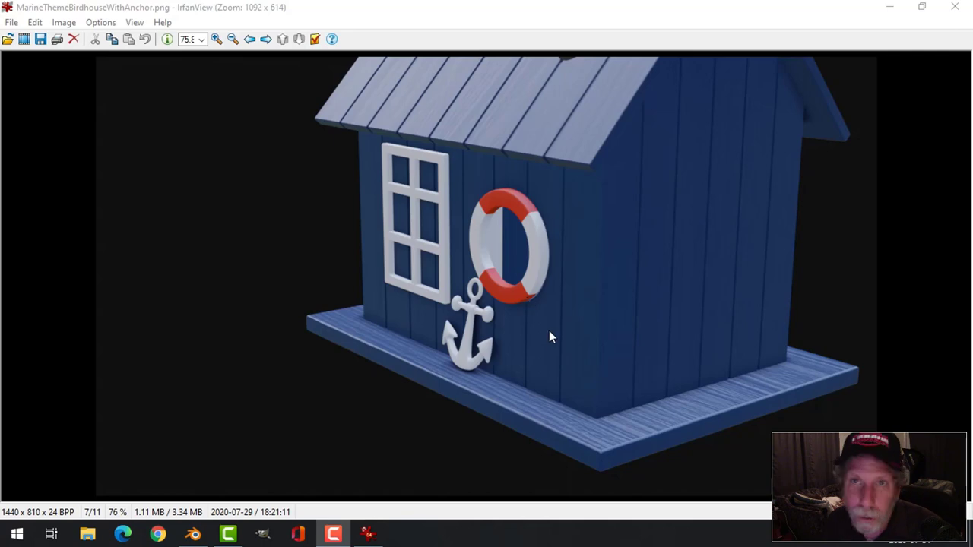
Step: Switch to Blender and add a mesh circle with 6 vertices at the world origin
{"action": "left_click", "coordinate": [194, 534]}
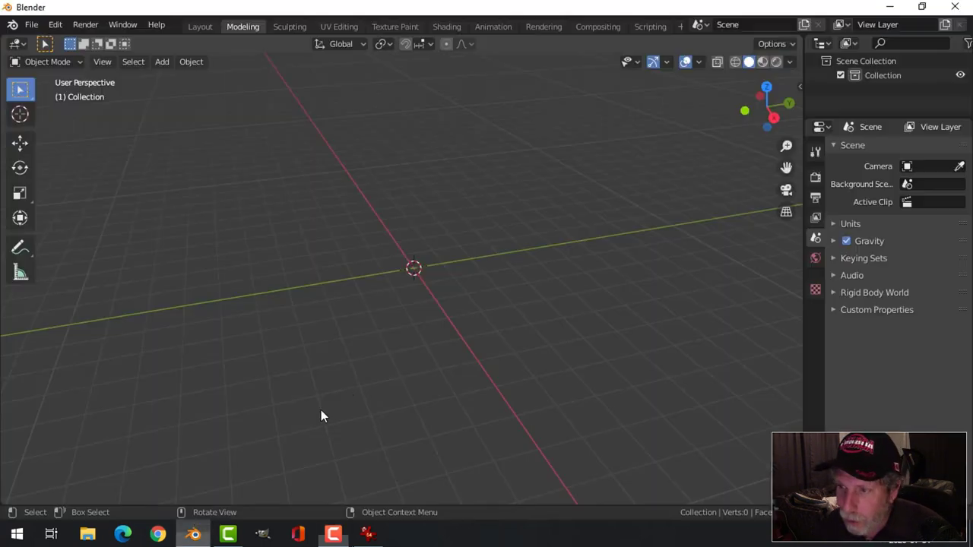
{"action": "mouse_move", "coordinate": [459, 335]}
{"action": "middle_mouse_down"}
{"action": "mouse_move", "coordinate": [504, 305]}
{"action": "mouse_move", "coordinate": [464, 326]}
{"action": "mouse_move", "coordinate": [475, 334]}
{"action": "middle_mouse_up"}
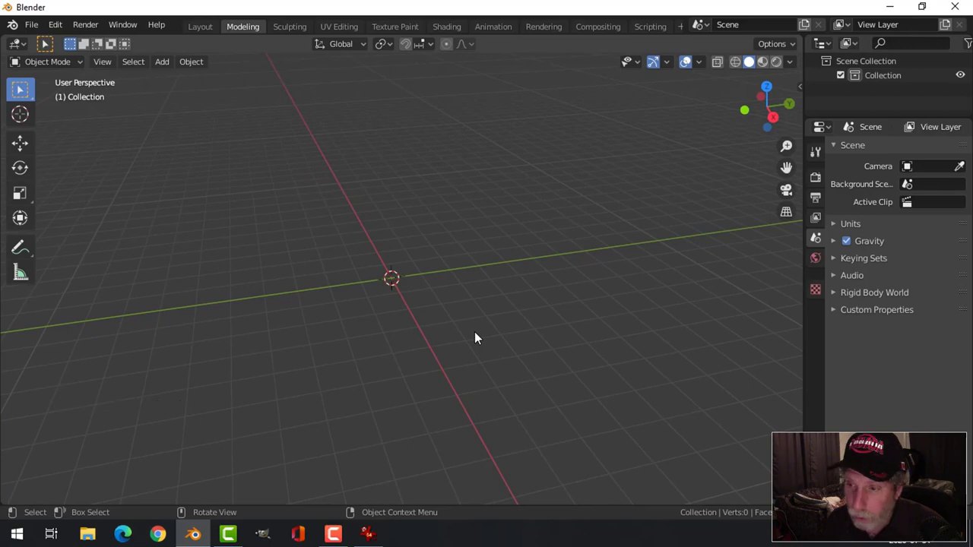
{"action": "key", "text": "shift+a"}
{"action": "mouse_move", "coordinate": [428, 231]}
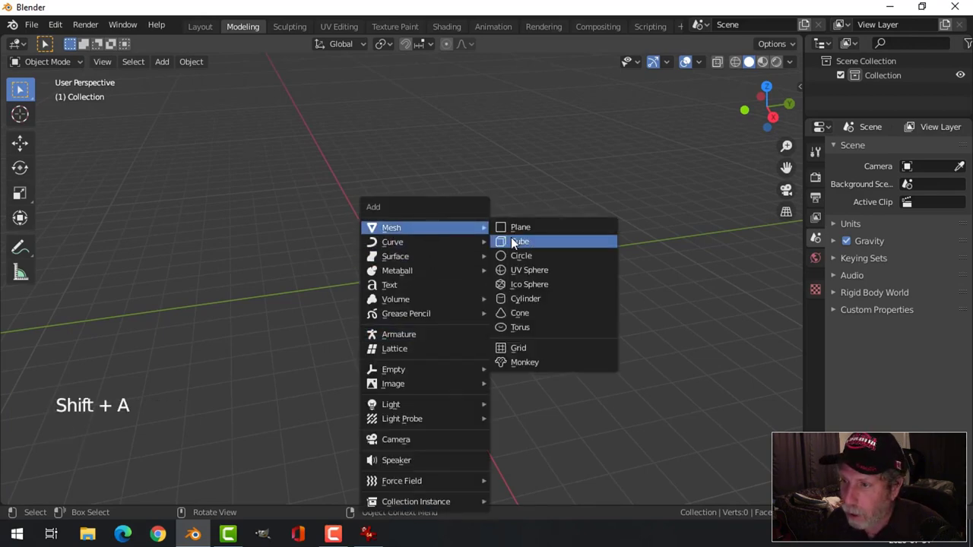
{"action": "left_click", "coordinate": [511, 252]}
{"action": "left_click", "coordinate": [105, 495]}
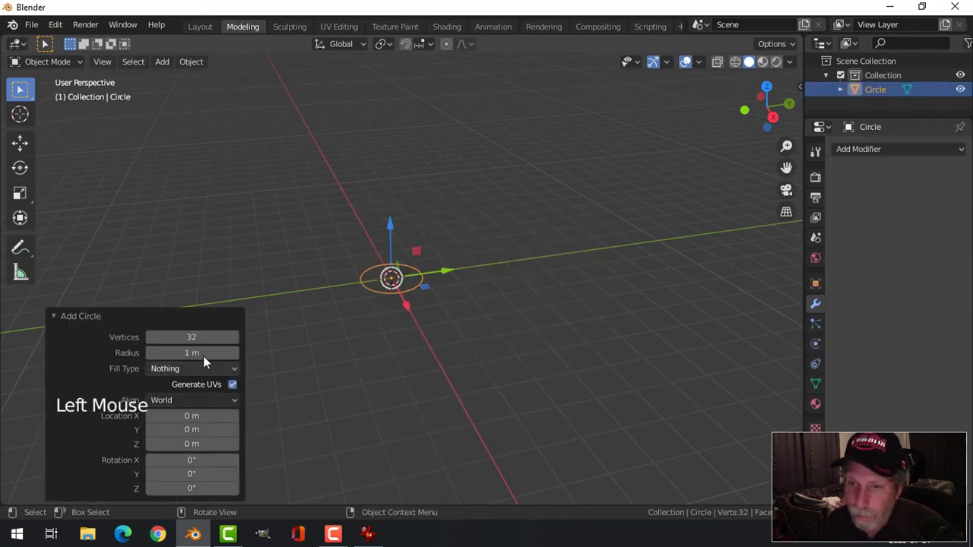
{"action": "double_click", "coordinate": [213, 337]}
{"action": "type", "text": "6"}
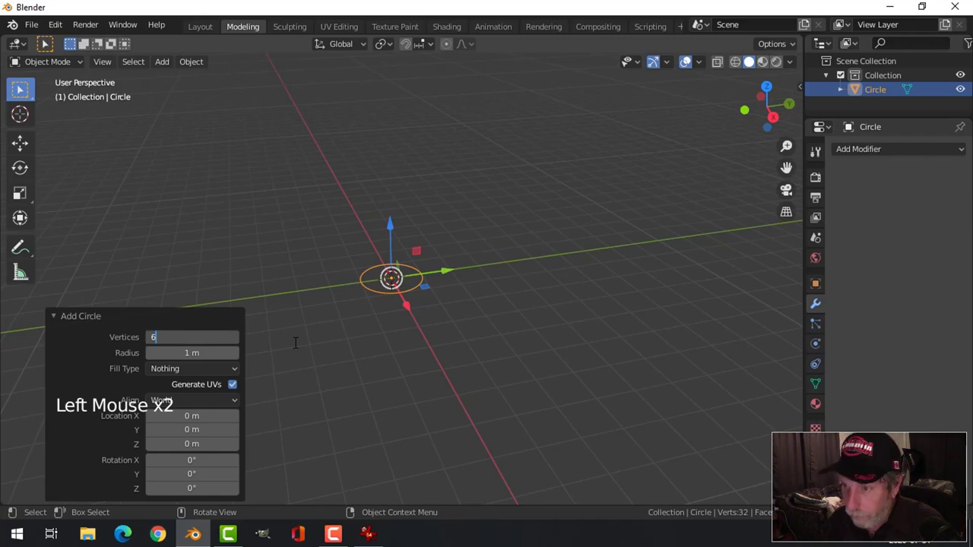
{"action": "key", "text": "Return"}
Step: In top view, duplicate the hexagon and move the copy down and left so it overlaps the original's lower-left edge
{"action": "key", "text": "KP_7"}
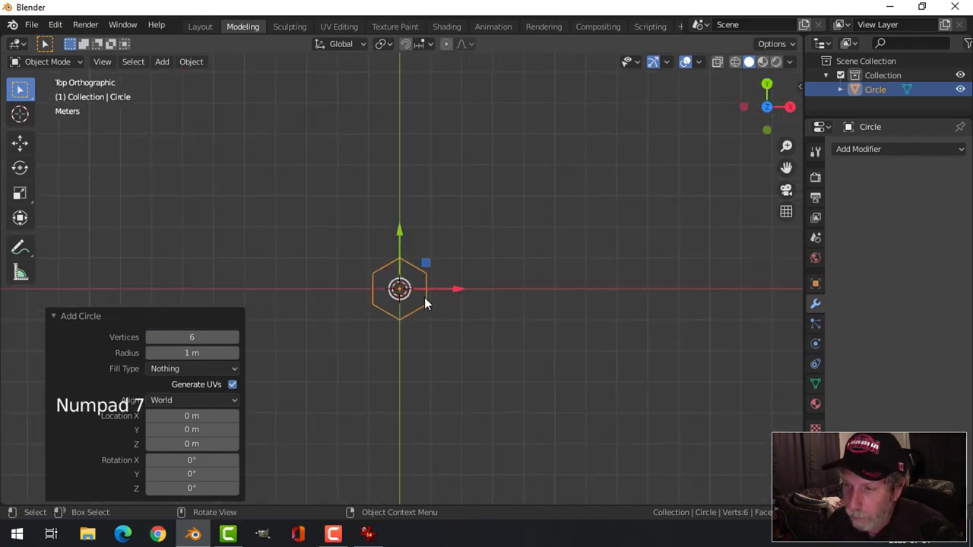
{"action": "scroll", "coordinate": [422, 304], "scroll_direction": "up", "scroll_amount": 3}
{"action": "left_click", "coordinate": [168, 319]}
{"action": "scroll", "coordinate": [547, 348], "scroll_direction": "up", "scroll_amount": 2}
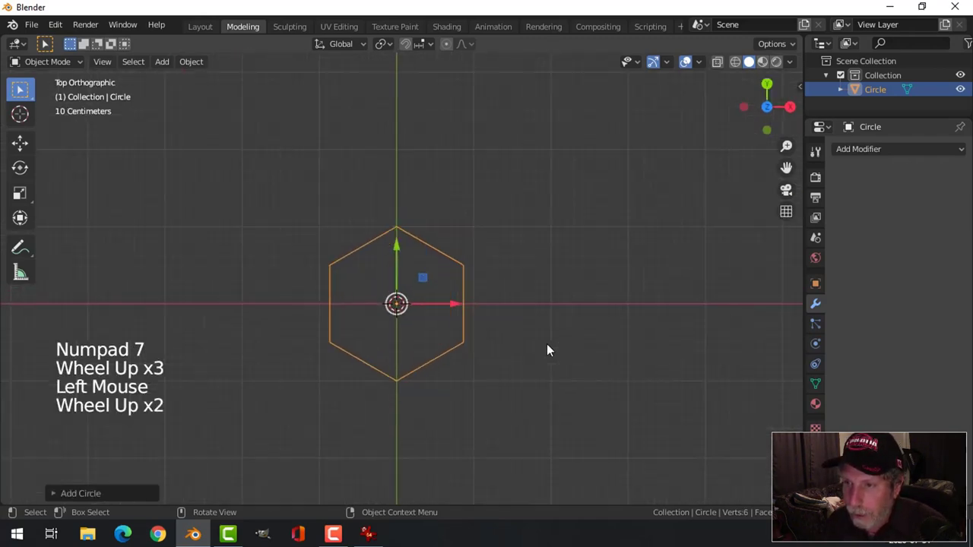
{"action": "middle_click_drag", "start_coordinate": [547, 348], "coordinate": [509, 294], "text": "shift"}
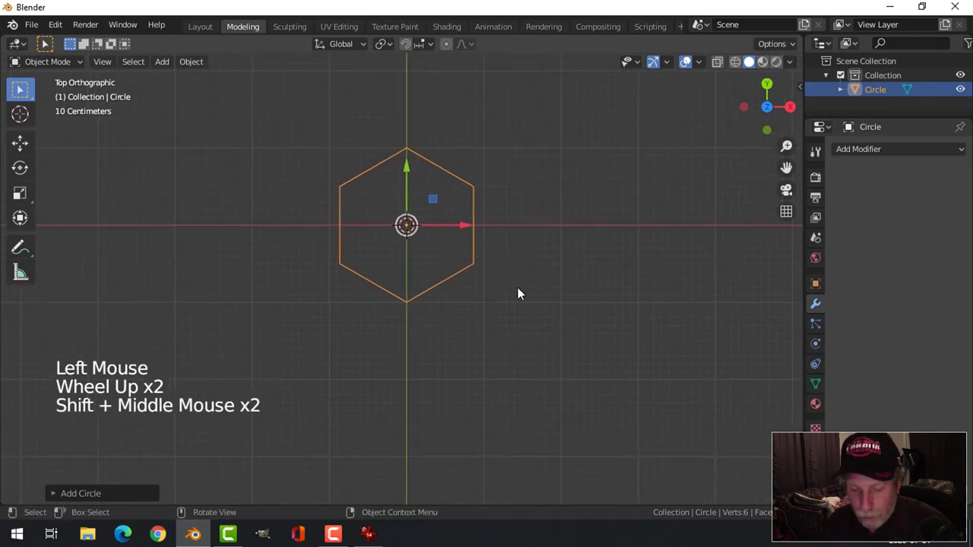
{"action": "key", "text": "shift+d"}
{"action": "right_click", "coordinate": [447, 221]}
{"action": "left_click_drag", "start_coordinate": [408, 175], "coordinate": [388, 285]}
{"action": "left_click_drag", "start_coordinate": [454, 330], "coordinate": [396, 332]}
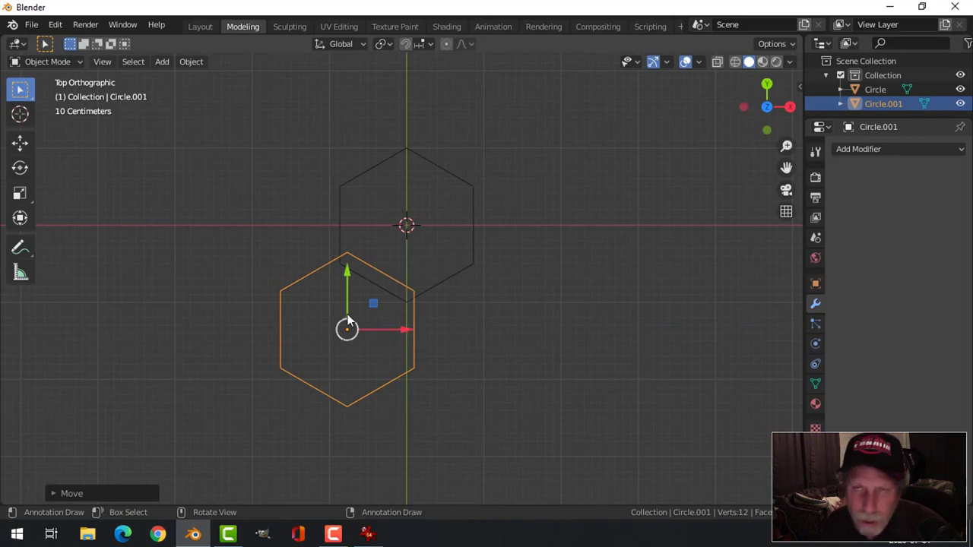
Step: Duplicate the lower hexagon and move the copy about 1.49 m along X so it overlaps both other hexagons
{"action": "key", "text": "shift+d"}
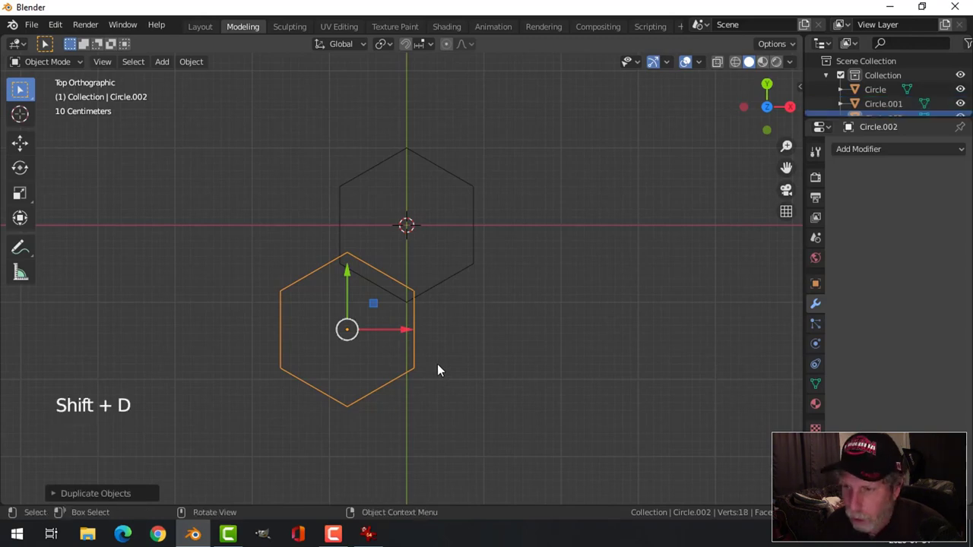
{"action": "left_click", "coordinate": [480, 331]}
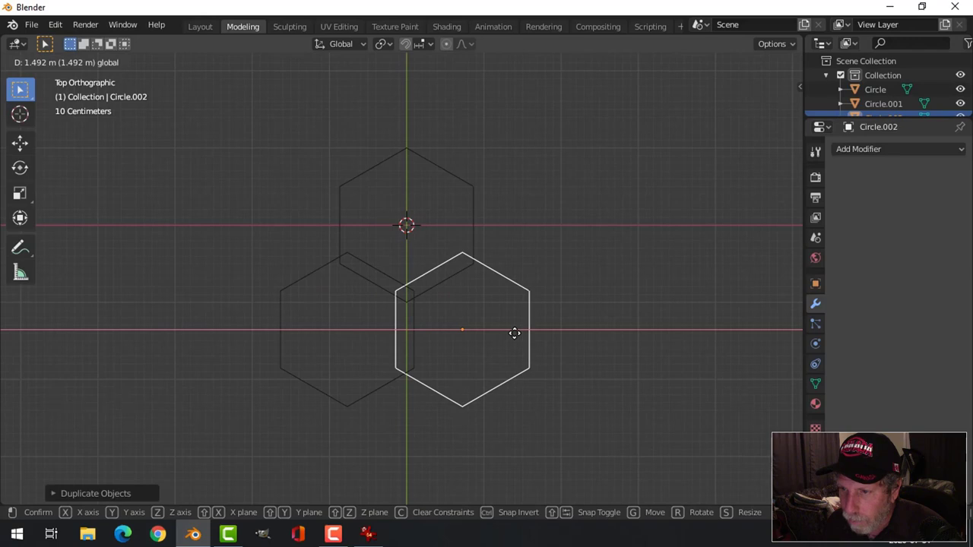
{"action": "left_click", "coordinate": [516, 333]}
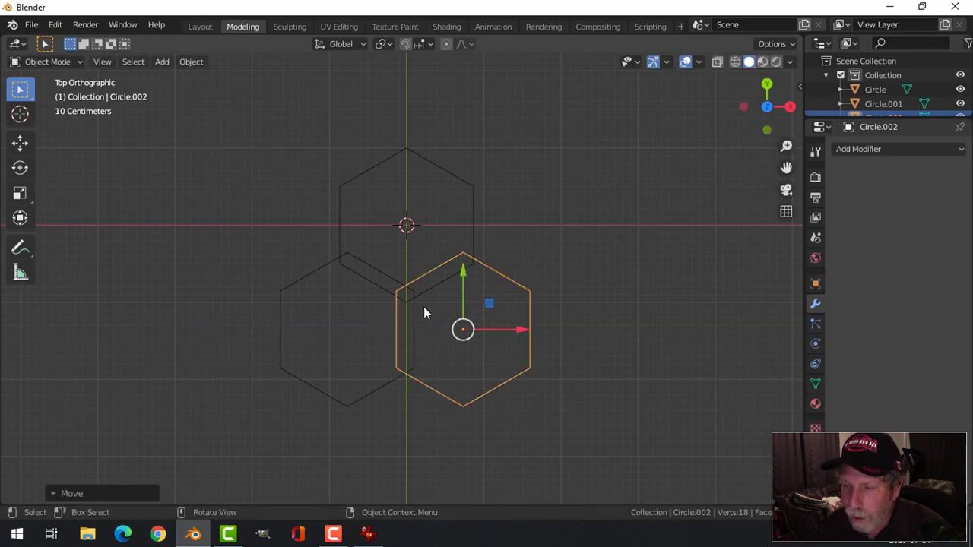
Step: Select all three overlapping hexagons and join them into one object
{"action": "left_click", "coordinate": [342, 256], "text": "shift"}
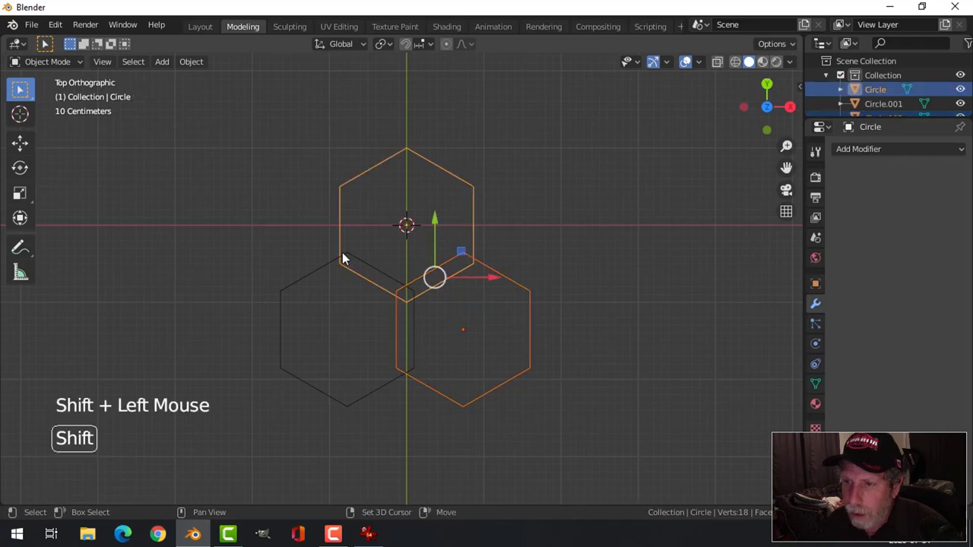
{"action": "left_click", "coordinate": [312, 272], "text": "shift"}
{"action": "key", "text": "ctrl+j"}
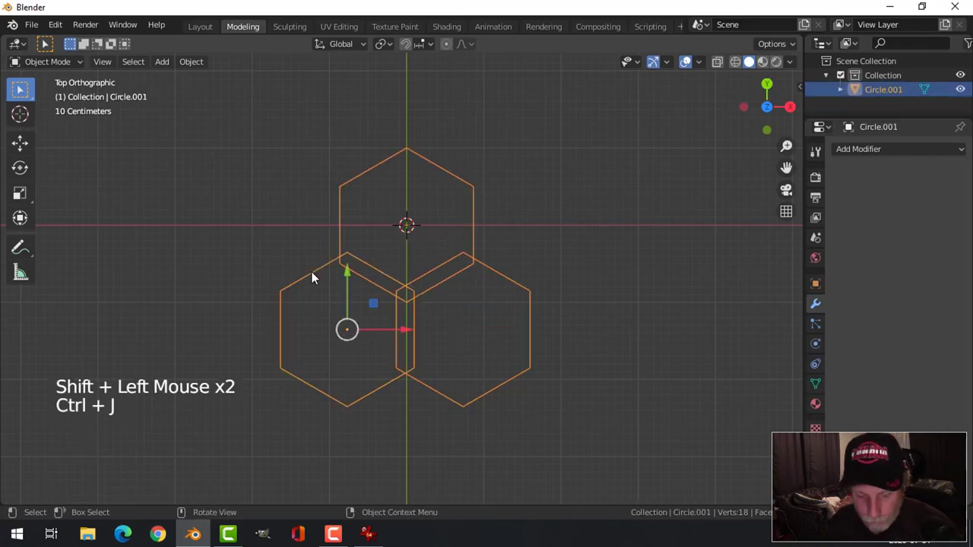
Step: In Edit Mode, delete the three inner vertices where the hexagons overlap at the centre
{"action": "key", "text": "Tab"}
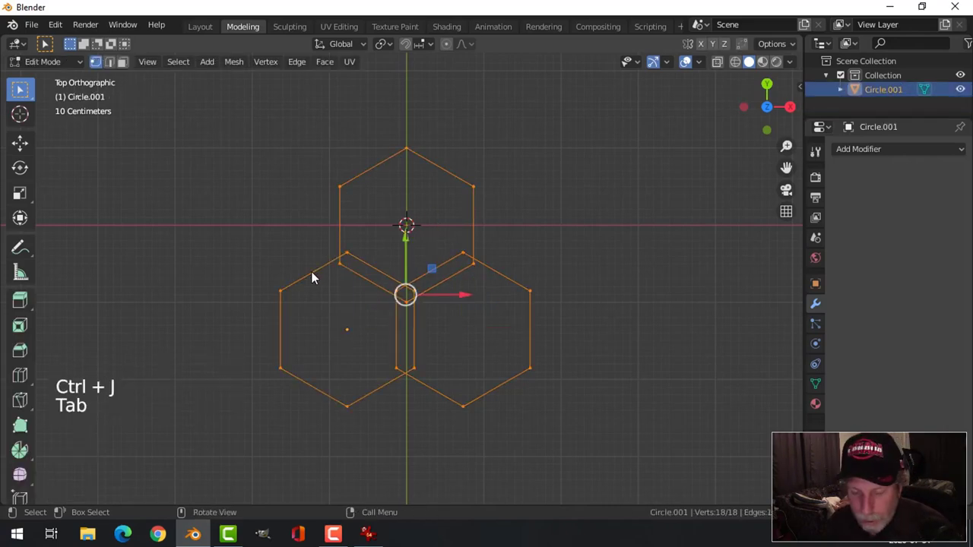
{"action": "key", "text": "alt+a"}
{"action": "scroll", "coordinate": [438, 292], "scroll_direction": "up", "scroll_amount": 2}
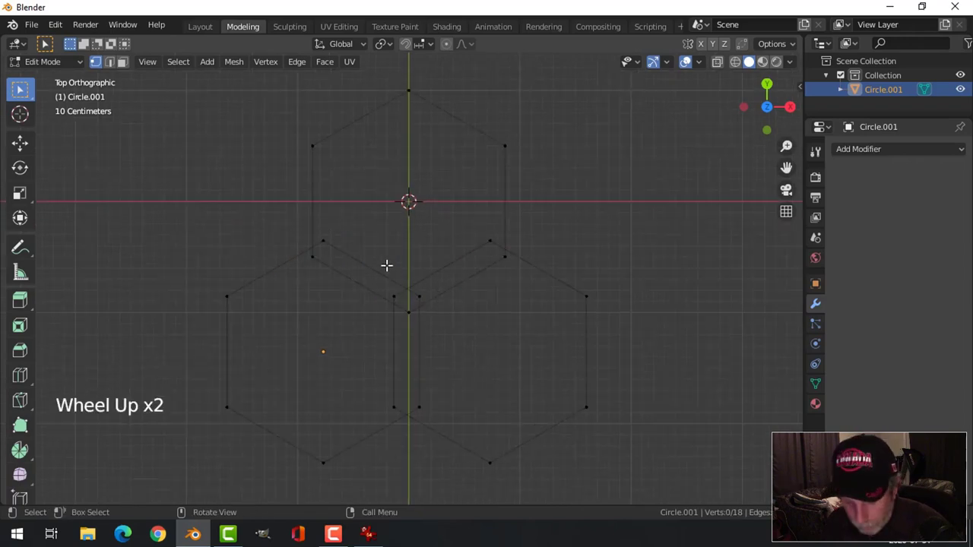
{"action": "key", "text": "b"}
{"action": "left_click_drag", "start_coordinate": [372, 252], "coordinate": [439, 330]}
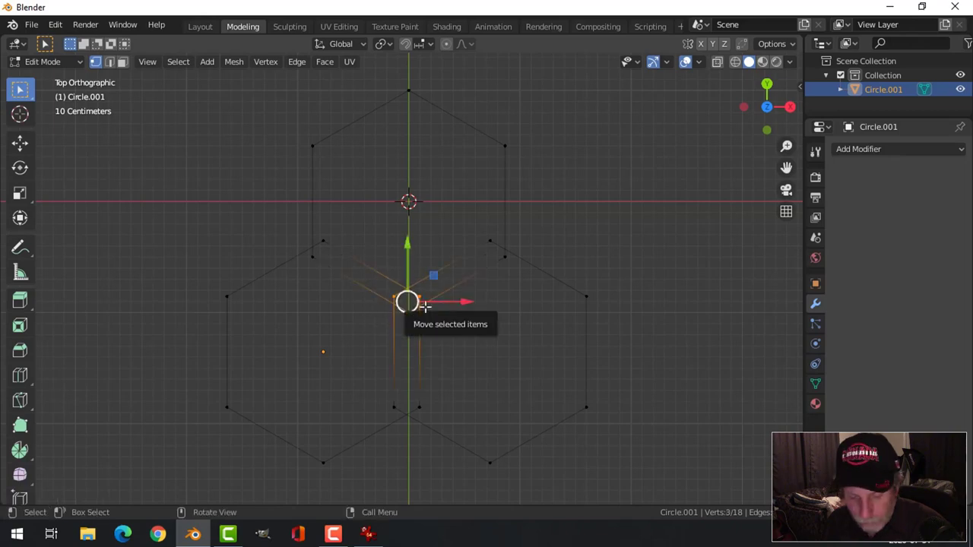
{"action": "key", "text": "x"}
{"action": "left_click", "coordinate": [425, 307]}
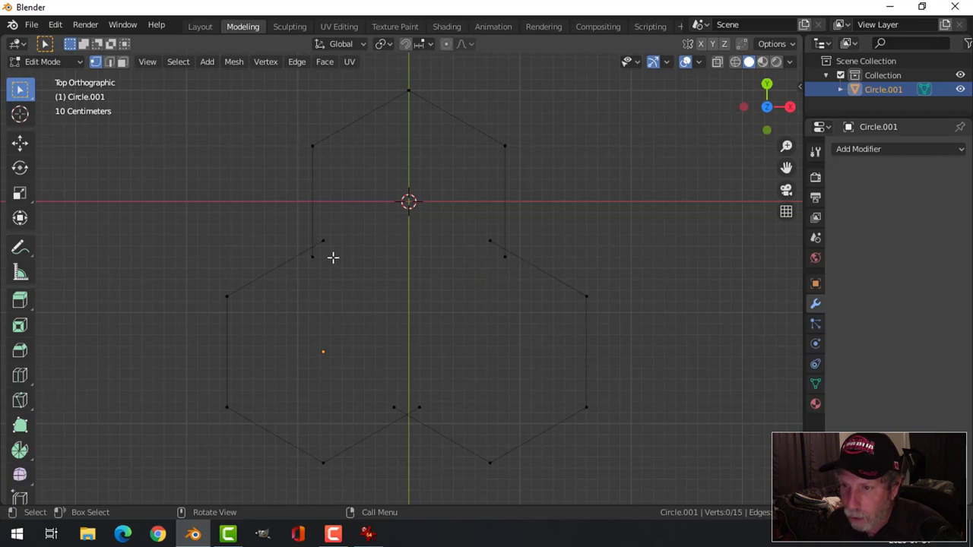
Step: Merge the two loose vertices between the upper and lower-left hexagons at their center
{"action": "key", "text": "b"}
{"action": "left_click_drag", "start_coordinate": [287, 220], "coordinate": [348, 279]}
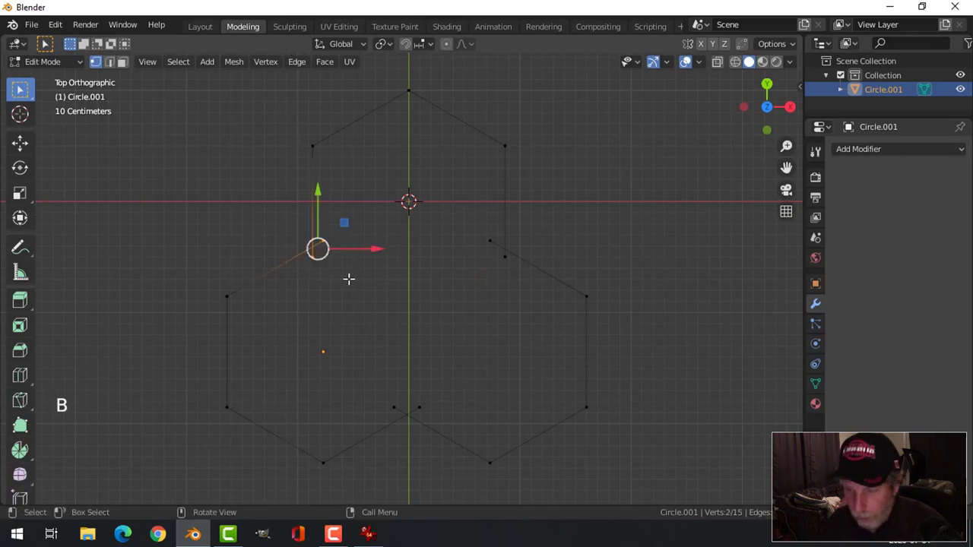
{"action": "key", "text": "m"}
{"action": "left_click", "coordinate": [349, 279]}
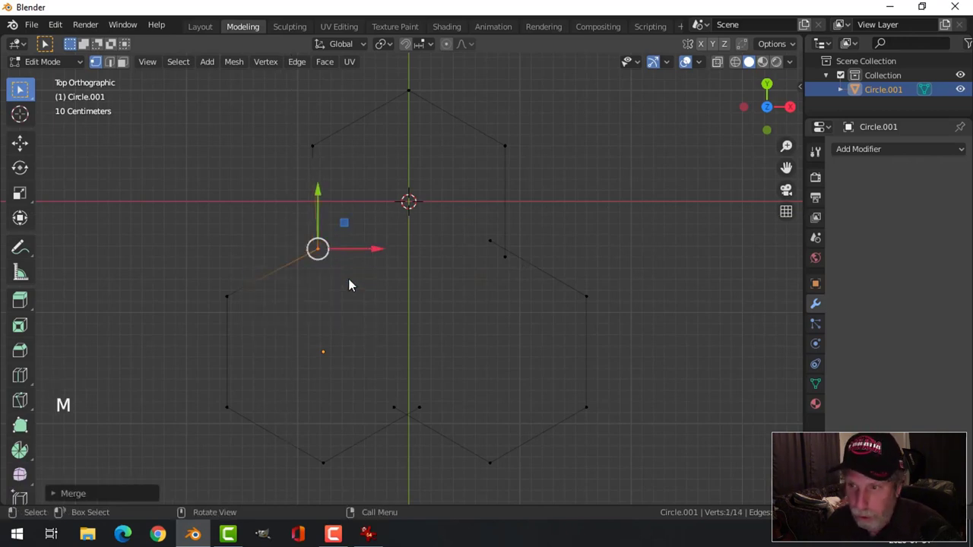
Step: Merge the two loose vertices between the upper and lower-right hexagons at their center
{"action": "key", "text": "alt+a"}
{"action": "key", "text": "b"}
{"action": "left_click_drag", "start_coordinate": [456, 212], "coordinate": [530, 289]}
{"action": "key", "text": "m"}
{"action": "left_click", "coordinate": [529, 289]}
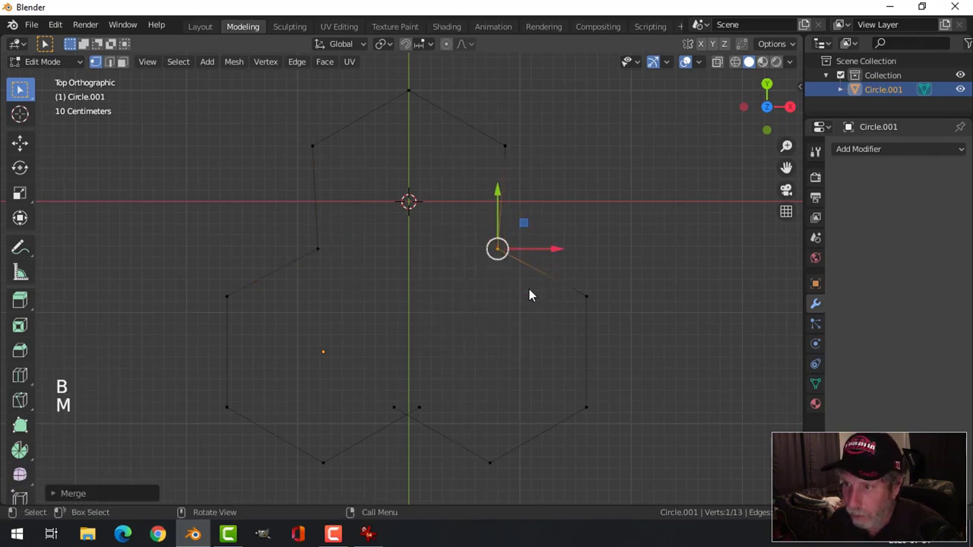
Step: Merge the two loose vertices between the two lower hexagons at center and return to Object Mode
{"action": "key", "text": "alt+a"}
{"action": "key", "text": "b"}
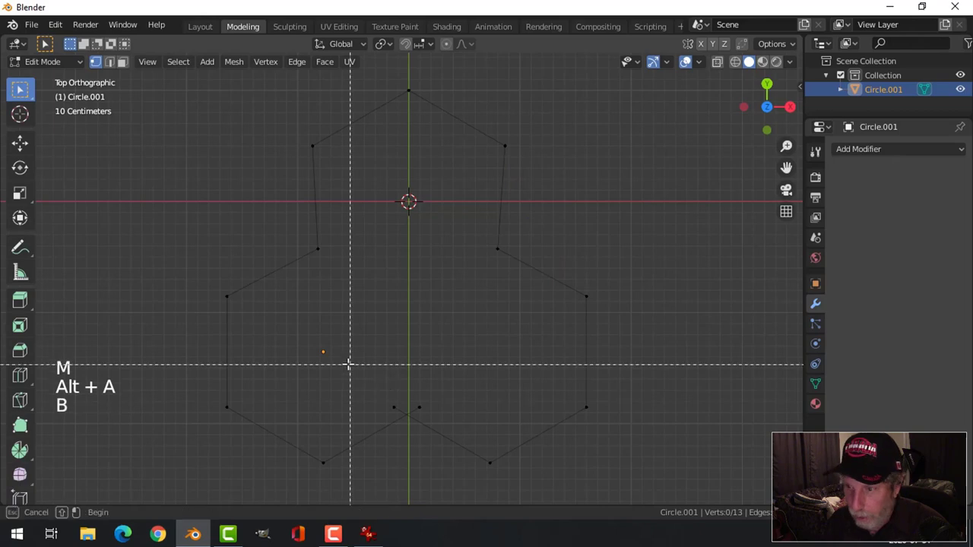
{"action": "left_click_drag", "start_coordinate": [348, 368], "coordinate": [468, 440]}
{"action": "key", "text": "m"}
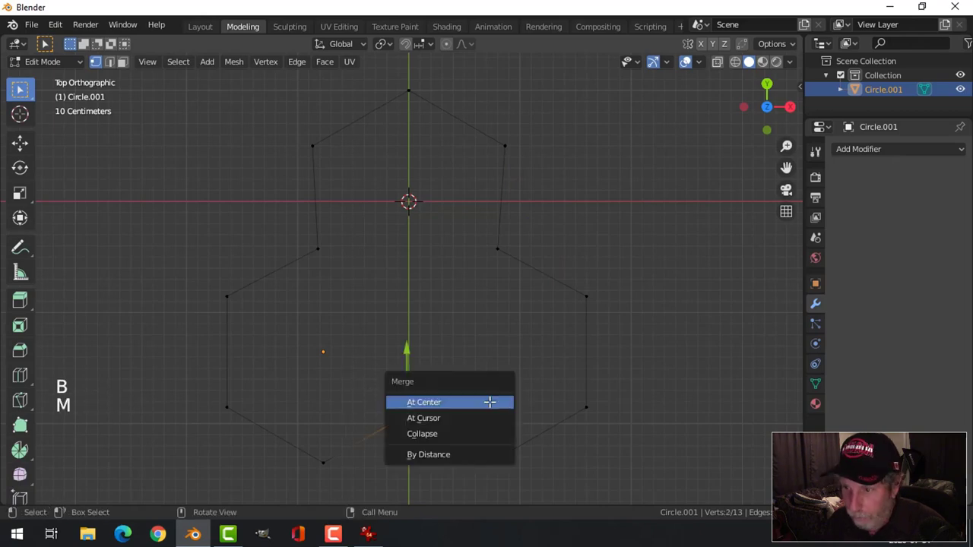
{"action": "left_click", "coordinate": [489, 402]}
{"action": "key", "text": "alt+a"}
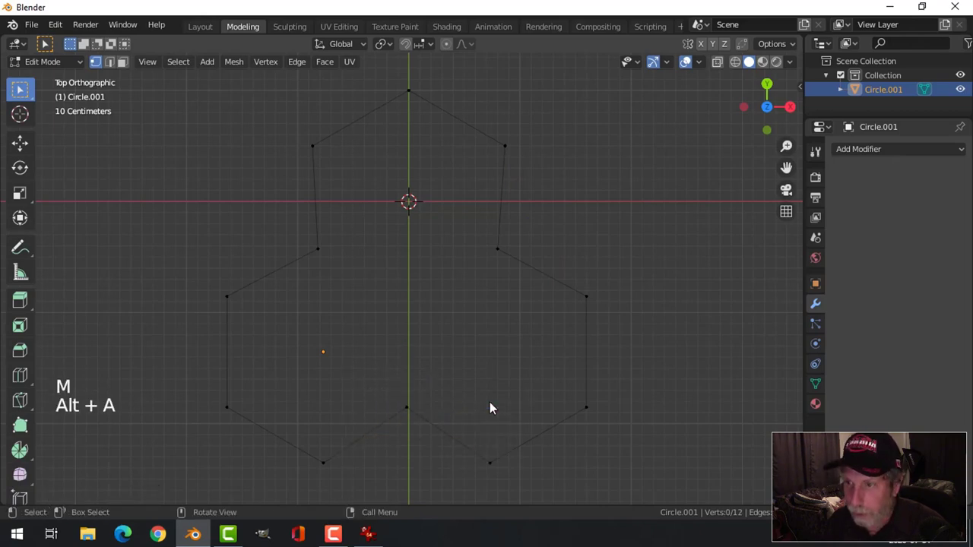
{"action": "key", "text": "Tab"}
Step: Move the three-lobed outline's geometry to its origin so the shape is centred on it
{"action": "scroll", "coordinate": [495, 357], "scroll_direction": "down", "scroll_amount": 1}
{"action": "scroll", "coordinate": [495, 357], "scroll_direction": "down", "scroll_amount": 3}
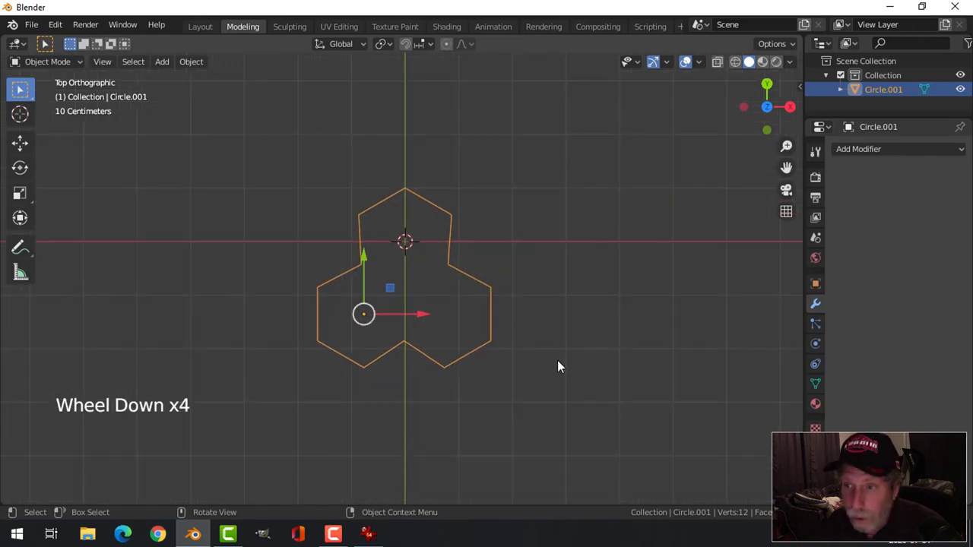
{"action": "left_click", "coordinate": [192, 61]}
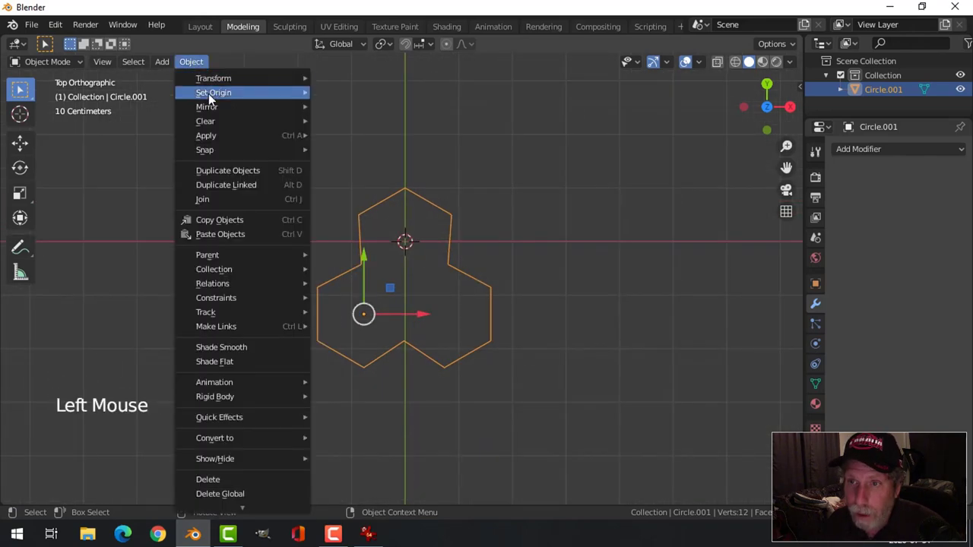
{"action": "mouse_move", "coordinate": [241, 92]}
{"action": "left_click", "coordinate": [353, 97]}
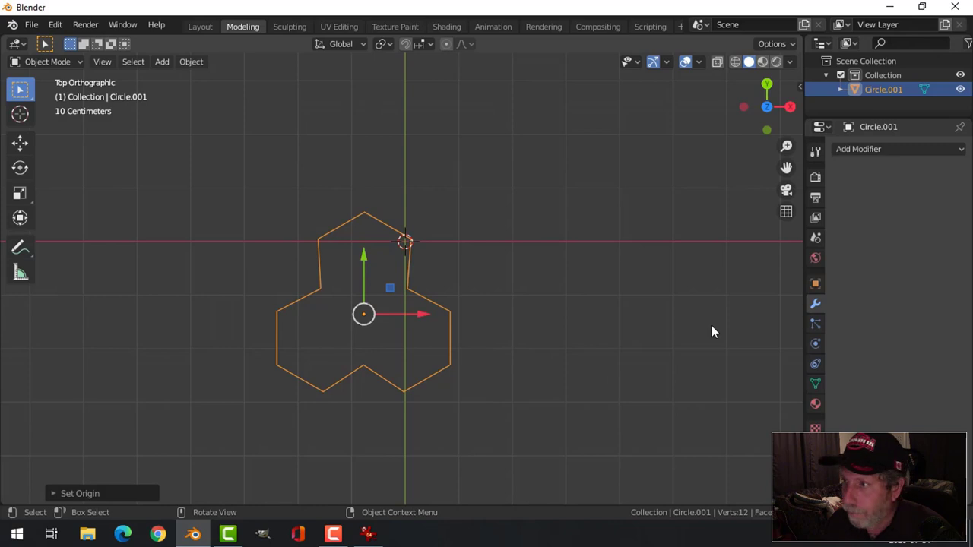
Step: Add a Screw modifier to the three-lobed outline and set its Screw value to 8 m
{"action": "left_click", "coordinate": [857, 149]}
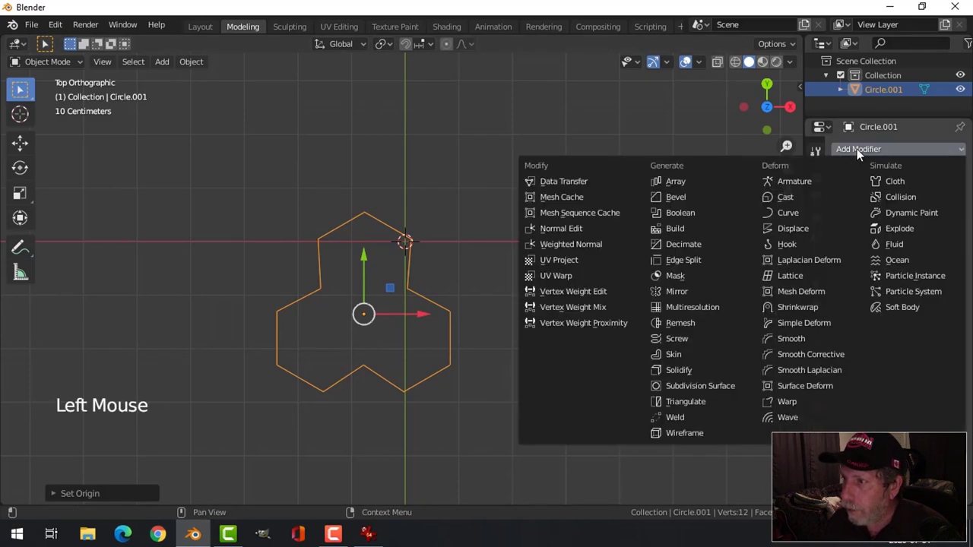
{"action": "left_click", "coordinate": [694, 336]}
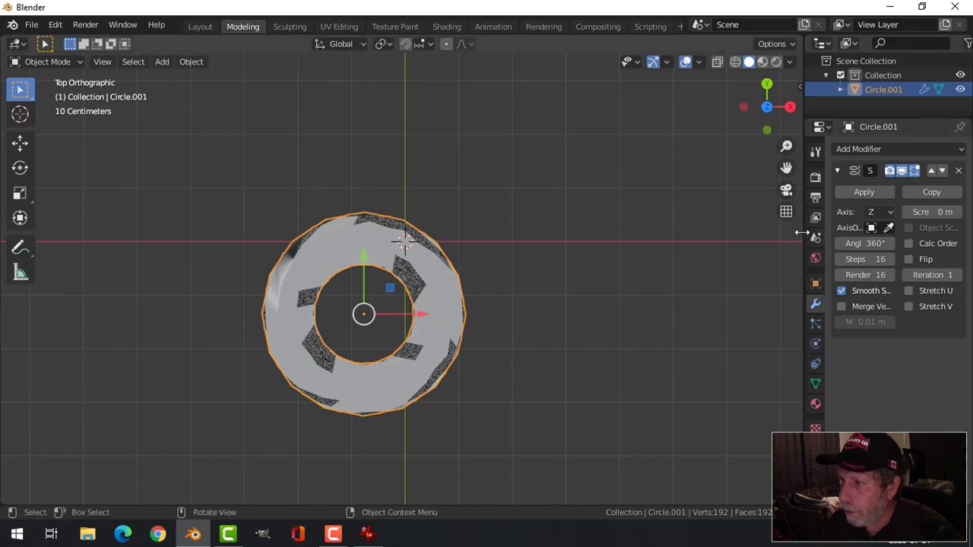
{"action": "left_click_drag", "start_coordinate": [803, 230], "coordinate": [766, 229]}
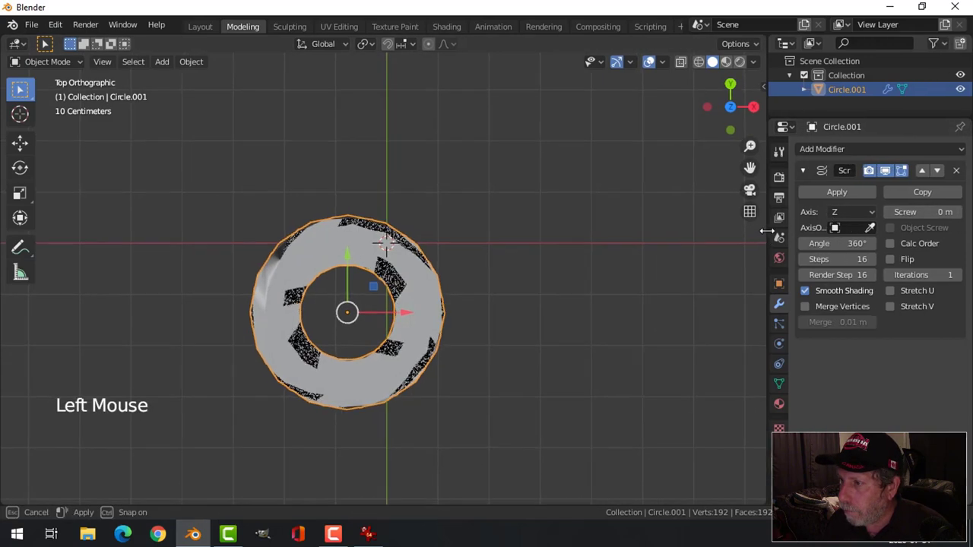
{"action": "double_click", "coordinate": [925, 212]}
{"action": "type", "text": "8"}
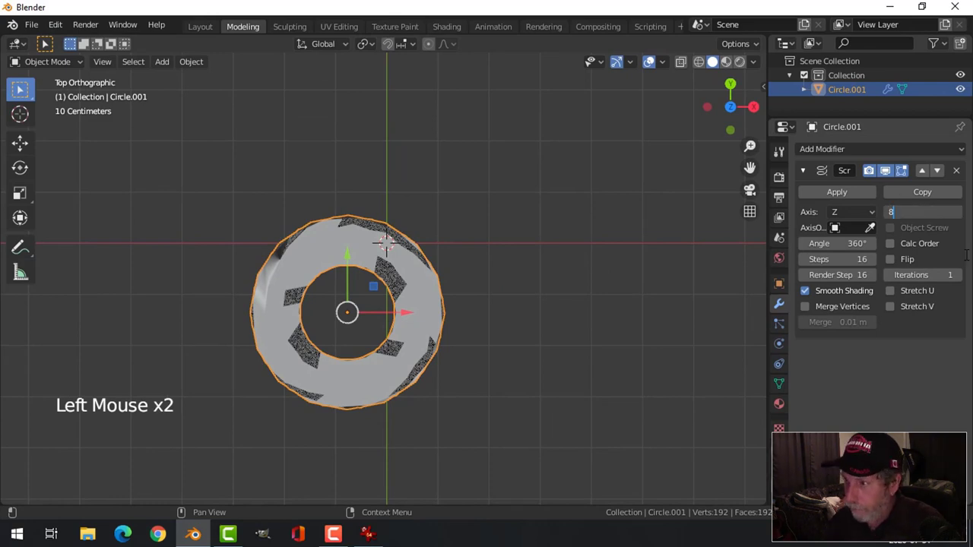
{"action": "key", "text": "Return"}
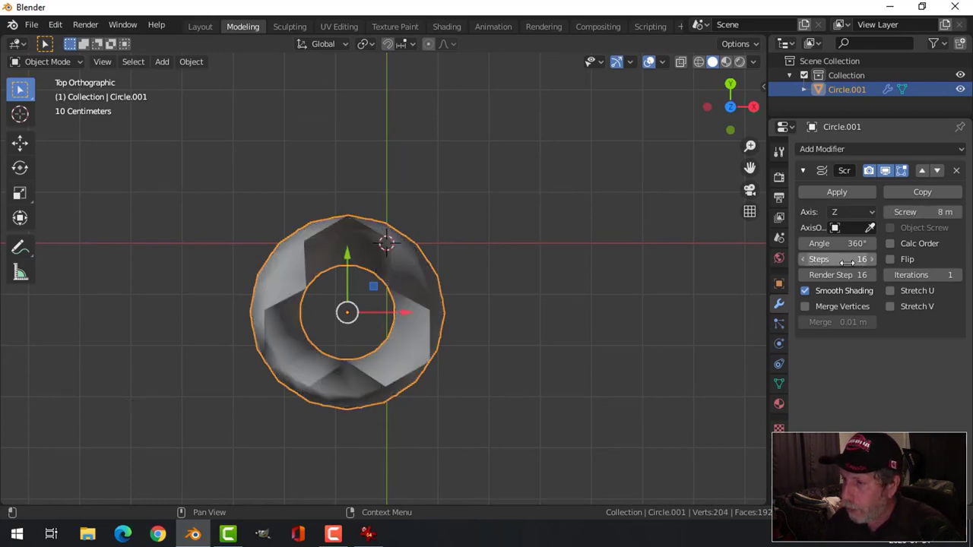
Step: Set the Screw modifier's viewport steps to 7
{"action": "left_click", "coordinate": [819, 260]}
{"action": "type", "text": "7"}
{"action": "key", "text": "Return"}
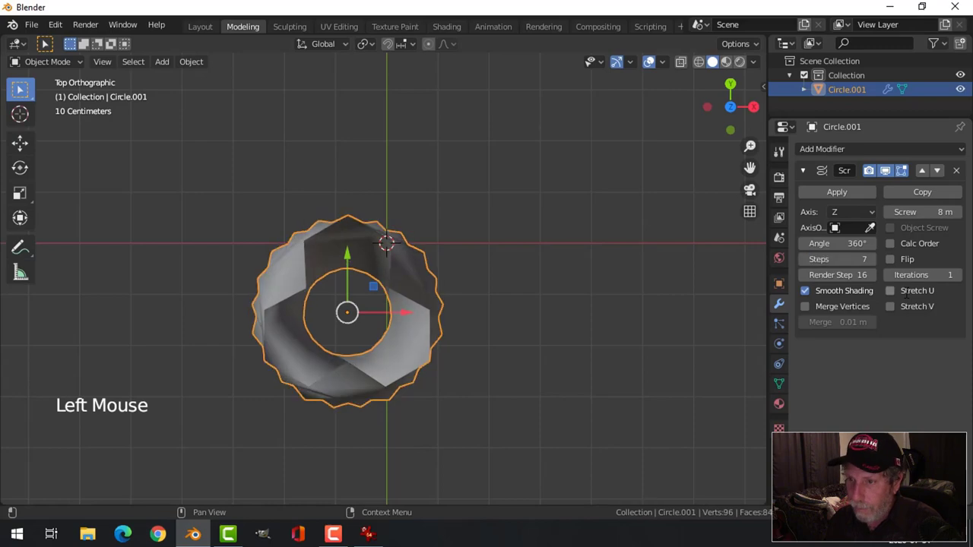
{"action": "middle_click_drag", "start_coordinate": [462, 360], "coordinate": [463, 291]}
{"action": "scroll", "coordinate": [451, 266], "scroll_direction": "down", "scroll_amount": 7}
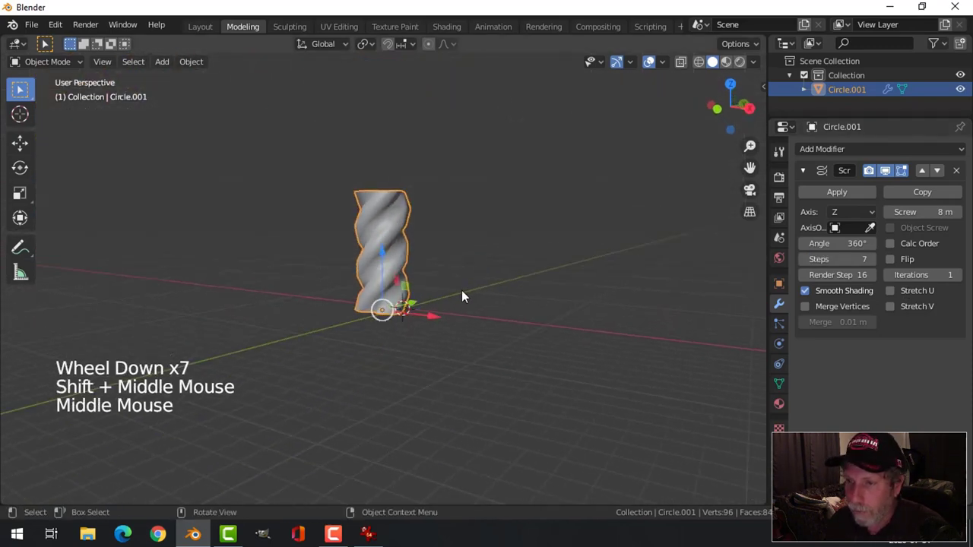
{"action": "scroll", "coordinate": [463, 291], "scroll_direction": "up", "scroll_amount": 2}
{"action": "scroll", "coordinate": [461, 292], "scroll_direction": "down", "scroll_amount": 3}
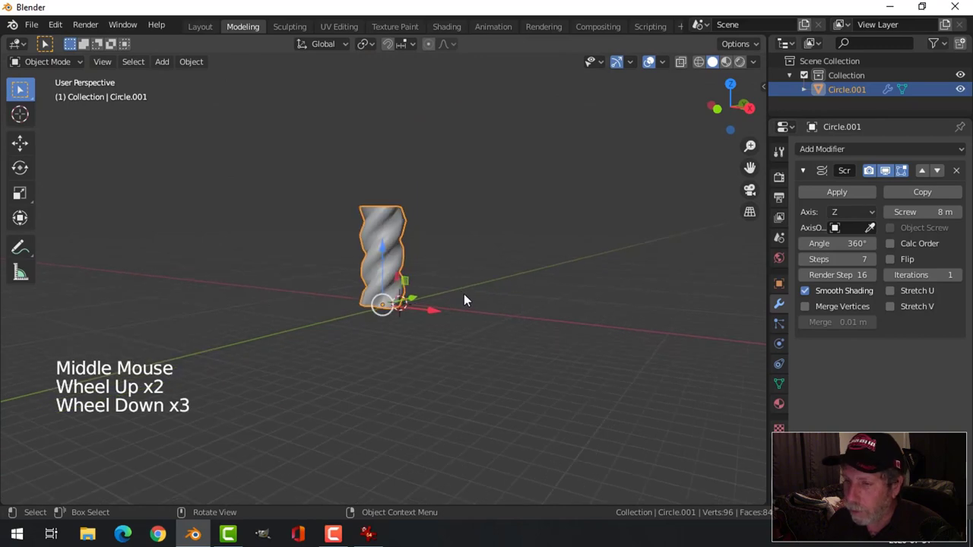
Step: Rotate the twisted rope section 90 degrees about the Y axis so it lies horizontally
{"action": "middle_click_drag", "start_coordinate": [464, 298], "coordinate": [502, 314]}
{"action": "type", "text": "r"}
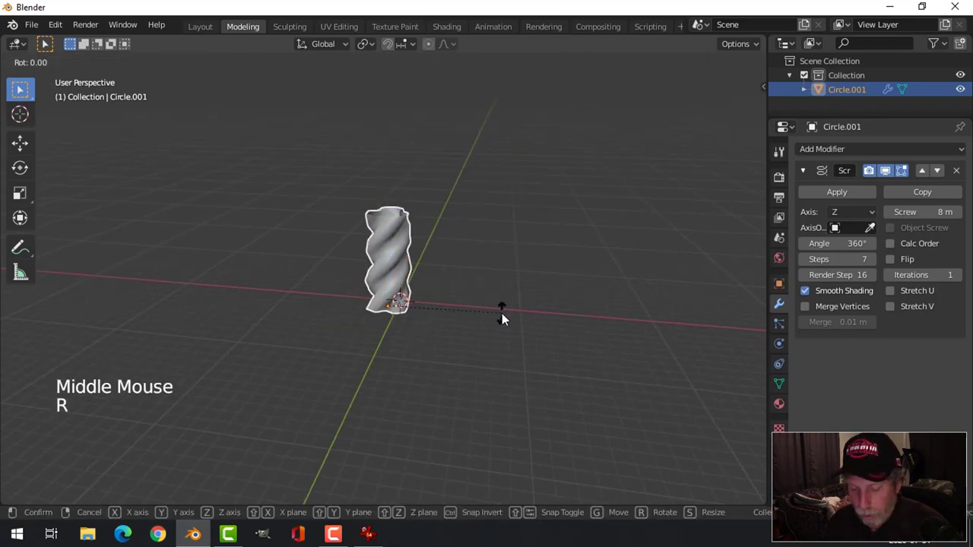
{"action": "type", "text": "y90"}
{"action": "key", "text": "Return"}
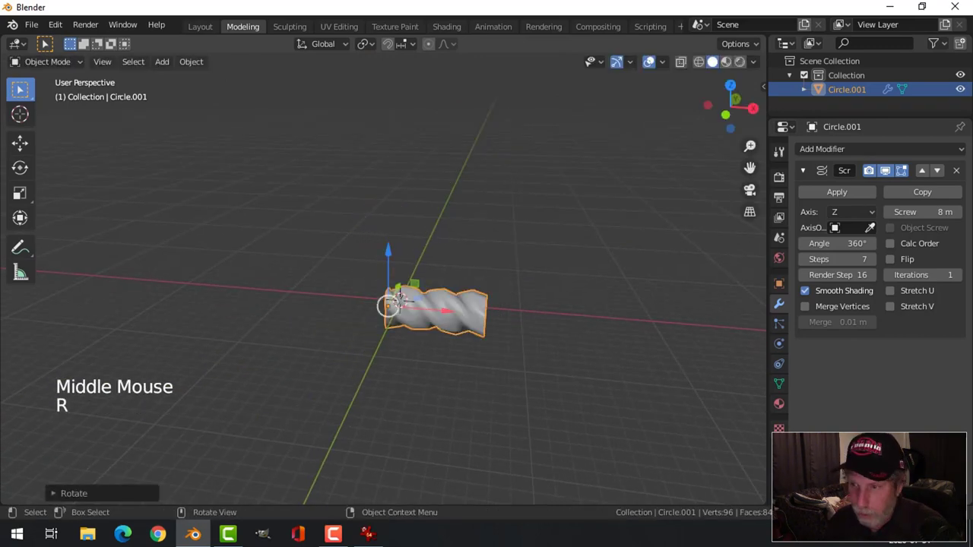
Step: Scale the rope section down uniformly to a small fraction of its size
{"action": "key", "text": "s"}
{"action": "left_click", "coordinate": [454, 313]}
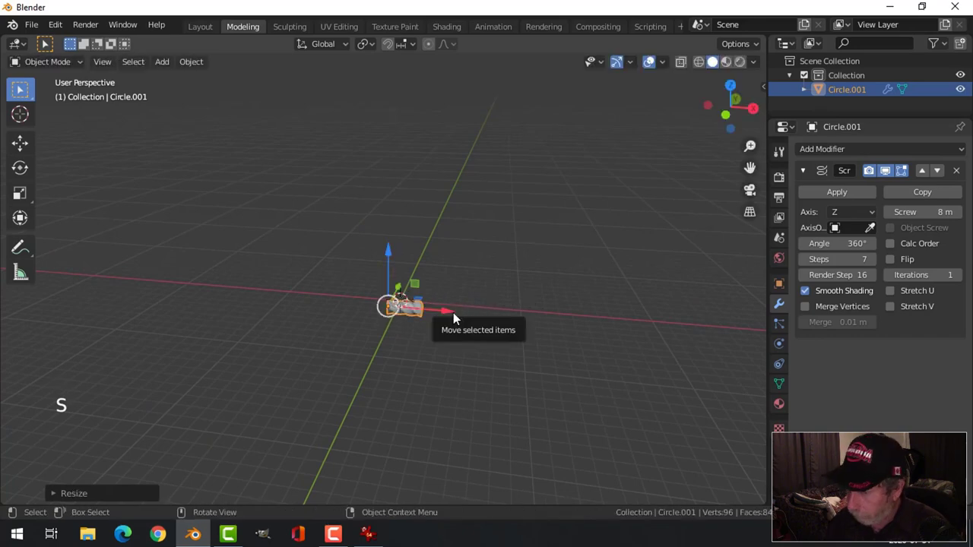
{"action": "key", "text": "KP_Decimal"}
{"action": "scroll", "coordinate": [541, 319], "scroll_direction": "down", "scroll_amount": 3}
{"action": "key", "text": "s"}
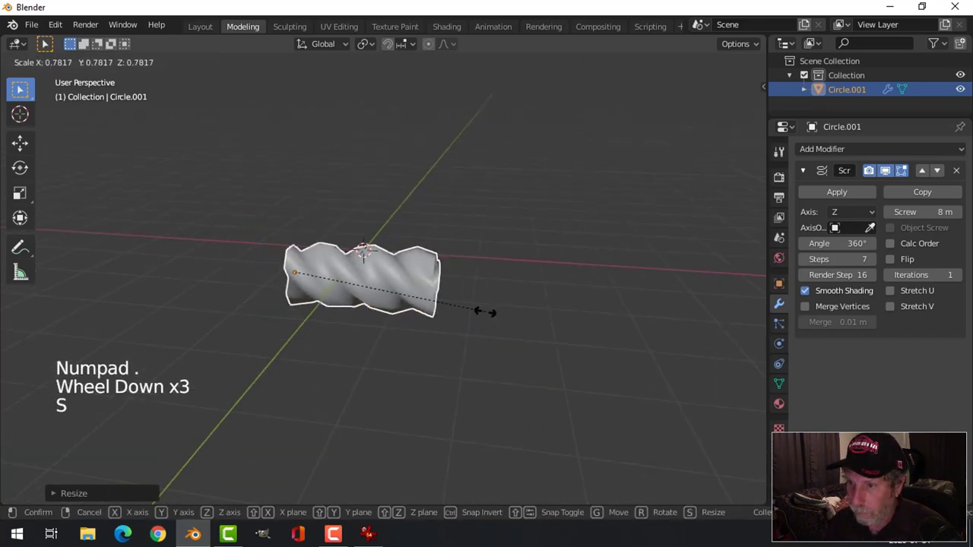
{"action": "left_click", "coordinate": [475, 316]}
{"action": "middle_click_drag", "start_coordinate": [475, 316], "coordinate": [567, 323]}
{"action": "key", "text": "s"}
{"action": "left_click", "coordinate": [426, 328]}
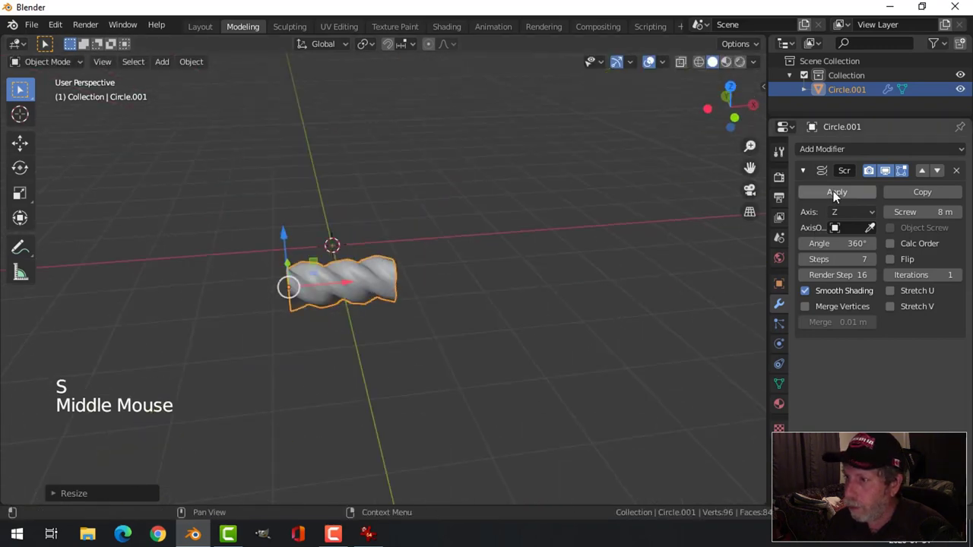
Step: Apply the Screw modifier on the rope section and apply all of its transforms
{"action": "left_click", "coordinate": [833, 191]}
{"action": "scroll", "coordinate": [456, 327], "scroll_direction": "down", "scroll_amount": 2}
{"action": "middle_click_drag", "start_coordinate": [437, 323], "coordinate": [340, 335]}
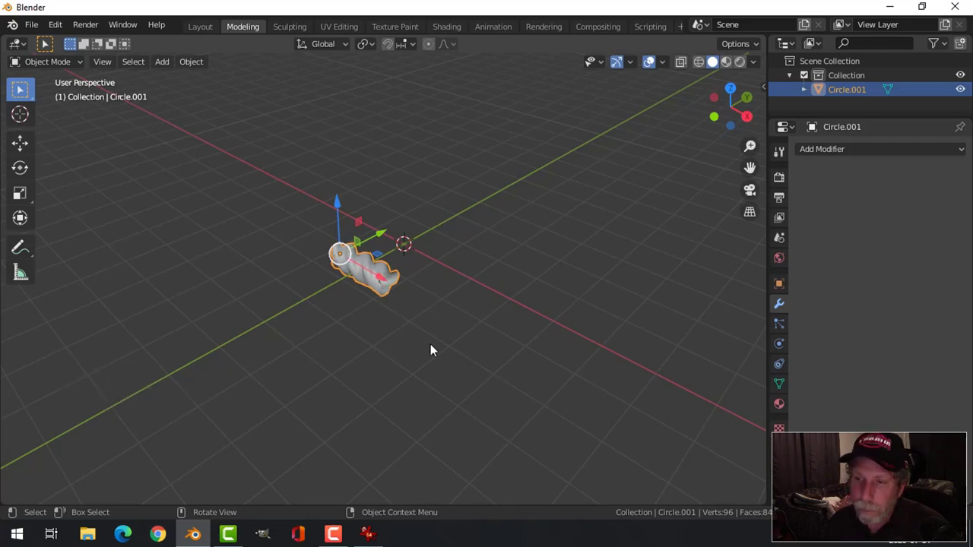
{"action": "mouse_move", "coordinate": [431, 347]}
{"action": "middle_mouse_down"}
{"action": "mouse_move", "coordinate": [478, 326]}
{"action": "mouse_move", "coordinate": [443, 337]}
{"action": "middle_mouse_up"}
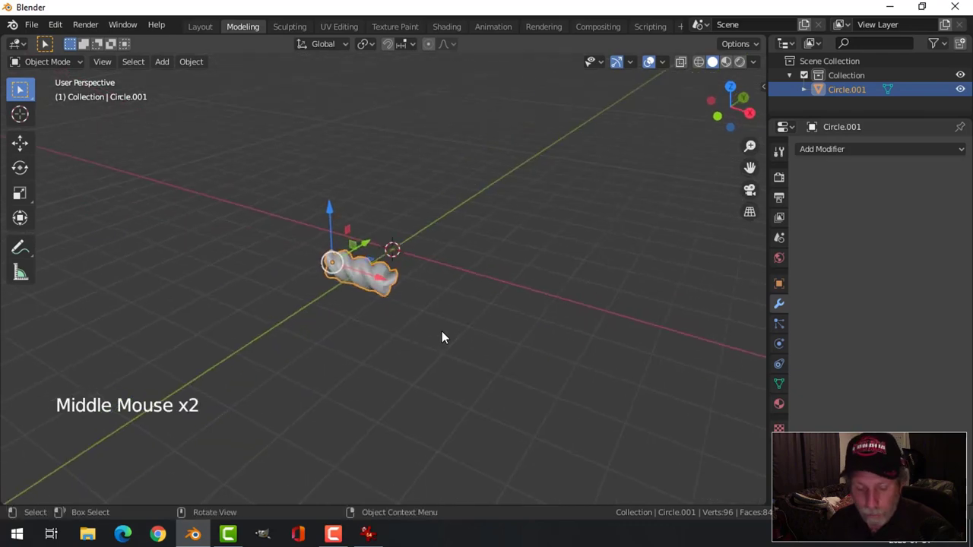
{"action": "key", "text": "ctrl+a"}
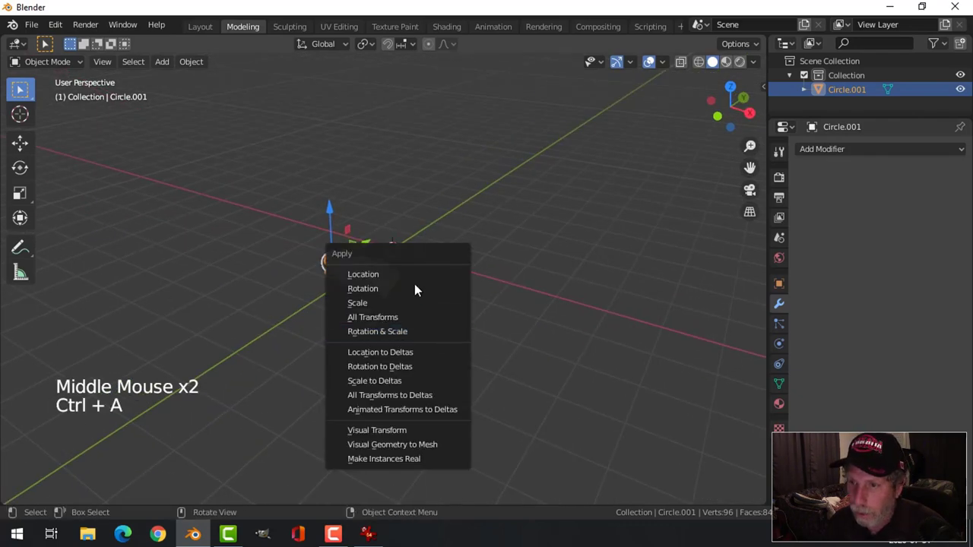
{"action": "left_click", "coordinate": [400, 319]}
Step: Add an Array modifier to the rope section with a relative X offset of 1 and enable Merge
{"action": "left_click", "coordinate": [836, 152]}
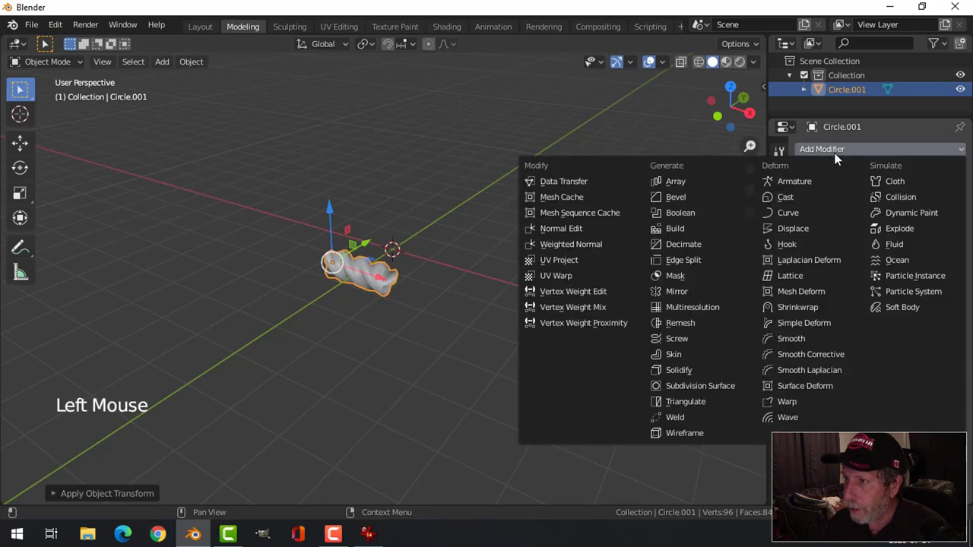
{"action": "left_click", "coordinate": [695, 183]}
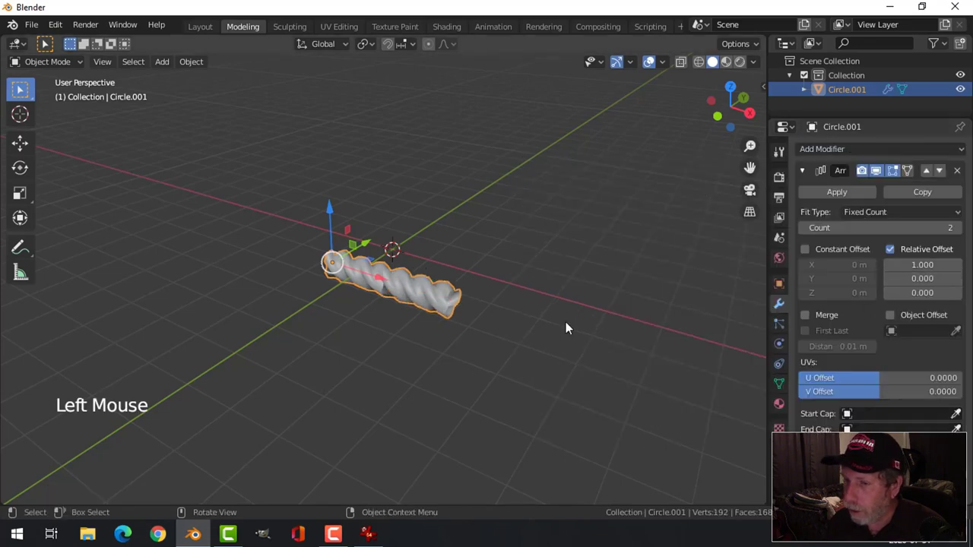
{"action": "scroll", "coordinate": [566, 321], "scroll_direction": "up", "scroll_amount": 3}
{"action": "left_click", "coordinate": [806, 315]}
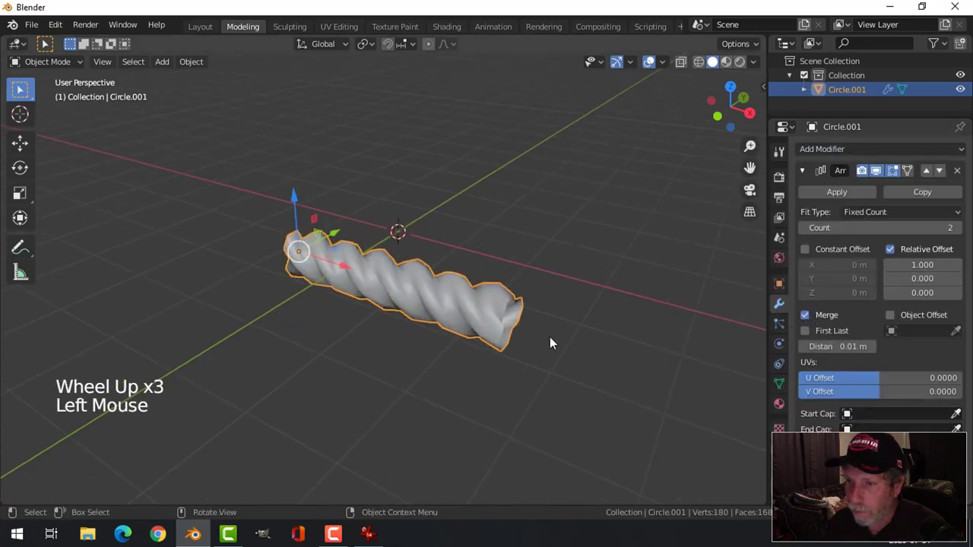
{"action": "middle_click_drag", "start_coordinate": [550, 337], "coordinate": [528, 306]}
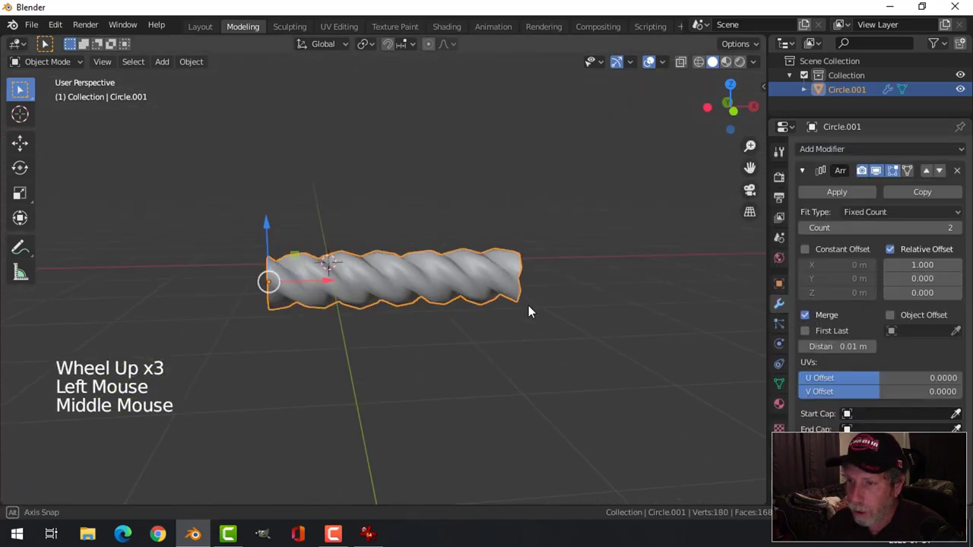
Step: Set the Array modifier's count to 7 and deselect the rope
{"action": "left_click", "coordinate": [957, 228]}
{"action": "left_click", "coordinate": [957, 228]}
{"action": "left_click", "coordinate": [957, 228]}
{"action": "left_click", "coordinate": [957, 228]}
{"action": "scroll", "coordinate": [479, 344], "scroll_direction": "down", "scroll_amount": 6}
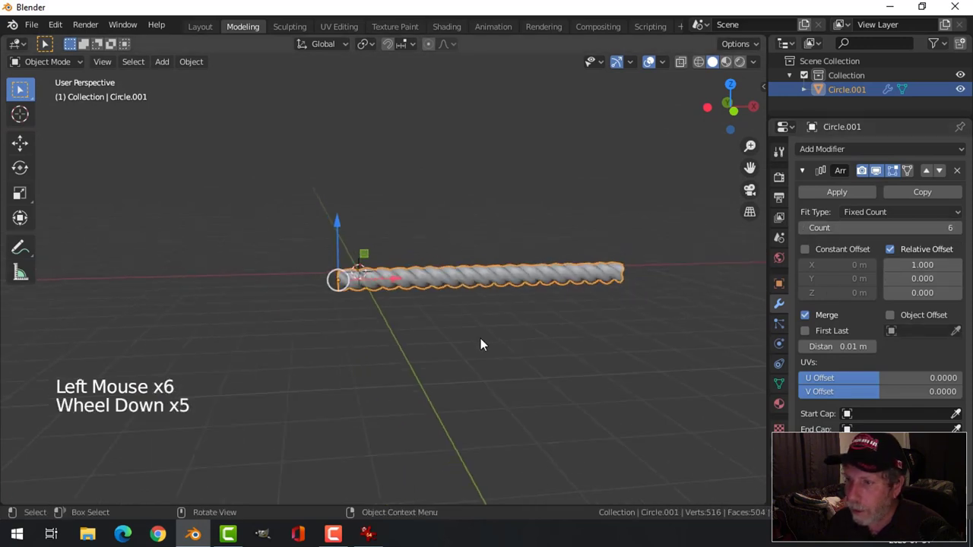
{"action": "middle_click_drag", "start_coordinate": [485, 337], "coordinate": [470, 355]}
{"action": "left_click", "coordinate": [957, 231]}
{"action": "key", "text": "alt+a"}
{"action": "scroll", "coordinate": [525, 387], "scroll_direction": "up", "scroll_amount": 3}
{"action": "scroll", "coordinate": [523, 380], "scroll_direction": "down", "scroll_amount": 3}
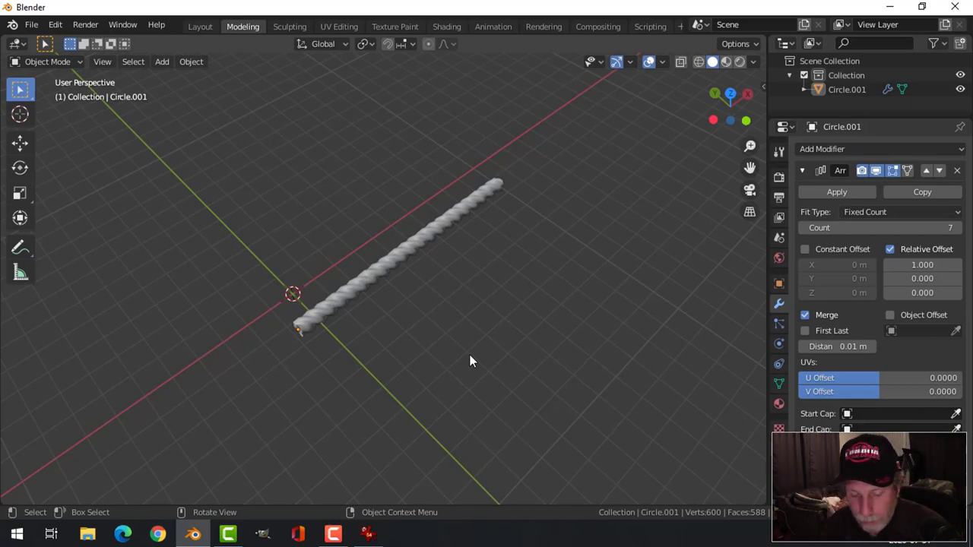
Step: Add a Path curve at the 3D cursor, shift it slightly along X and scale it up
{"action": "key", "text": "shift+a"}
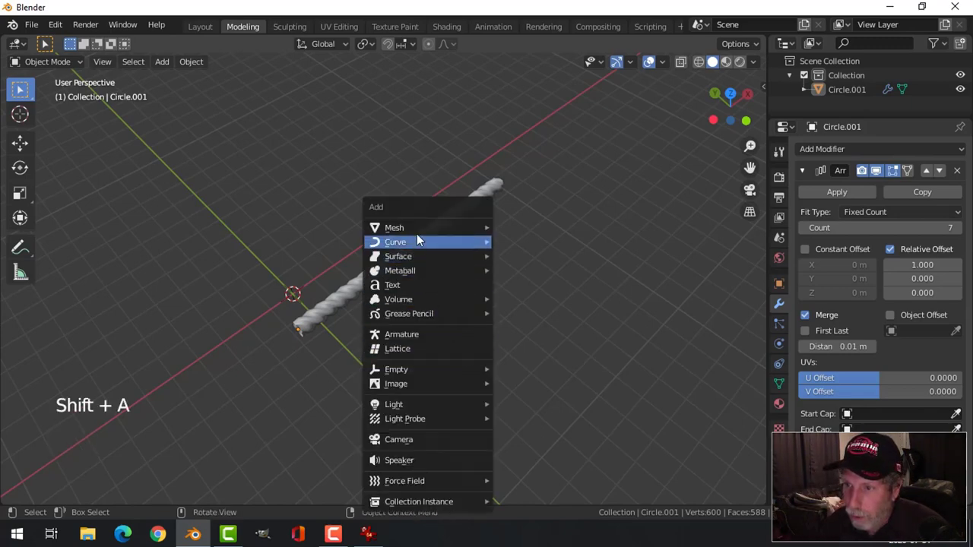
{"action": "mouse_move", "coordinate": [419, 234]}
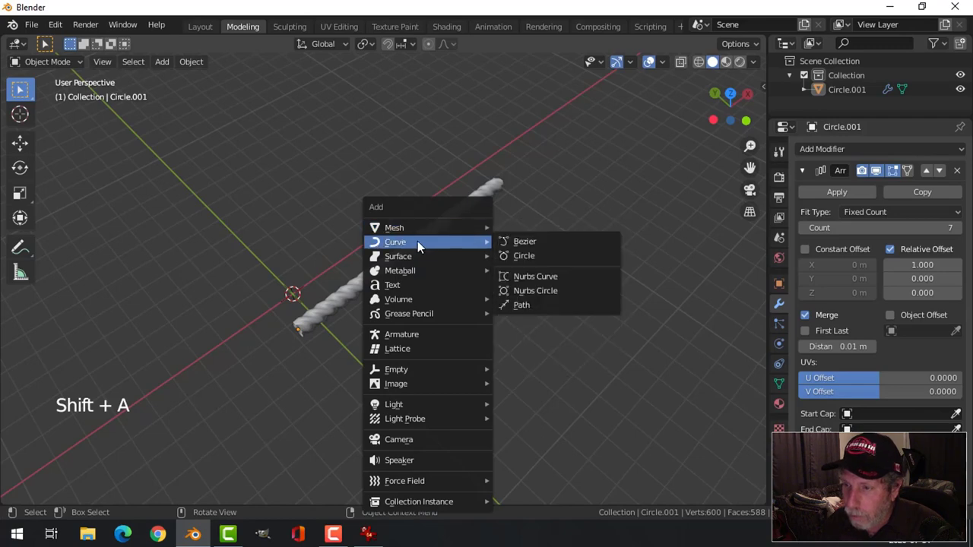
{"action": "left_click", "coordinate": [541, 304]}
{"action": "middle_click_drag", "start_coordinate": [536, 298], "coordinate": [404, 257]}
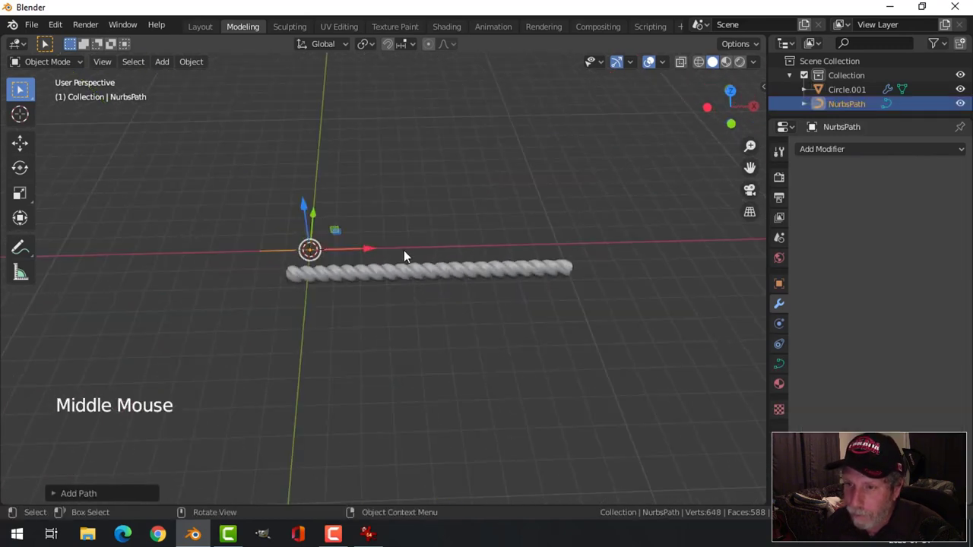
{"action": "mouse_move", "coordinate": [366, 250]}
{"action": "left_mouse_down"}
{"action": "mouse_move", "coordinate": [381, 246]}
{"action": "mouse_move", "coordinate": [369, 250]}
{"action": "left_mouse_up"}
{"action": "key", "text": "s"}
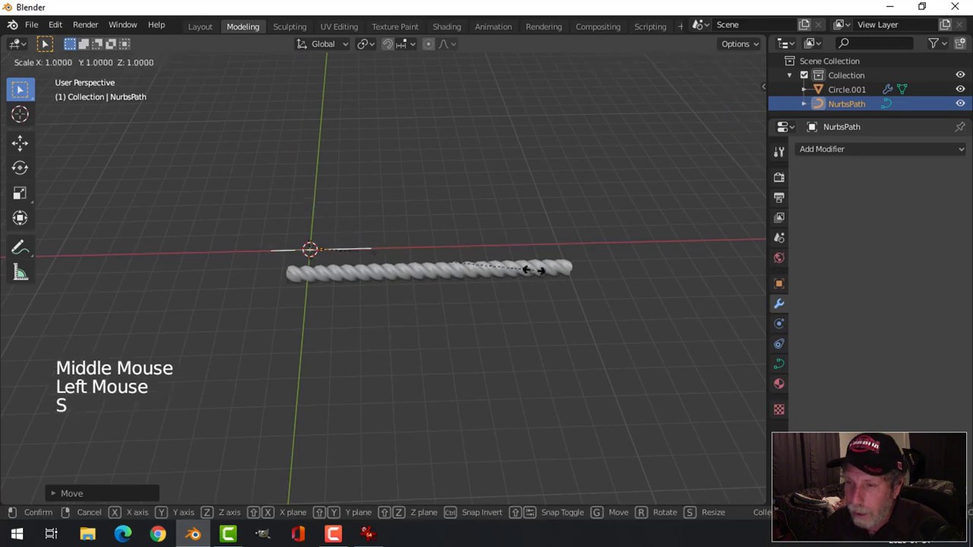
{"action": "left_click", "coordinate": [72, 281]}
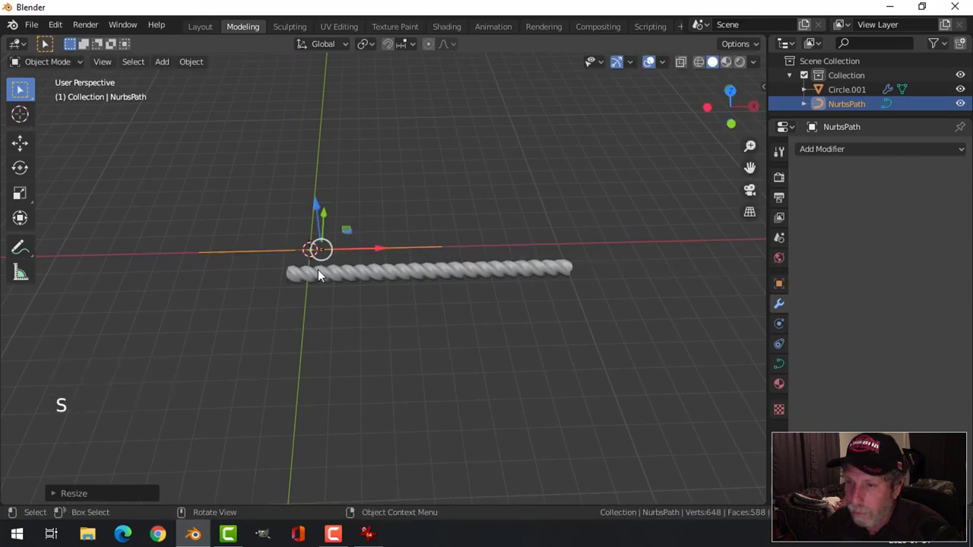
Step: Move the path along X and scale it further so it runs alongside the full rope
{"action": "left_click_drag", "start_coordinate": [382, 253], "coordinate": [456, 246]}
{"action": "middle_click_drag", "start_coordinate": [450, 302], "coordinate": [360, 310], "text": "shift"}
{"action": "key", "text": "s"}
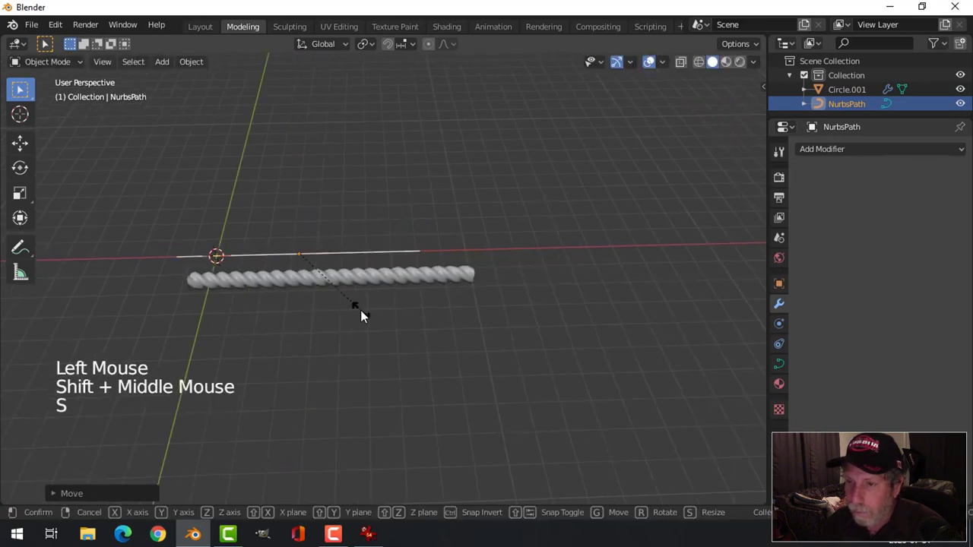
{"action": "left_click", "coordinate": [389, 263]}
{"action": "left_click_drag", "start_coordinate": [354, 256], "coordinate": [373, 257]}
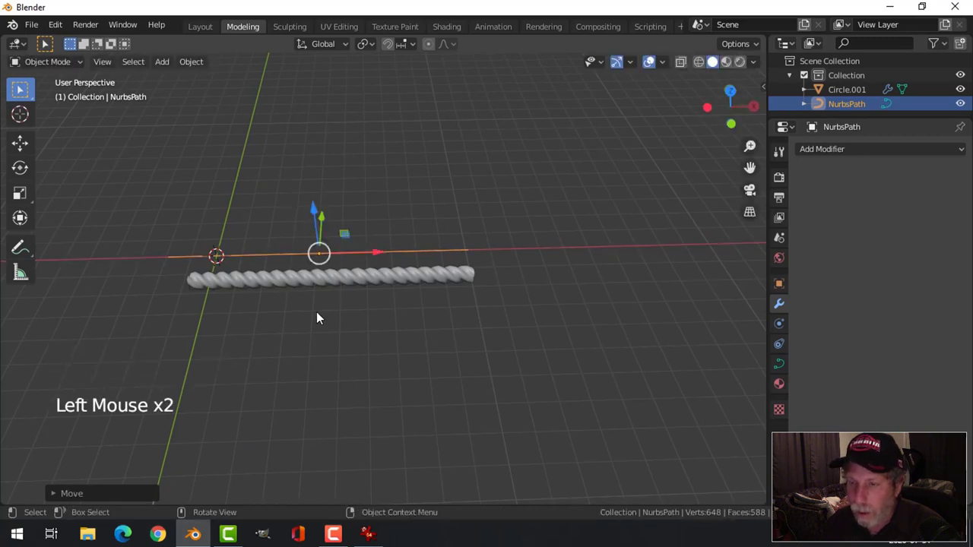
Step: Duplicate the path and move the copy along Y, away from the rope and parallel to the original
{"action": "middle_click_drag", "start_coordinate": [317, 317], "coordinate": [419, 371]}
{"action": "middle_click_drag", "start_coordinate": [418, 371], "coordinate": [473, 370]}
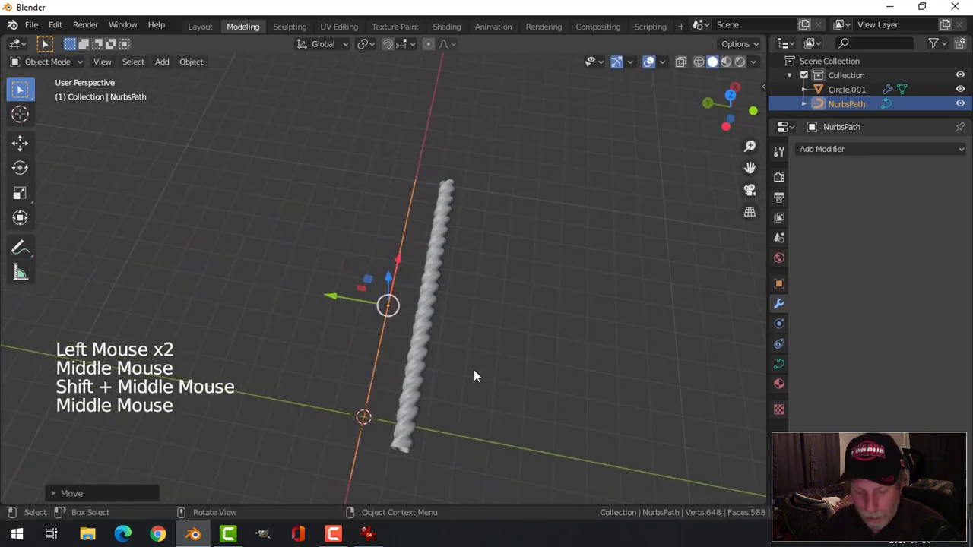
{"action": "key", "text": "shift+d"}
{"action": "left_click_drag", "start_coordinate": [337, 304], "coordinate": [219, 296]}
{"action": "middle_click_drag", "start_coordinate": [422, 294], "coordinate": [428, 328]}
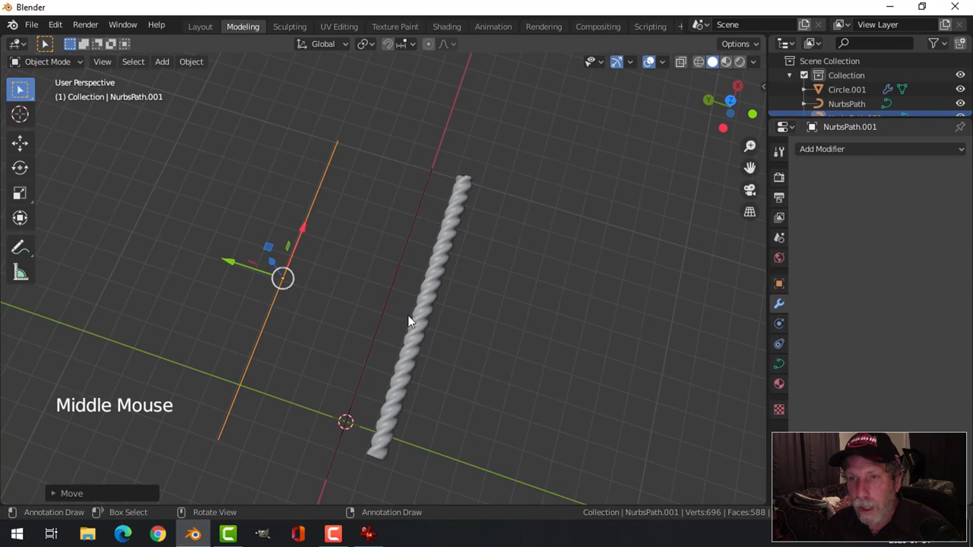
Step: Join the duplicated path with the original path into one curve object
{"action": "middle_click_drag", "start_coordinate": [418, 234], "coordinate": [406, 258]}
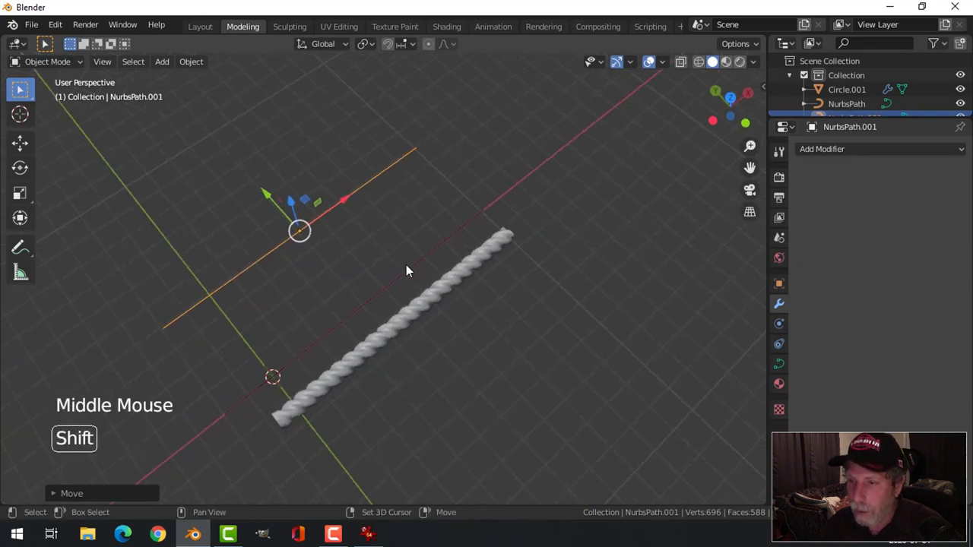
{"action": "left_click", "coordinate": [487, 257], "text": "shift"}
{"action": "key", "text": "ctrl+j"}
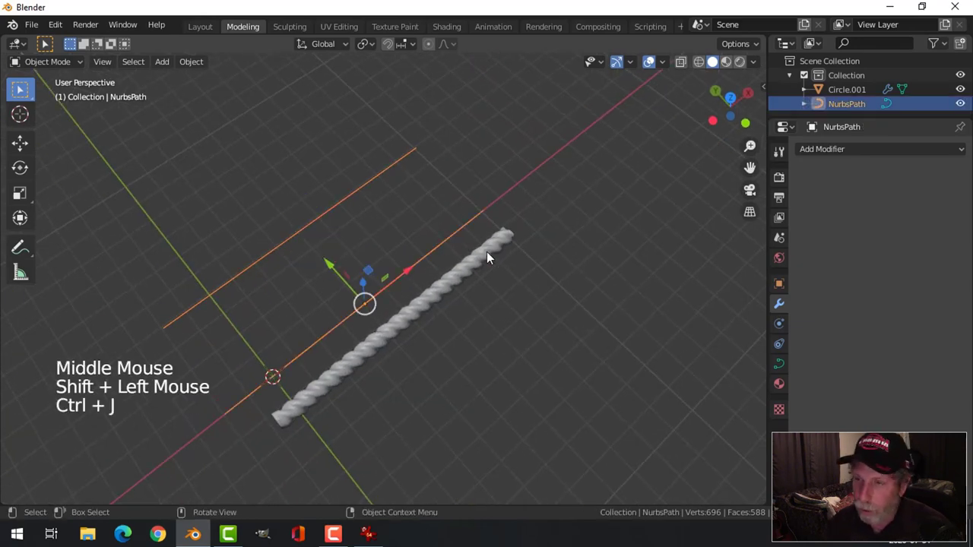
Step: Connect the two parallel paths with a segment between their far +X end points and return to Object Mode
{"action": "key", "text": "Tab"}
{"action": "middle_click_drag", "start_coordinate": [463, 235], "coordinate": [373, 238]}
{"action": "key", "text": "alt+a"}
{"action": "left_click", "coordinate": [531, 192]}
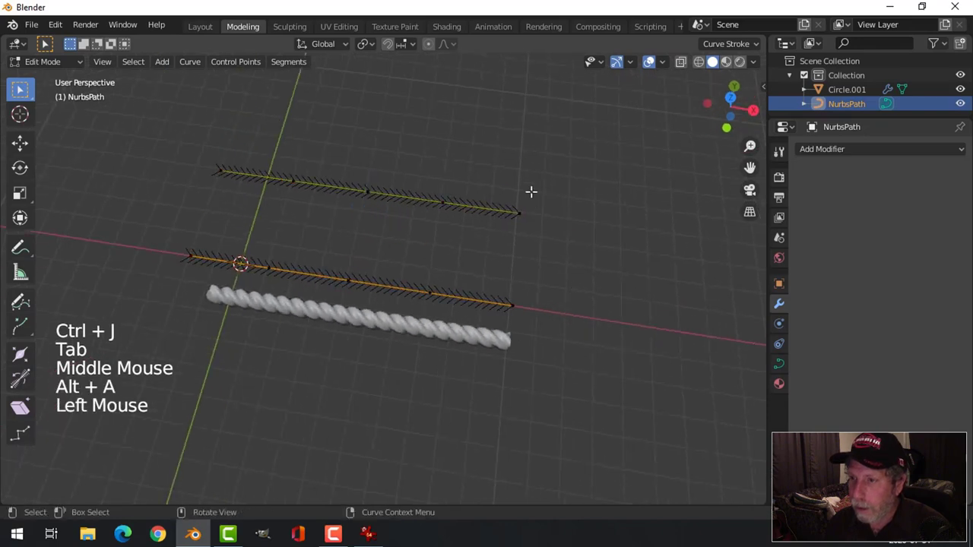
{"action": "left_click", "coordinate": [521, 304], "text": "shift"}
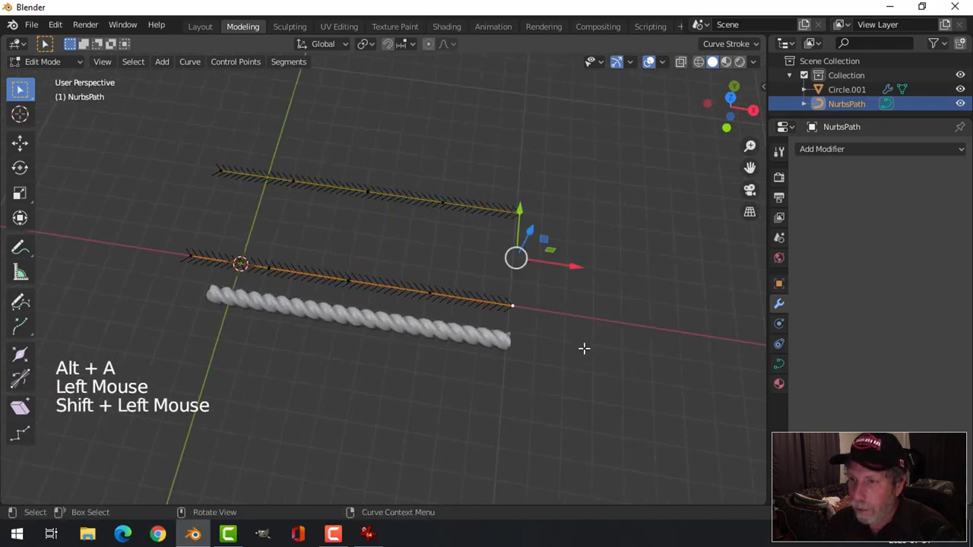
{"action": "middle_click_drag", "start_coordinate": [584, 349], "coordinate": [574, 330]}
{"action": "key", "text": "f"}
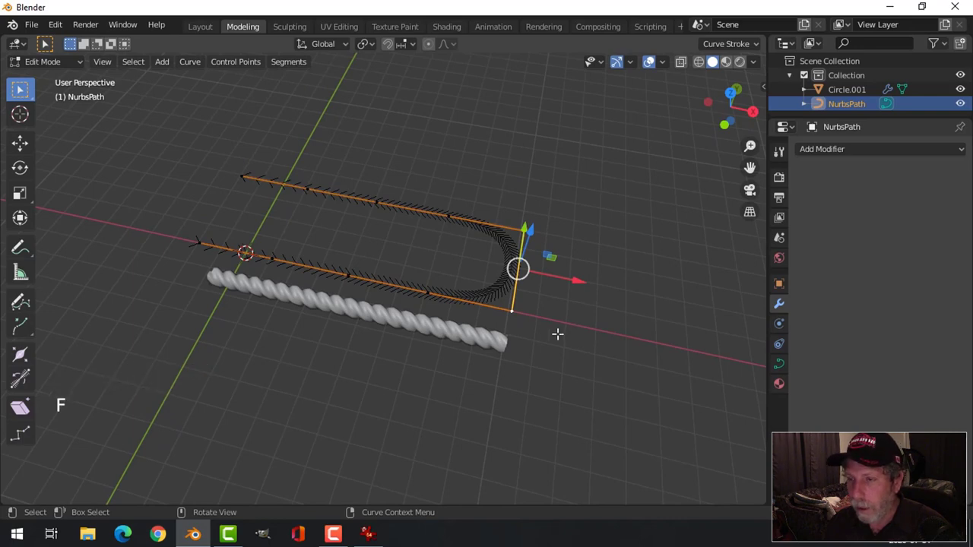
{"action": "key", "text": "a"}
{"action": "key", "text": "Tab"}
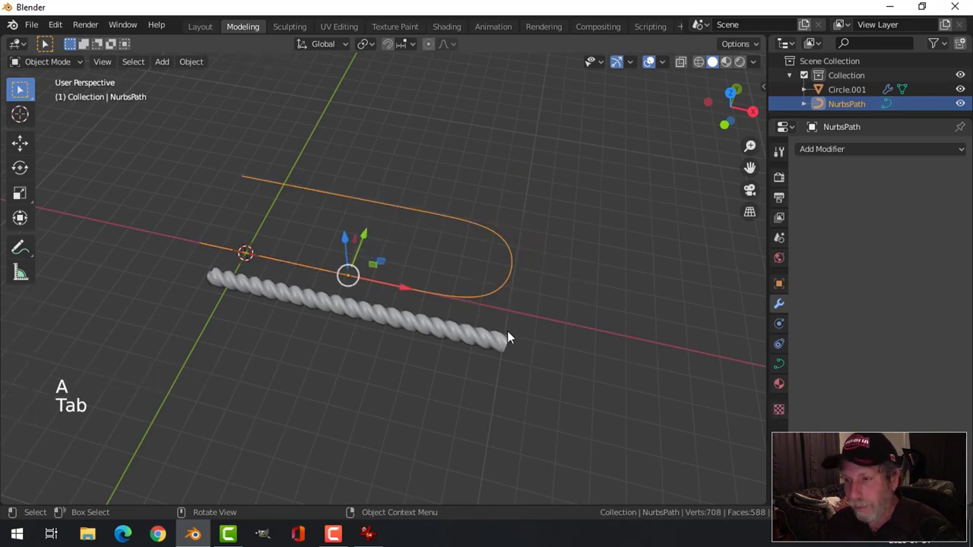
Step: Add a Curve modifier to the rope with NurbsPath as its object and move the rope along Y onto the path
{"action": "key", "text": "alt+a"}
{"action": "middle_click_drag", "start_coordinate": [404, 315], "coordinate": [476, 307]}
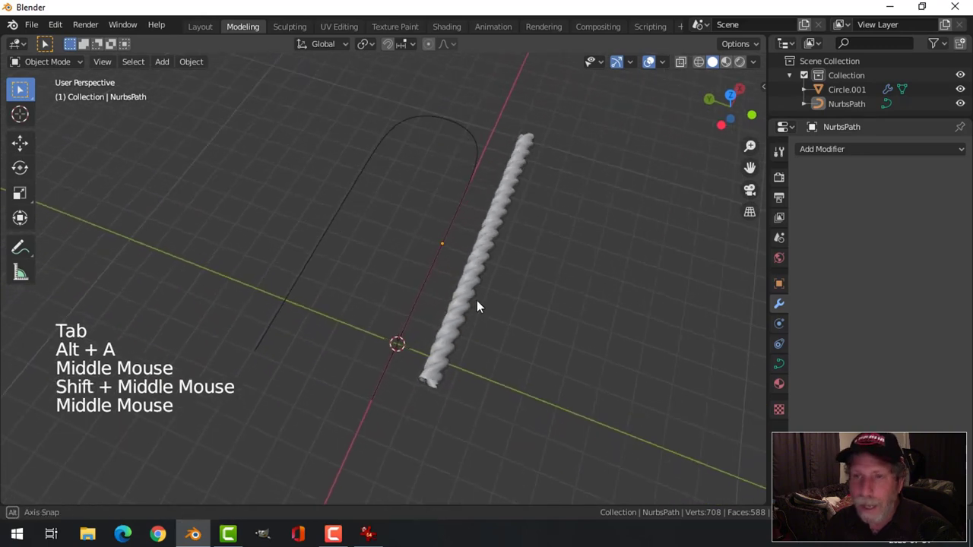
{"action": "left_click", "coordinate": [447, 120]}
{"action": "left_click", "coordinate": [496, 232]}
{"action": "middle_click_drag", "start_coordinate": [539, 338], "coordinate": [512, 300]}
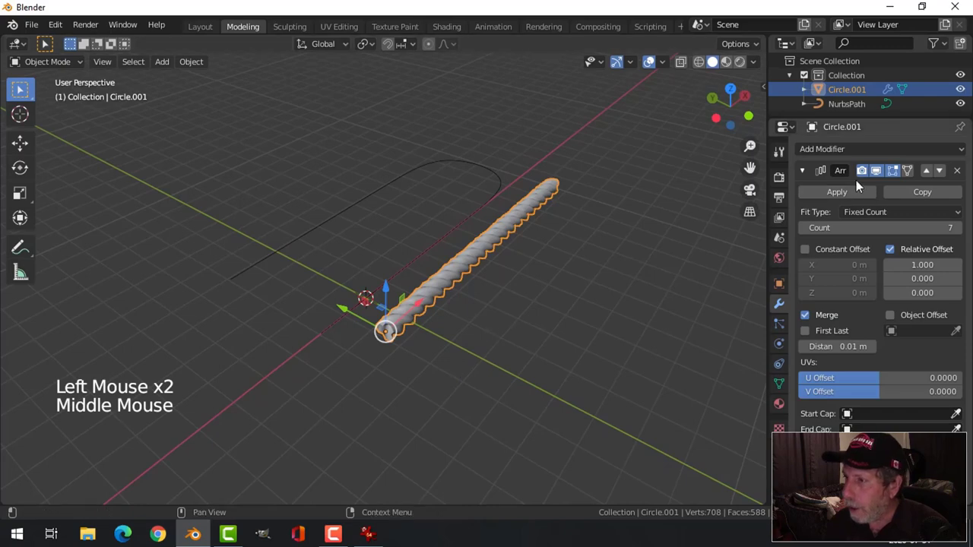
{"action": "left_click", "coordinate": [809, 171]}
{"action": "left_click", "coordinate": [814, 151]}
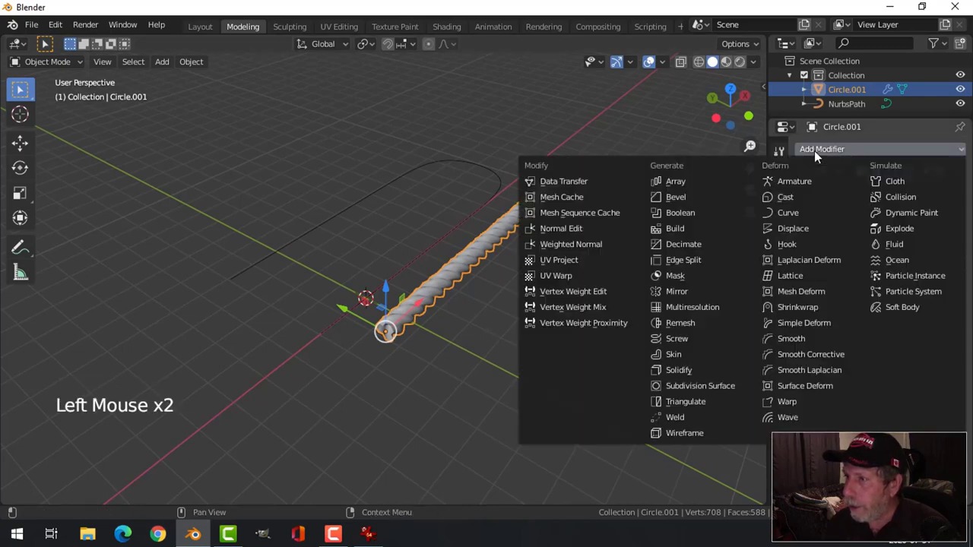
{"action": "left_click", "coordinate": [777, 212]}
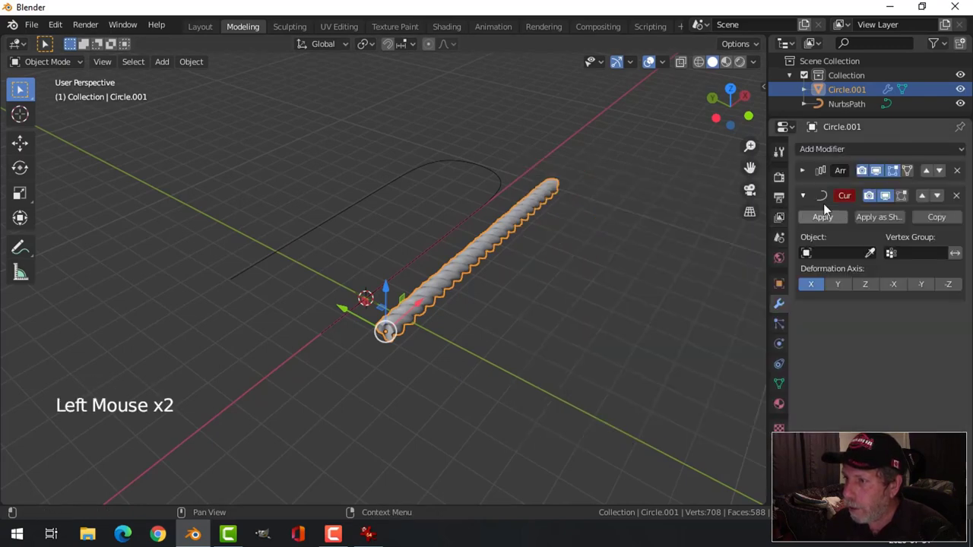
{"action": "left_click", "coordinate": [871, 253]}
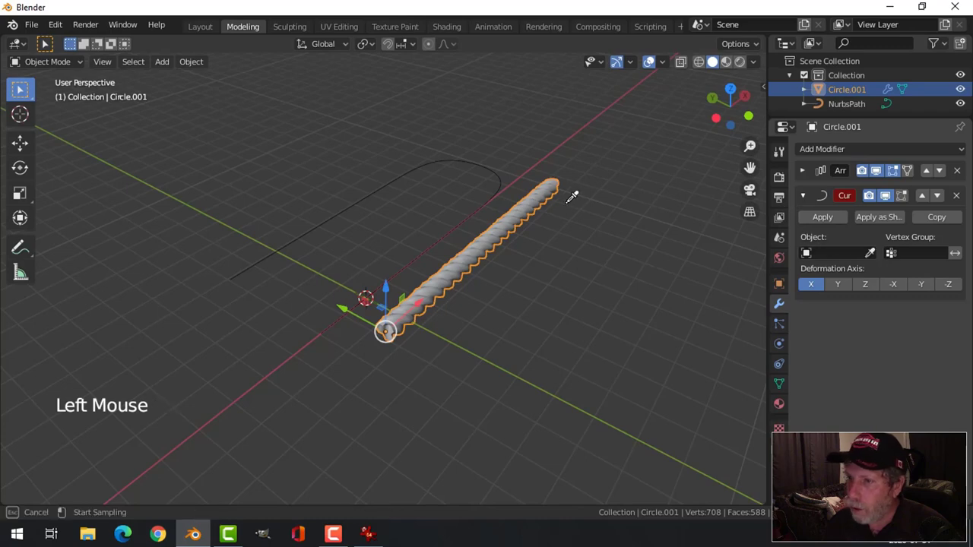
{"action": "left_click", "coordinate": [502, 163]}
{"action": "left_click_drag", "start_coordinate": [338, 317], "coordinate": [355, 297]}
{"action": "middle_click_drag", "start_coordinate": [354, 296], "coordinate": [325, 314]}
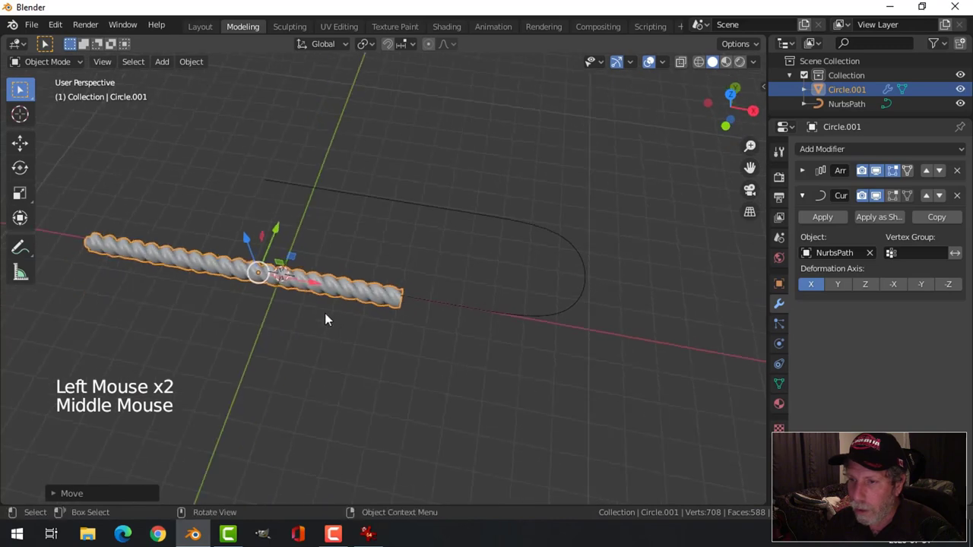
Step: Slide the rope along X into the path's bend and set the Array modifier's Count to 16
{"action": "left_click_drag", "start_coordinate": [310, 287], "coordinate": [487, 319]}
{"action": "left_click", "coordinate": [803, 196]}
{"action": "left_click", "coordinate": [812, 170]}
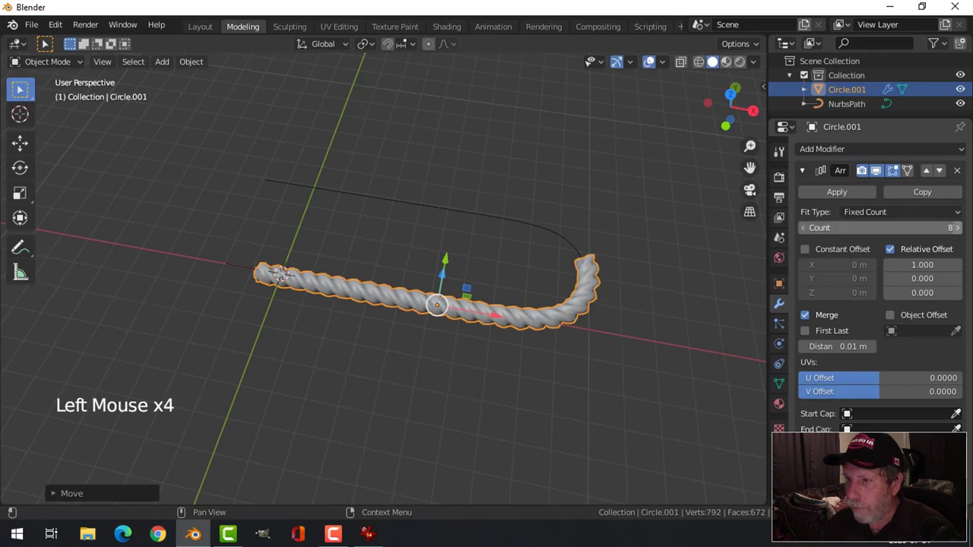
{"action": "left_click", "coordinate": [957, 228]}
{"action": "left_click", "coordinate": [957, 227]}
{"action": "left_click", "coordinate": [957, 227]}
{"action": "left_click", "coordinate": [957, 228]}
{"action": "left_click", "coordinate": [957, 227]}
{"action": "left_click", "coordinate": [957, 227]}
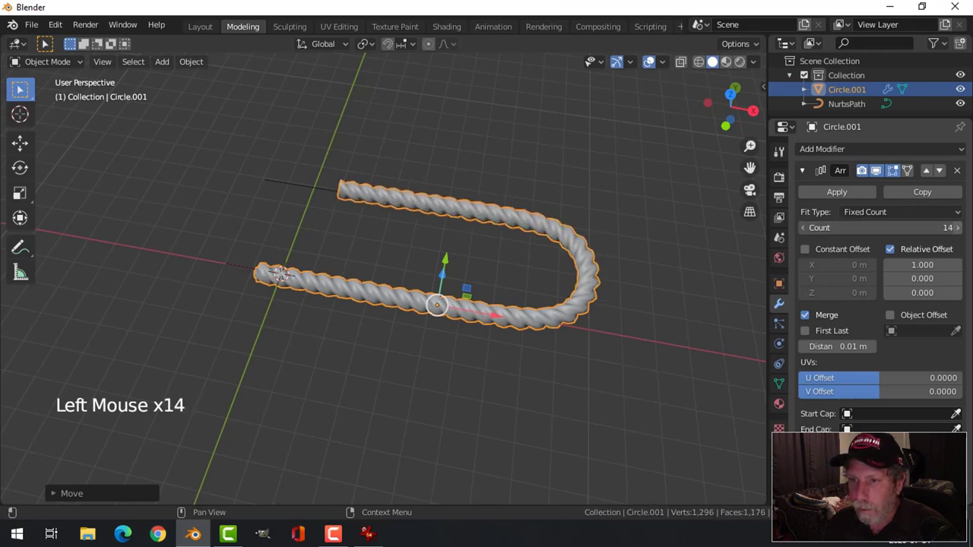
{"action": "left_click", "coordinate": [957, 228]}
{"action": "middle_click_drag", "start_coordinate": [520, 320], "coordinate": [535, 298]}
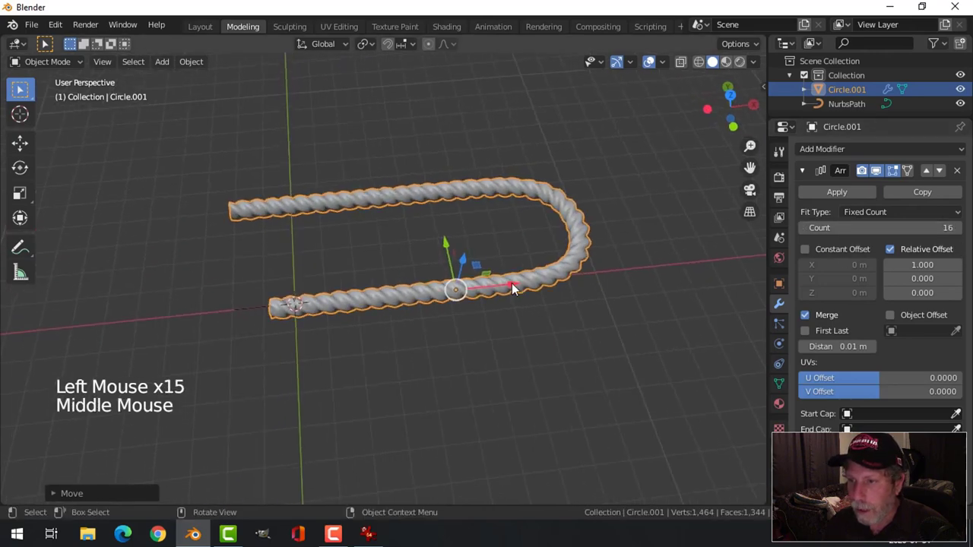
Step: Readjust the rope's position along X so it covers both legs of the U-shaped path, and deselect everything
{"action": "left_click_drag", "start_coordinate": [512, 283], "coordinate": [416, 325]}
{"action": "key", "text": "alt+a"}
{"action": "middle_click_drag", "start_coordinate": [415, 325], "coordinate": [488, 328]}
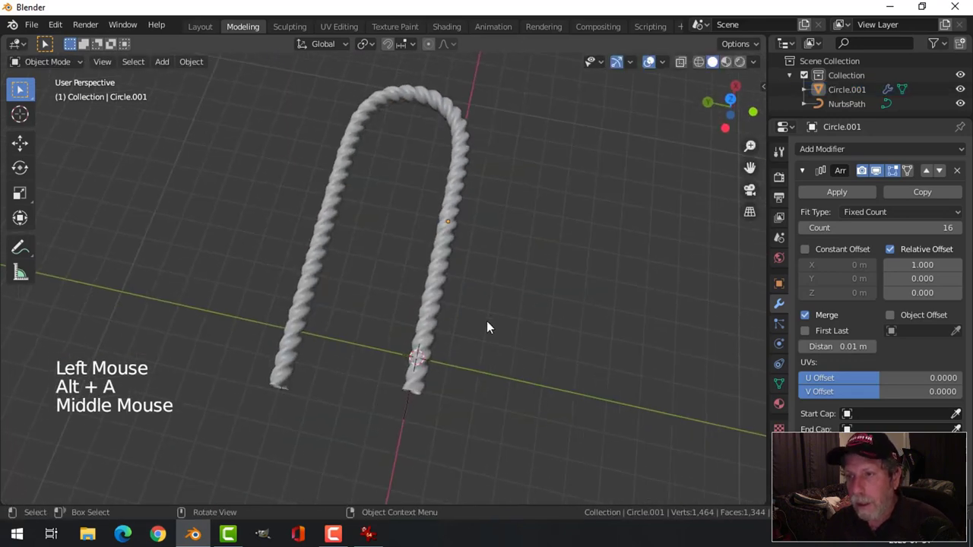
Step: Scale the whole rope mesh down to about 0.6 in Edit Mode and return to Object Mode
{"action": "left_click", "coordinate": [446, 276]}
{"action": "key", "text": "Tab"}
{"action": "key", "text": "a"}
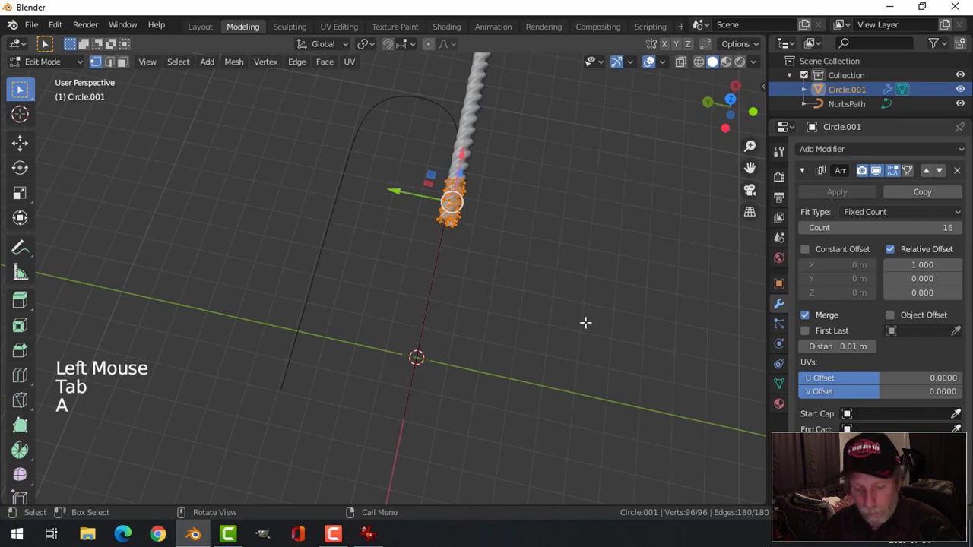
{"action": "key", "text": "s"}
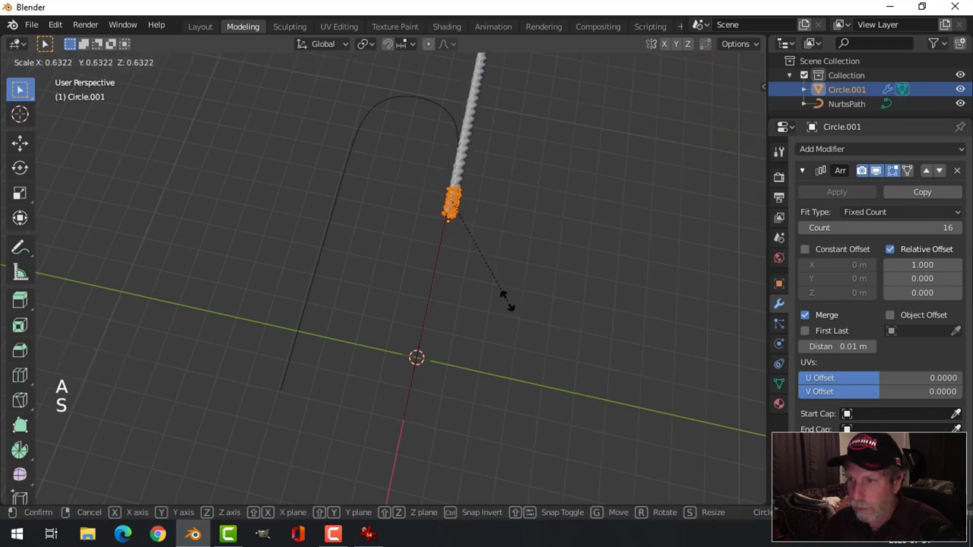
{"action": "left_click", "coordinate": [498, 292]}
{"action": "key", "text": "Tab"}
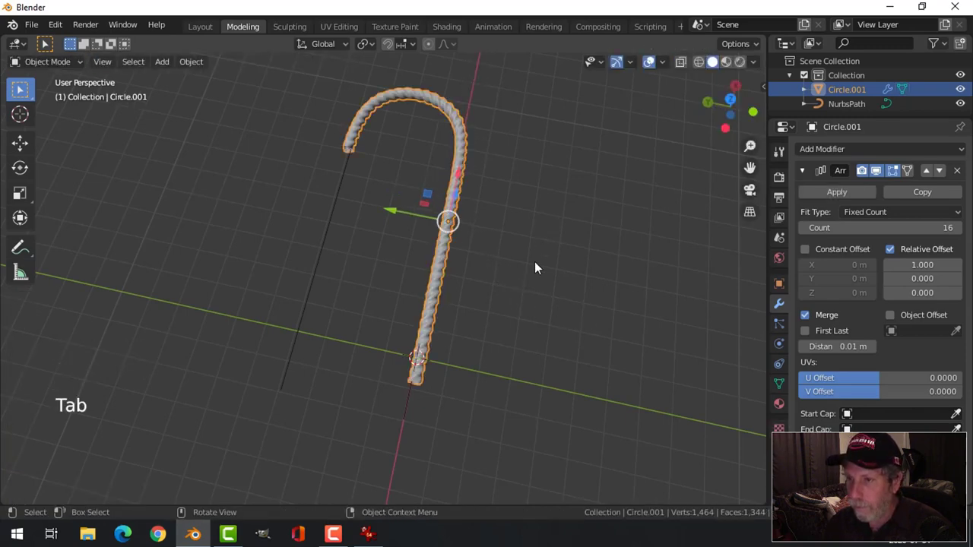
Step: Set the rope's Array Count to 24 to extend the thinner rope along the path, and deselect it
{"action": "left_click", "coordinate": [957, 228]}
{"action": "left_click", "coordinate": [957, 228]}
{"action": "left_click", "coordinate": [957, 228]}
{"action": "left_click", "coordinate": [957, 228]}
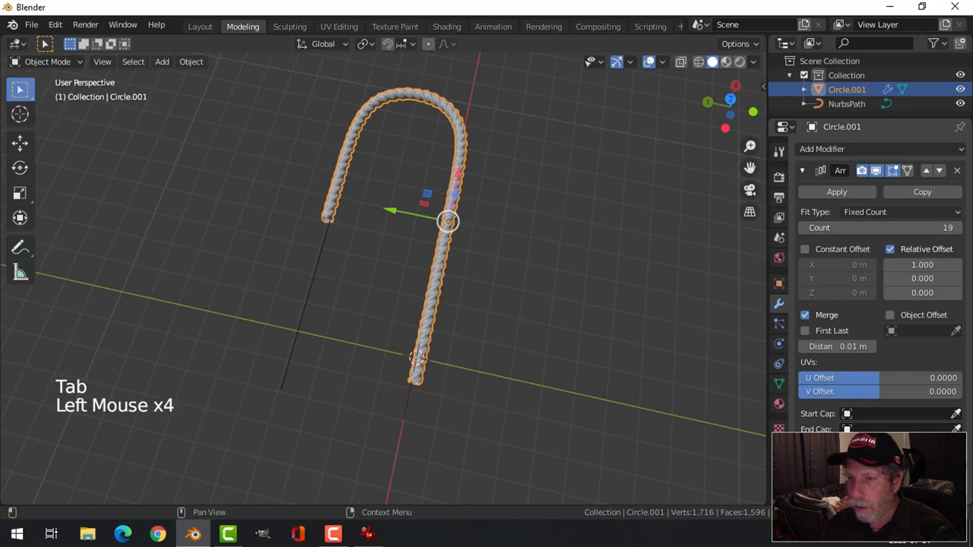
{"action": "left_click", "coordinate": [957, 228]}
{"action": "left_click", "coordinate": [957, 228]}
{"action": "left_click", "coordinate": [957, 228]}
{"action": "left_click", "coordinate": [958, 228]}
{"action": "left_click", "coordinate": [957, 228]}
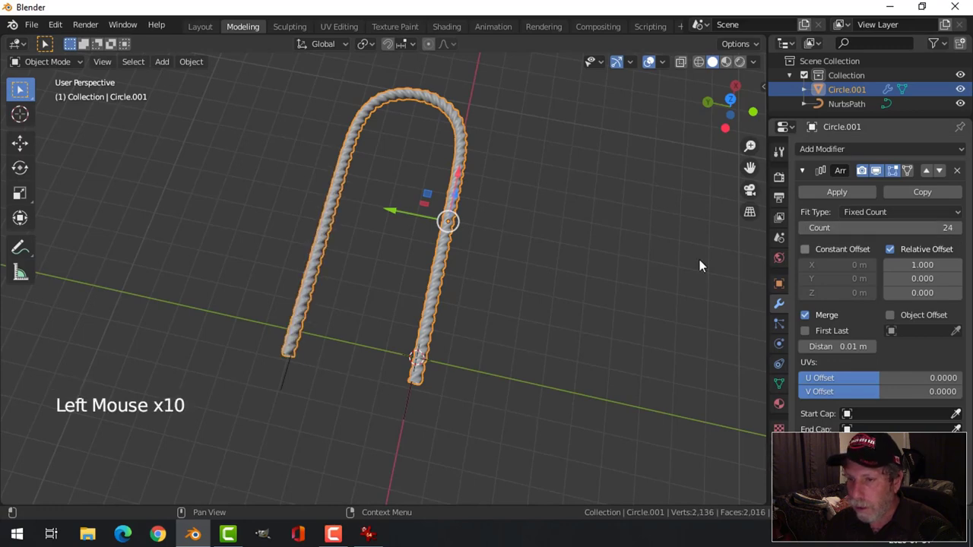
{"action": "key", "text": "alt+a"}
{"action": "middle_click_drag", "start_coordinate": [539, 273], "coordinate": [515, 343]}
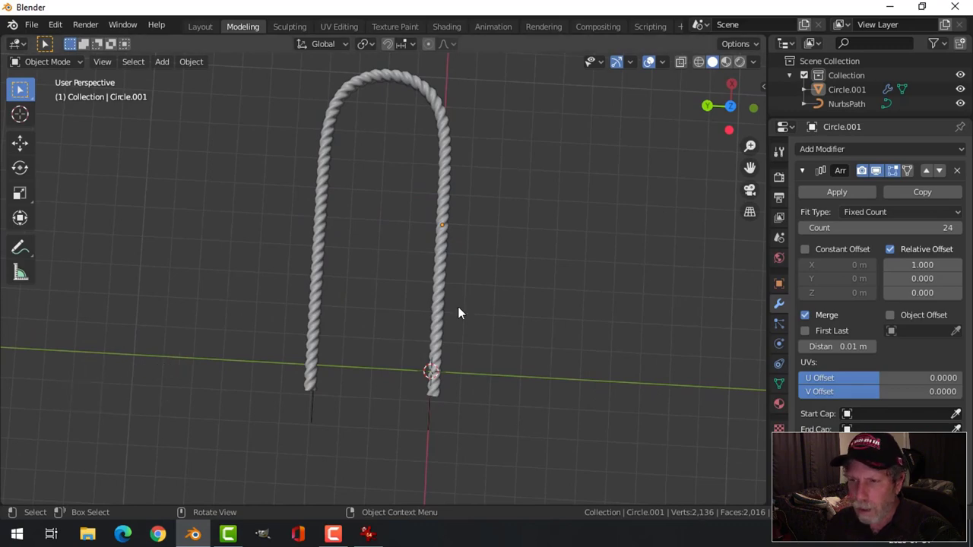
Step: Rotate the rope and its path together 90° about Y and 90° about Z so the arch stands upright in front view
{"action": "scroll", "coordinate": [523, 365], "scroll_direction": "down", "scroll_amount": 2}
{"action": "middle_click_drag", "start_coordinate": [523, 375], "coordinate": [490, 301]}
{"action": "middle_click_drag", "start_coordinate": [490, 300], "coordinate": [501, 350]}
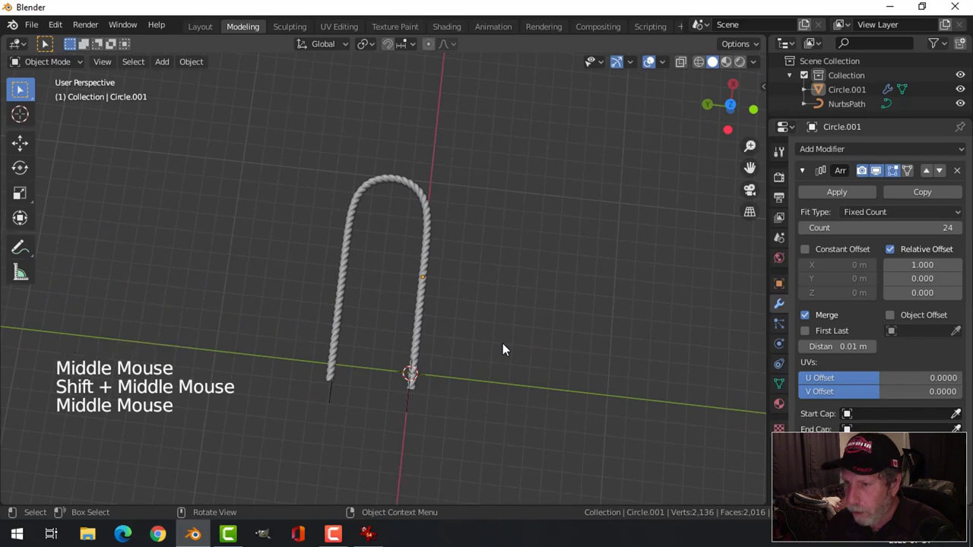
{"action": "key", "text": "a"}
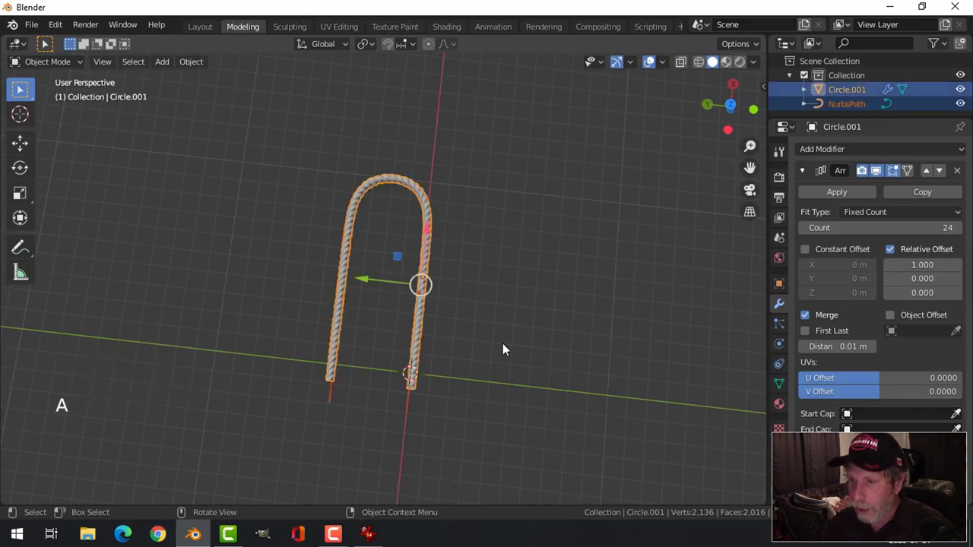
{"action": "key", "text": "KP_1"}
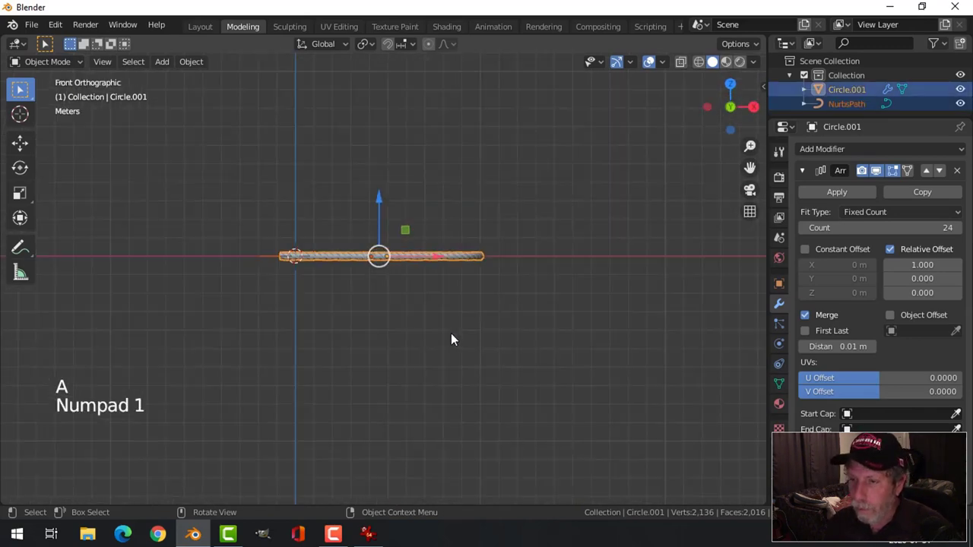
{"action": "type", "text": "ry90"}
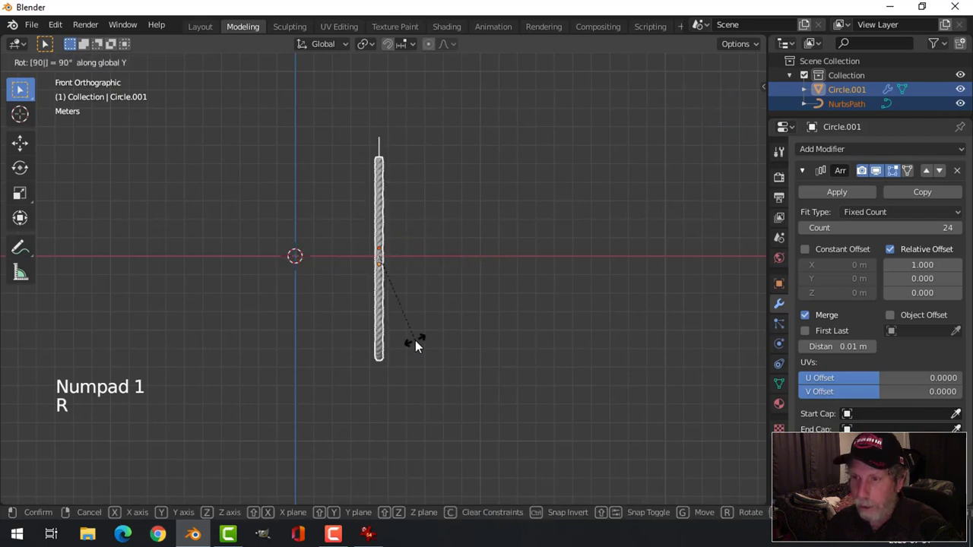
{"action": "key", "text": "Return"}
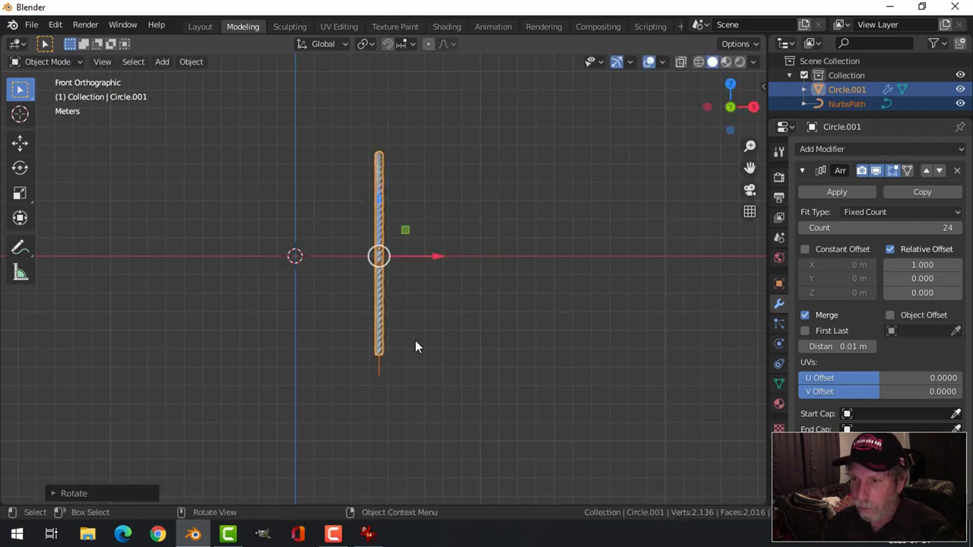
{"action": "type", "text": "rz"}
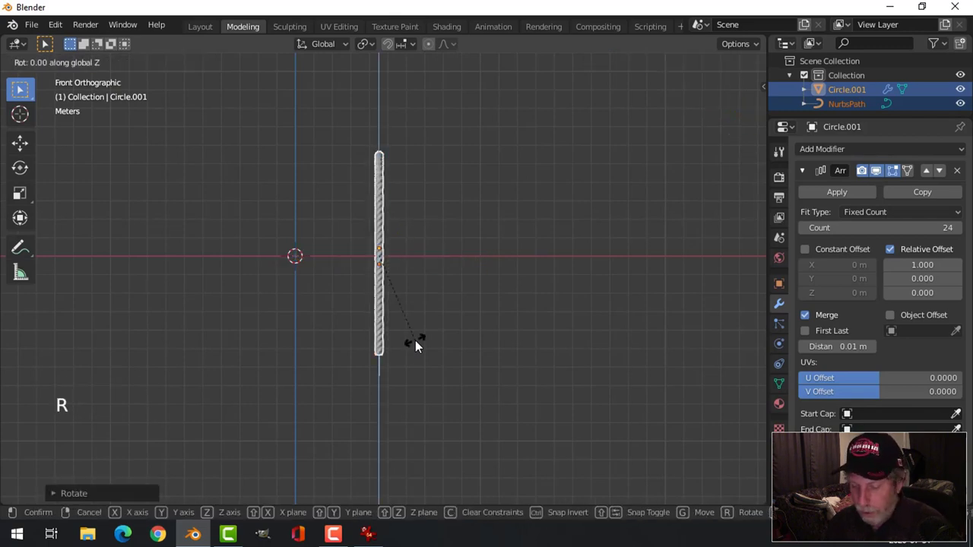
{"action": "type", "text": "90"}
{"action": "key", "text": "Return"}
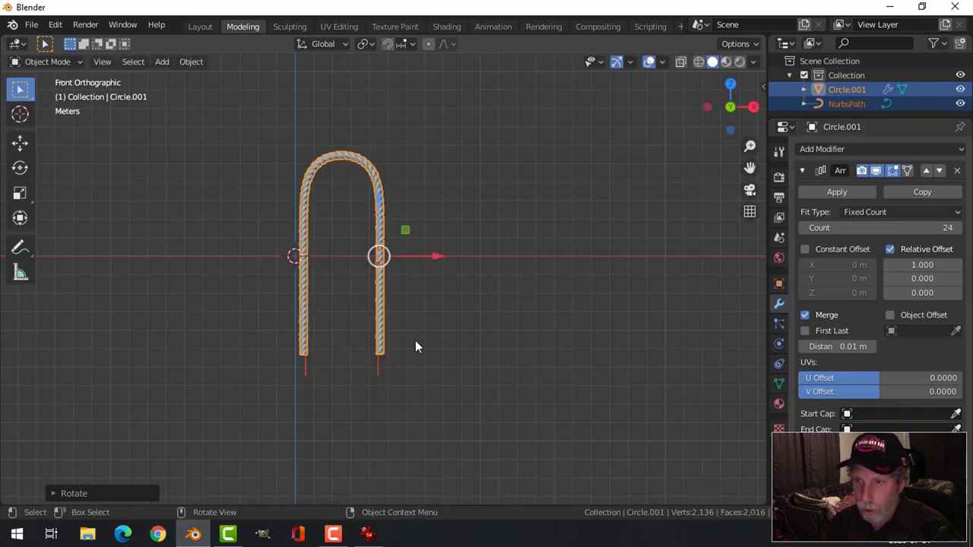
Step: Move the rope and path together in front view to centre them on the Z axis with the path ends at the X axis
{"action": "key", "text": "g"}
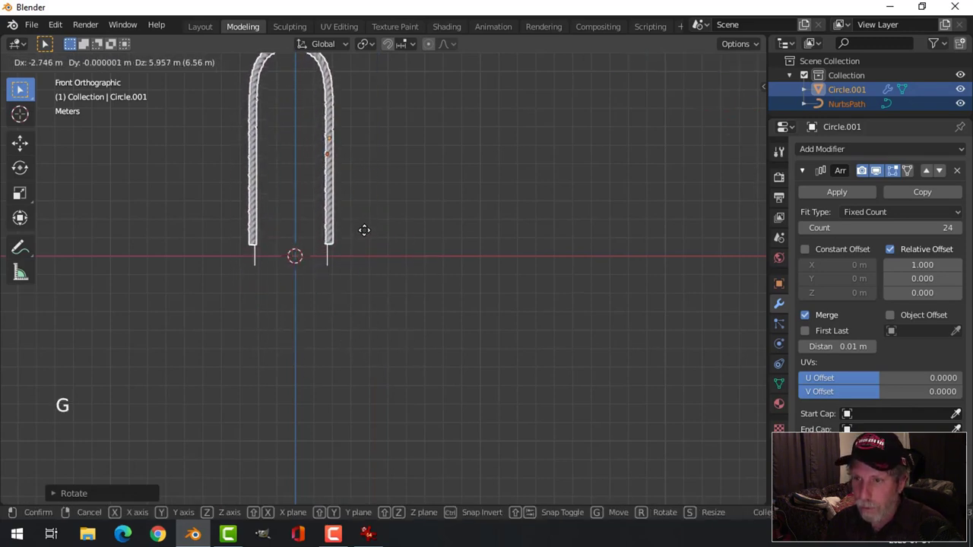
{"action": "left_click", "coordinate": [365, 226]}
{"action": "scroll", "coordinate": [365, 228], "scroll_direction": "down", "scroll_amount": 3}
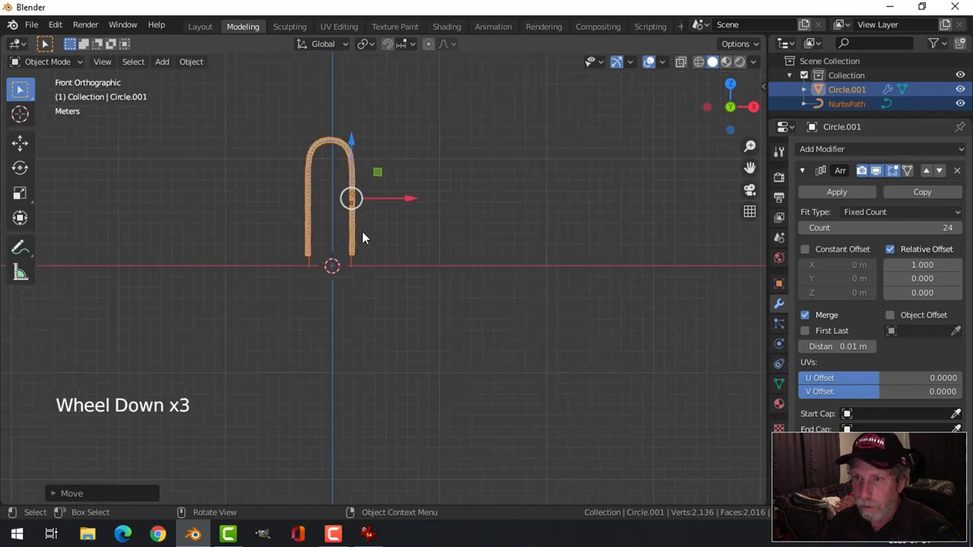
{"action": "middle_click_drag", "start_coordinate": [362, 231], "coordinate": [476, 323], "text": "shift"}
{"action": "scroll", "coordinate": [422, 289], "scroll_direction": "up", "scroll_amount": 2}
{"action": "key", "text": "alt+a"}
{"action": "scroll", "coordinate": [398, 284], "scroll_direction": "up", "scroll_amount": 2}
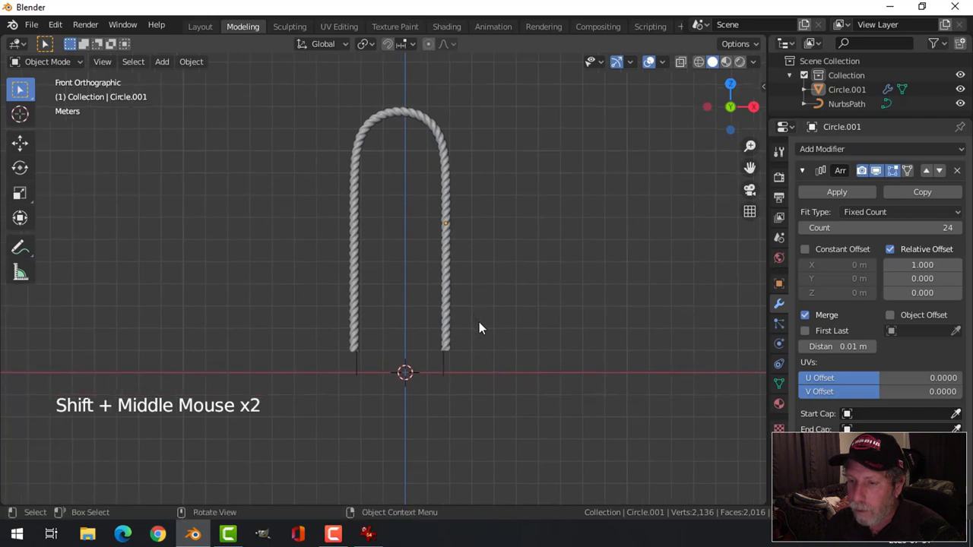
{"action": "key", "text": "a"}
{"action": "left_click_drag", "start_coordinate": [498, 244], "coordinate": [504, 234]}
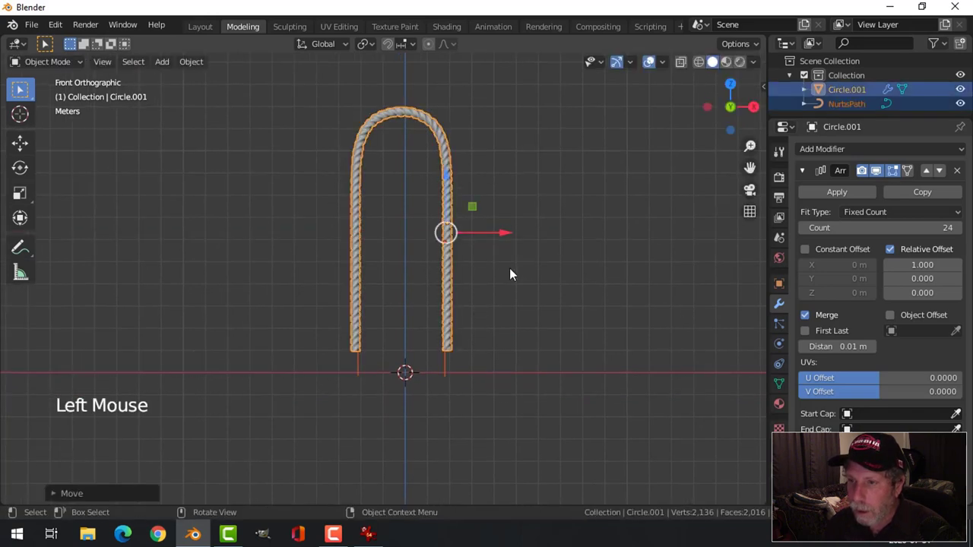
{"action": "key", "text": "alt+a"}
Step: Add a cube at the origin and stretch its mesh along X until it is wider than the two rope legs
{"action": "key", "text": "shift+a"}
{"action": "mouse_move", "coordinate": [495, 226]}
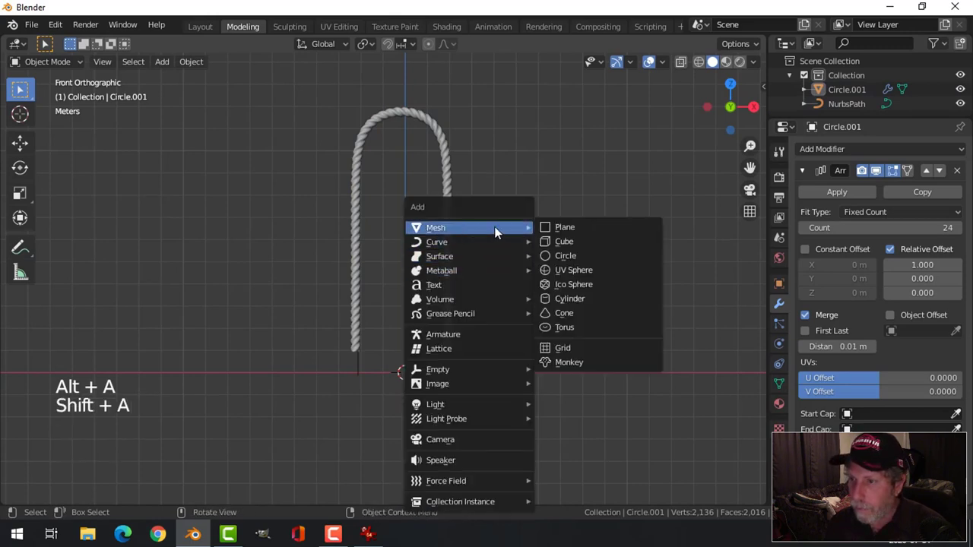
{"action": "left_click", "coordinate": [561, 239]}
{"action": "middle_click_drag", "start_coordinate": [510, 360], "coordinate": [478, 365]}
{"action": "key", "text": "Tab"}
{"action": "key", "text": "s"}
{"action": "key", "text": "x"}
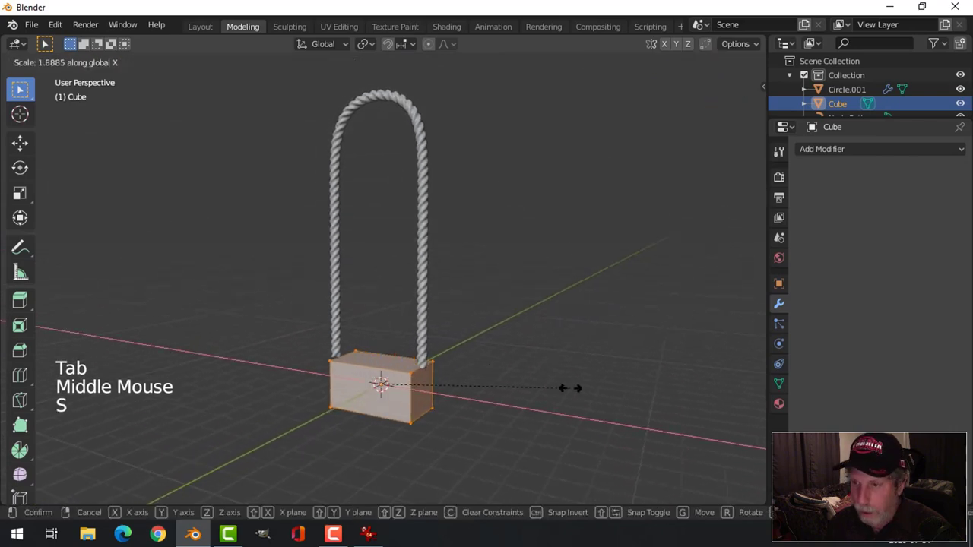
{"action": "left_click", "coordinate": [614, 400]}
Step: Flatten the block along Z to about half its height and raise it along Z onto the rope ends
{"action": "key", "text": "s"}
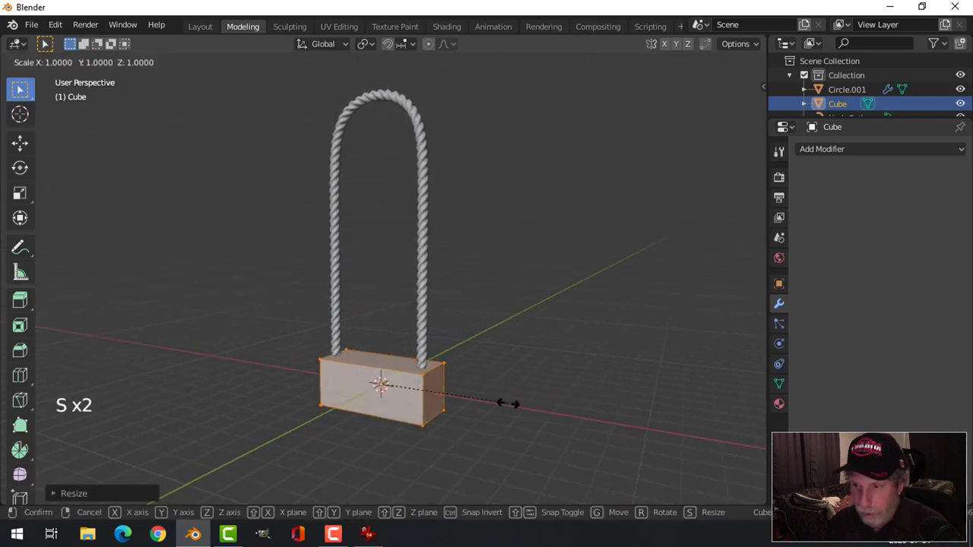
{"action": "key", "text": "z"}
{"action": "left_click", "coordinate": [394, 357]}
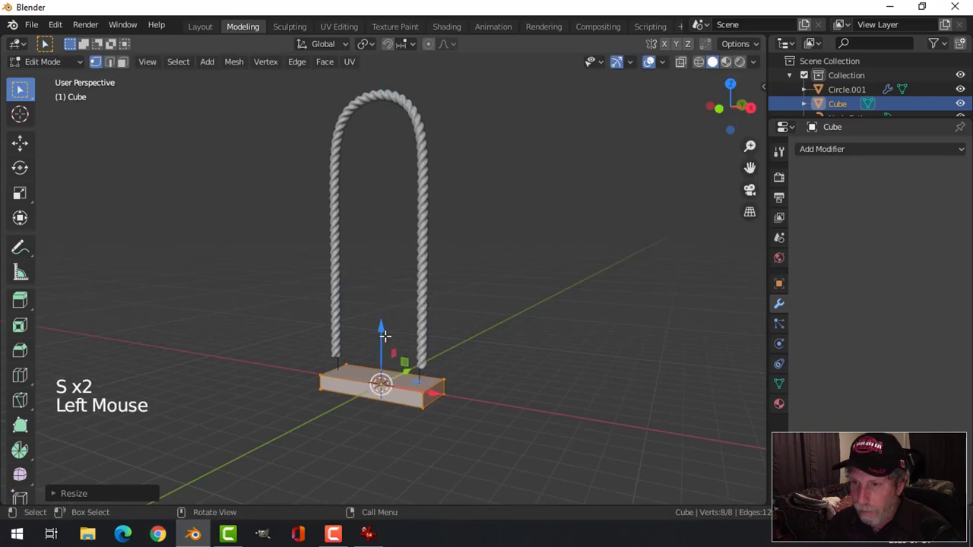
{"action": "key", "text": "g"}
{"action": "key", "text": "z"}
{"action": "left_click", "coordinate": [381, 297]}
Step: Widen the seat block slightly along X and shift it along X to centre it between the rope legs
{"action": "middle_click_drag", "start_coordinate": [522, 322], "coordinate": [569, 377]}
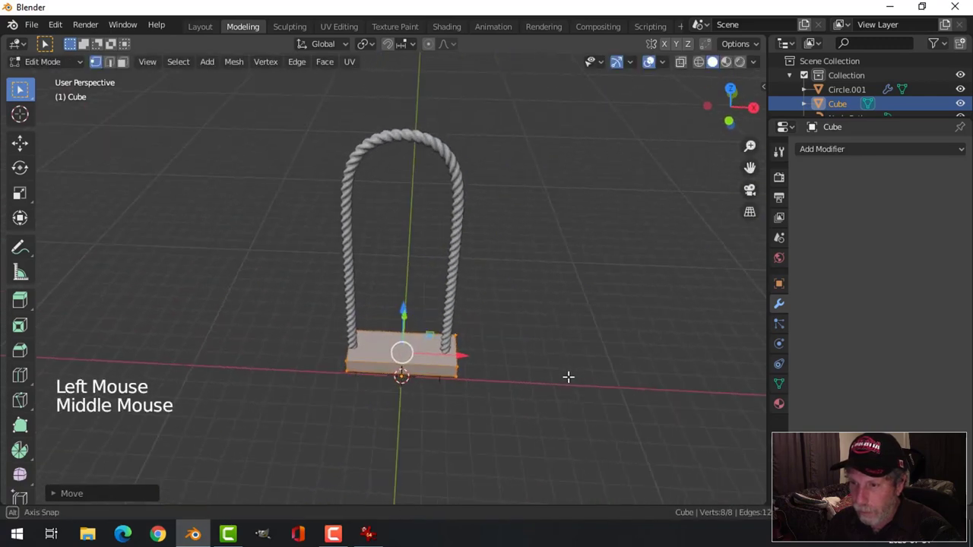
{"action": "key", "text": "s"}
{"action": "key", "text": "x"}
{"action": "left_click", "coordinate": [582, 374]}
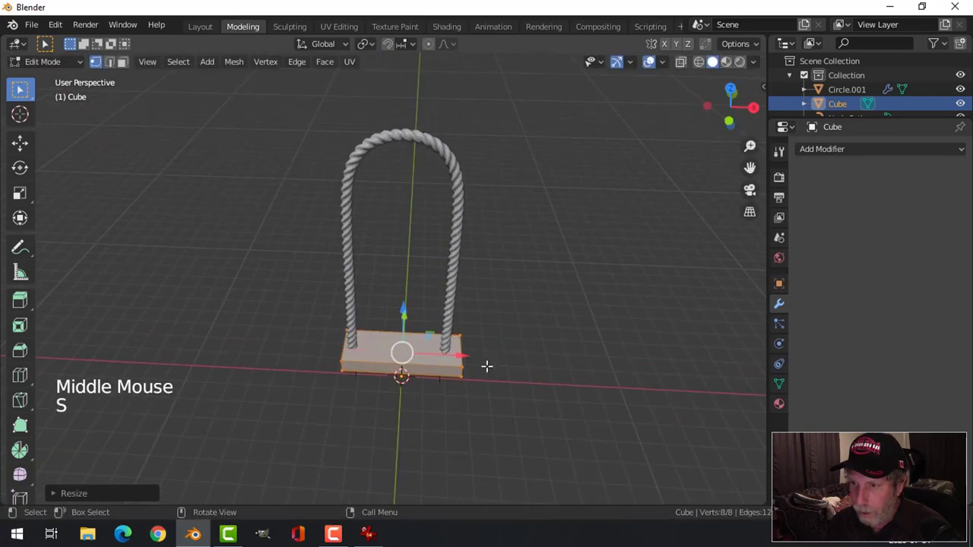
{"action": "left_click_drag", "start_coordinate": [465, 359], "coordinate": [476, 361]}
Step: Adjust the seat block's depth by scaling it along Y
{"action": "middle_click_drag", "start_coordinate": [534, 365], "coordinate": [400, 355]}
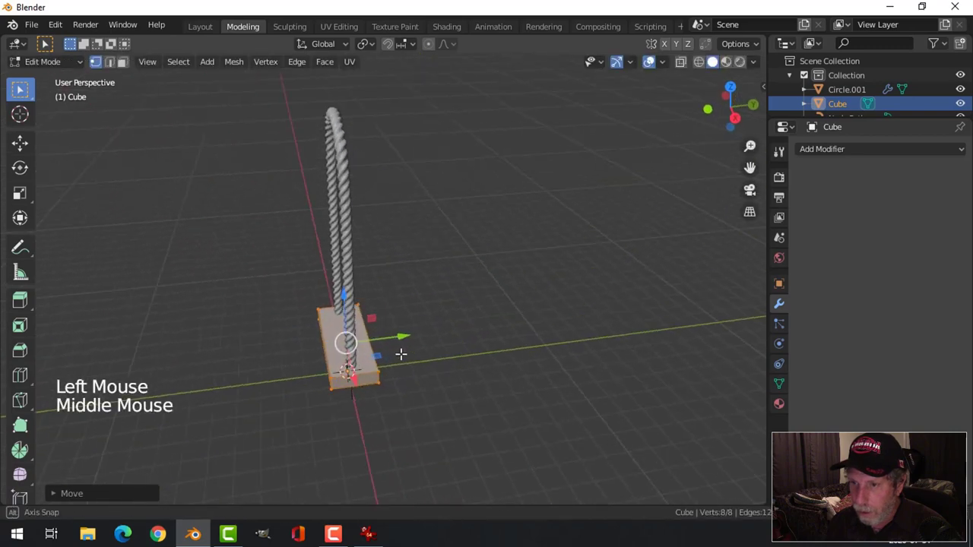
{"action": "scroll", "coordinate": [402, 354], "scroll_direction": "up", "scroll_amount": 1}
{"action": "key", "text": "s"}
{"action": "key", "text": "y"}
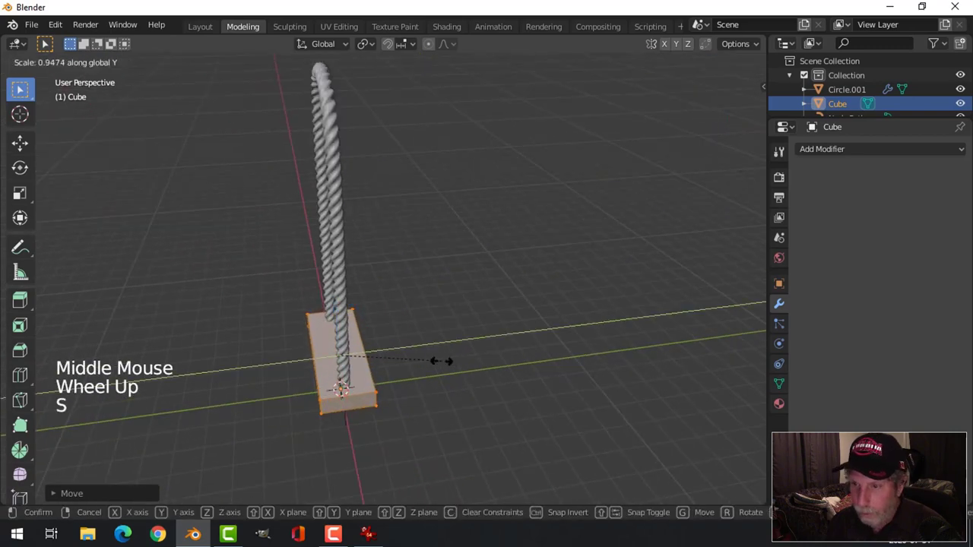
{"action": "left_click", "coordinate": [439, 408]}
Step: Thin the seat block slightly along Z and return to Object Mode
{"action": "middle_click_drag", "start_coordinate": [439, 409], "coordinate": [529, 360]}
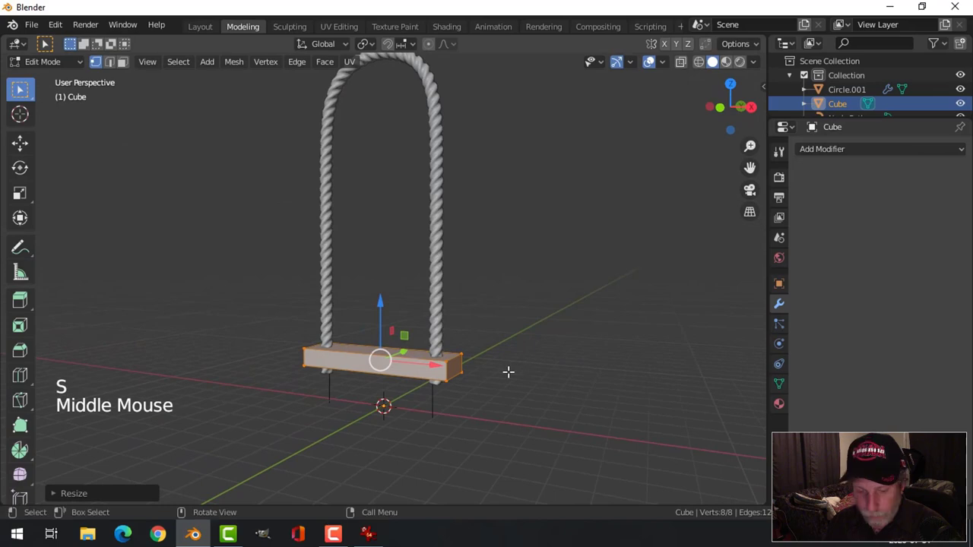
{"action": "key", "text": "s"}
{"action": "key", "text": "z"}
{"action": "left_click", "coordinate": [480, 362]}
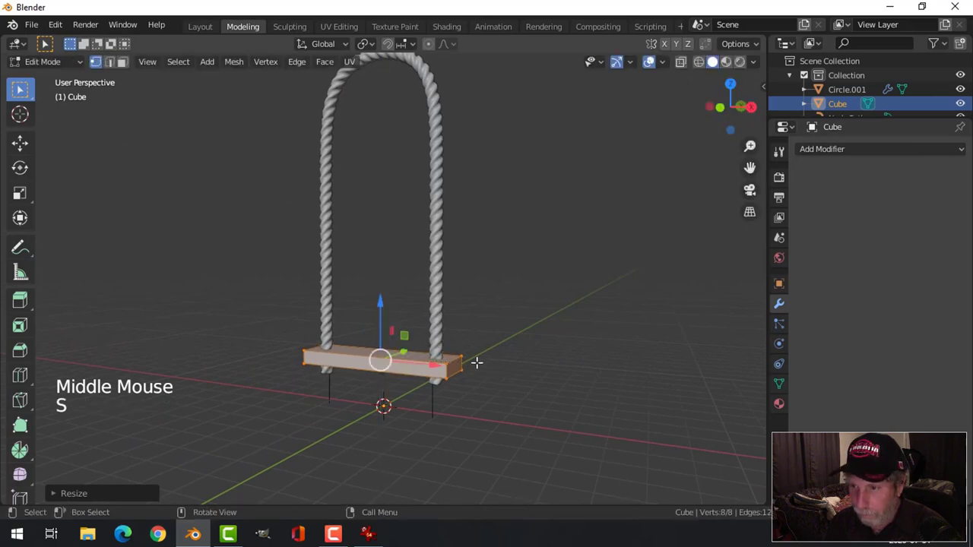
{"action": "key", "text": "Tab"}
Step: Add a Bevel modifier to the seat block with 2 segments and an offset of 0.02 m
{"action": "middle_click_drag", "start_coordinate": [481, 362], "coordinate": [540, 368]}
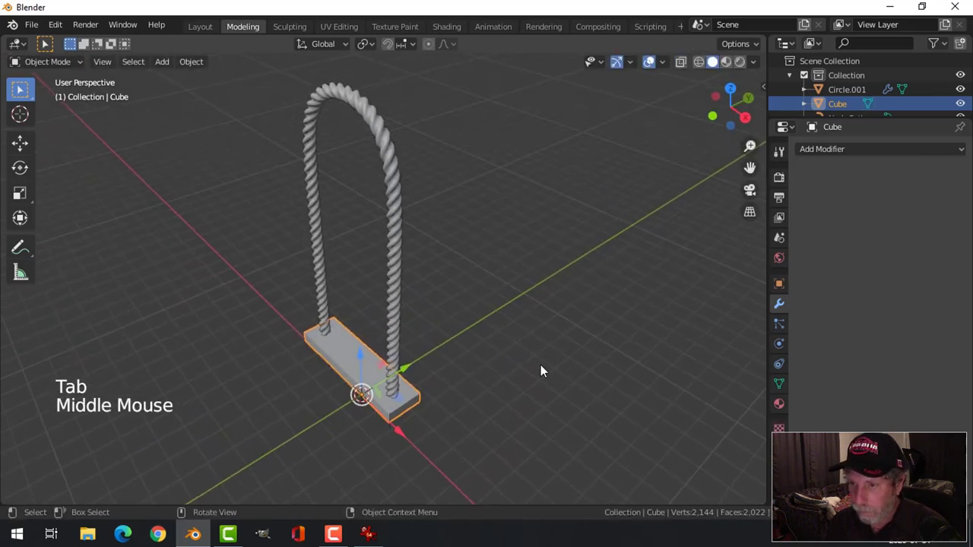
{"action": "left_click", "coordinate": [823, 151]}
{"action": "left_click", "coordinate": [658, 199]}
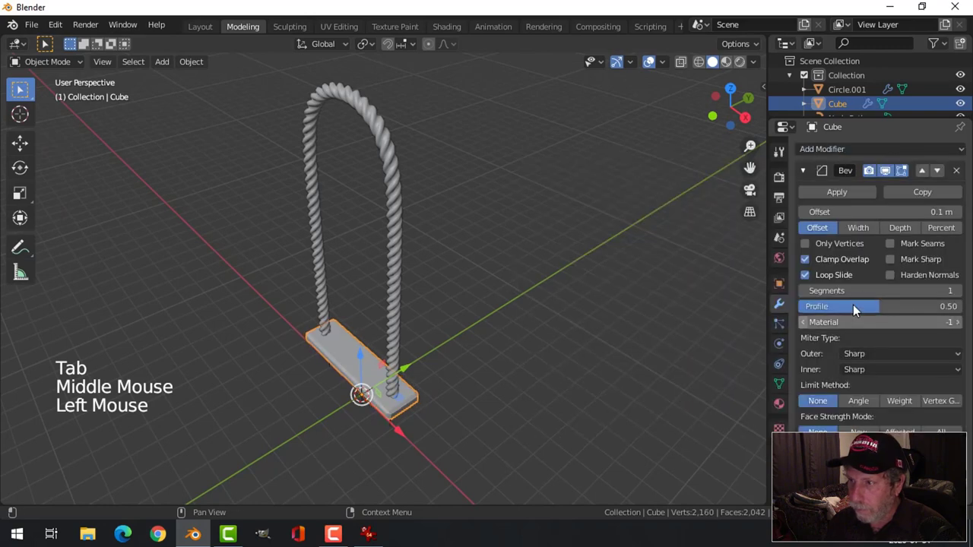
{"action": "left_click", "coordinate": [954, 292]}
{"action": "left_click", "coordinate": [899, 206]}
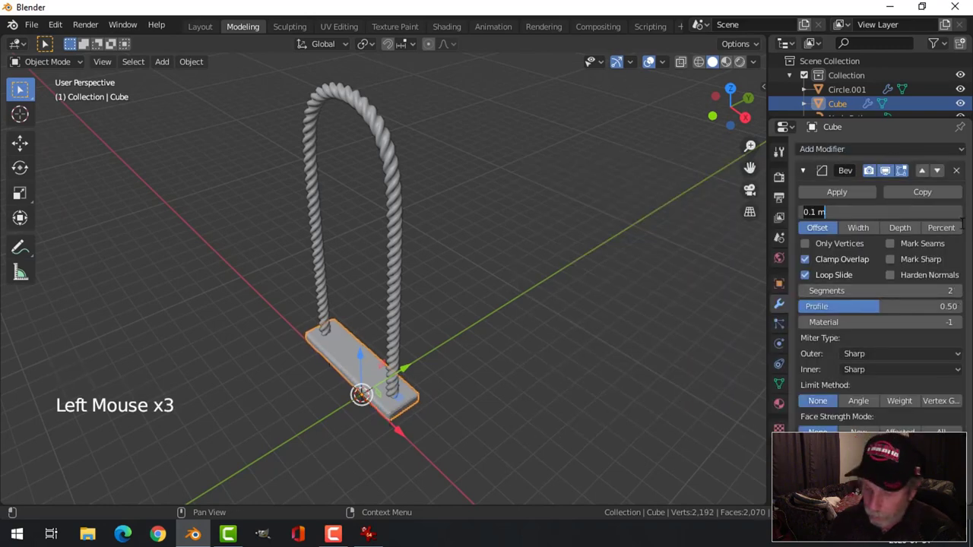
{"action": "type", "text": "0.02"}
{"action": "key", "text": "Return"}
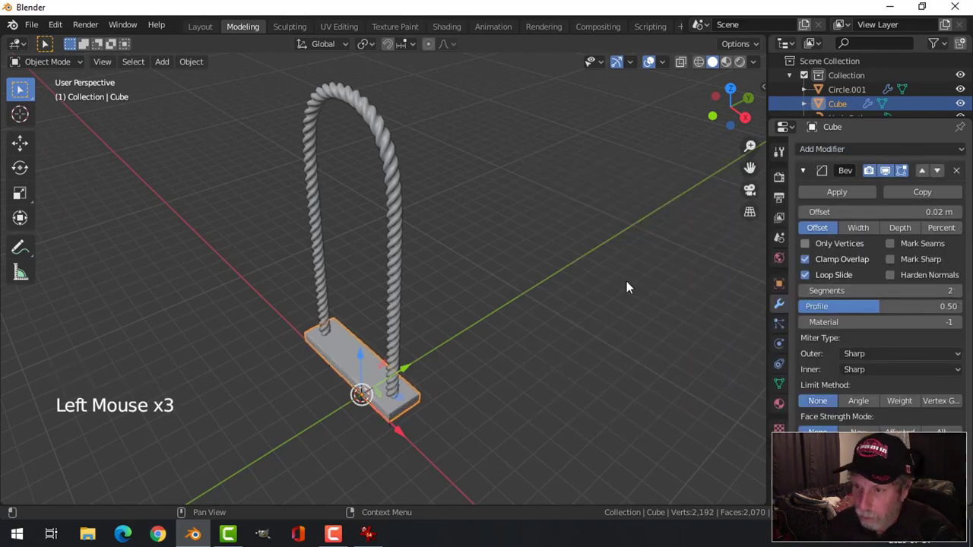
Step: Add an Array modifier to the bevelled seat block
{"action": "key", "text": "alt+a"}
{"action": "scroll", "coordinate": [469, 302], "scroll_direction": "up", "scroll_amount": 2}
{"action": "middle_click_drag", "start_coordinate": [469, 301], "coordinate": [485, 324]}
{"action": "left_click", "coordinate": [461, 340]}
{"action": "key", "text": "KP_1"}
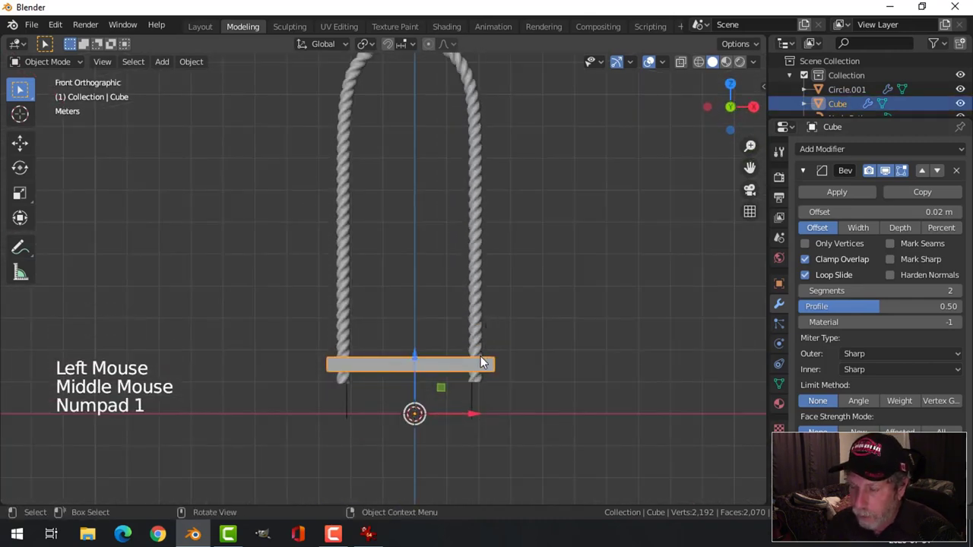
{"action": "left_click", "coordinate": [803, 170]}
{"action": "left_click", "coordinate": [813, 149]}
{"action": "left_click", "coordinate": [714, 176]}
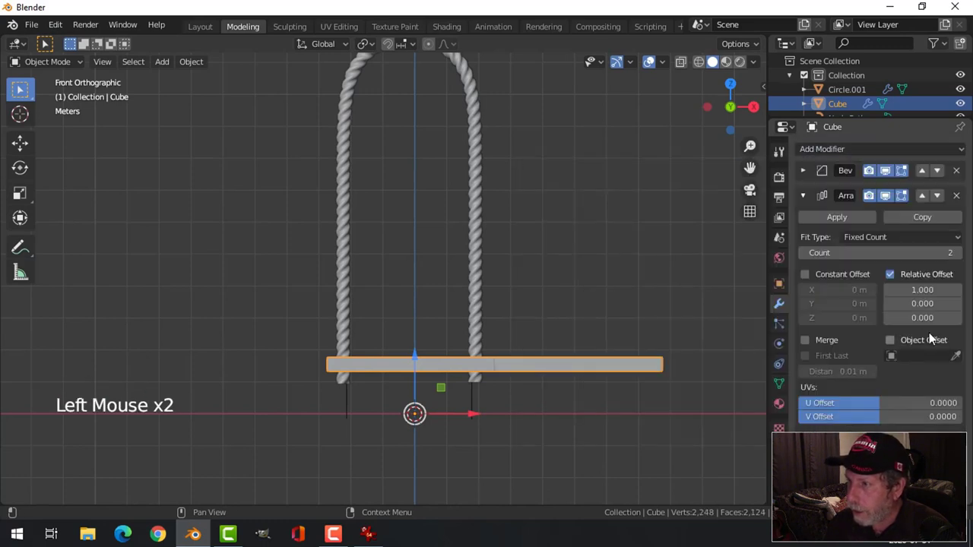
Step: Set the block's array to a relative offset of 0 in X and 5.3 in Z with a count of 4
{"action": "mouse_move", "coordinate": [923, 318]}
{"action": "left_mouse_down"}
{"action": "mouse_move", "coordinate": [960, 318]}
{"action": "mouse_move", "coordinate": [926, 299]}
{"action": "left_mouse_up"}
{"action": "left_click", "coordinate": [922, 289]}
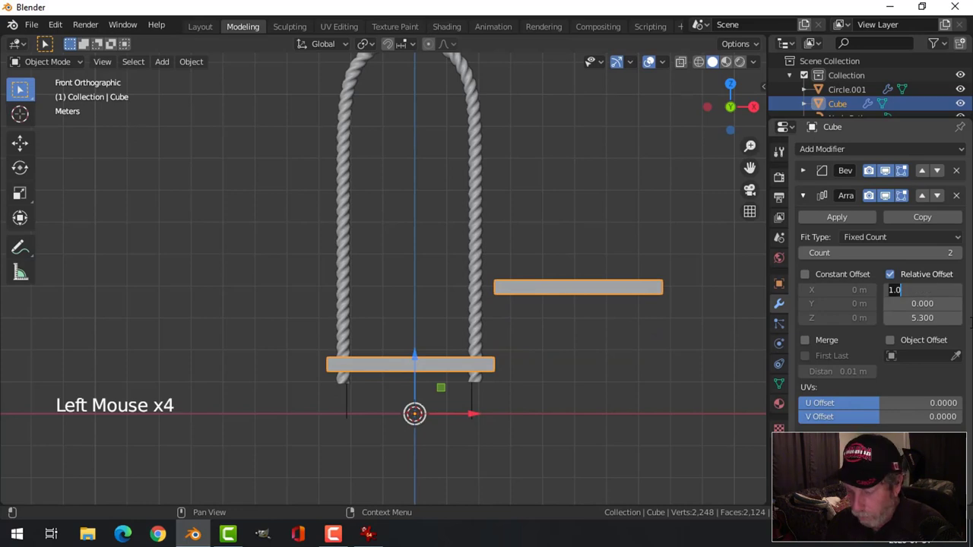
{"action": "type", "text": "0"}
{"action": "key", "text": "Return"}
{"action": "left_click", "coordinate": [959, 253]}
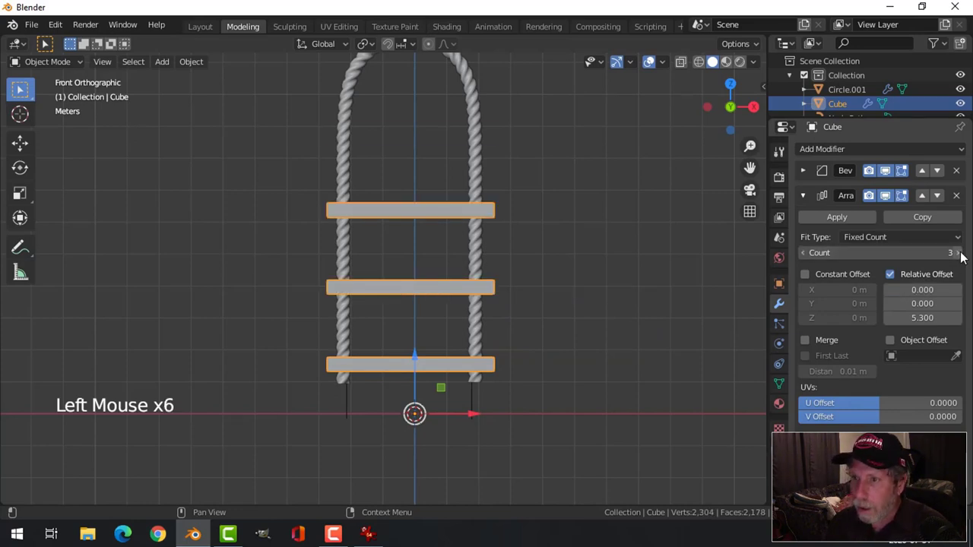
{"action": "left_click", "coordinate": [960, 254]}
{"action": "scroll", "coordinate": [692, 274], "scroll_direction": "down", "scroll_amount": 2}
{"action": "key", "text": "alt+a"}
Step: Adjust the depth of the arrayed rungs by scaling the block's whole mesh along Y in Edit Mode
{"action": "middle_click_drag", "start_coordinate": [615, 278], "coordinate": [504, 360]}
{"action": "scroll", "coordinate": [439, 302], "scroll_direction": "up", "scroll_amount": 2}
{"action": "middle_click_drag", "start_coordinate": [439, 302], "coordinate": [427, 285]}
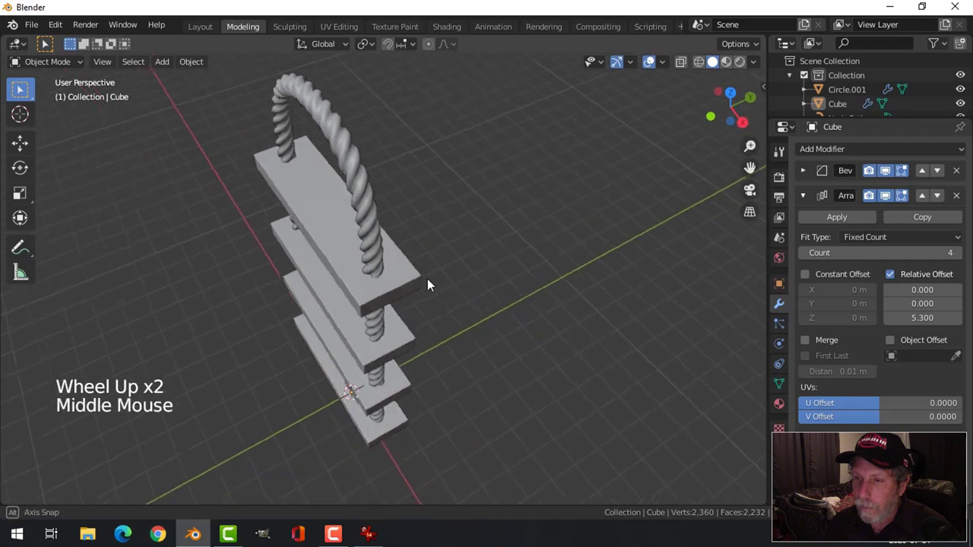
{"action": "left_click", "coordinate": [426, 284]}
{"action": "key", "text": "Tab"}
{"action": "key", "text": "a"}
{"action": "middle_click_drag", "start_coordinate": [504, 285], "coordinate": [504, 372]}
{"action": "key", "text": "s"}
{"action": "key", "text": "y"}
{"action": "left_click", "coordinate": [429, 379]}
Step: Thin the block's mesh along Z by a factor of about 0.88 and return to Object Mode
{"action": "key", "text": "s"}
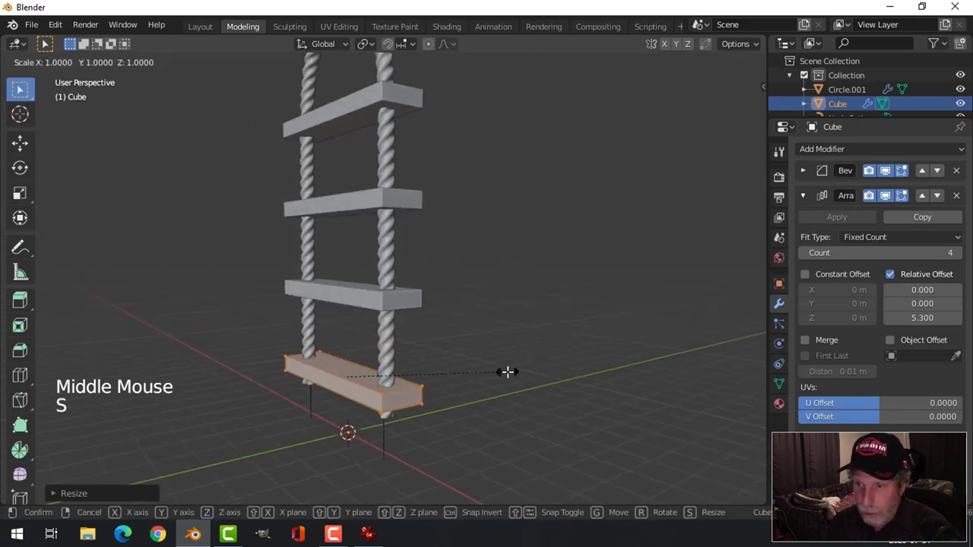
{"action": "key", "text": "z"}
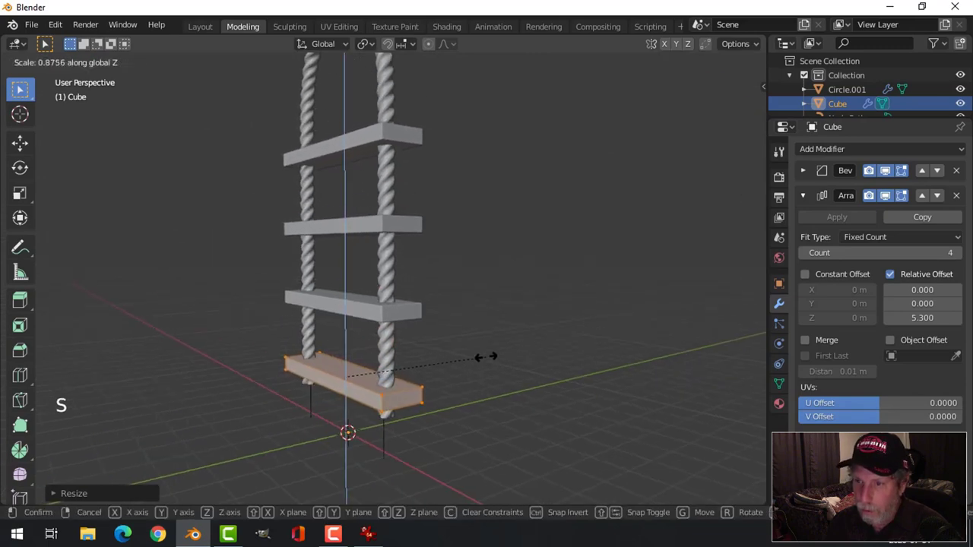
{"action": "left_click", "coordinate": [486, 357]}
{"action": "key", "text": "alt+a"}
{"action": "key", "text": "Tab"}
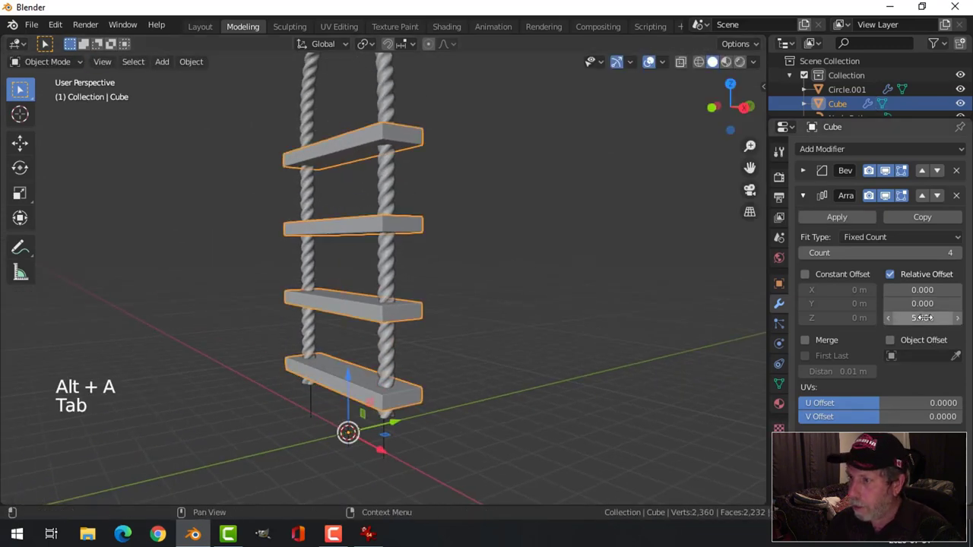
Step: Increase the vertical spacing of the rungs by setting the array's relative Z offset to 6.1
{"action": "left_click_drag", "start_coordinate": [924, 317], "coordinate": [934, 318]}
{"action": "scroll", "coordinate": [575, 316], "scroll_direction": "down", "scroll_amount": 3}
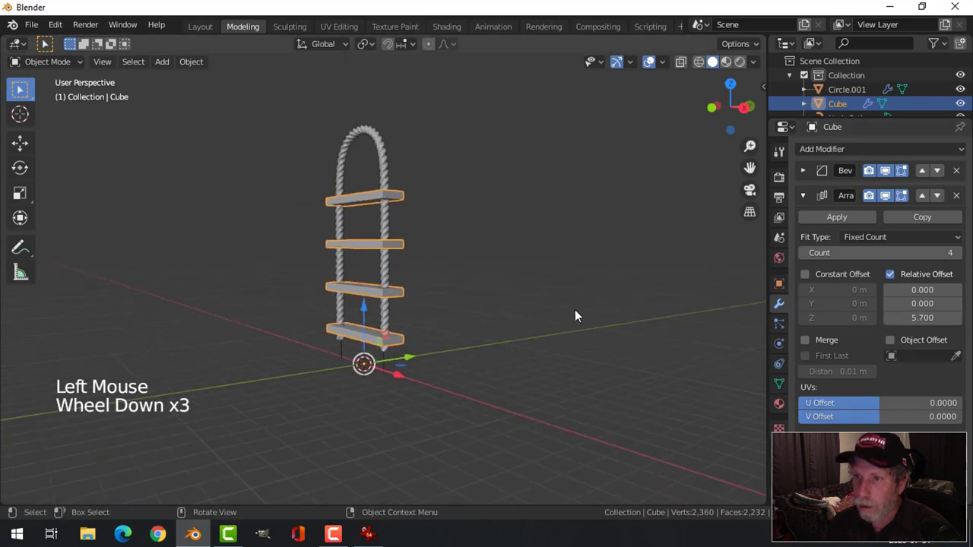
{"action": "middle_click_drag", "start_coordinate": [575, 317], "coordinate": [599, 327]}
{"action": "mouse_move", "coordinate": [917, 320]}
{"action": "left_mouse_down"}
{"action": "mouse_move", "coordinate": [928, 319]}
{"action": "mouse_move", "coordinate": [916, 319]}
{"action": "left_mouse_up"}
{"action": "key", "text": "alt+a"}
{"action": "mouse_move", "coordinate": [499, 318]}
{"action": "middle_mouse_down"}
{"action": "mouse_move", "coordinate": [513, 296]}
{"action": "mouse_move", "coordinate": [503, 335]}
{"action": "middle_mouse_up"}
{"action": "scroll", "coordinate": [490, 297], "scroll_direction": "up", "scroll_amount": 2}
{"action": "scroll", "coordinate": [460, 330], "scroll_direction": "down", "scroll_amount": 2}
{"action": "middle_click_drag", "start_coordinate": [478, 263], "coordinate": [471, 307], "text": "shift"}
{"action": "key", "text": "KP_1"}
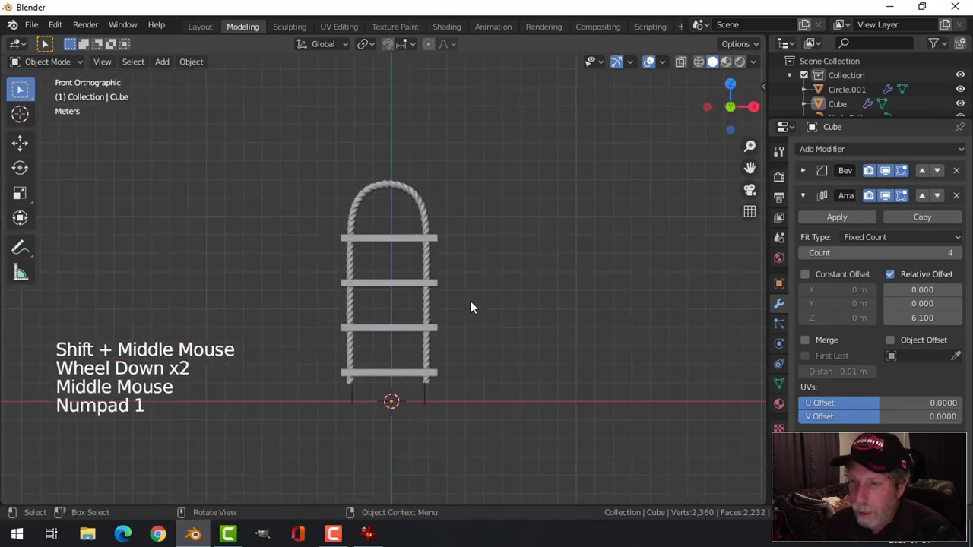
Step: Subdivide the top segment of the rope's NURBS path between its two upper corner points
{"action": "scroll", "coordinate": [472, 304], "scroll_direction": "up", "scroll_amount": 2}
{"action": "middle_click_drag", "start_coordinate": [467, 249], "coordinate": [456, 298], "text": "shift"}
{"action": "left_click", "coordinate": [381, 193]}
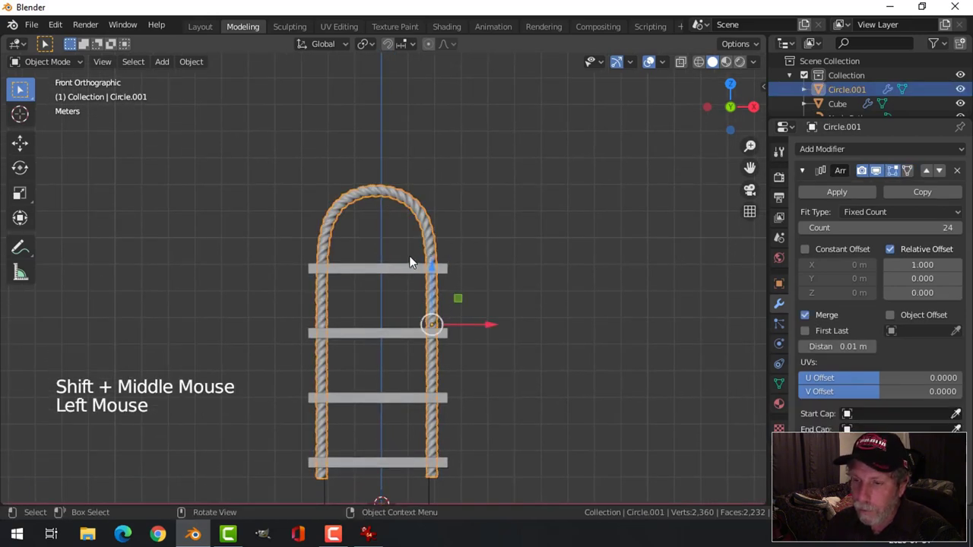
{"action": "left_click", "coordinate": [325, 492]}
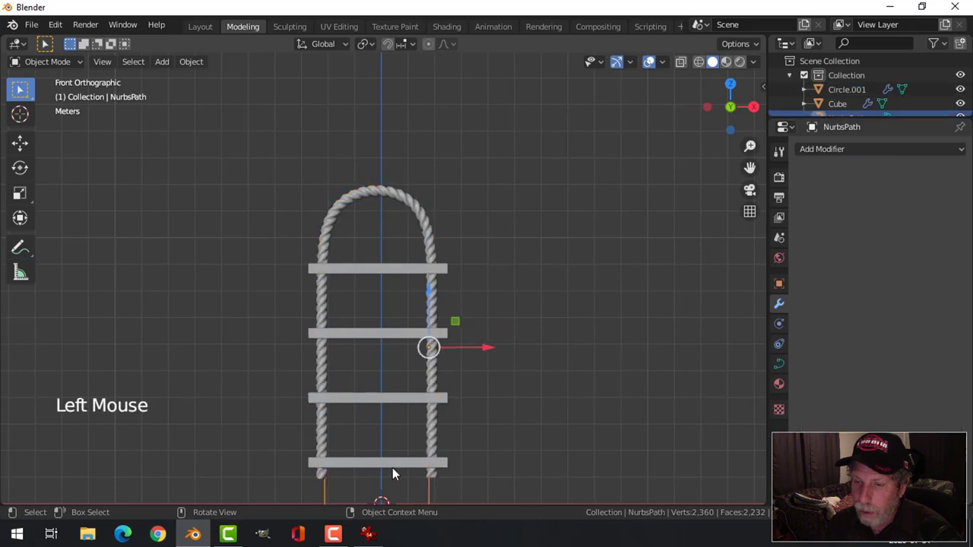
{"action": "key", "text": "Tab"}
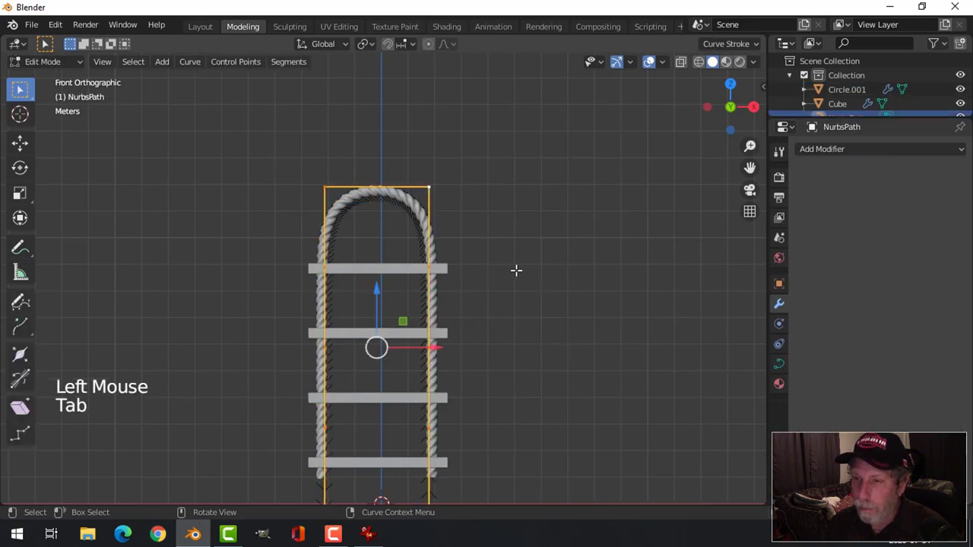
{"action": "scroll", "coordinate": [521, 264], "scroll_direction": "up", "scroll_amount": 1}
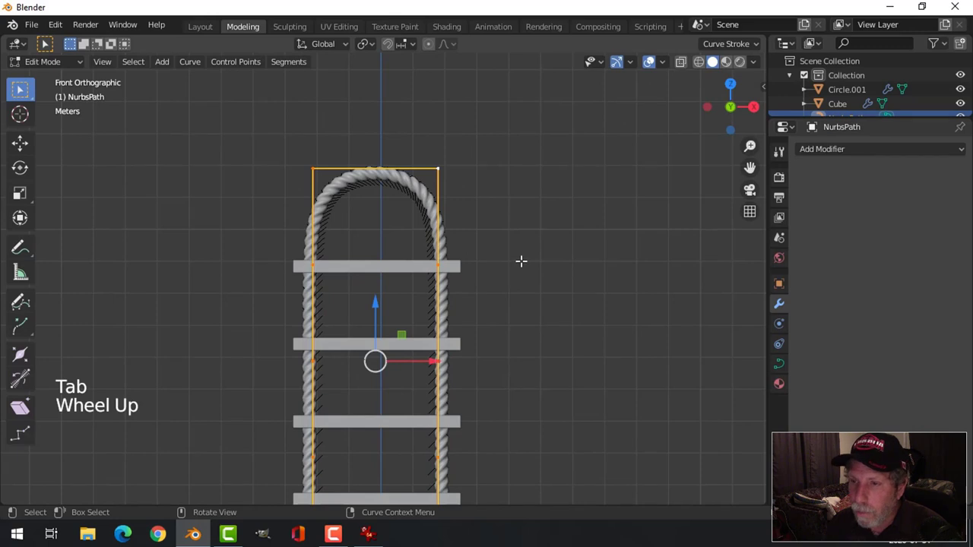
{"action": "left_click", "coordinate": [438, 166]}
{"action": "left_click", "coordinate": [301, 156], "text": "shift"}
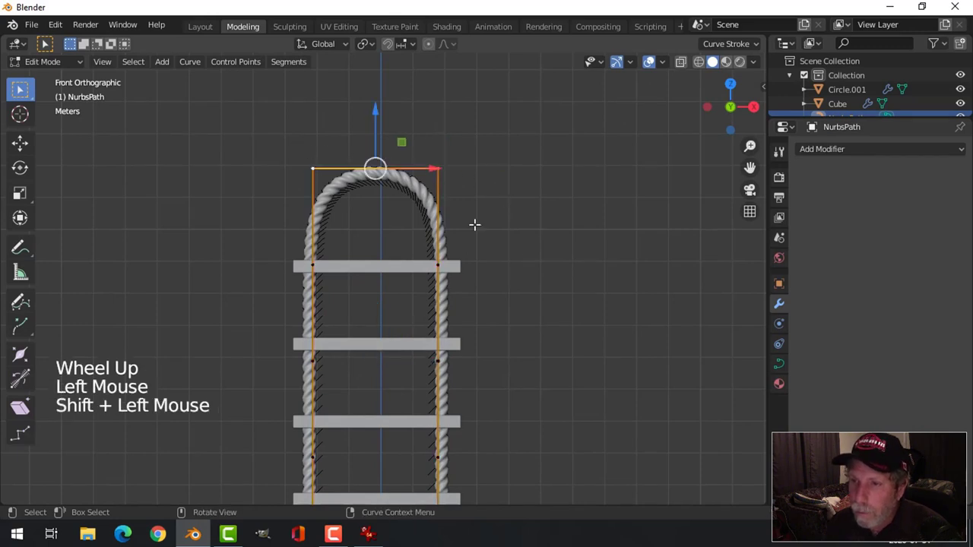
{"action": "right_click", "coordinate": [351, 169]}
{"action": "left_click", "coordinate": [327, 129]}
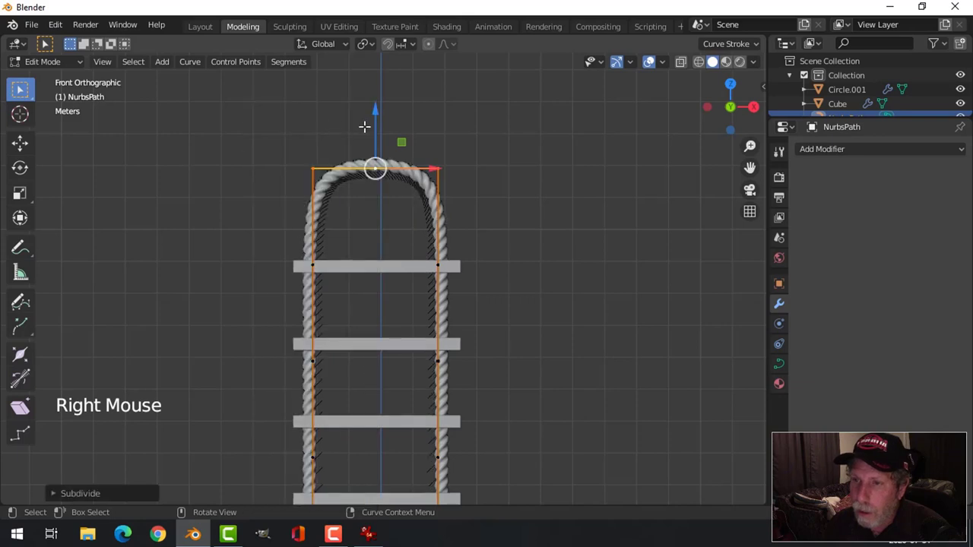
Step: Raise the new middle control point of the path along Z to form a pointed arch
{"action": "key", "text": "alt+a"}
{"action": "left_click", "coordinate": [376, 167]}
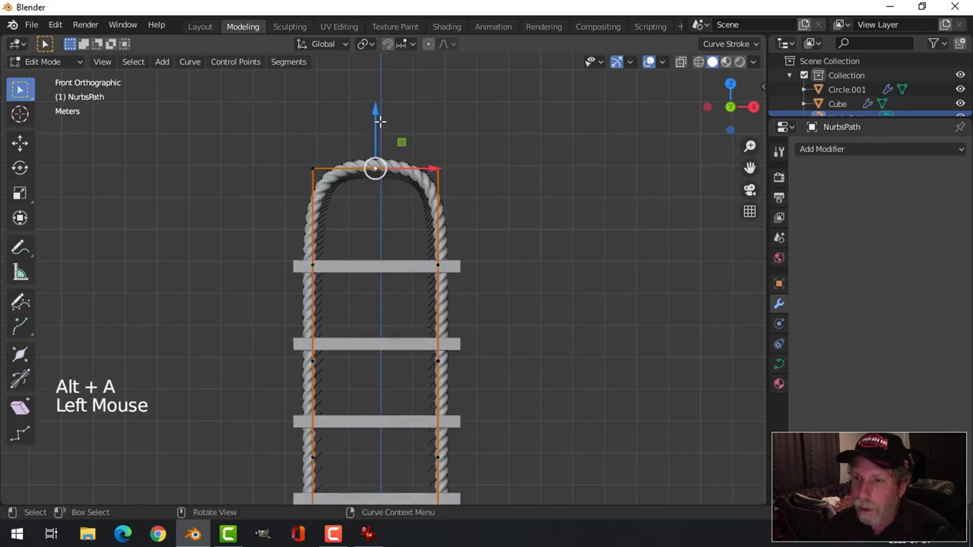
{"action": "left_click_drag", "start_coordinate": [376, 114], "coordinate": [374, 481]}
Step: Lower the peak and both upper corner control points of the path together along Z
{"action": "left_click", "coordinate": [313, 168], "text": "shift"}
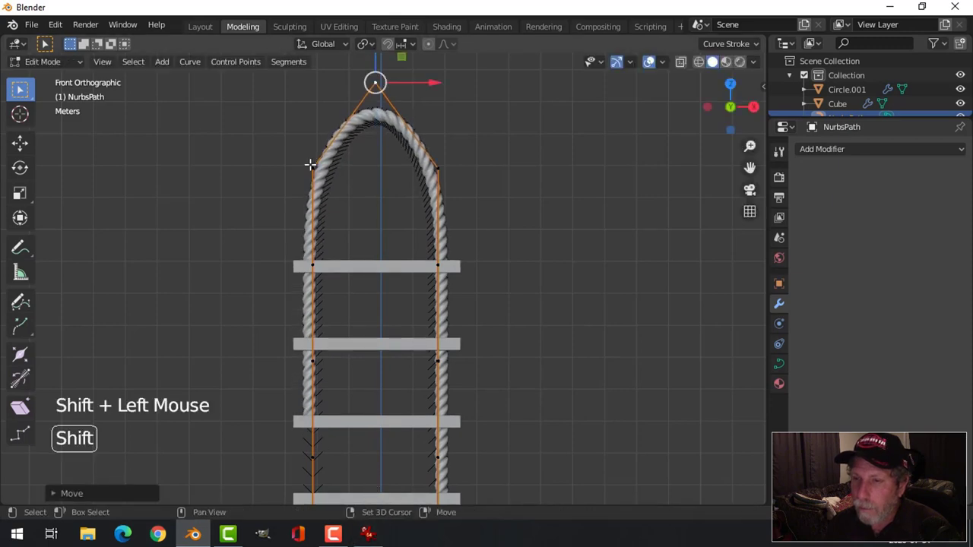
{"action": "middle_click_drag", "start_coordinate": [371, 75], "coordinate": [387, 114], "text": "shift"}
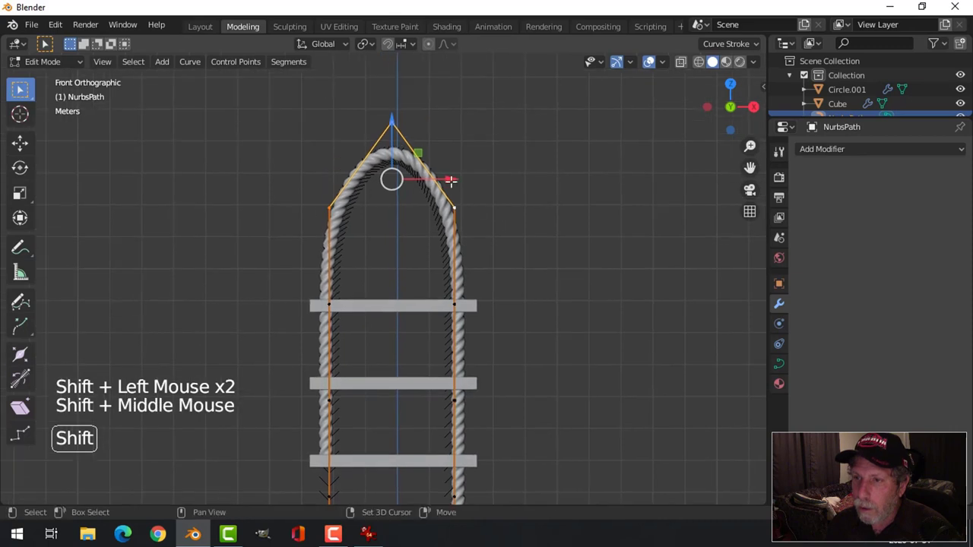
{"action": "left_click_drag", "start_coordinate": [389, 119], "coordinate": [391, 169]}
{"action": "key", "text": "alt+a"}
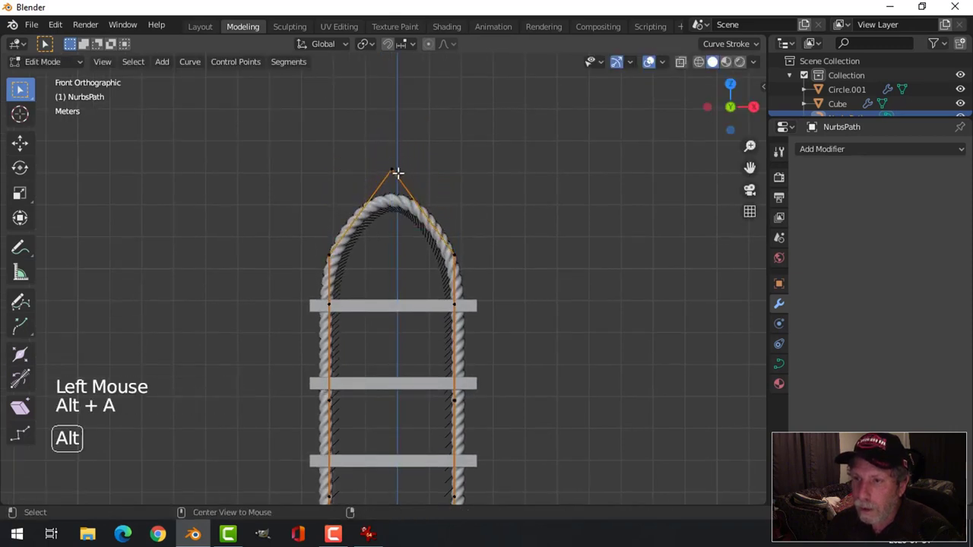
Step: Raise only the path's peak control point slightly along Z and return to Object Mode
{"action": "left_click", "coordinate": [395, 170]}
{"action": "left_click_drag", "start_coordinate": [392, 129], "coordinate": [392, 97]}
{"action": "key", "text": "alt+a"}
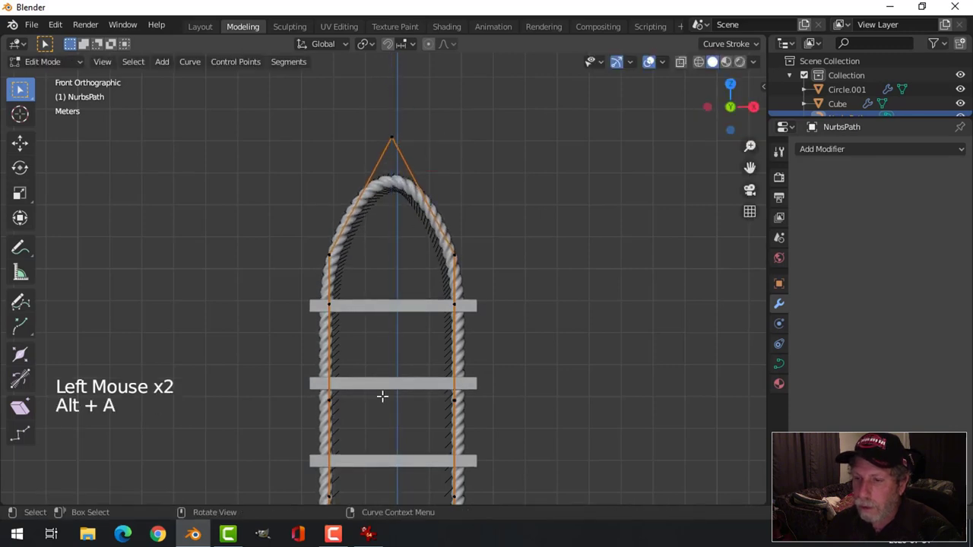
{"action": "scroll", "coordinate": [382, 396], "scroll_direction": "down", "scroll_amount": 2}
{"action": "key", "text": "Tab"}
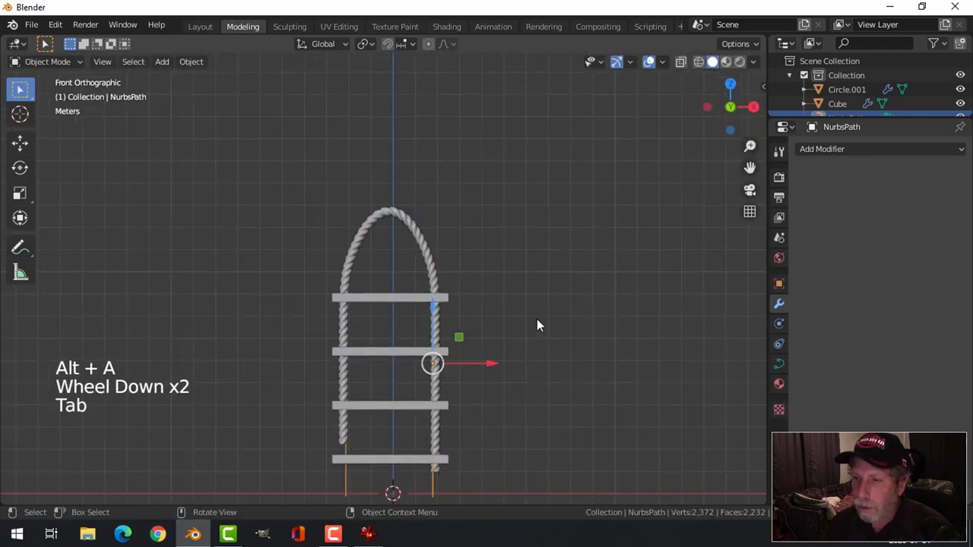
Step: Lift the path's peak control point further along Z in Edit Mode to make the arch steeper
{"action": "middle_click_drag", "start_coordinate": [537, 319], "coordinate": [495, 342]}
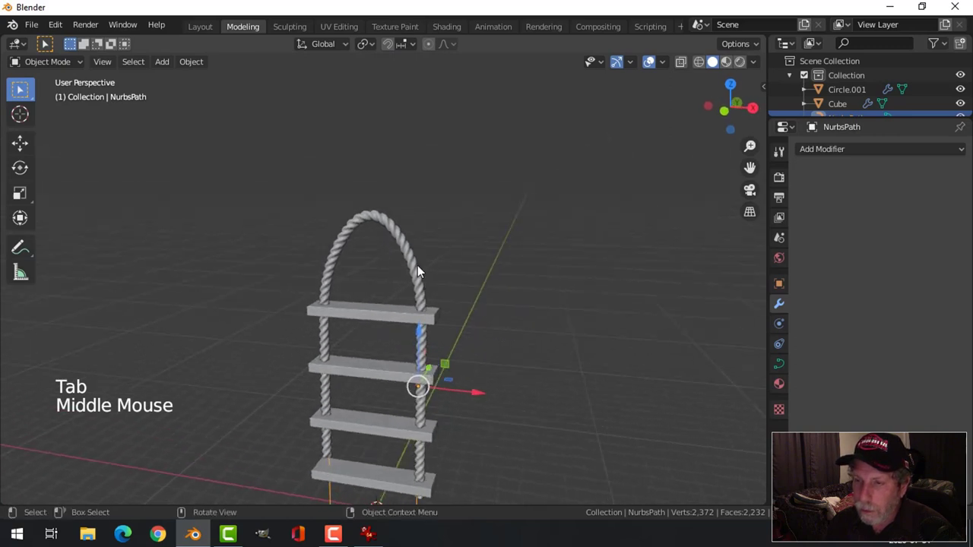
{"action": "middle_click_drag", "start_coordinate": [429, 283], "coordinate": [467, 310]}
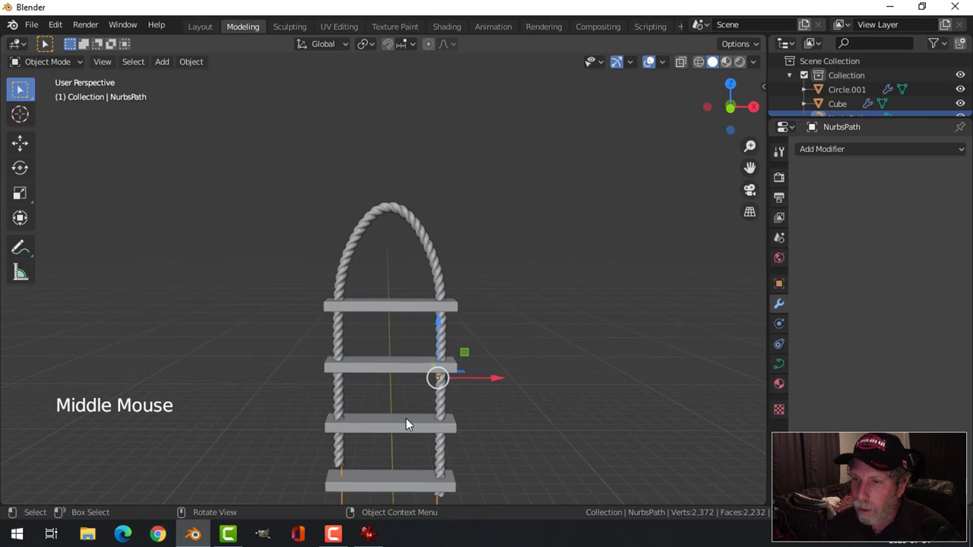
{"action": "key", "text": "Tab"}
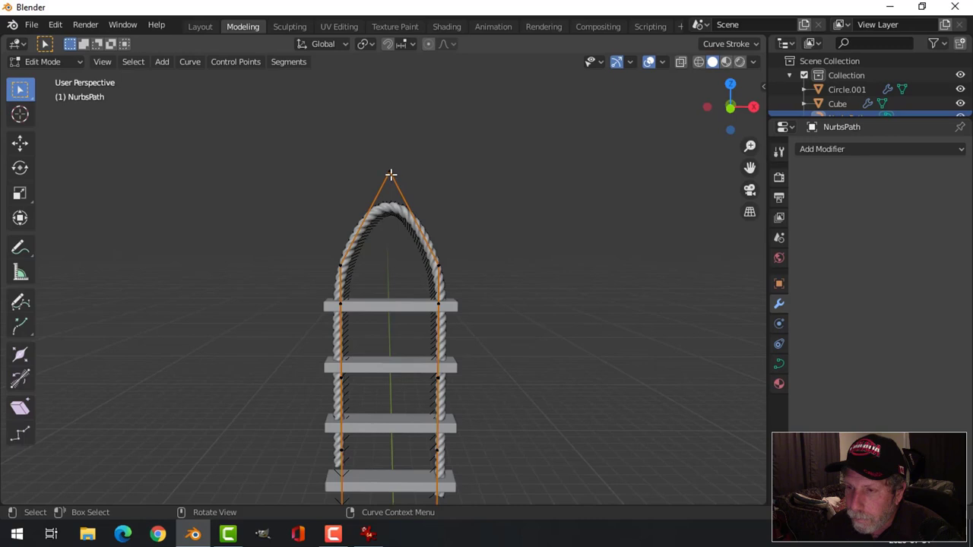
{"action": "left_click", "coordinate": [390, 173]}
{"action": "left_click_drag", "start_coordinate": [390, 124], "coordinate": [390, 486]}
Step: Lower all control points of the path slightly along Z and return to Object Mode
{"action": "key", "text": "a"}
{"action": "scroll", "coordinate": [426, 373], "scroll_direction": "down", "scroll_amount": 2}
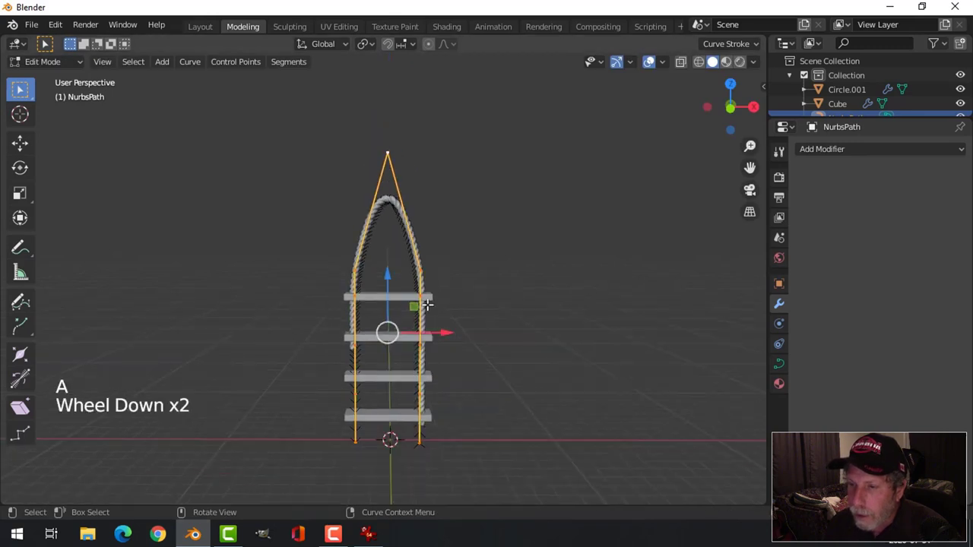
{"action": "left_click_drag", "start_coordinate": [384, 278], "coordinate": [385, 294]}
{"action": "key", "text": "alt+a"}
{"action": "scroll", "coordinate": [474, 306], "scroll_direction": "down", "scroll_amount": 2}
{"action": "key", "text": "Tab"}
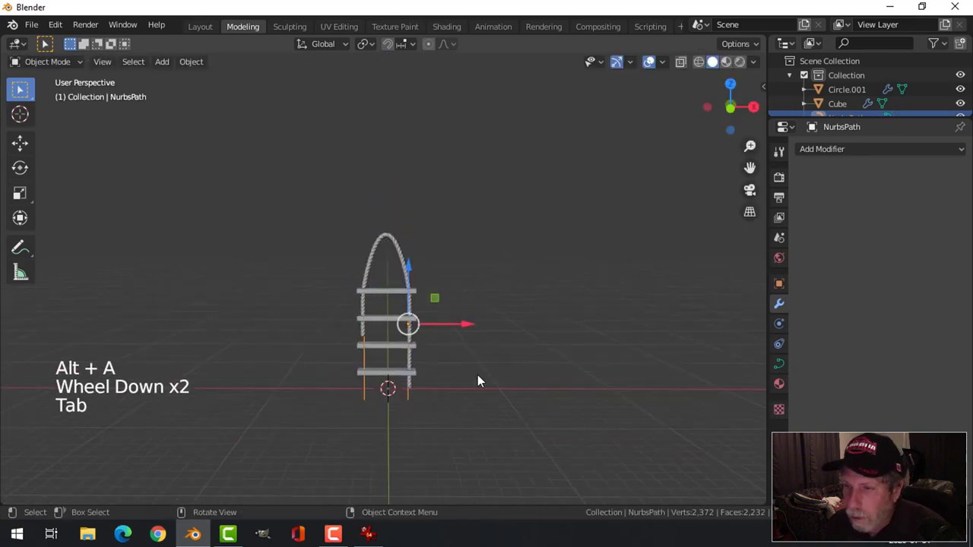
Step: Move the rope object slightly up along Z relative to the rungs
{"action": "scroll", "coordinate": [476, 374], "scroll_direction": "up", "scroll_amount": 2}
{"action": "middle_click_drag", "start_coordinate": [474, 374], "coordinate": [448, 385]}
{"action": "left_click", "coordinate": [432, 393]}
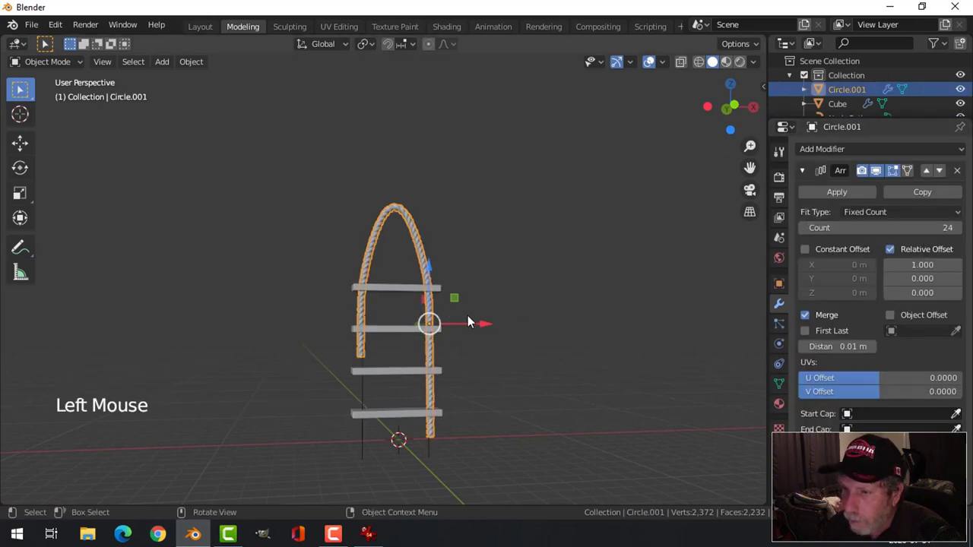
{"action": "left_click_drag", "start_coordinate": [430, 286], "coordinate": [426, 263]}
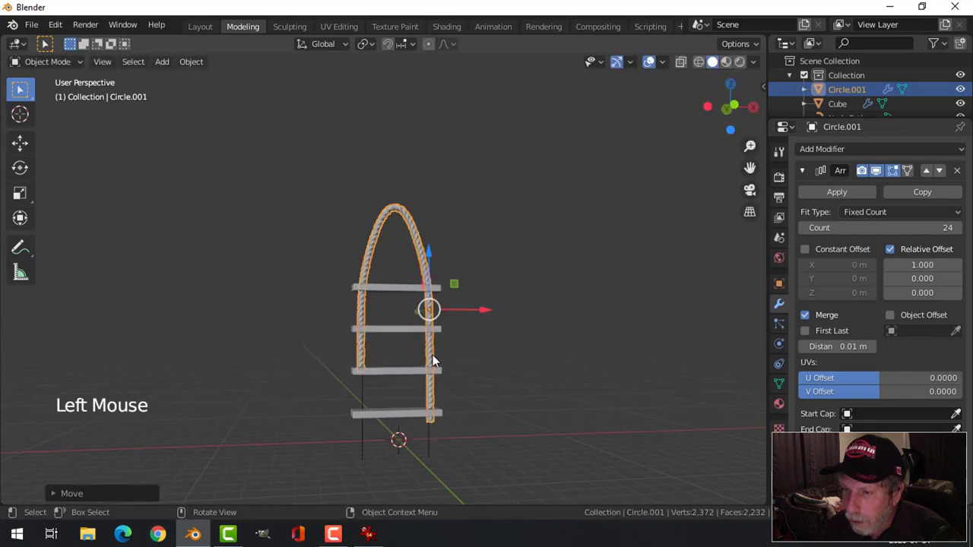
Step: Lengthen the rope by setting its array count to 27
{"action": "middle_click_drag", "start_coordinate": [422, 326], "coordinate": [405, 345]}
{"action": "mouse_move", "coordinate": [882, 227]}
{"action": "left_mouse_down"}
{"action": "mouse_move", "coordinate": [901, 228]}
{"action": "mouse_move", "coordinate": [882, 227]}
{"action": "left_mouse_up"}
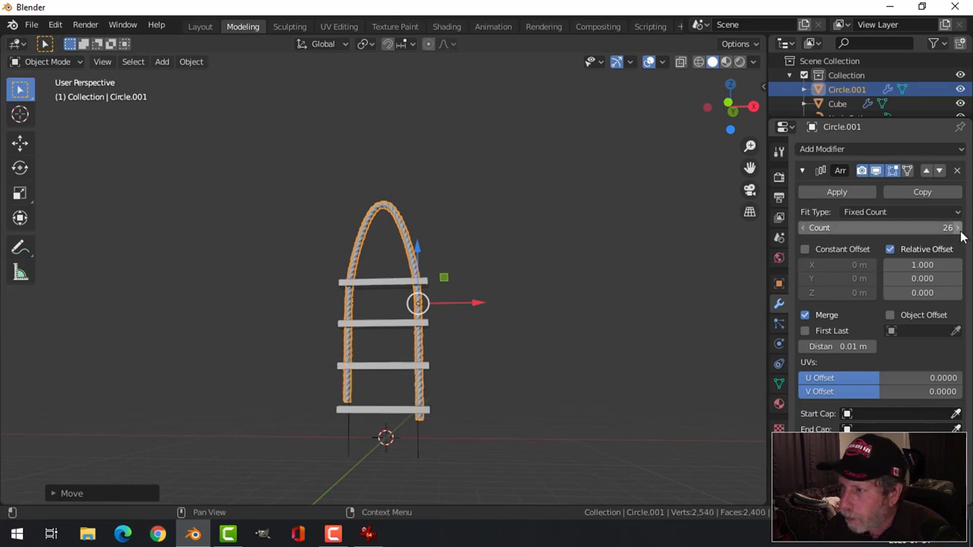
{"action": "left_click", "coordinate": [955, 229]}
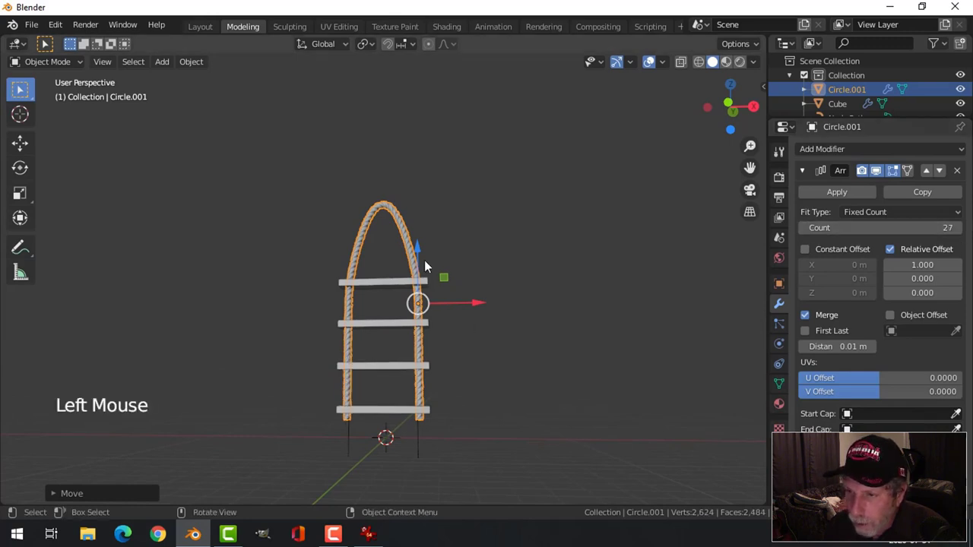
Step: Deselect the rope and add a mesh circle with 12 vertices at the origin below the ladder
{"action": "key", "text": "KP_1"}
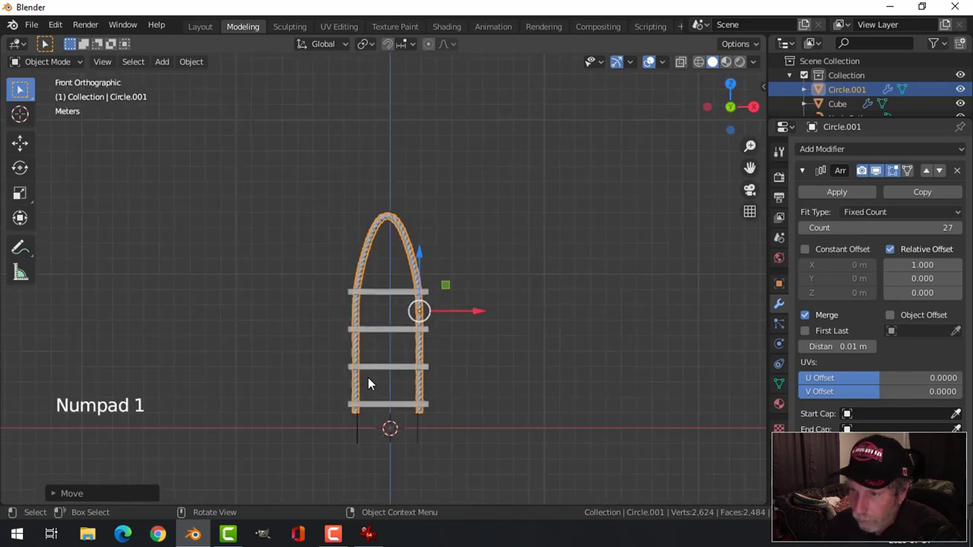
{"action": "scroll", "coordinate": [368, 380], "scroll_direction": "up", "scroll_amount": 3}
{"action": "middle_click_drag", "start_coordinate": [422, 411], "coordinate": [417, 342], "text": "shift"}
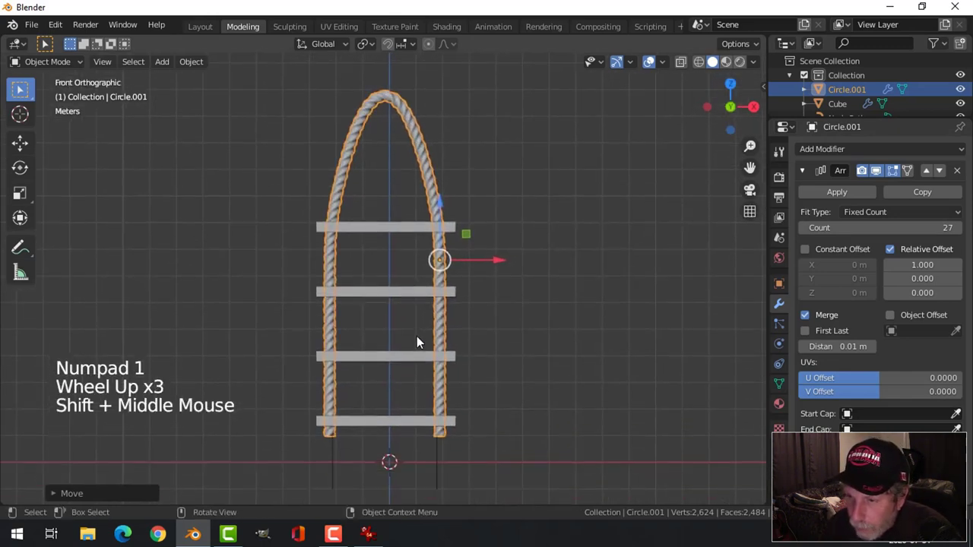
{"action": "key", "text": "alt+a"}
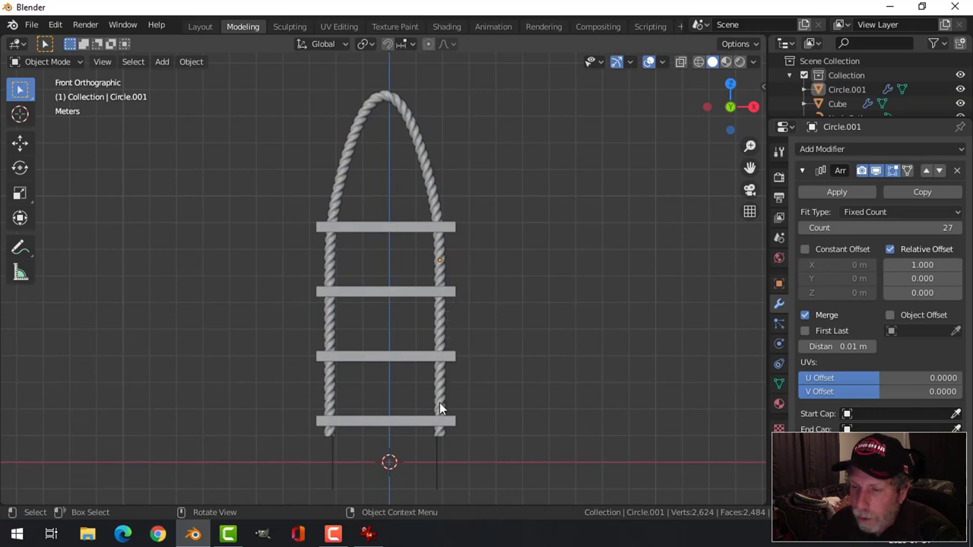
{"action": "middle_click_drag", "start_coordinate": [439, 408], "coordinate": [424, 340], "text": "shift"}
{"action": "key", "text": "shift+a"}
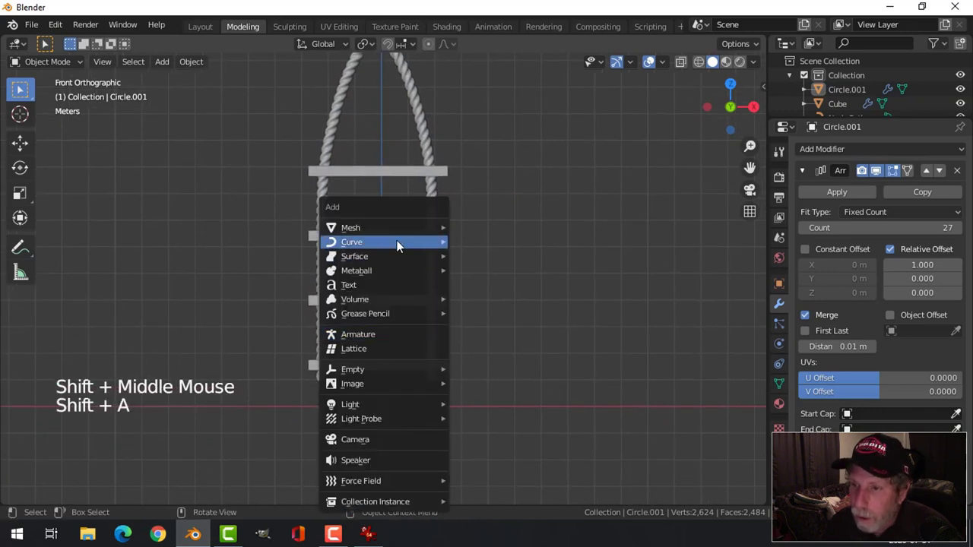
{"action": "mouse_move", "coordinate": [398, 229]}
{"action": "left_click", "coordinate": [502, 254]}
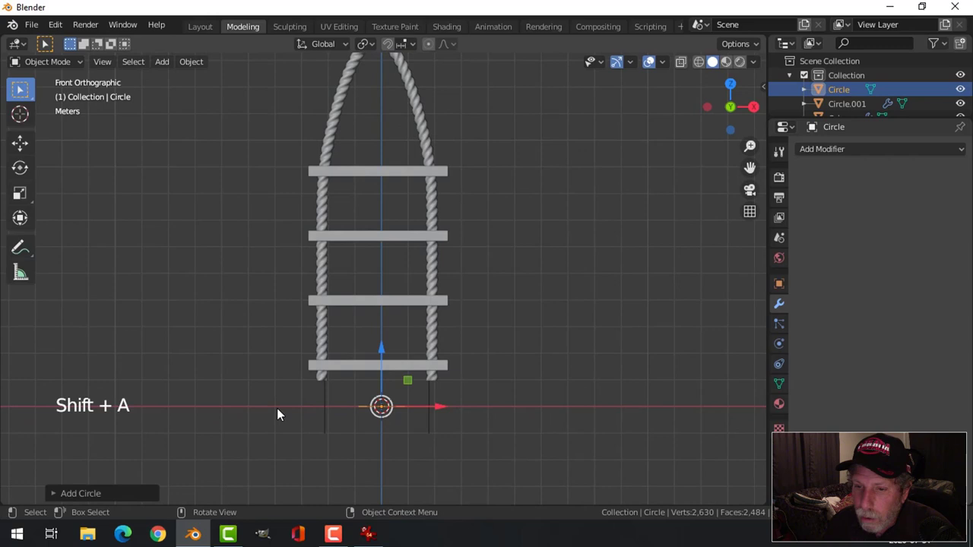
{"action": "left_click", "coordinate": [122, 494]}
{"action": "left_click", "coordinate": [191, 337]}
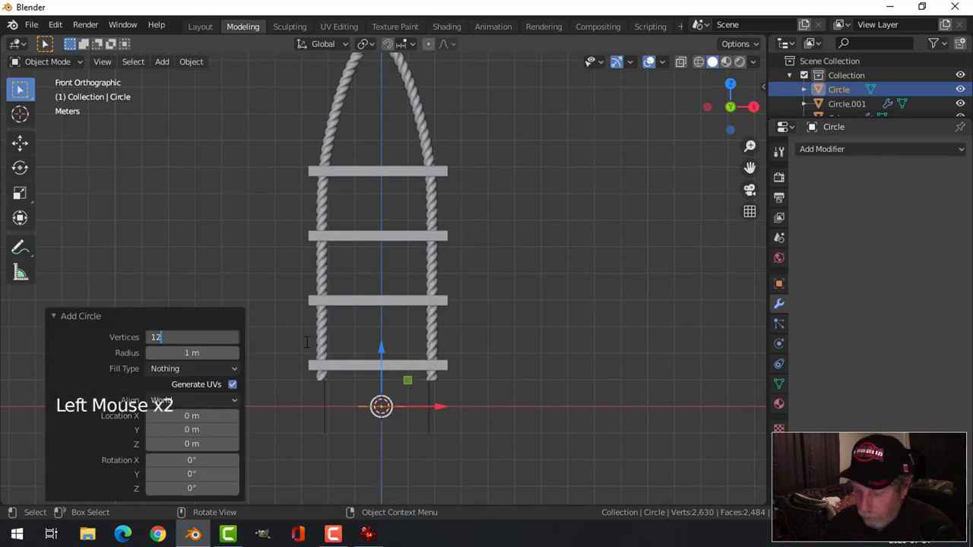
Step: Scale the circle to roughly half size and move it along X onto the ladder's right rope, viewed from below
{"action": "scroll", "coordinate": [319, 348], "scroll_direction": "down", "scroll_amount": 3}
{"action": "middle_click_drag", "start_coordinate": [428, 358], "coordinate": [378, 395]}
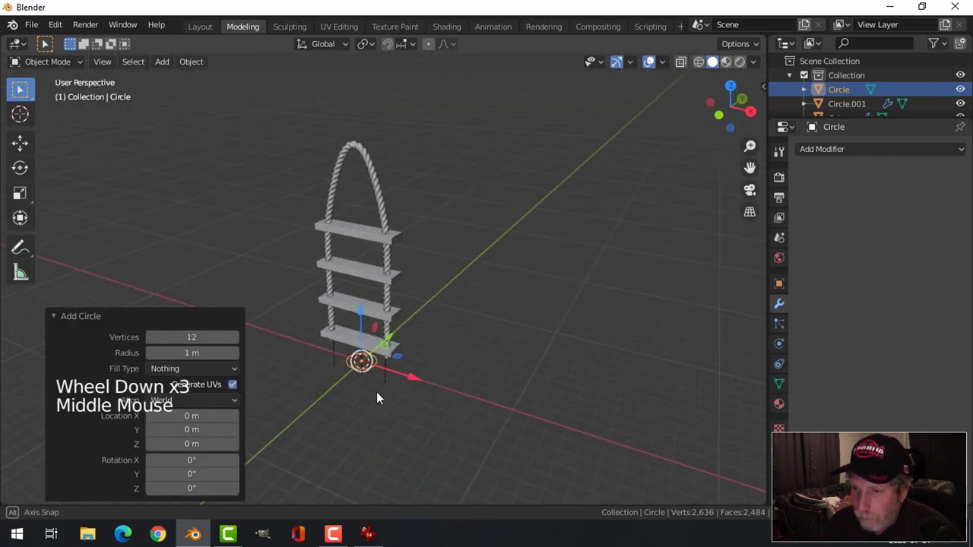
{"action": "key", "text": "ctrl+KP_7"}
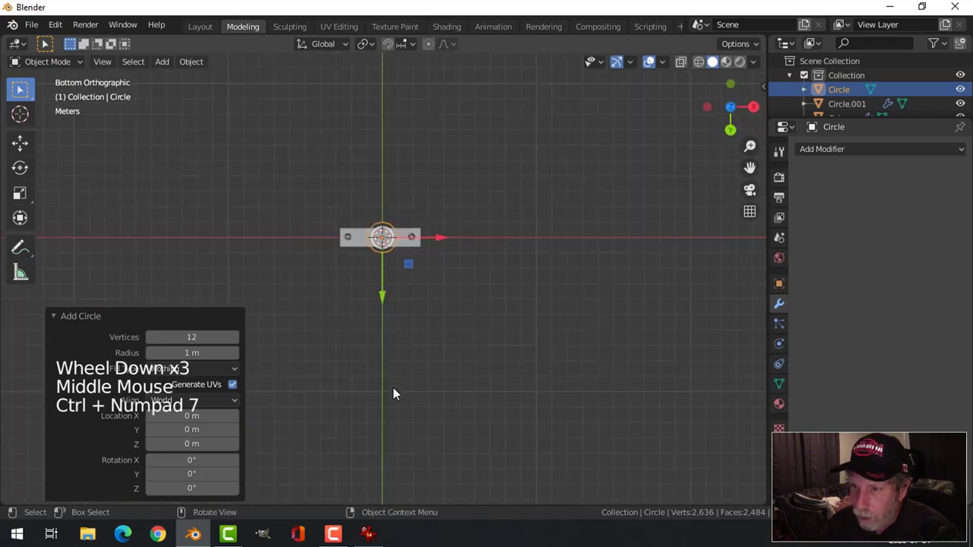
{"action": "left_click", "coordinate": [68, 315]}
{"action": "scroll", "coordinate": [492, 256], "scroll_direction": "up", "scroll_amount": 4}
{"action": "middle_click_drag", "start_coordinate": [491, 256], "coordinate": [454, 336], "text": "shift"}
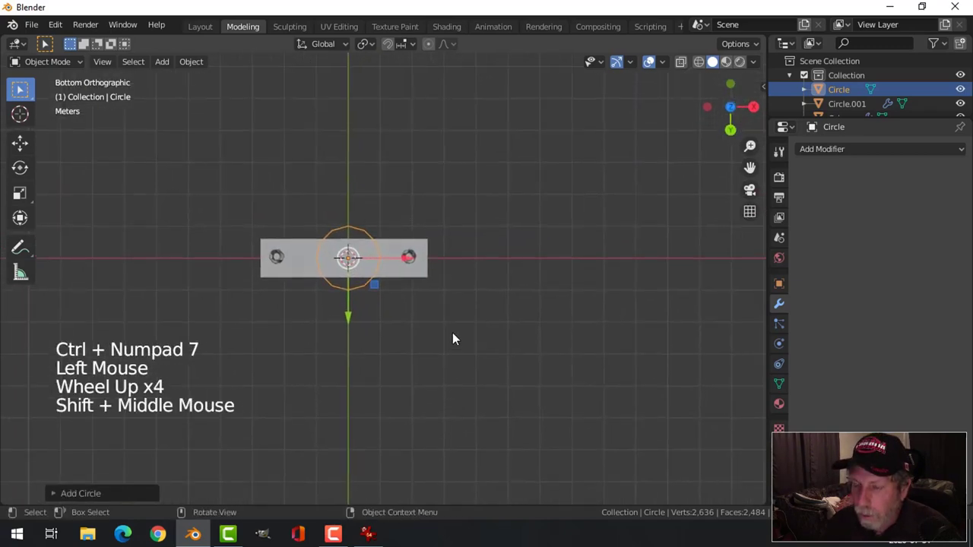
{"action": "scroll", "coordinate": [478, 312], "scroll_direction": "up", "scroll_amount": 2}
{"action": "key", "text": "s"}
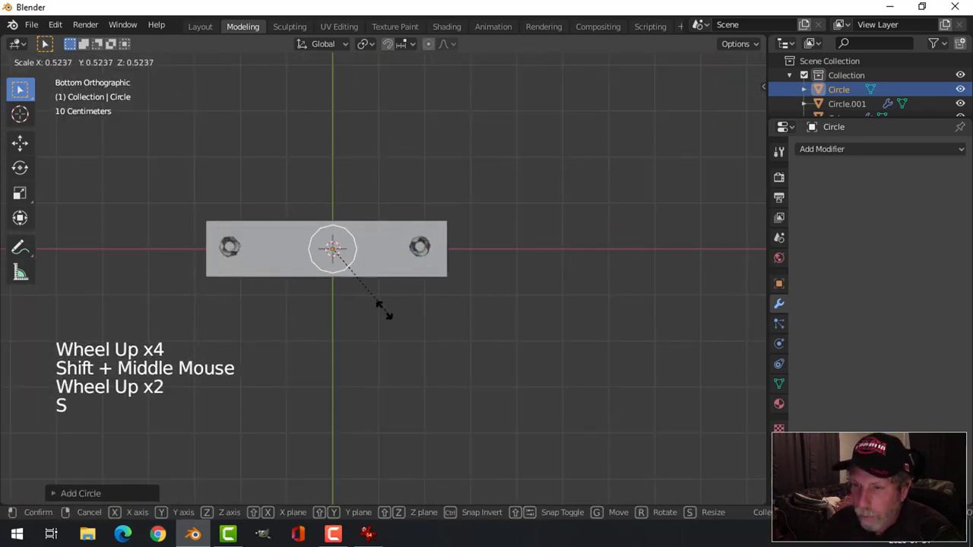
{"action": "left_click", "coordinate": [384, 249]}
{"action": "left_click_drag", "start_coordinate": [384, 249], "coordinate": [476, 247]}
Step: Scale the circle down by a factor of about 0.86 so it fits closer around the right rope
{"action": "scroll", "coordinate": [536, 259], "scroll_direction": "up", "scroll_amount": 3}
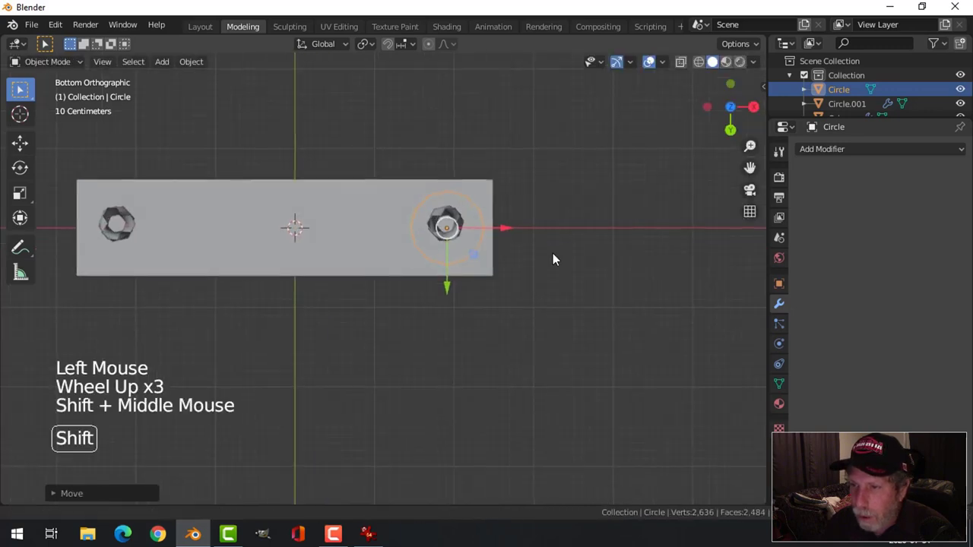
{"action": "middle_click_drag", "start_coordinate": [552, 258], "coordinate": [480, 302], "text": "shift"}
{"action": "scroll", "coordinate": [425, 323], "scroll_direction": "up", "scroll_amount": 1}
{"action": "key", "text": "s"}
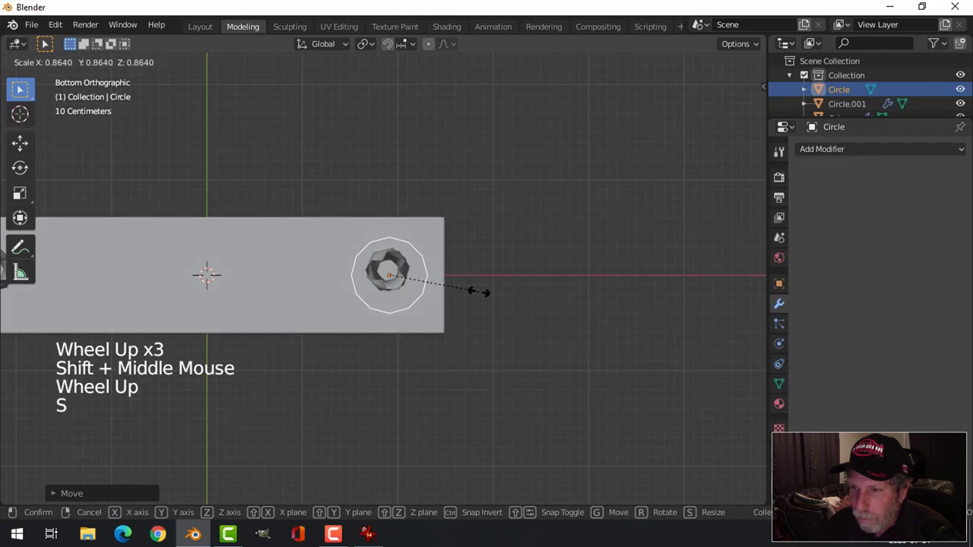
{"action": "left_click", "coordinate": [486, 295]}
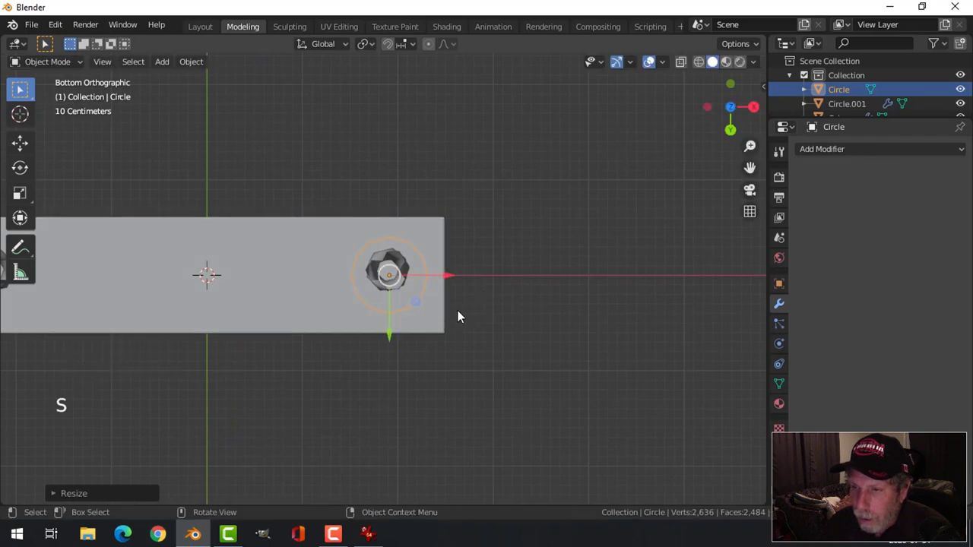
{"action": "middle_click_drag", "start_coordinate": [471, 311], "coordinate": [439, 373]}
{"action": "scroll", "coordinate": [462, 393], "scroll_direction": "down", "scroll_amount": 3}
{"action": "middle_click_drag", "start_coordinate": [439, 372], "coordinate": [482, 345]}
{"action": "key", "text": "e"}
{"action": "left_click", "coordinate": [481, 339]}
{"action": "key", "text": "s"}
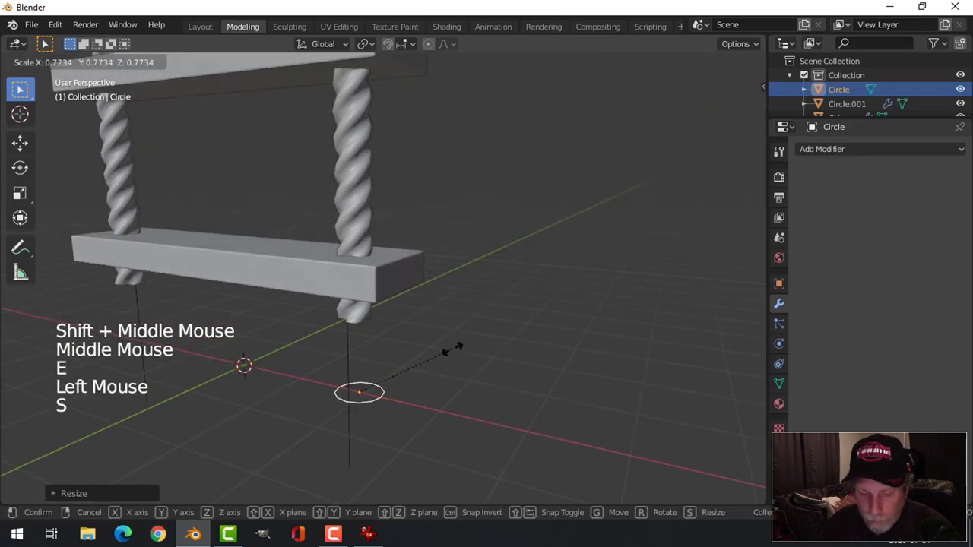
{"action": "key", "text": "Escape"}
Step: In Edit Mode, extrude the circle inward as a smaller concentric ring and close its centre with Grid Fill
{"action": "key", "text": "Tab"}
{"action": "key", "text": "e"}
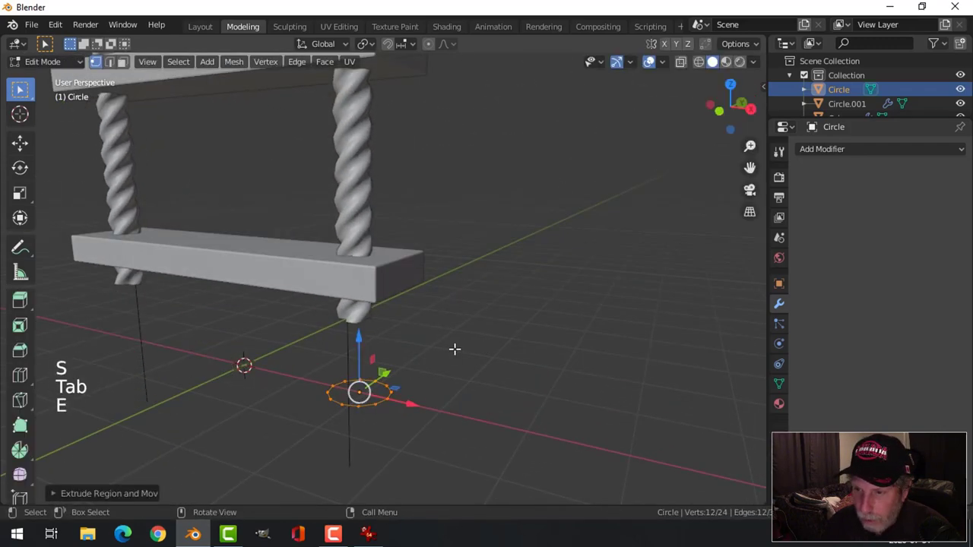
{"action": "key", "text": "s"}
{"action": "left_click", "coordinate": [420, 356]}
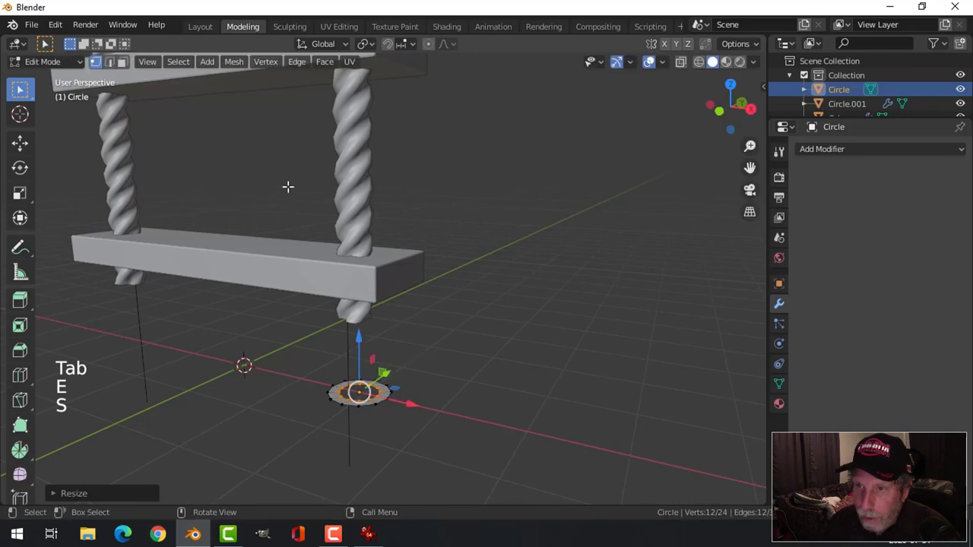
{"action": "left_click", "coordinate": [324, 62]}
{"action": "left_click", "coordinate": [362, 234]}
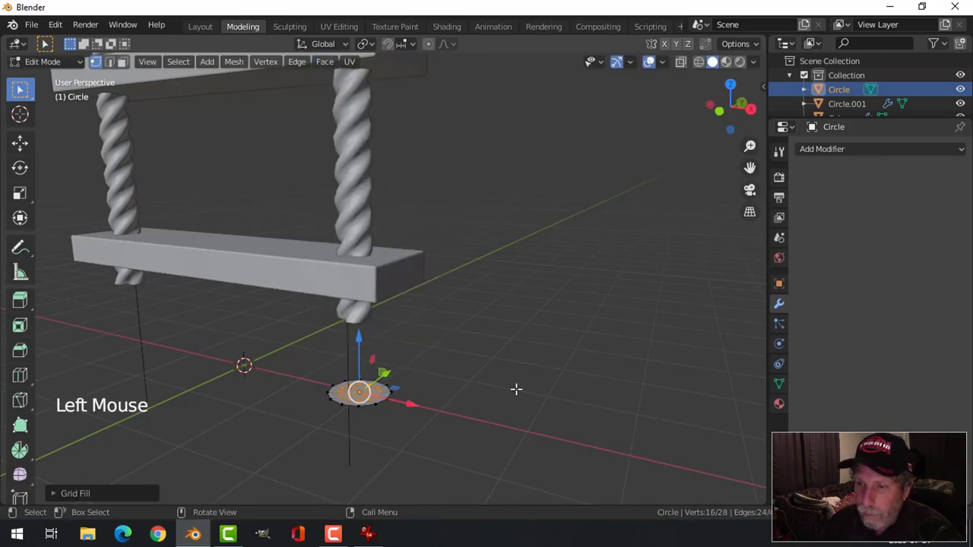
Step: Extrude the disc's outer edge loop and move it down along Z to give the disc thickness
{"action": "key", "text": "alt+a"}
{"action": "middle_click_drag", "start_coordinate": [516, 389], "coordinate": [448, 347], "text": "shift"}
{"action": "scroll", "coordinate": [432, 351], "scroll_direction": "up", "scroll_amount": 3}
{"action": "left_click", "coordinate": [371, 343], "text": "alt+shift"}
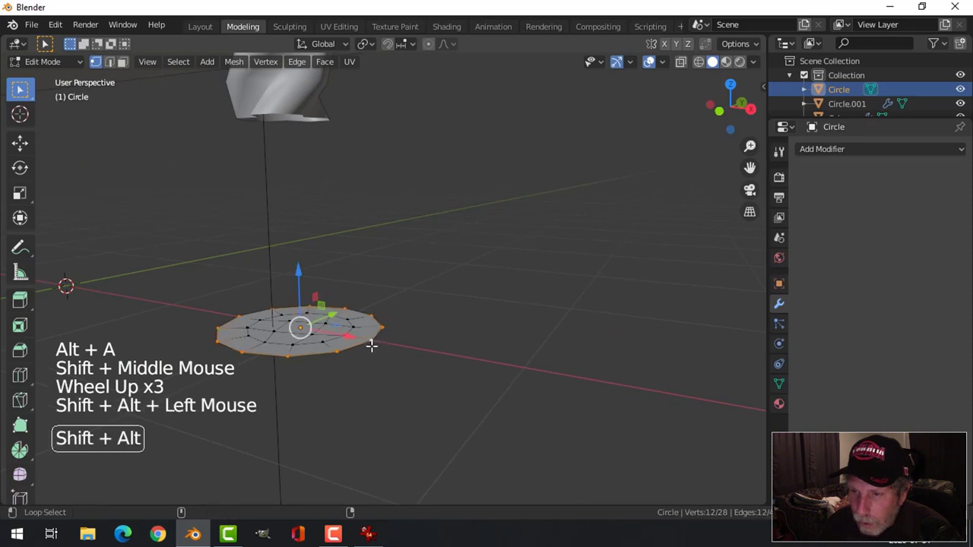
{"action": "key", "text": "e"}
{"action": "left_click", "coordinate": [300, 274]}
{"action": "left_click_drag", "start_coordinate": [300, 274], "coordinate": [299, 315]}
Step: Bevel the disc's upper rim with two segments, about 0.08 m wide, and shade the object smooth in Object Mode
{"action": "key", "text": "alt+a"}
{"action": "left_click", "coordinate": [424, 343], "text": "alt+shift"}
{"action": "key", "text": "ctrl+b"}
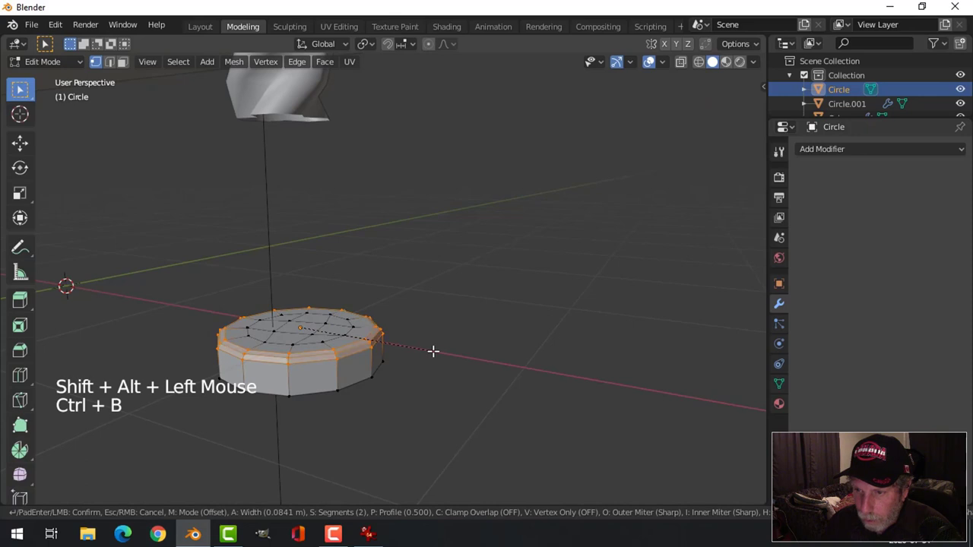
{"action": "left_click", "coordinate": [432, 350]}
{"action": "key", "text": "Tab"}
{"action": "right_click", "coordinate": [344, 350]}
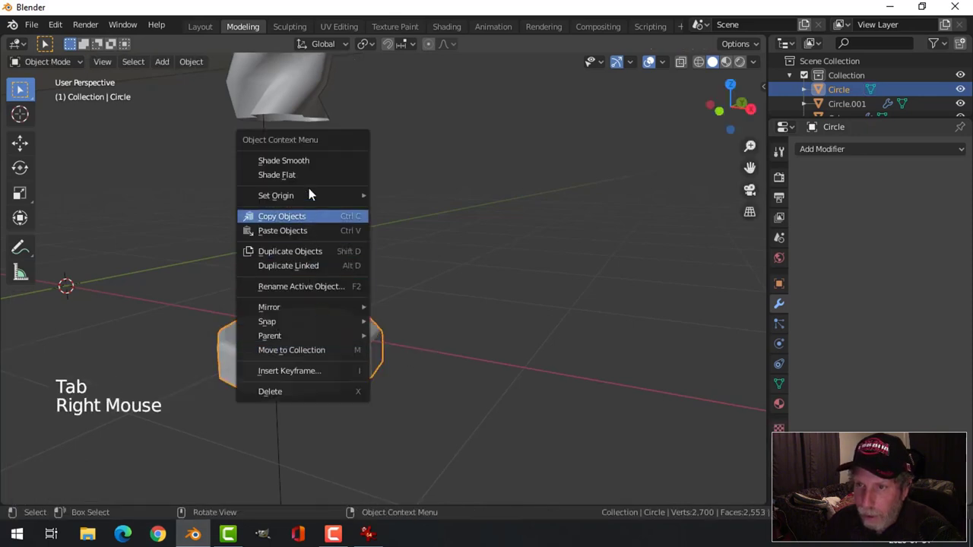
{"action": "left_click", "coordinate": [312, 161]}
{"action": "key", "text": "alt+a"}
Step: Rescale the disc's entire geometry slightly in Edit Mode and return to Object Mode
{"action": "scroll", "coordinate": [418, 350], "scroll_direction": "down", "scroll_amount": 4}
{"action": "scroll", "coordinate": [419, 350], "scroll_direction": "down", "scroll_amount": 2}
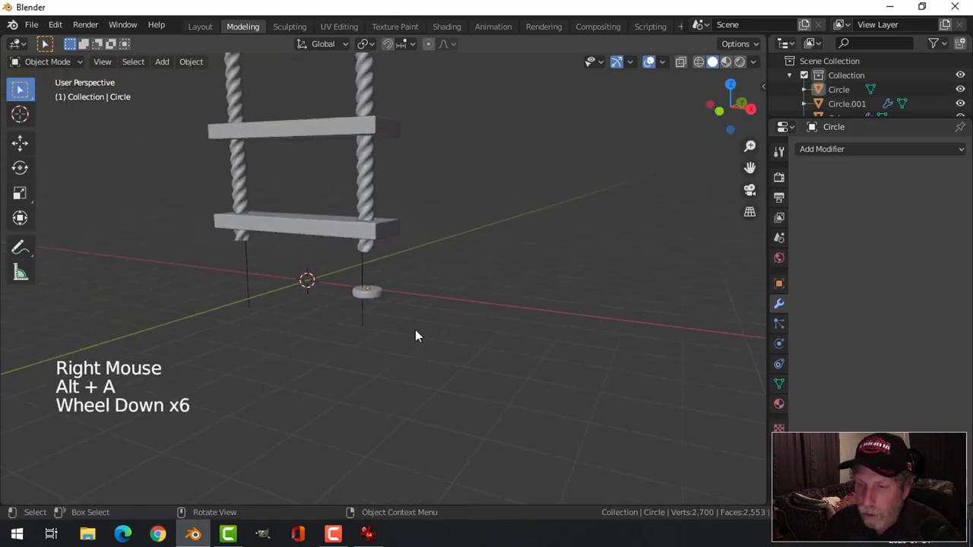
{"action": "middle_click_drag", "start_coordinate": [417, 335], "coordinate": [424, 321]}
{"action": "left_click", "coordinate": [426, 318]}
{"action": "key", "text": "Tab"}
{"action": "key", "text": "a"}
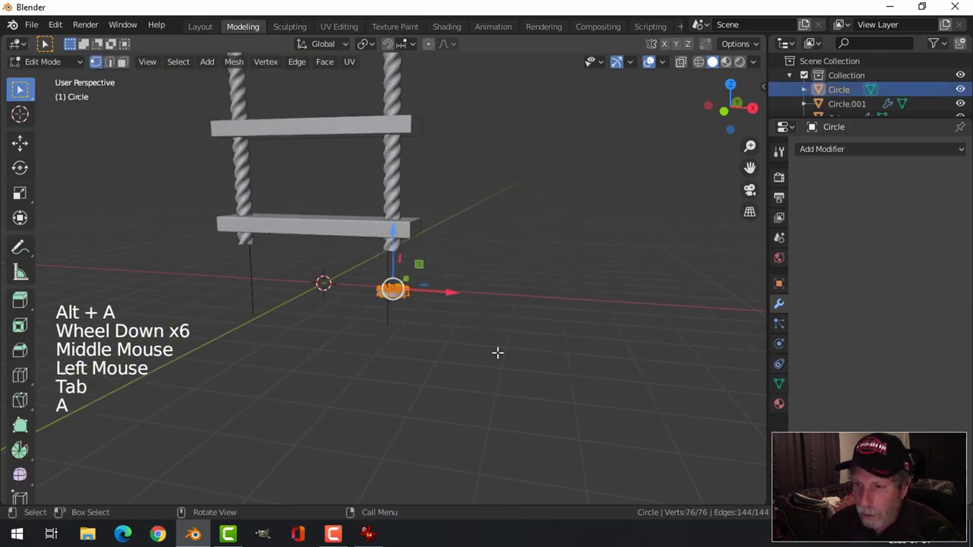
{"action": "key", "text": "s"}
{"action": "left_click", "coordinate": [498, 381]}
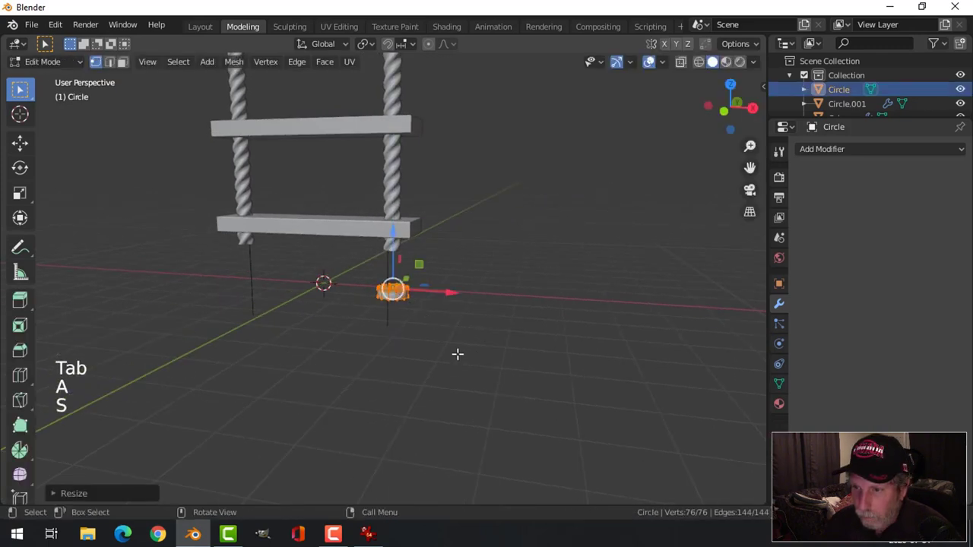
{"action": "key", "text": "Tab"}
Step: Raise the disc along Z onto the lowest rung and nudge it along X to centre it on the right rope
{"action": "left_click_drag", "start_coordinate": [391, 235], "coordinate": [392, 156]}
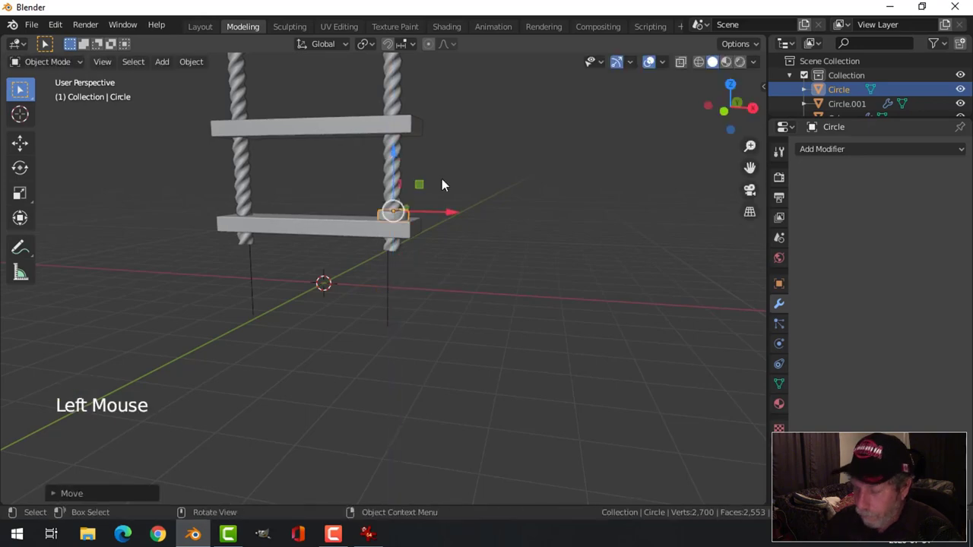
{"action": "key", "text": "KP_1"}
{"action": "scroll", "coordinate": [442, 182], "scroll_direction": "up", "scroll_amount": 3}
{"action": "middle_click_drag", "start_coordinate": [441, 183], "coordinate": [449, 326], "text": "shift"}
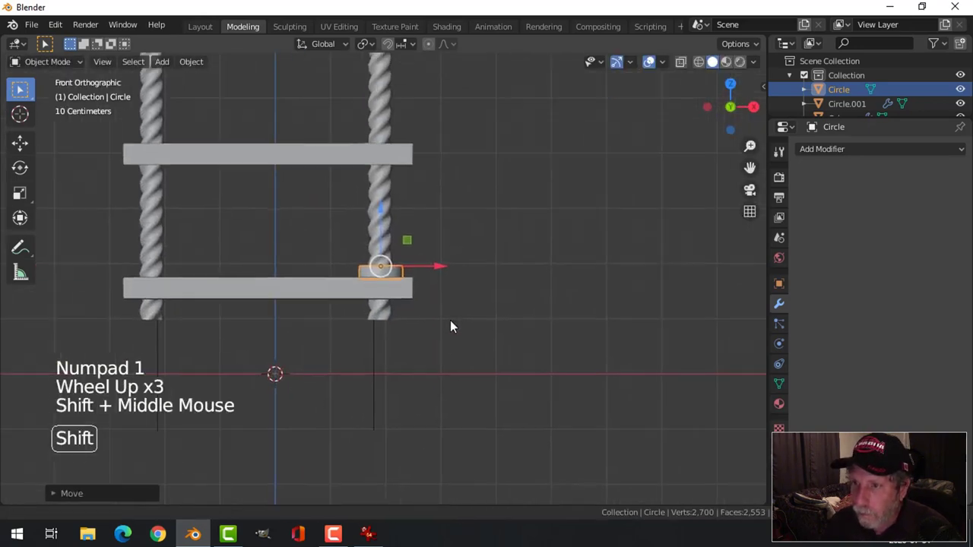
{"action": "scroll", "coordinate": [428, 321], "scroll_direction": "up", "scroll_amount": 2}
{"action": "scroll", "coordinate": [428, 315], "scroll_direction": "up", "scroll_amount": 1}
{"action": "left_click_drag", "start_coordinate": [421, 292], "coordinate": [414, 290]}
Step: Duplicate the disc and move the copy along X around the left rope on the lowest rung
{"action": "middle_click_drag", "start_coordinate": [414, 289], "coordinate": [368, 399]}
{"action": "scroll", "coordinate": [288, 396], "scroll_direction": "down", "scroll_amount": 2}
{"action": "key", "text": "alt+a"}
{"action": "left_click", "coordinate": [274, 401]}
{"action": "scroll", "coordinate": [324, 401], "scroll_direction": "down", "scroll_amount": 3}
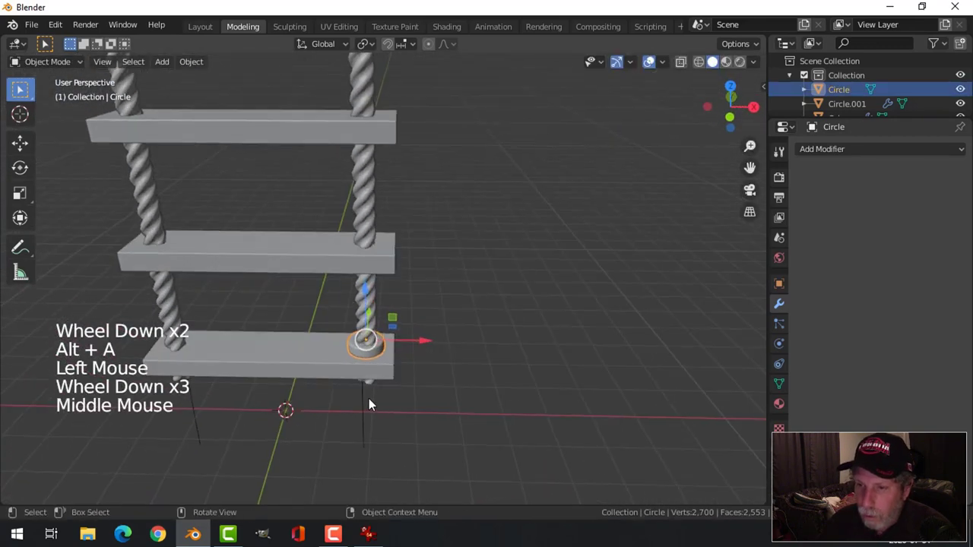
{"action": "key", "text": "shift+d"}
{"action": "left_click_drag", "start_coordinate": [422, 341], "coordinate": [225, 362]}
{"action": "key", "text": "alt+a"}
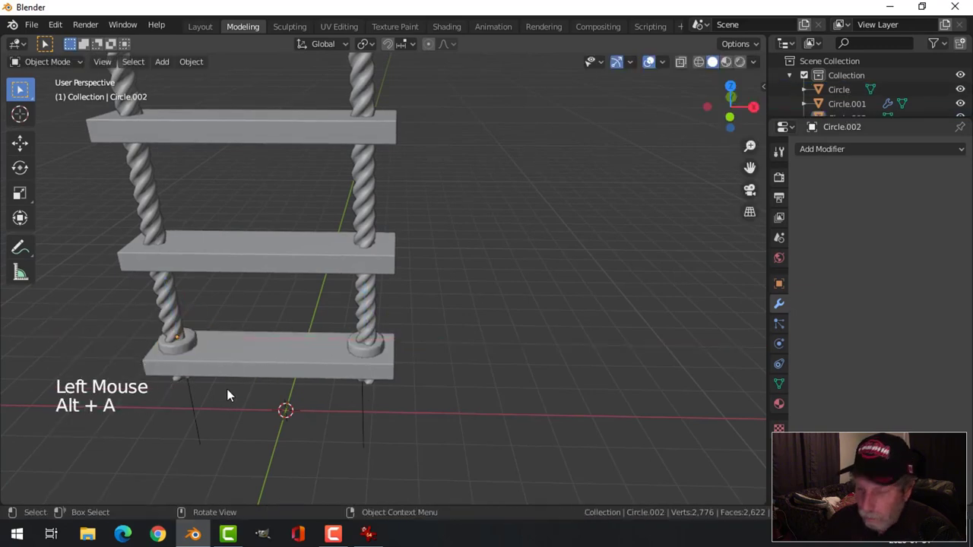
Step: Select both discs on the lowest rung and join them into one object
{"action": "key", "text": "KP_1"}
{"action": "scroll", "coordinate": [226, 393], "scroll_direction": "up", "scroll_amount": 3}
{"action": "middle_click_drag", "start_coordinate": [227, 394], "coordinate": [356, 381], "text": "shift"}
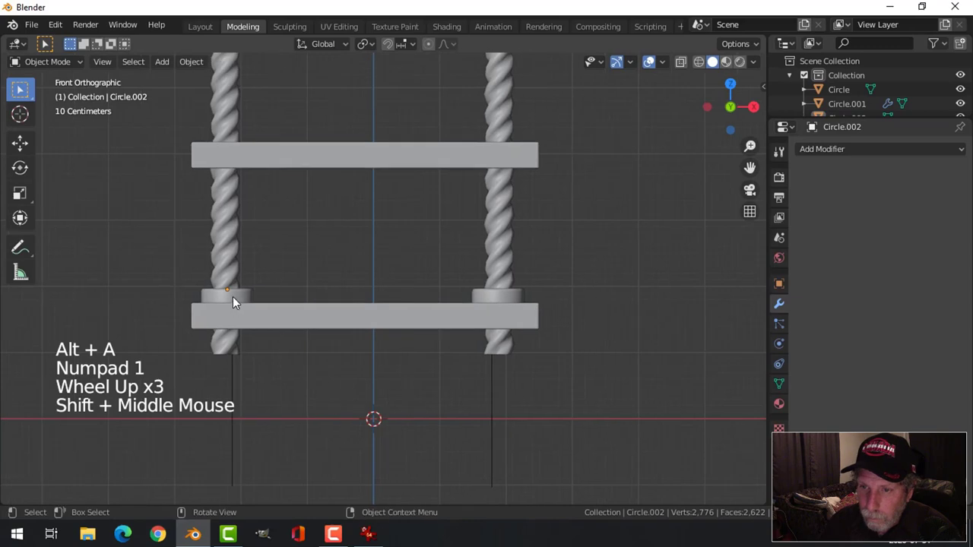
{"action": "left_click", "coordinate": [236, 297]}
{"action": "key", "text": "alt+a"}
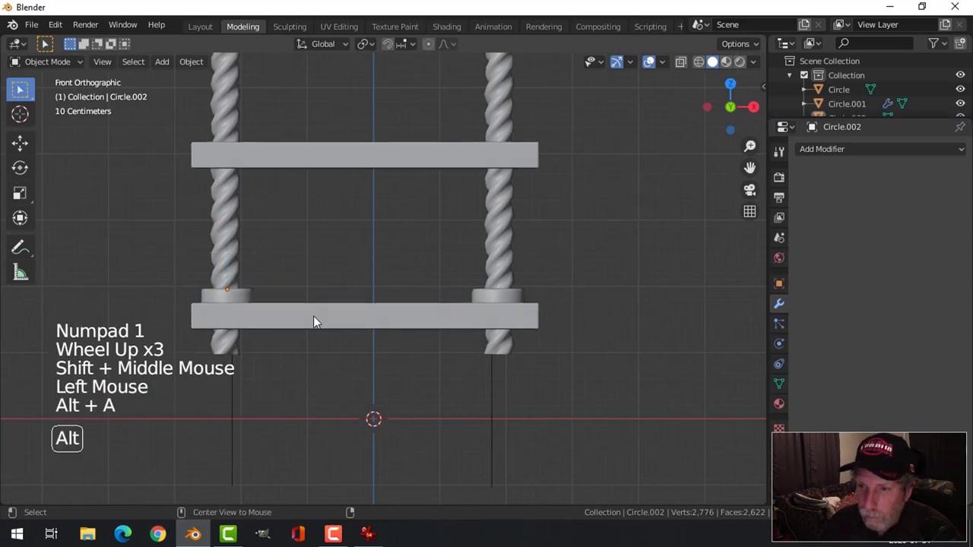
{"action": "left_click", "coordinate": [514, 297]}
{"action": "left_click", "coordinate": [232, 295], "text": "shift"}
{"action": "scroll", "coordinate": [380, 323], "scroll_direction": "down", "scroll_amount": 3}
{"action": "middle_click_drag", "start_coordinate": [400, 332], "coordinate": [383, 379], "text": "shift"}
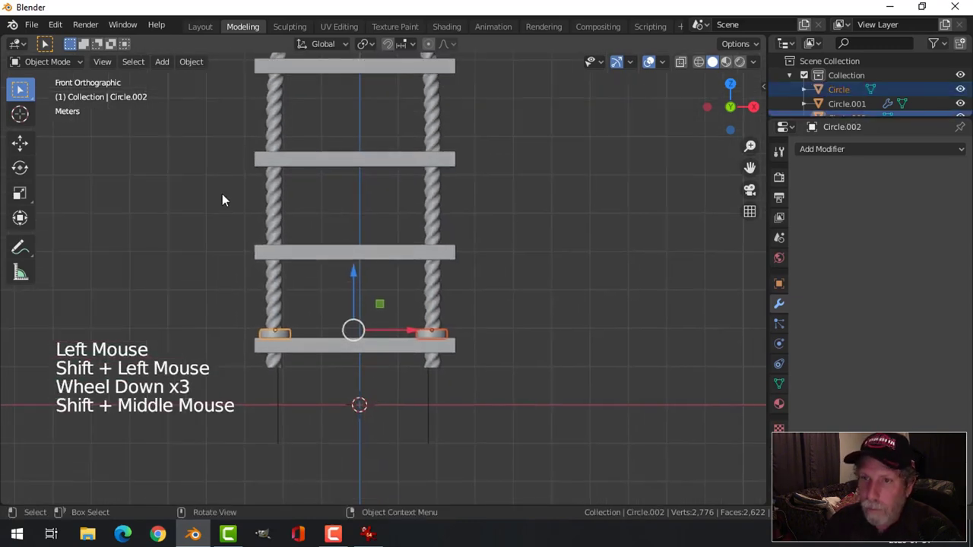
{"action": "key", "text": "ctrl+j"}
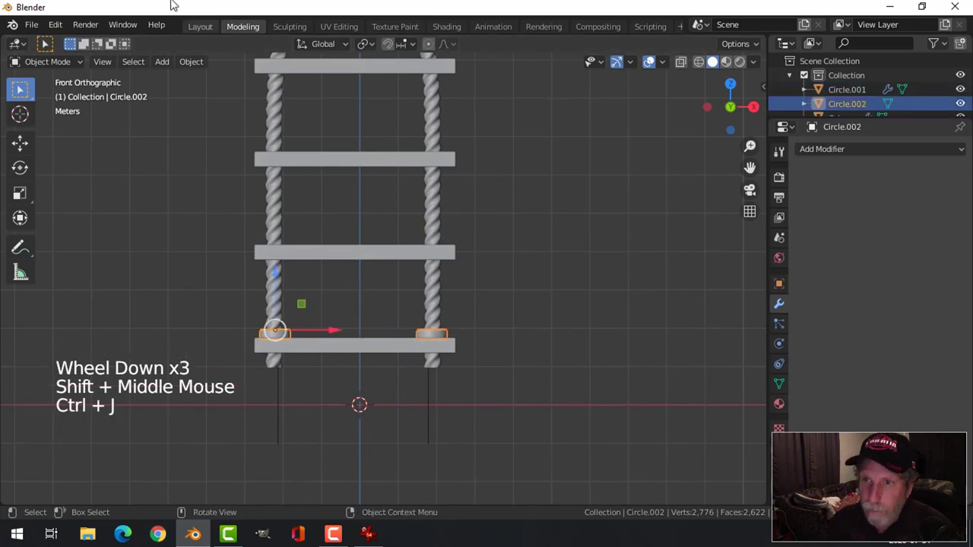
Step: Set the joined disc pair's origin to its geometry
{"action": "left_click", "coordinate": [181, 60]}
{"action": "mouse_move", "coordinate": [281, 93]}
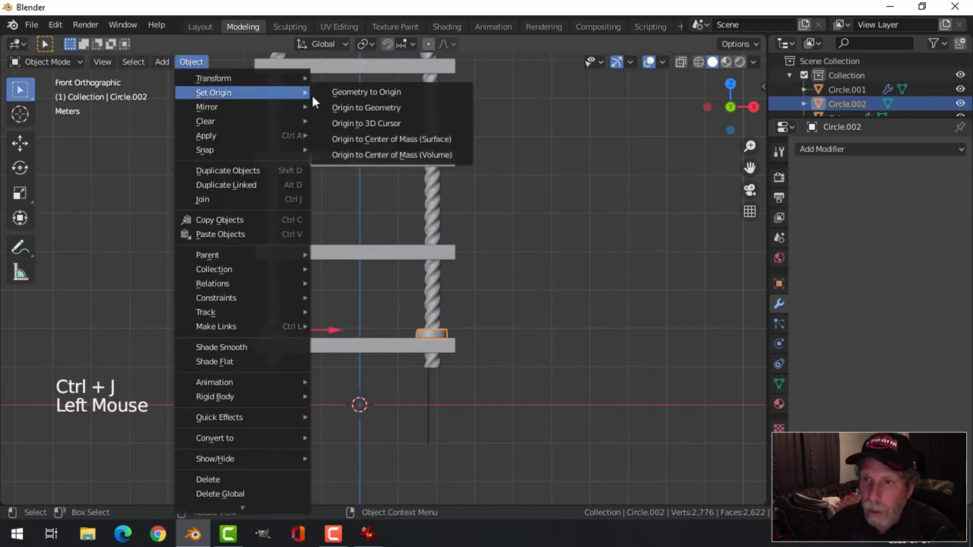
{"action": "left_click", "coordinate": [365, 110]}
Step: Duplicate the disc pair and move the copy up about 2.45 m along Z onto the second rung
{"action": "scroll", "coordinate": [500, 383], "scroll_direction": "up", "scroll_amount": 3}
{"action": "scroll", "coordinate": [499, 384], "scroll_direction": "down", "scroll_amount": 1}
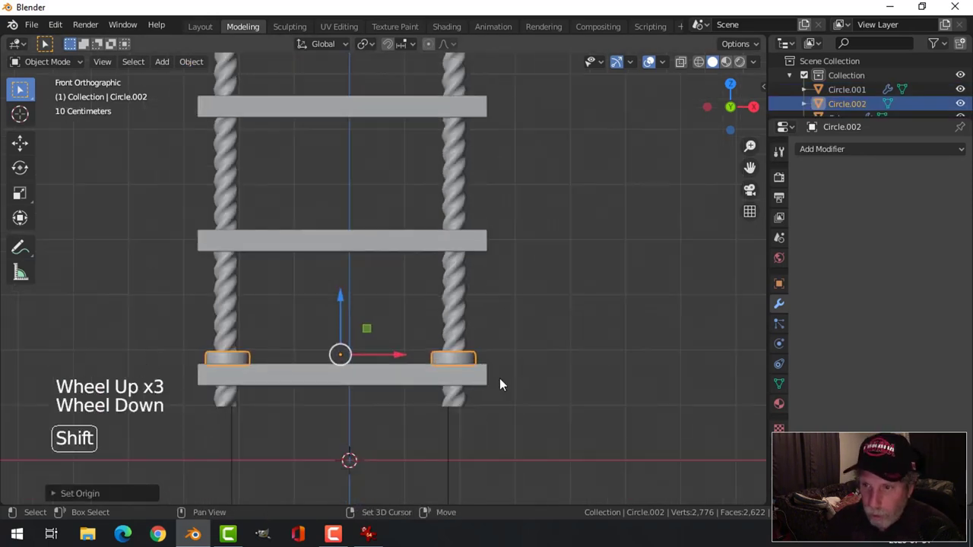
{"action": "key", "text": "shift+d"}
{"action": "left_click_drag", "start_coordinate": [340, 300], "coordinate": [349, 161]}
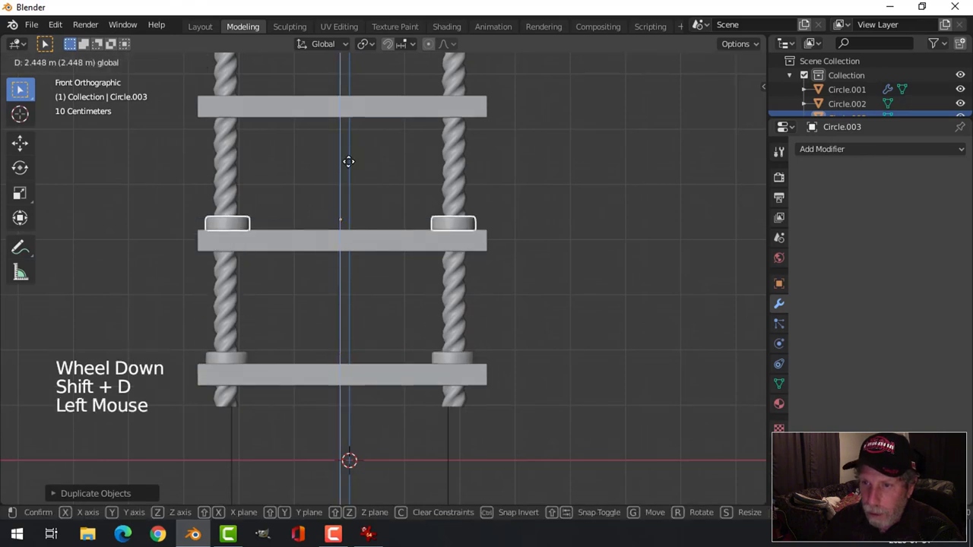
{"action": "left_click", "coordinate": [348, 160]}
Step: Duplicate the disc pair on the second rung and move the copy up along Z onto the third rung
{"action": "middle_click_drag", "start_coordinate": [502, 245], "coordinate": [523, 306], "text": "shift"}
{"action": "key", "text": "shift+d"}
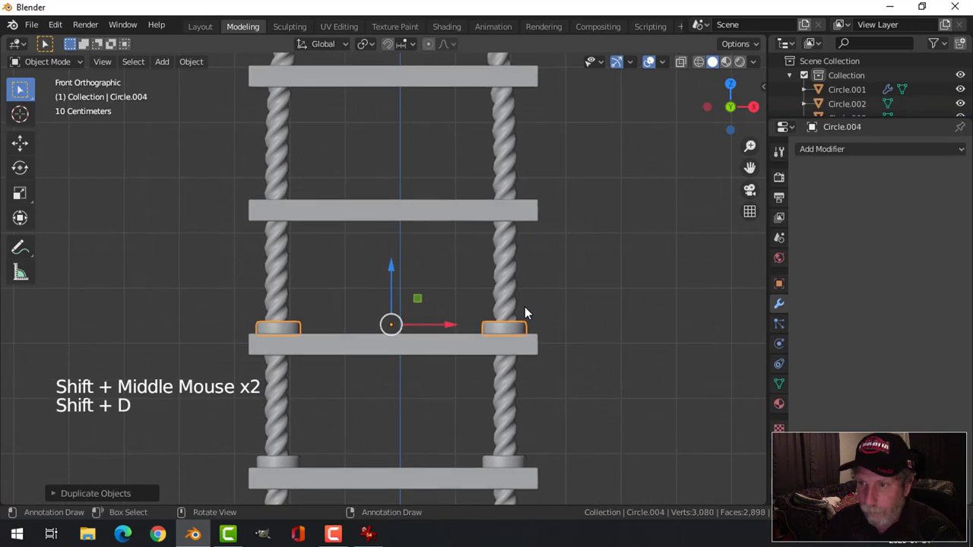
{"action": "left_click_drag", "start_coordinate": [390, 267], "coordinate": [387, 168]}
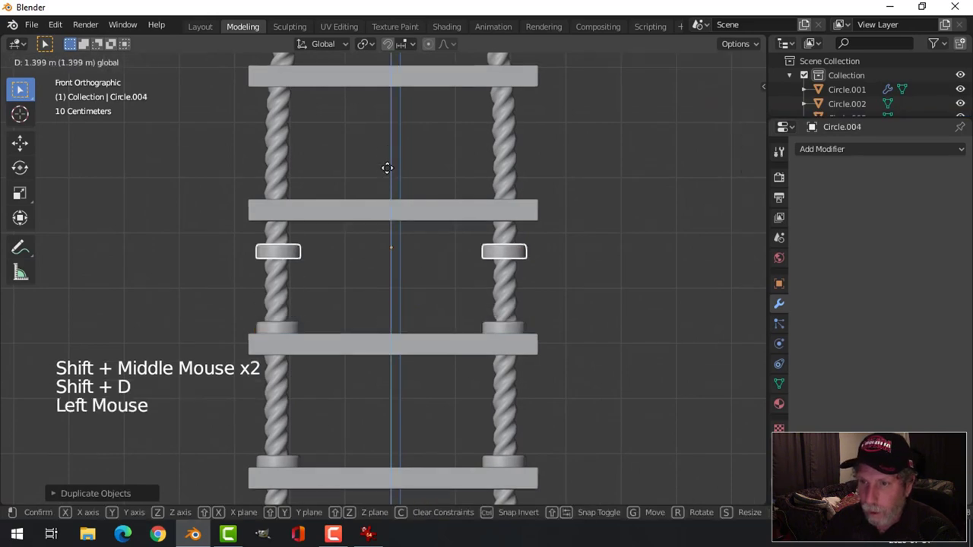
{"action": "left_click", "coordinate": [390, 130]}
Step: Duplicate the disc pair again, move the copy up along Z onto the top rung, and clear the selection
{"action": "middle_click_drag", "start_coordinate": [498, 158], "coordinate": [498, 252], "text": "shift"}
{"action": "key", "text": "shift+d"}
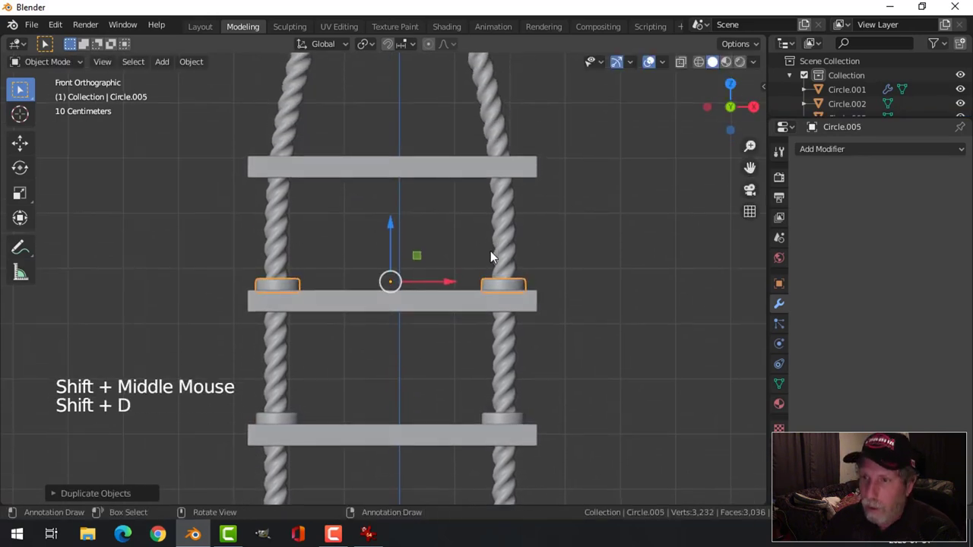
{"action": "left_click_drag", "start_coordinate": [394, 223], "coordinate": [411, 83]}
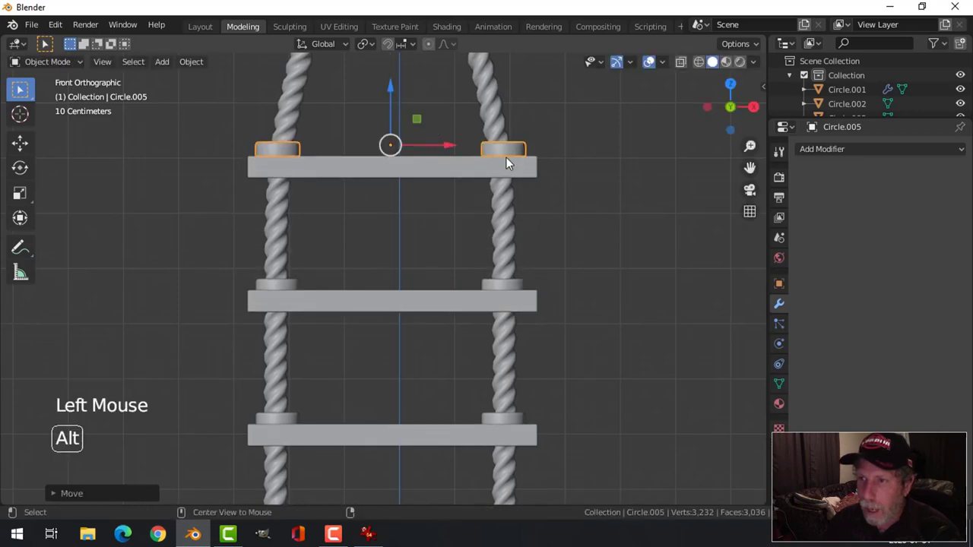
{"action": "key", "text": "alt+a"}
Step: Select the disc pairs on all four rungs and duplicate them in place in front view
{"action": "middle_click_drag", "start_coordinate": [506, 157], "coordinate": [506, 220]}
{"action": "scroll", "coordinate": [521, 190], "scroll_direction": "down", "scroll_amount": 3}
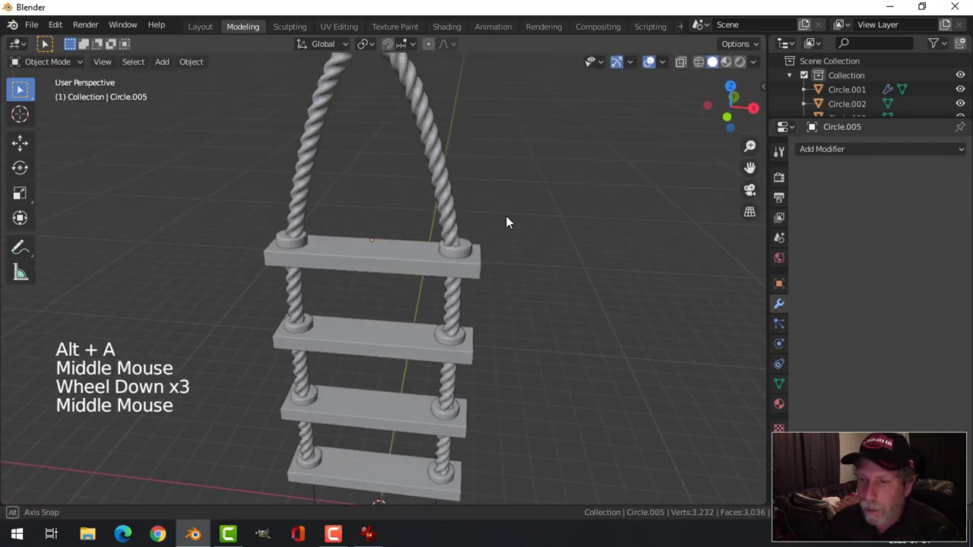
{"action": "scroll", "coordinate": [466, 273], "scroll_direction": "down", "scroll_amount": 2}
{"action": "middle_click_drag", "start_coordinate": [466, 274], "coordinate": [465, 244]}
{"action": "scroll", "coordinate": [468, 241], "scroll_direction": "up", "scroll_amount": 2}
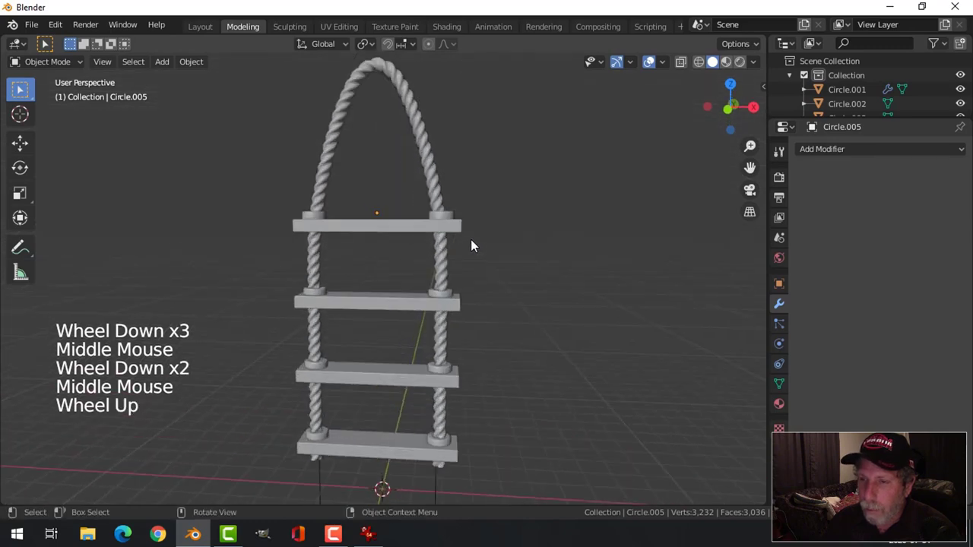
{"action": "left_click", "coordinate": [462, 198]}
{"action": "left_click", "coordinate": [463, 299], "text": "shift"}
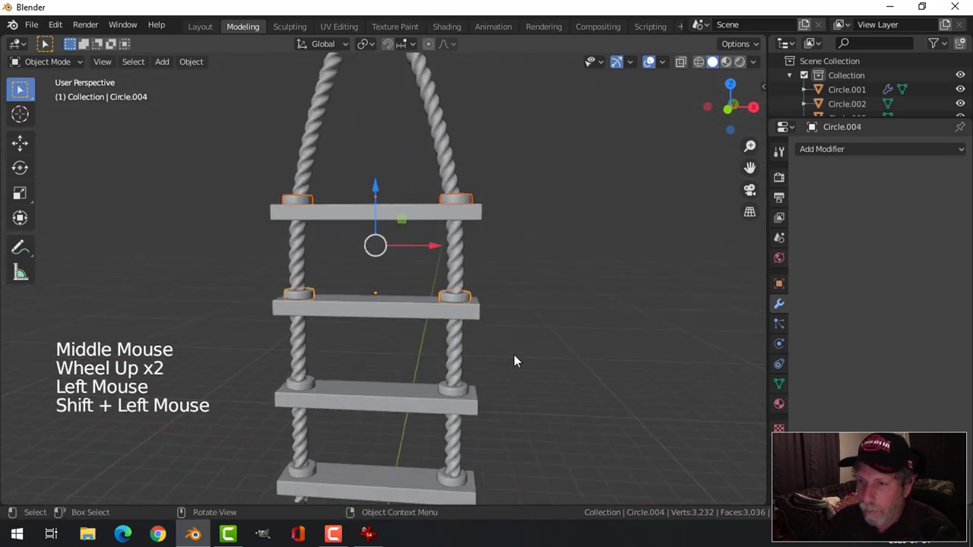
{"action": "middle_click_drag", "start_coordinate": [515, 357], "coordinate": [474, 258], "text": "shift"}
{"action": "left_click", "coordinate": [418, 246], "text": "shift"}
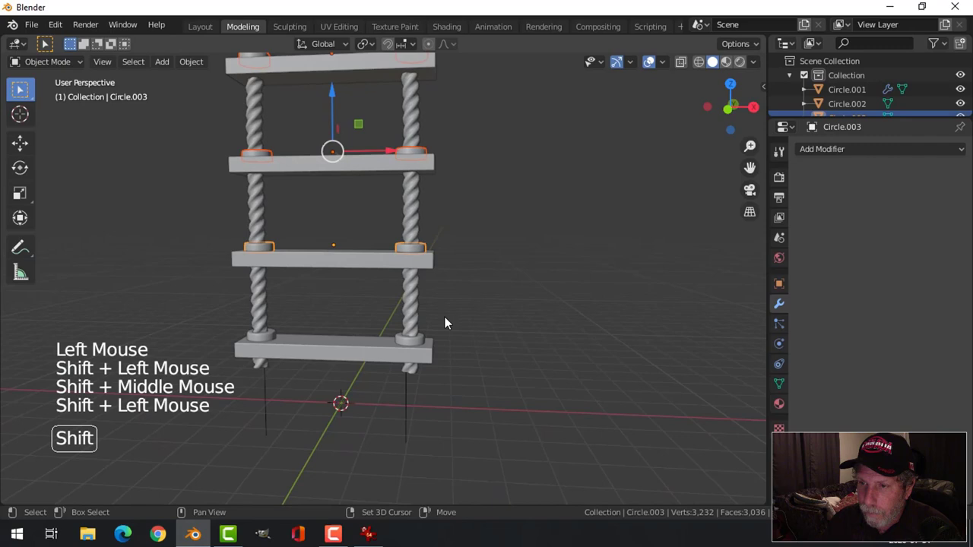
{"action": "left_click", "coordinate": [415, 346], "text": "shift"}
{"action": "middle_click_drag", "start_coordinate": [345, 377], "coordinate": [429, 357], "text": "shift"}
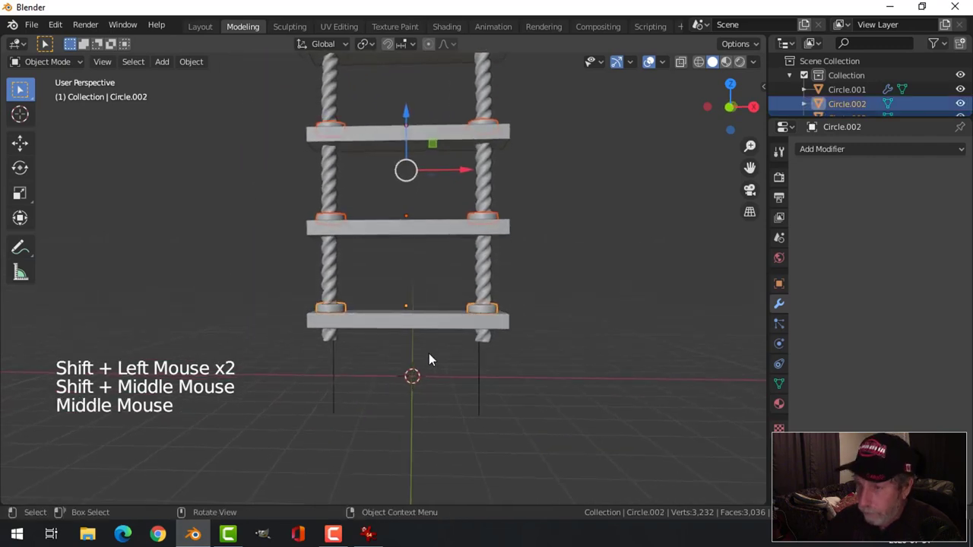
{"action": "key", "text": "KP_1"}
{"action": "key", "text": "shift+d"}
{"action": "key", "text": "r"}
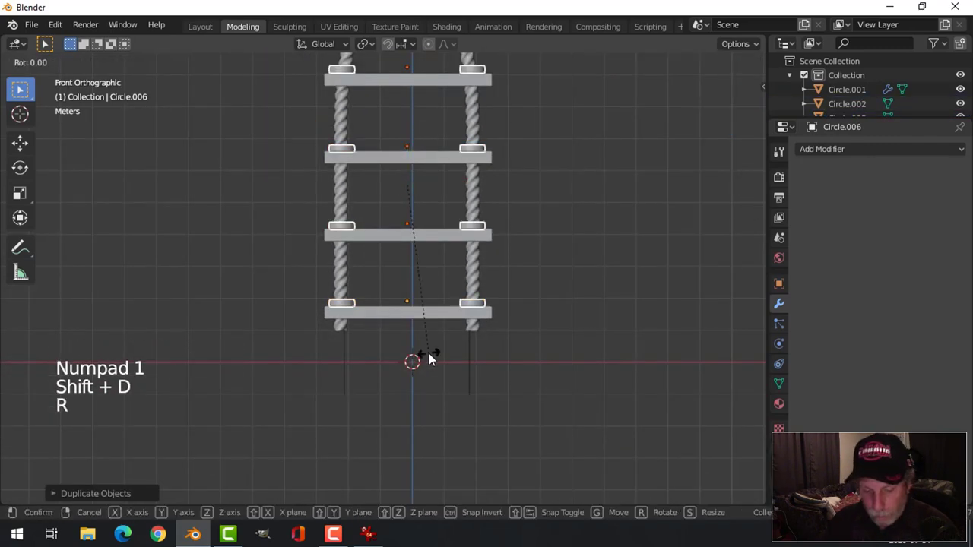
{"action": "key", "text": "z"}
{"action": "key", "text": "Escape"}
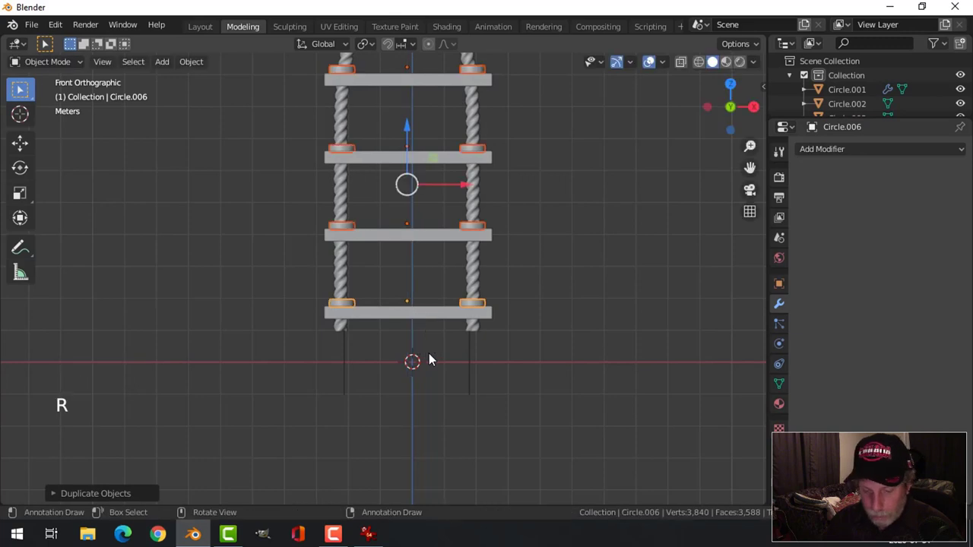
Step: Flip the duplicated disc pairs upside down about the global X axis and move them down along Z against the undersides of the rungs
{"action": "key", "text": "r"}
{"action": "key", "text": "x"}
{"action": "key", "text": "1"}
{"action": "key", "text": "8"}
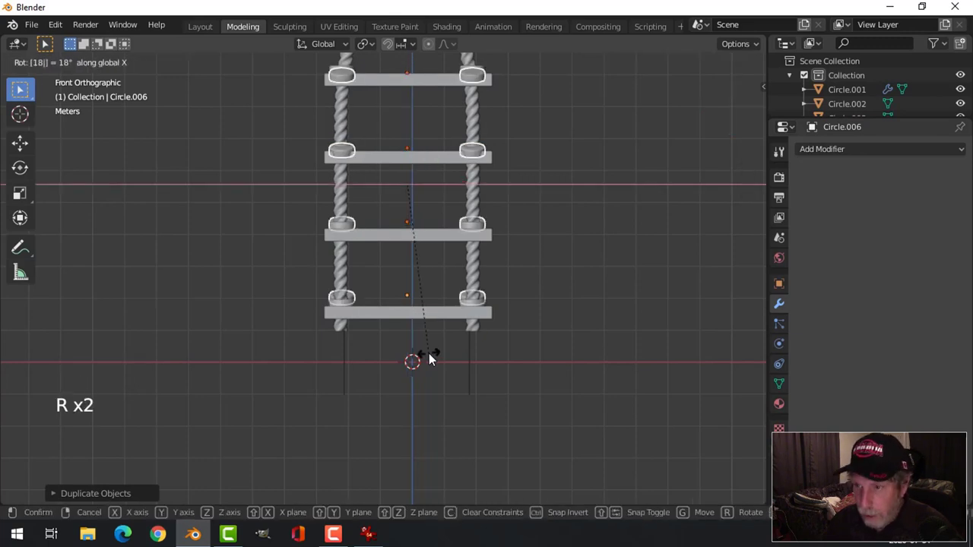
{"action": "key", "text": "Return"}
{"action": "left_click_drag", "start_coordinate": [407, 124], "coordinate": [407, 151]}
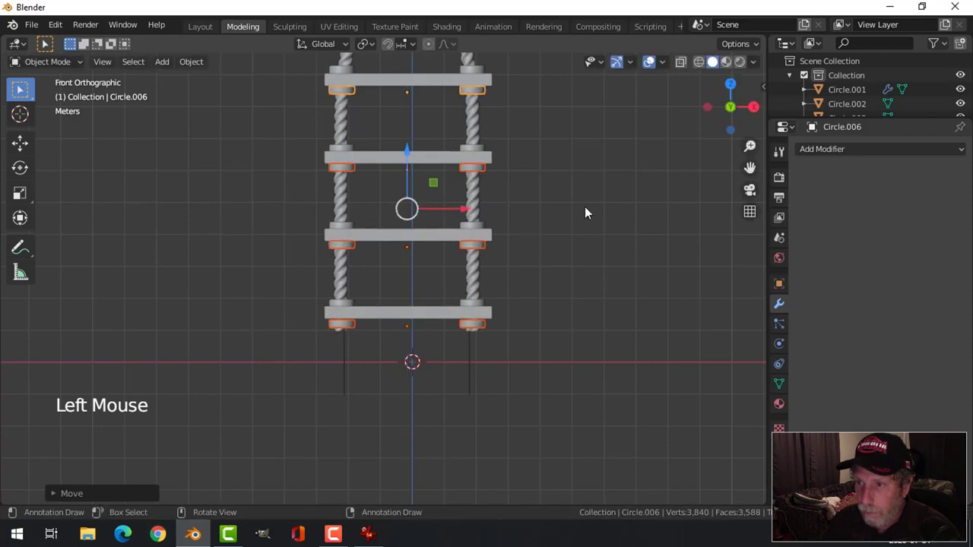
{"action": "scroll", "coordinate": [584, 206], "scroll_direction": "up", "scroll_amount": 1}
{"action": "key", "text": "alt+a"}
Step: Select the NurbsPath curve that guides the rope and open it for editing in front view
{"action": "middle_click_drag", "start_coordinate": [583, 206], "coordinate": [478, 263]}
{"action": "scroll", "coordinate": [525, 248], "scroll_direction": "down", "scroll_amount": 2}
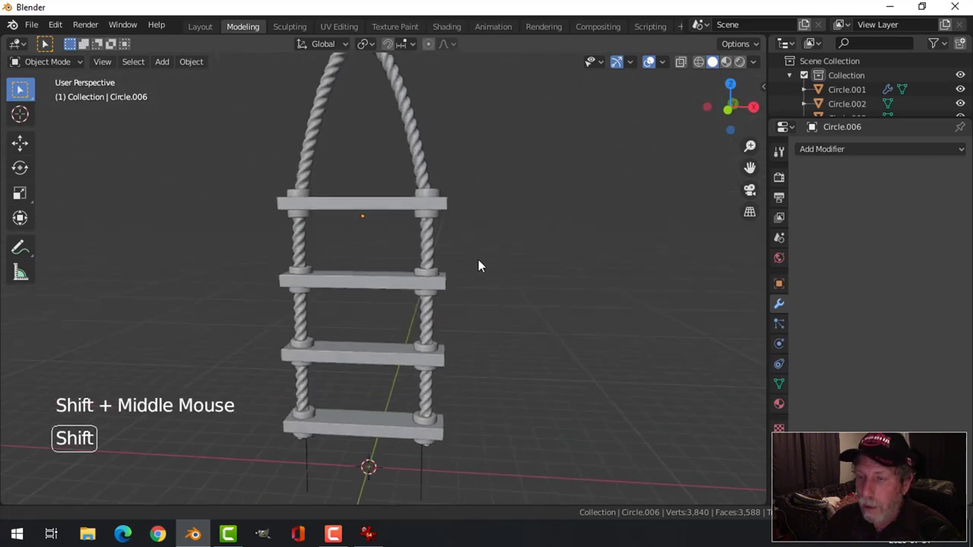
{"action": "scroll", "coordinate": [471, 254], "scroll_direction": "up", "scroll_amount": 2}
{"action": "key", "text": "KP_1"}
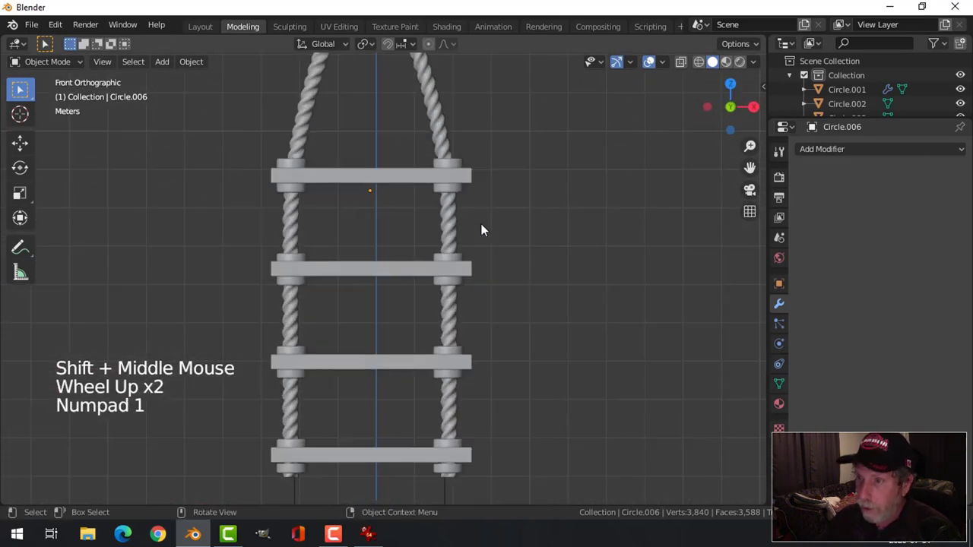
{"action": "scroll", "coordinate": [481, 229], "scroll_direction": "down", "scroll_amount": 3}
{"action": "middle_click_drag", "start_coordinate": [448, 249], "coordinate": [441, 275], "text": "shift"}
{"action": "left_click", "coordinate": [376, 146]}
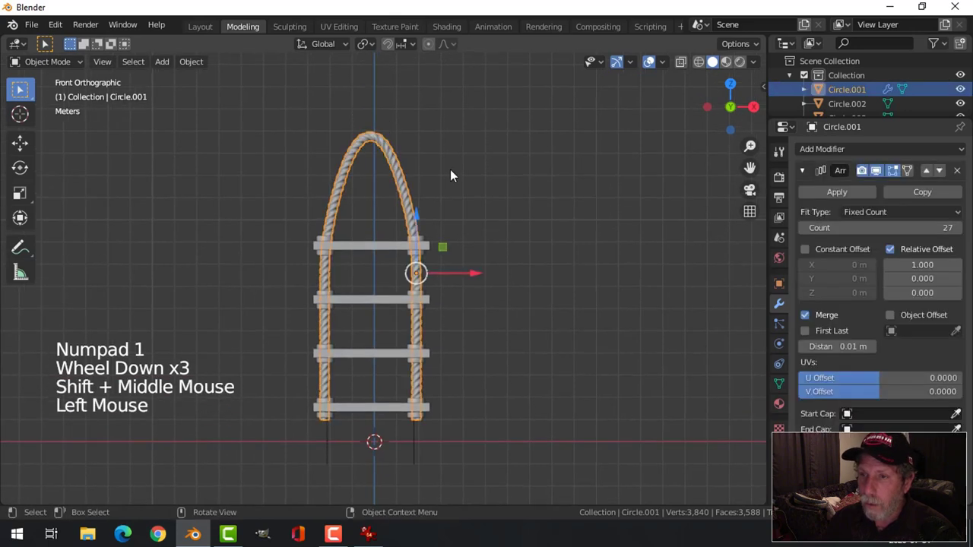
{"action": "key", "text": "Tab"}
{"action": "key", "text": "Tab"}
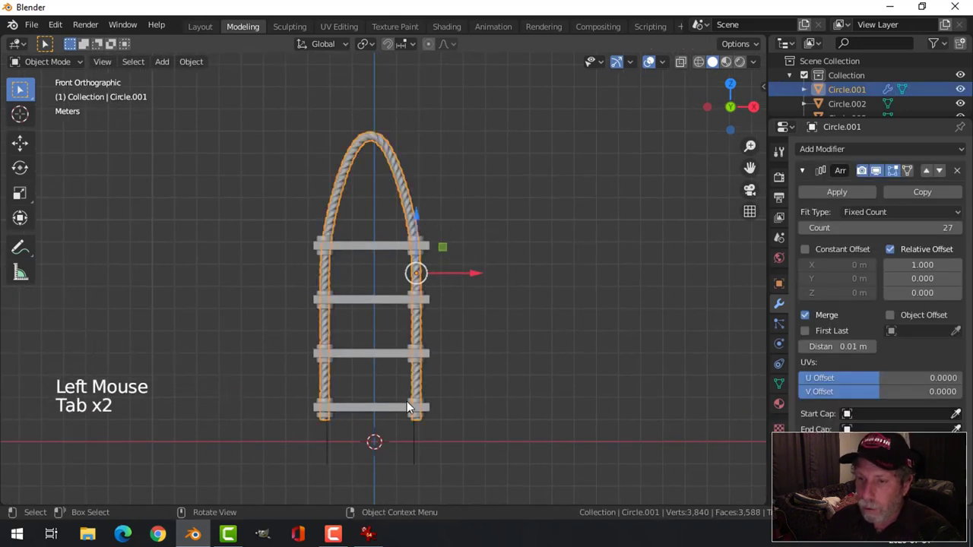
{"action": "left_click", "coordinate": [330, 442]}
{"action": "key", "text": "Tab"}
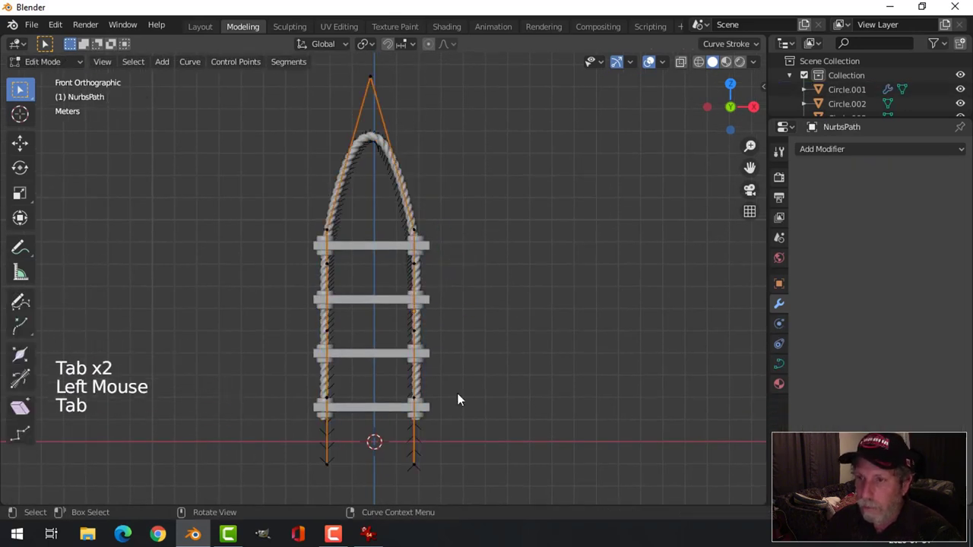
Step: Select the curve's apex control point and lower it along Z to shorten the arch
{"action": "scroll", "coordinate": [474, 286], "scroll_direction": "up", "scroll_amount": 3}
{"action": "scroll", "coordinate": [473, 286], "scroll_direction": "down", "scroll_amount": 2}
{"action": "middle_click_drag", "start_coordinate": [474, 286], "coordinate": [446, 340], "text": "shift"}
{"action": "key", "text": "alt+a"}
{"action": "left_click", "coordinate": [368, 84]}
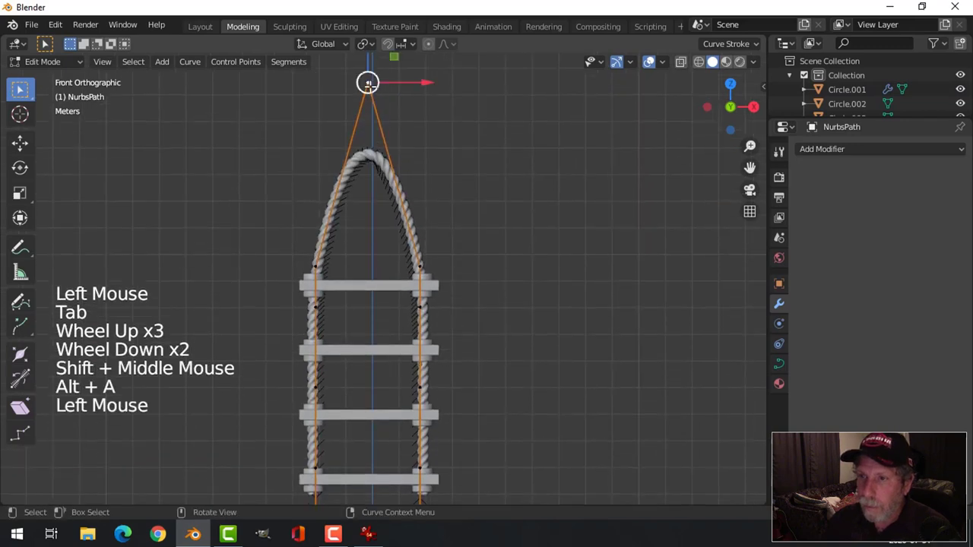
{"action": "scroll", "coordinate": [409, 139], "scroll_direction": "down", "scroll_amount": 2}
{"action": "left_click_drag", "start_coordinate": [372, 93], "coordinate": [366, 126]}
{"action": "scroll", "coordinate": [444, 243], "scroll_direction": "up", "scroll_amount": 1}
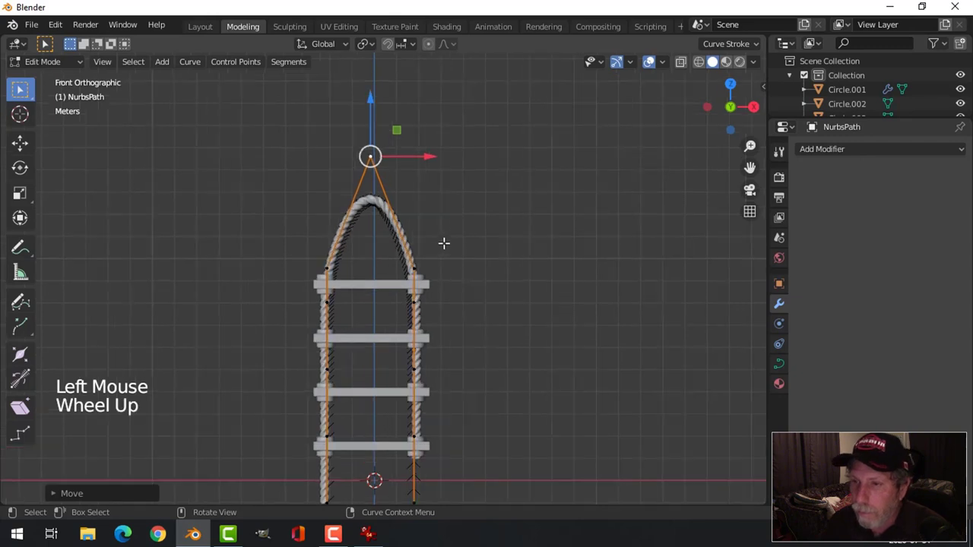
Step: Raise the two control points at the base of the arch about 1.64 m along Z and finish editing the curve
{"action": "left_click", "coordinate": [314, 246]}
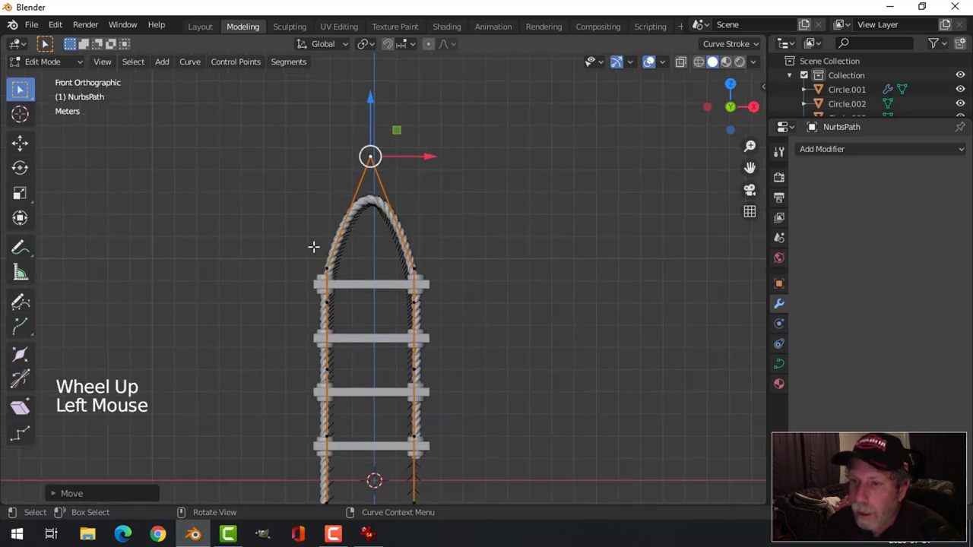
{"action": "left_click", "coordinate": [417, 259], "text": "shift"}
{"action": "left_click", "coordinate": [373, 213]}
{"action": "left_click_drag", "start_coordinate": [373, 213], "coordinate": [374, 176]}
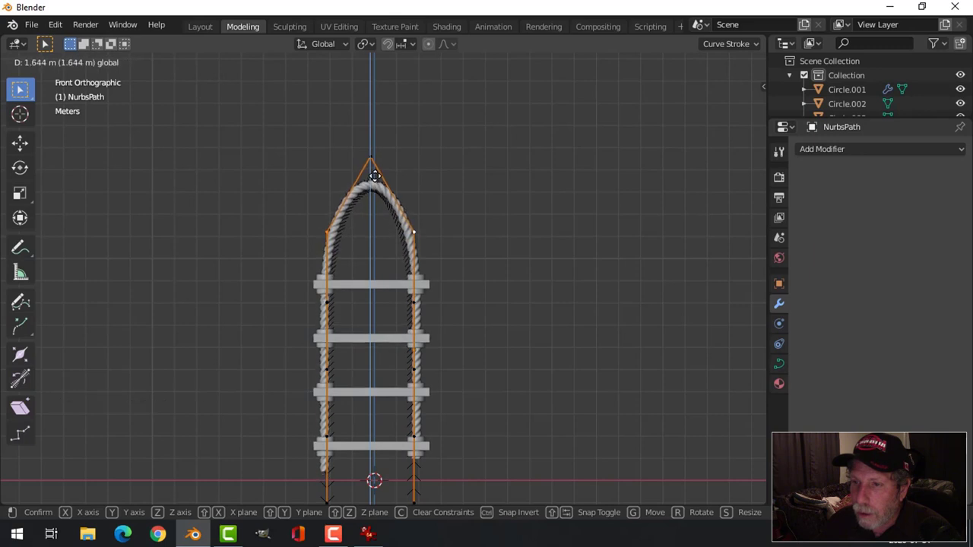
{"action": "key", "text": "alt+a"}
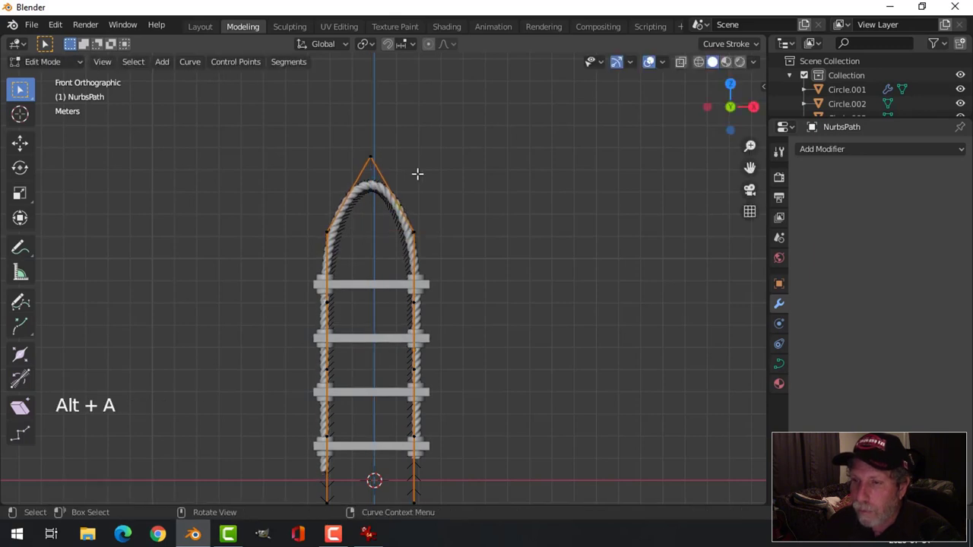
{"action": "key", "text": "Tab"}
{"action": "key", "text": "alt+a"}
Step: Select the rope and shift it slightly down along Z to even out its two lower ends
{"action": "scroll", "coordinate": [410, 190], "scroll_direction": "down", "scroll_amount": 3}
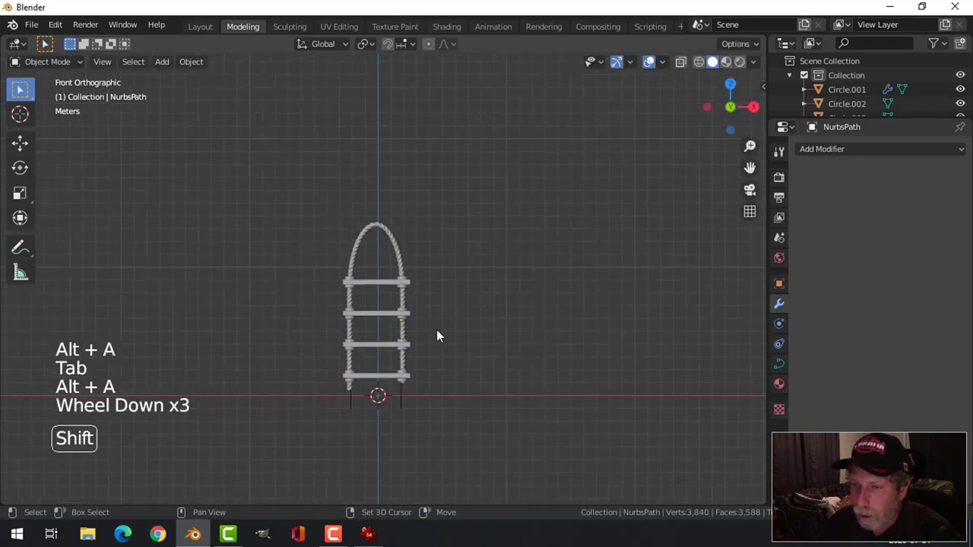
{"action": "middle_click_drag", "start_coordinate": [437, 337], "coordinate": [426, 319], "text": "shift"}
{"action": "scroll", "coordinate": [422, 287], "scroll_direction": "up", "scroll_amount": 2}
{"action": "left_click", "coordinate": [414, 250]}
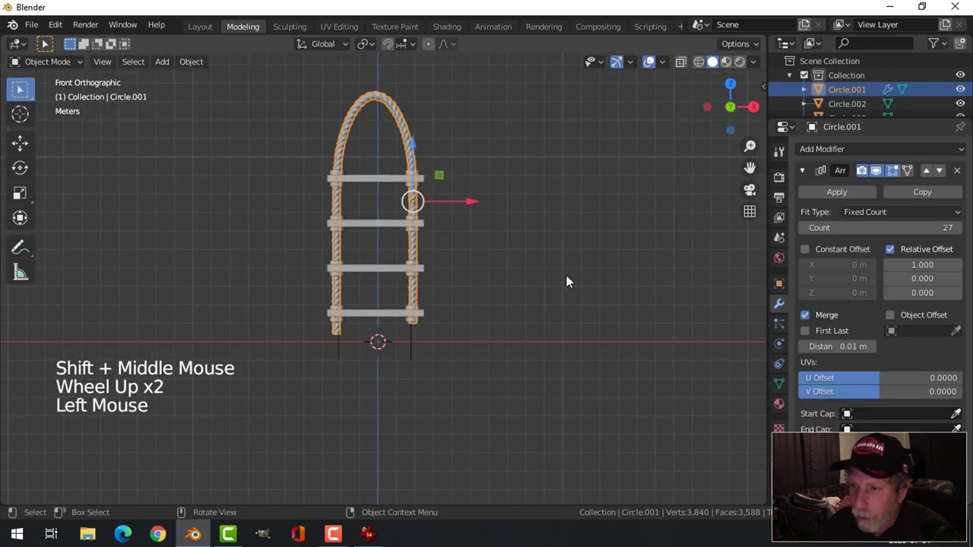
{"action": "left_click_drag", "start_coordinate": [412, 144], "coordinate": [412, 150]}
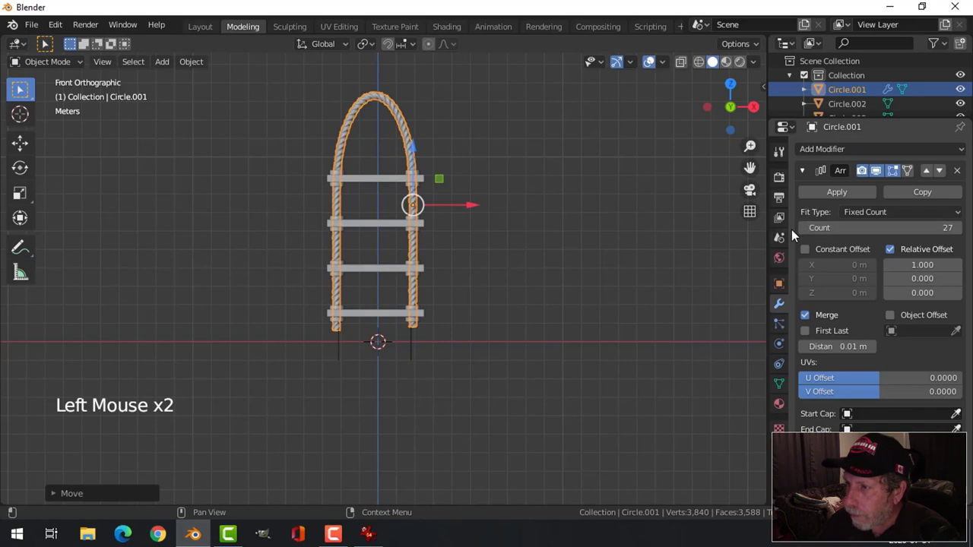
Step: Set the rope's Array count to 26 and shift the rope along Z to balance its lower ends
{"action": "left_click", "coordinate": [802, 227]}
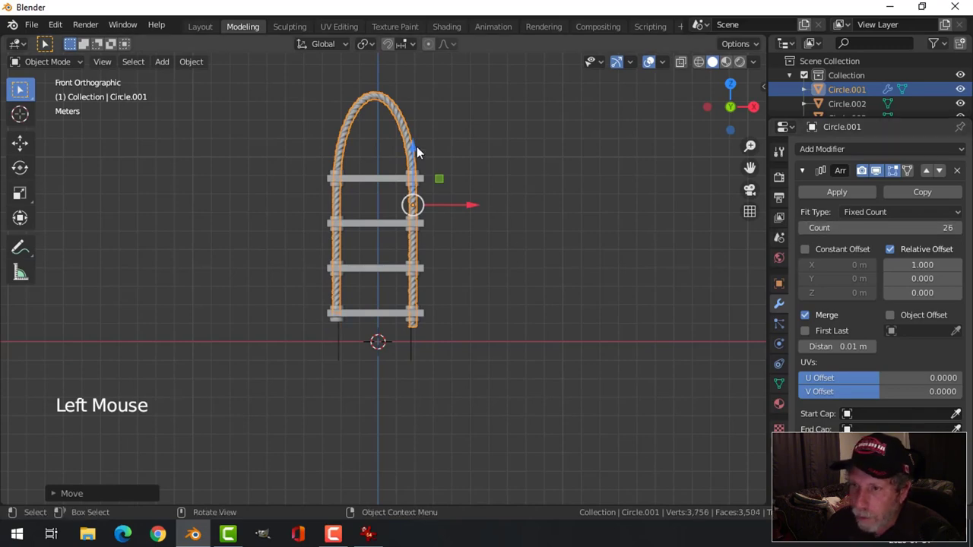
{"action": "left_click_drag", "start_coordinate": [417, 147], "coordinate": [441, 174]}
{"action": "key", "text": "alt+a"}
Step: Inspect the ladder's rope ends, collars and rungs from several angles, including the modifiers on the rungs
{"action": "middle_click_drag", "start_coordinate": [495, 287], "coordinate": [493, 265]}
{"action": "key", "text": "Tab"}
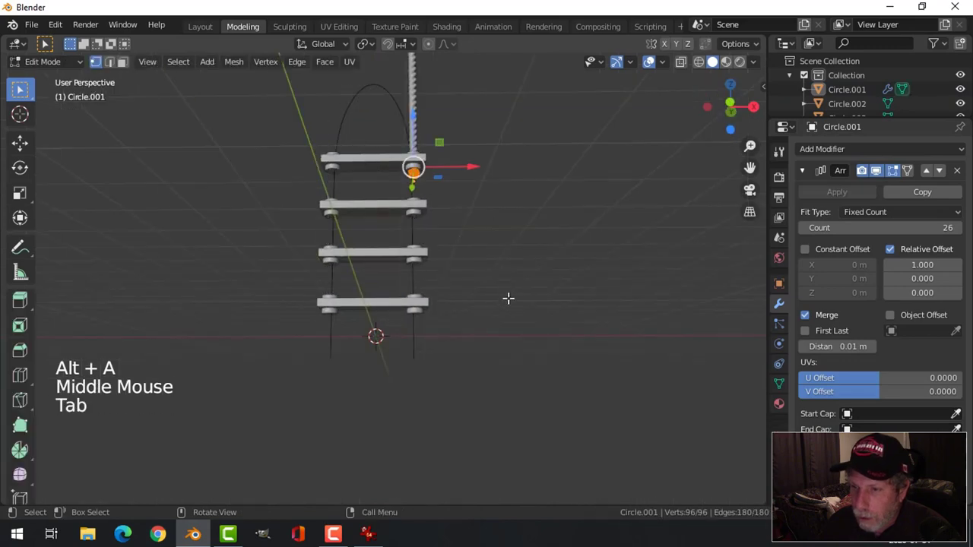
{"action": "key", "text": "Tab"}
{"action": "middle_click_drag", "start_coordinate": [456, 330], "coordinate": [388, 327]}
{"action": "scroll", "coordinate": [479, 384], "scroll_direction": "up", "scroll_amount": 2}
{"action": "scroll", "coordinate": [482, 374], "scroll_direction": "down", "scroll_amount": 1}
{"action": "scroll", "coordinate": [337, 307], "scroll_direction": "up", "scroll_amount": 2}
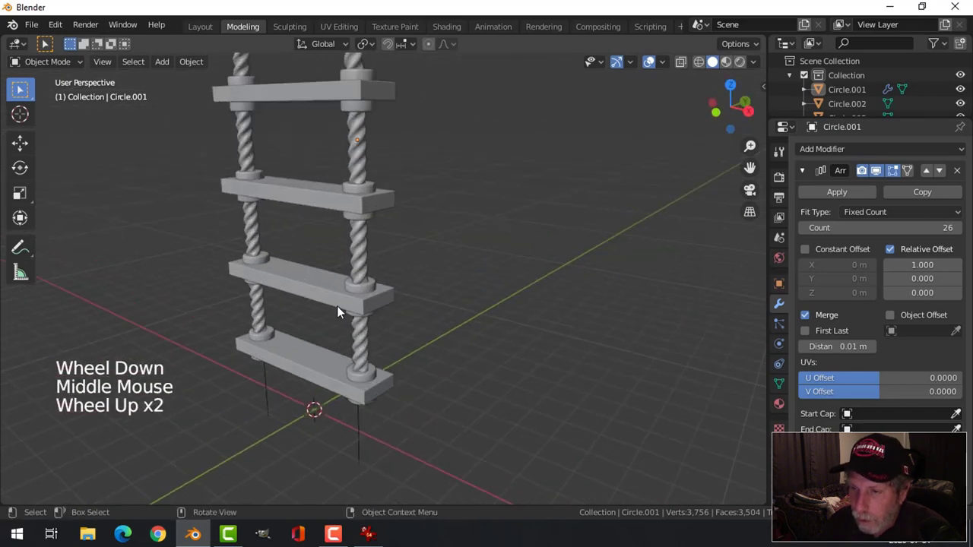
{"action": "left_click", "coordinate": [337, 306]}
{"action": "left_click", "coordinate": [802, 197]}
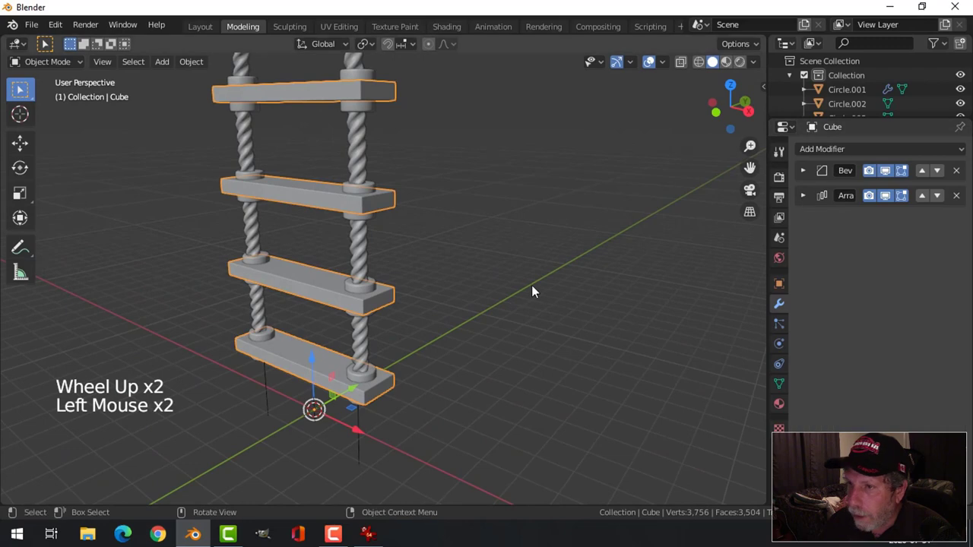
{"action": "middle_click_drag", "start_coordinate": [532, 288], "coordinate": [517, 266]}
{"action": "scroll", "coordinate": [512, 332], "scroll_direction": "down", "scroll_amount": 3}
{"action": "key", "text": "alt+a"}
{"action": "scroll", "coordinate": [547, 275], "scroll_direction": "down", "scroll_amount": 2}
{"action": "scroll", "coordinate": [450, 242], "scroll_direction": "down", "scroll_amount": 2}
{"action": "middle_click_drag", "start_coordinate": [492, 236], "coordinate": [460, 247]}
Step: Copy all the ladder's objects and open the birdhouse file BirdhouseMarineThemePart4.blend
{"action": "key", "text": "a"}
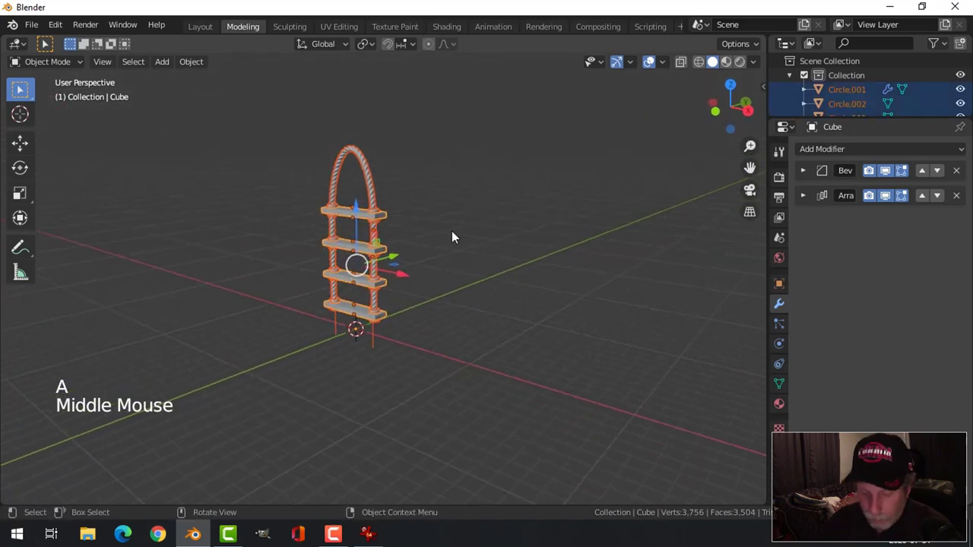
{"action": "key", "text": "ctrl+c"}
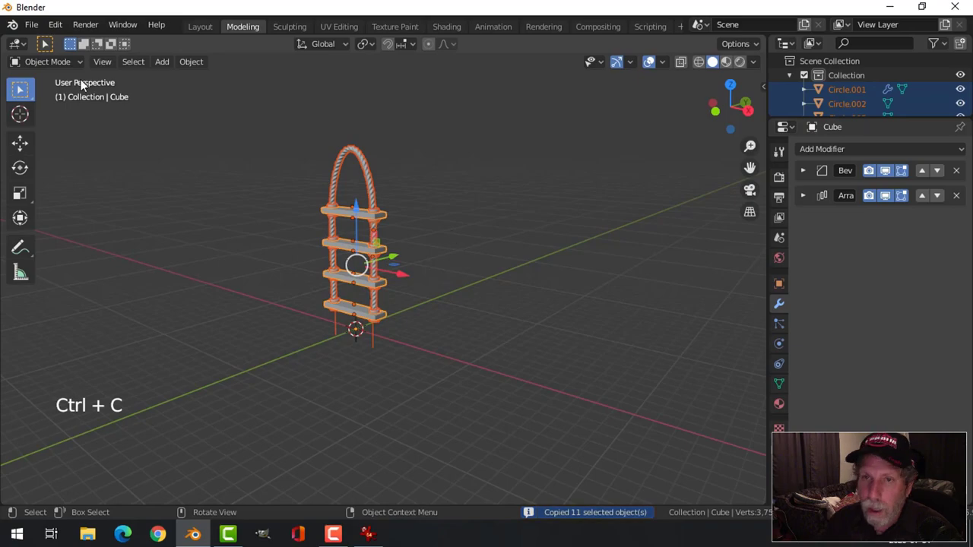
{"action": "left_click", "coordinate": [32, 25]}
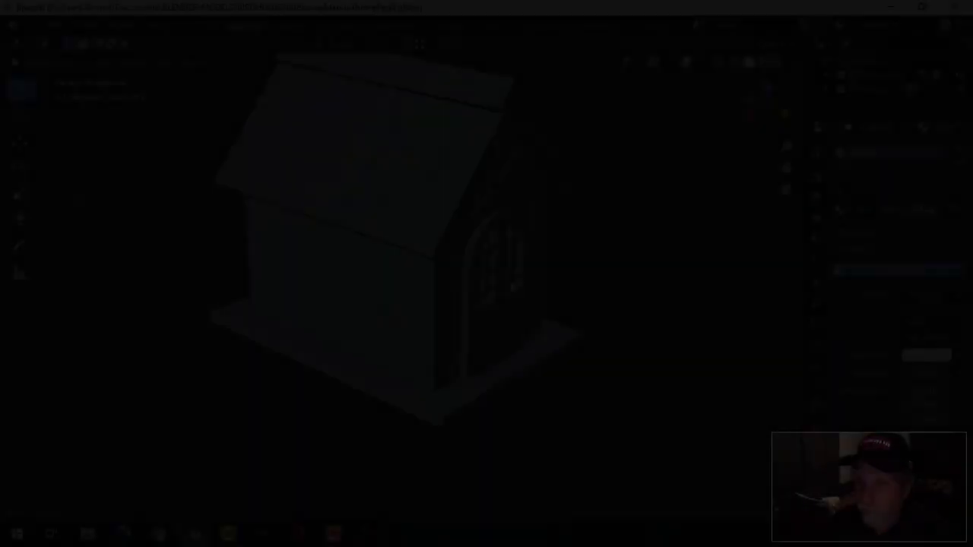
Step: Paste the copied ladder objects into the birdhouse scene and bring the whole ladder into view
{"action": "key", "text": "ctrl+v"}
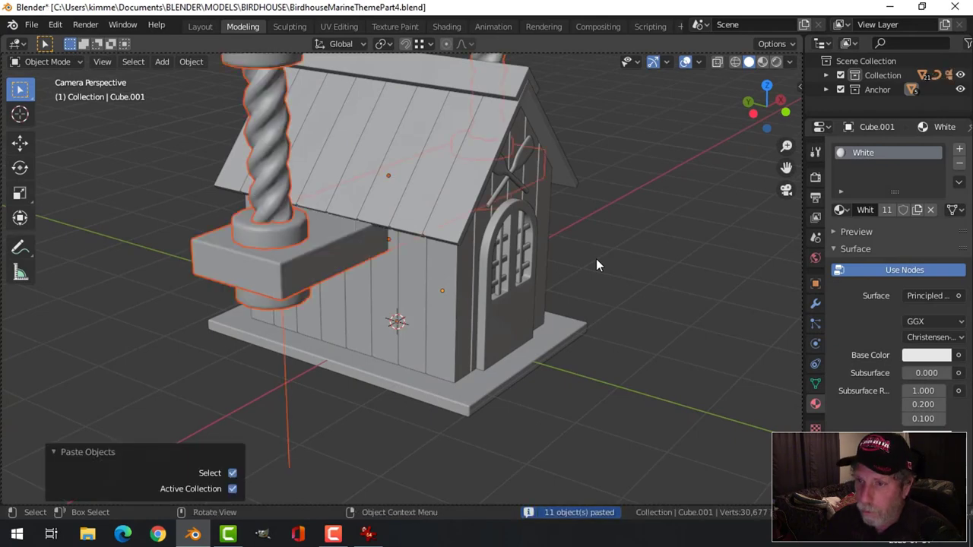
{"action": "scroll", "coordinate": [593, 269], "scroll_direction": "down", "scroll_amount": 3}
{"action": "scroll", "coordinate": [594, 267], "scroll_direction": "down", "scroll_amount": 3}
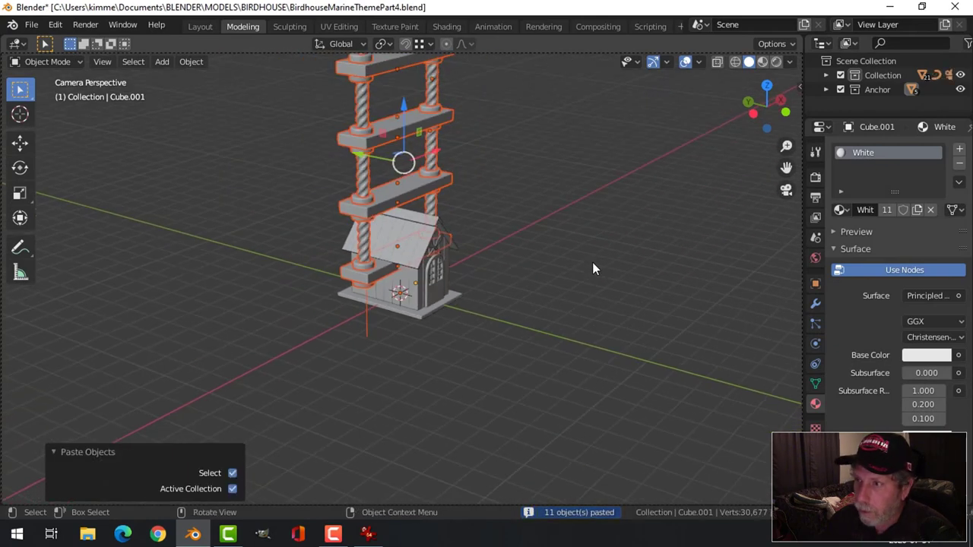
Step: Move the pasted ladder objects into a new collection named Rope
{"action": "right_click", "coordinate": [363, 171]}
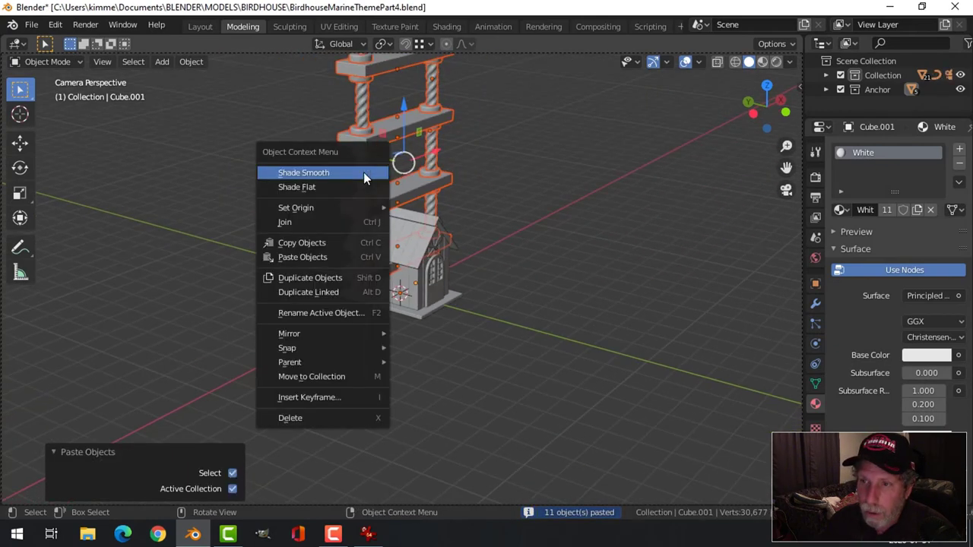
{"action": "left_click", "coordinate": [343, 377]}
{"action": "left_click", "coordinate": [327, 373]}
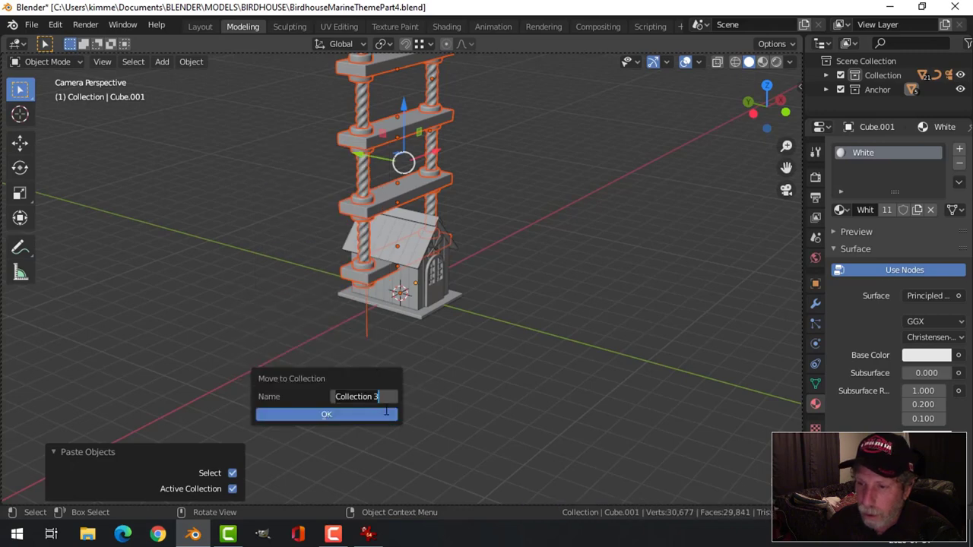
{"action": "type", "text": "op"}
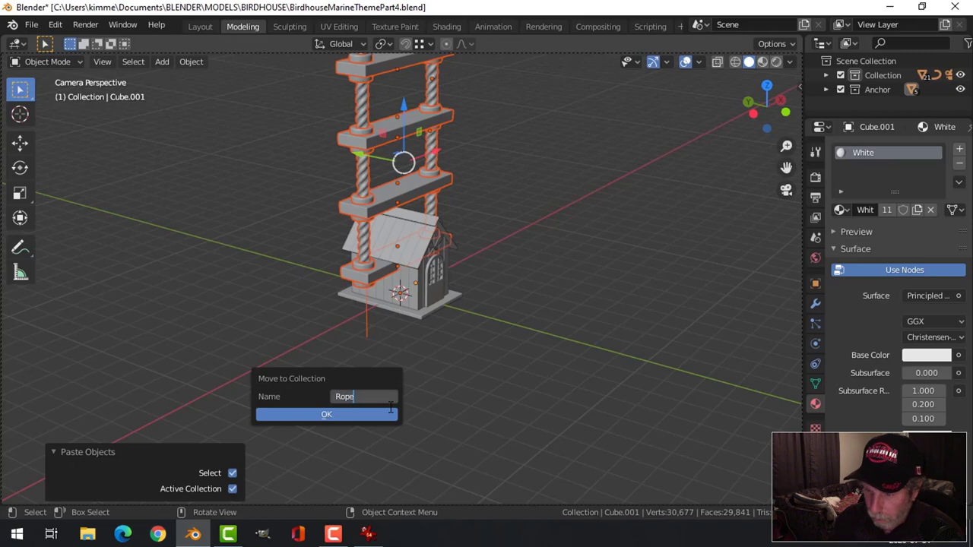
{"action": "type", "text": "e"}
{"action": "key", "text": "Return"}
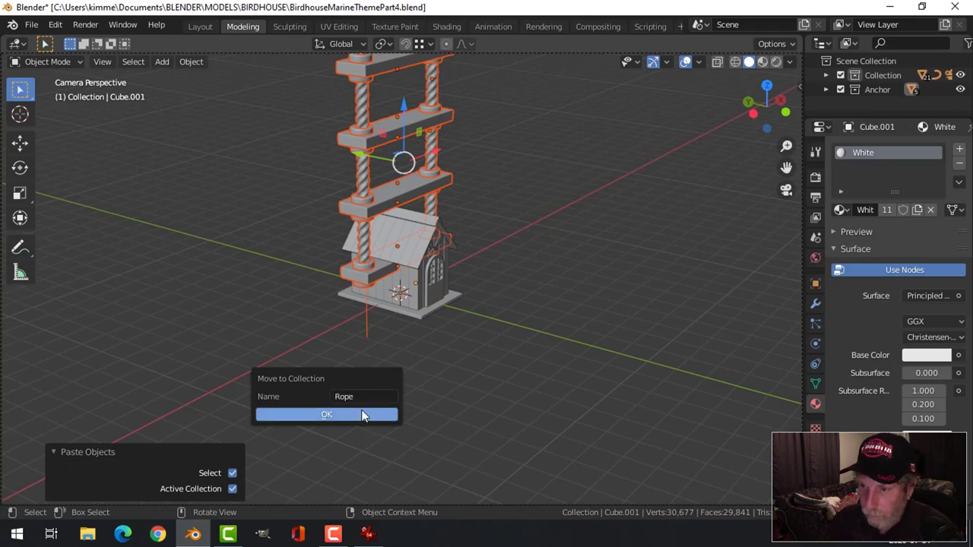
{"action": "left_click", "coordinate": [362, 415]}
Step: Scale the ladder down to about 0.194 and rotate it 90° around the Z axis
{"action": "middle_click_drag", "start_coordinate": [362, 414], "coordinate": [556, 265]}
{"action": "key", "text": "s"}
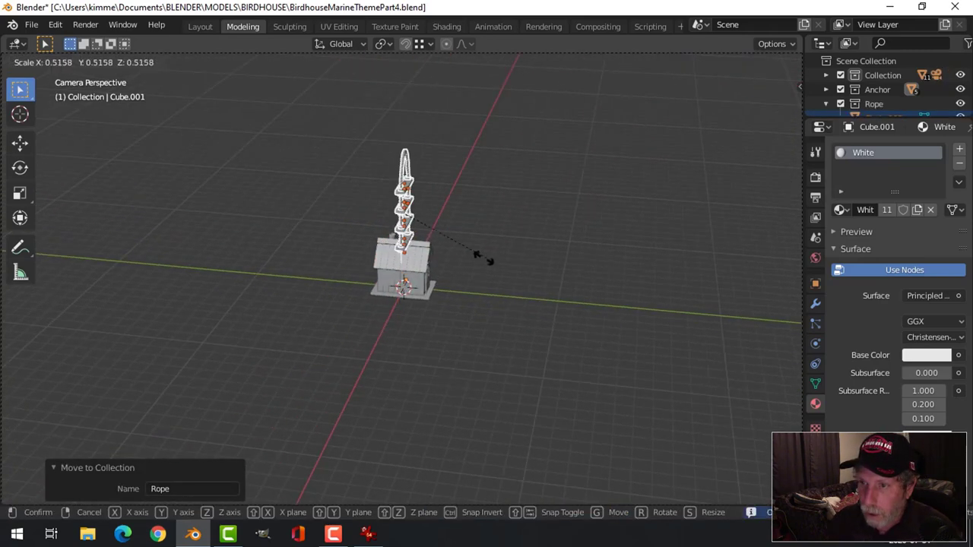
{"action": "left_click", "coordinate": [403, 249]}
{"action": "mouse_move", "coordinate": [444, 246]}
{"action": "middle_mouse_down"}
{"action": "mouse_move", "coordinate": [344, 253]}
{"action": "mouse_move", "coordinate": [456, 238]}
{"action": "middle_mouse_up"}
{"action": "scroll", "coordinate": [406, 252], "scroll_direction": "up", "scroll_amount": 5}
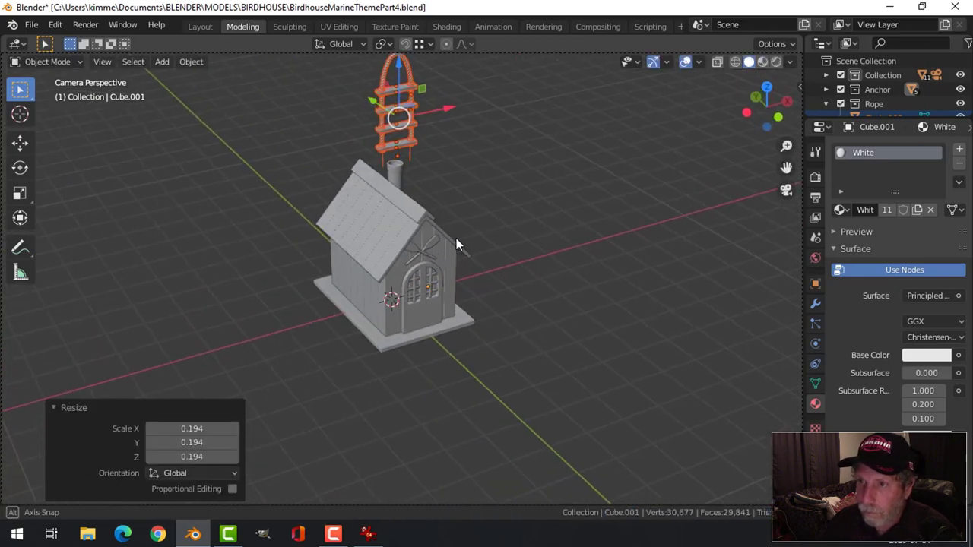
{"action": "type", "text": "rz90"}
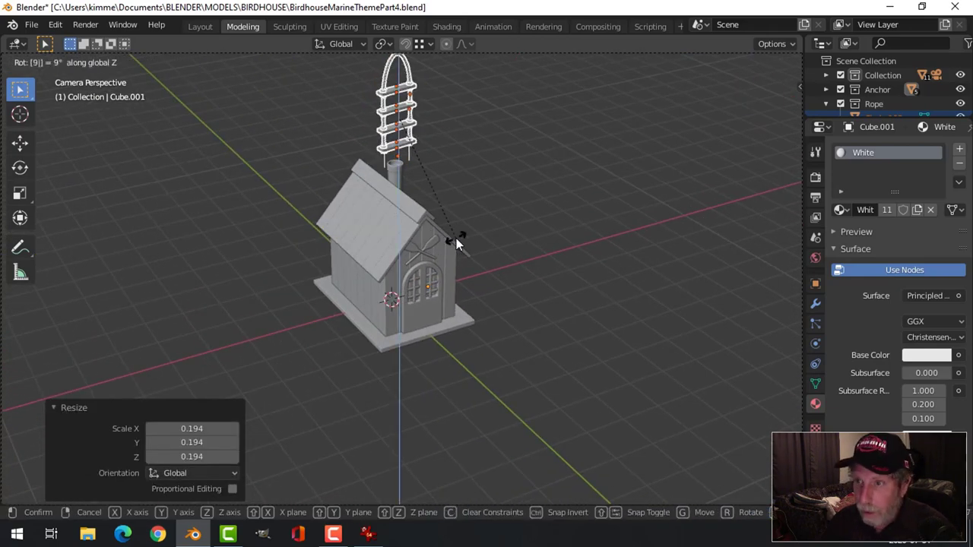
{"action": "key", "text": "Return"}
Step: Move the ladder about -1.85 m along X and -4.31 m along Z, beside the birdhouse's side wall
{"action": "key", "text": "g"}
{"action": "key", "text": "x"}
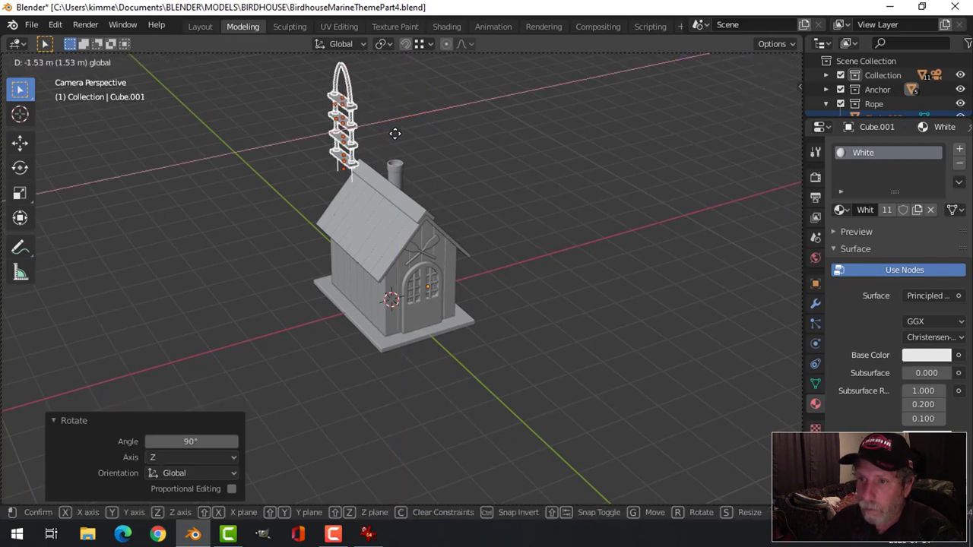
{"action": "left_click", "coordinate": [329, 79]}
{"action": "key", "text": "g"}
{"action": "key", "text": "z"}
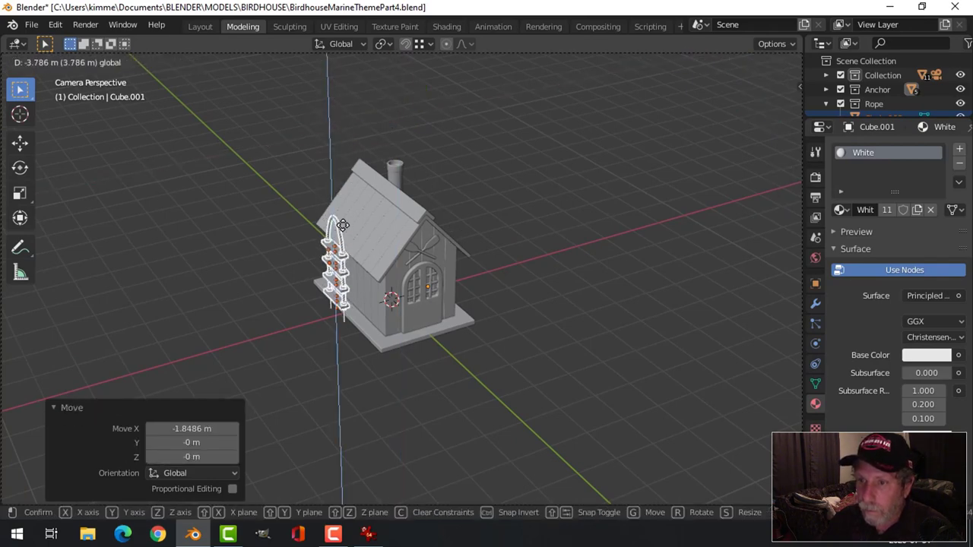
{"action": "left_click", "coordinate": [348, 234]}
Step: Scale the ladder to about 0.586 and move it about 0.72 m along X toward the side wall
{"action": "key", "text": "KP_0"}
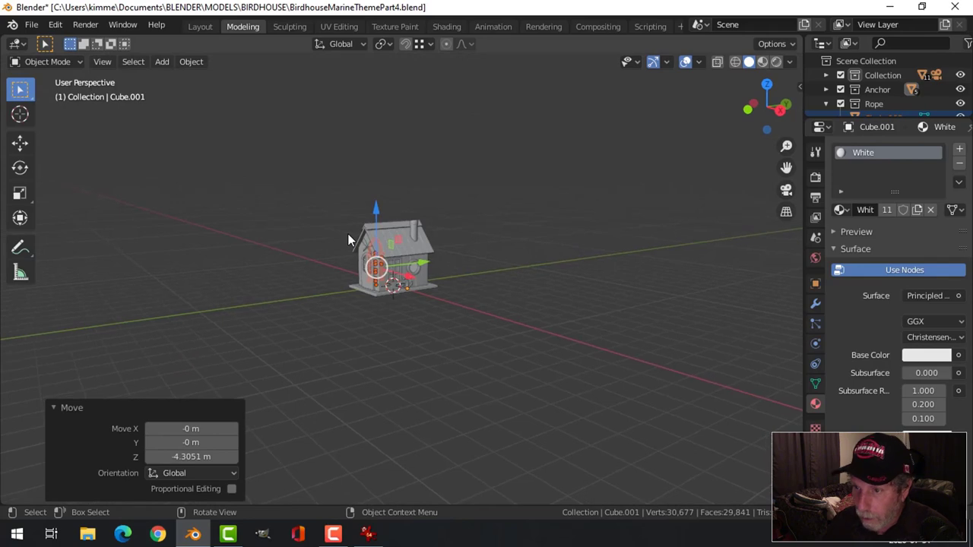
{"action": "key", "text": "KP_Decimal"}
{"action": "middle_click_drag", "start_coordinate": [315, 272], "coordinate": [447, 289]}
{"action": "key", "text": "s"}
{"action": "left_click", "coordinate": [452, 288]}
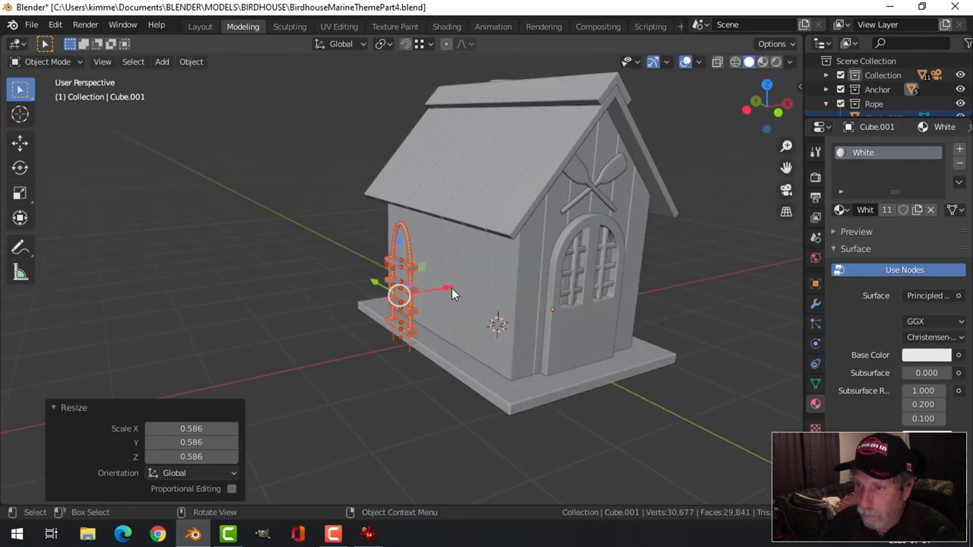
{"action": "key", "text": "g"}
{"action": "left_click", "coordinate": [512, 268]}
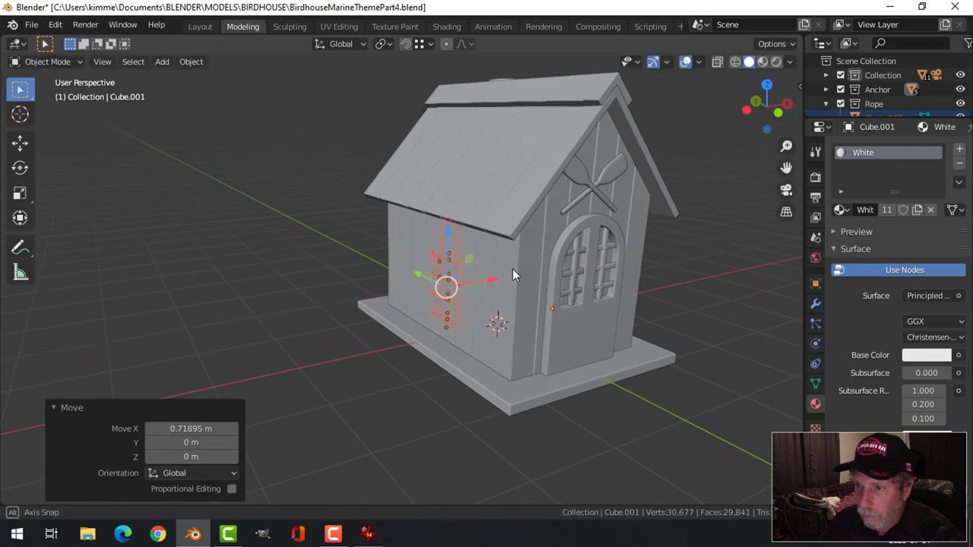
Step: Pull the ladder out of the wall by about 0.16 m along X and lower it about 0.087 m along Z
{"action": "middle_click_drag", "start_coordinate": [512, 268], "coordinate": [502, 290]}
{"action": "key", "text": "g"}
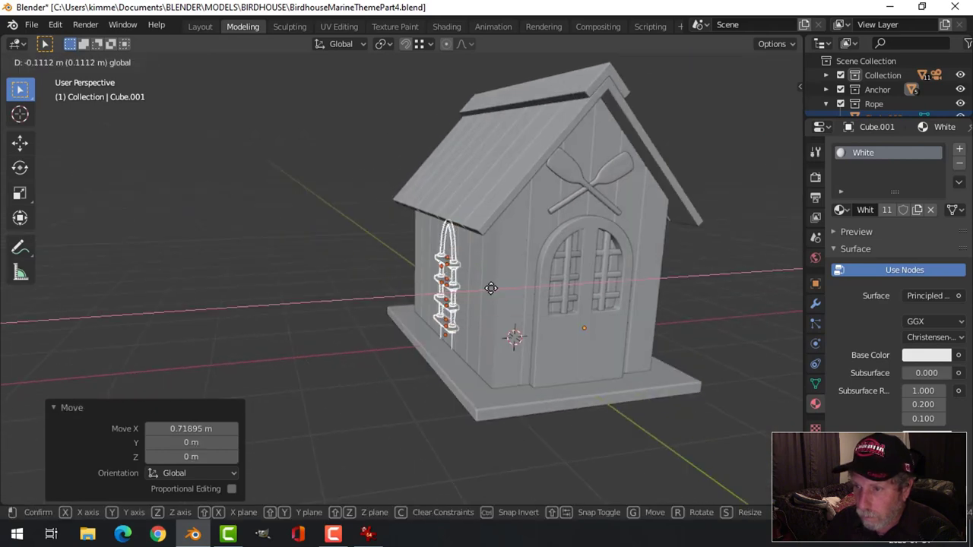
{"action": "key", "text": "Escape"}
{"action": "key", "text": "g"}
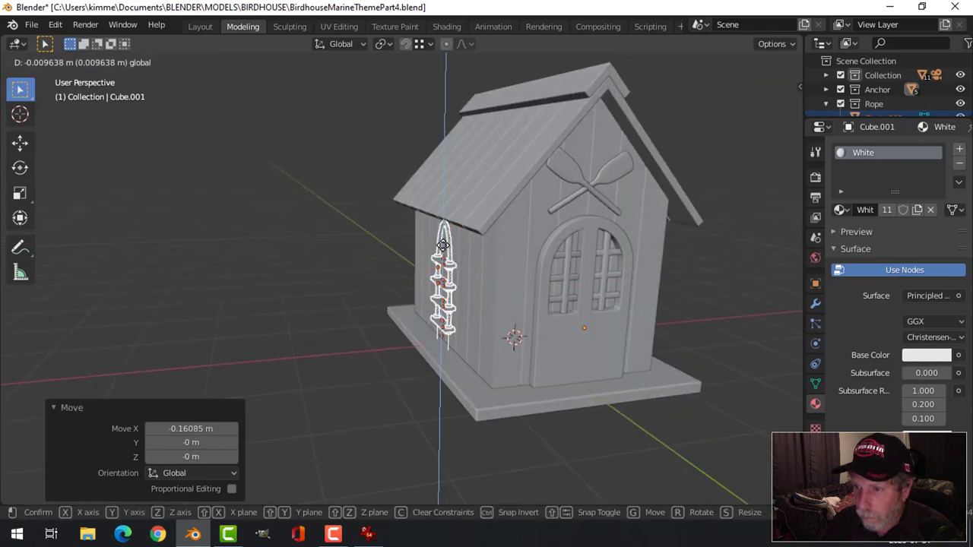
{"action": "key", "text": "z"}
{"action": "left_click", "coordinate": [491, 296]}
Step: Slide the ladder along Y toward the far end of the side wall and deselect it
{"action": "middle_click_drag", "start_coordinate": [491, 291], "coordinate": [322, 319]}
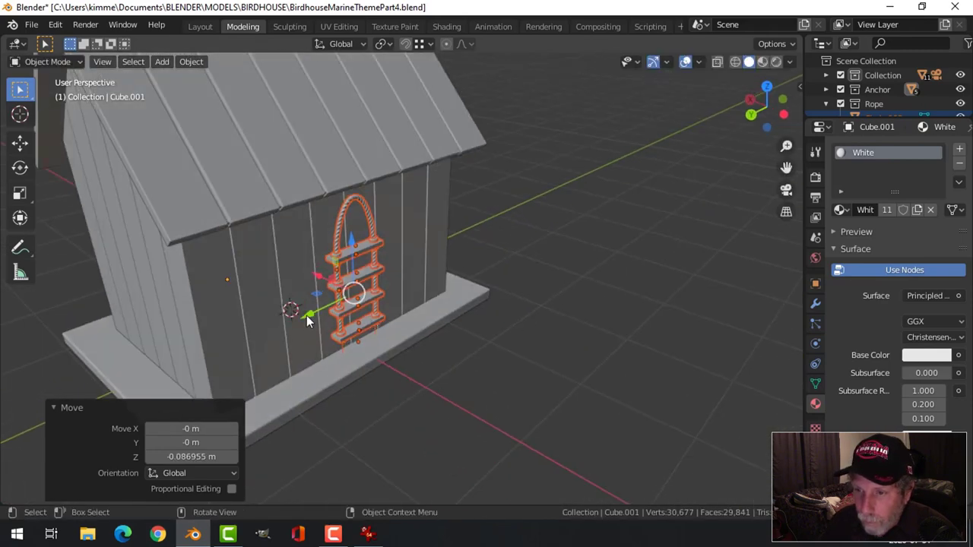
{"action": "key", "text": "g"}
{"action": "left_click", "coordinate": [363, 285]}
{"action": "left_click", "coordinate": [549, 251]}
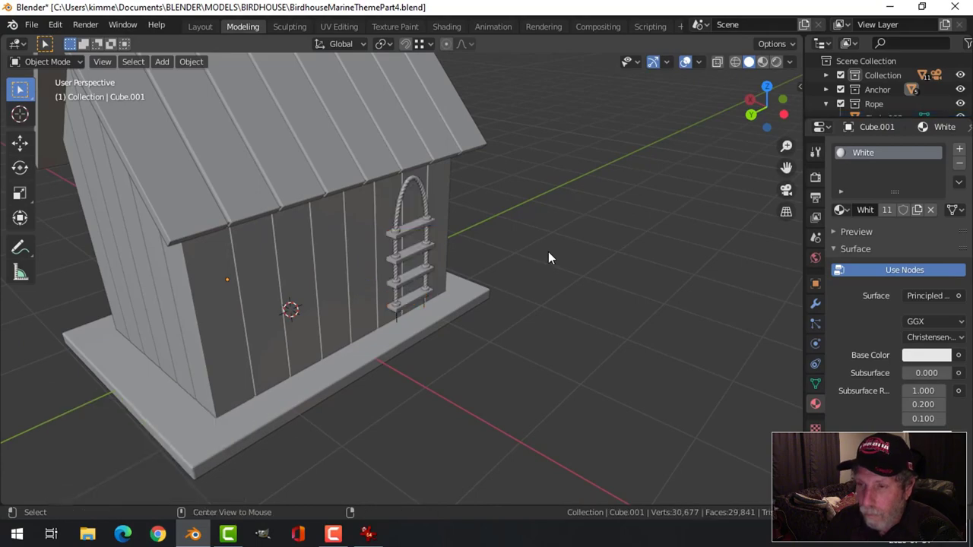
Step: Select all objects of the Rope collection and shift them about -0.048 m along X, away from the wall
{"action": "middle_click_drag", "start_coordinate": [548, 252], "coordinate": [337, 267]}
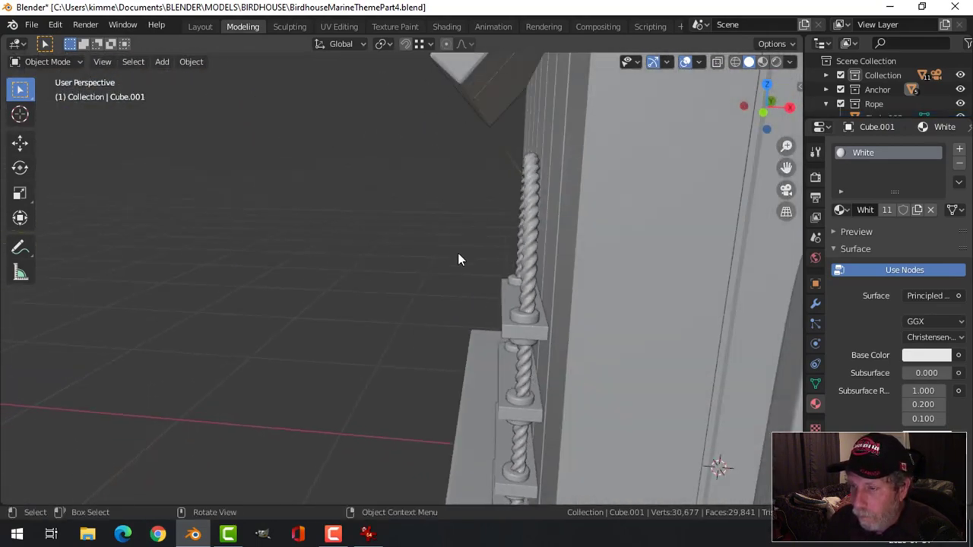
{"action": "right_click", "coordinate": [866, 105]}
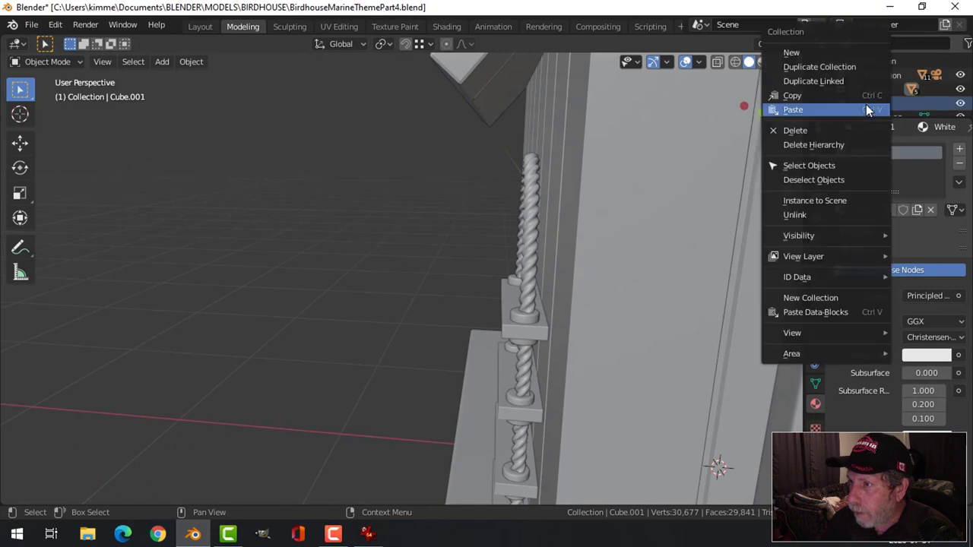
{"action": "left_click", "coordinate": [809, 166]}
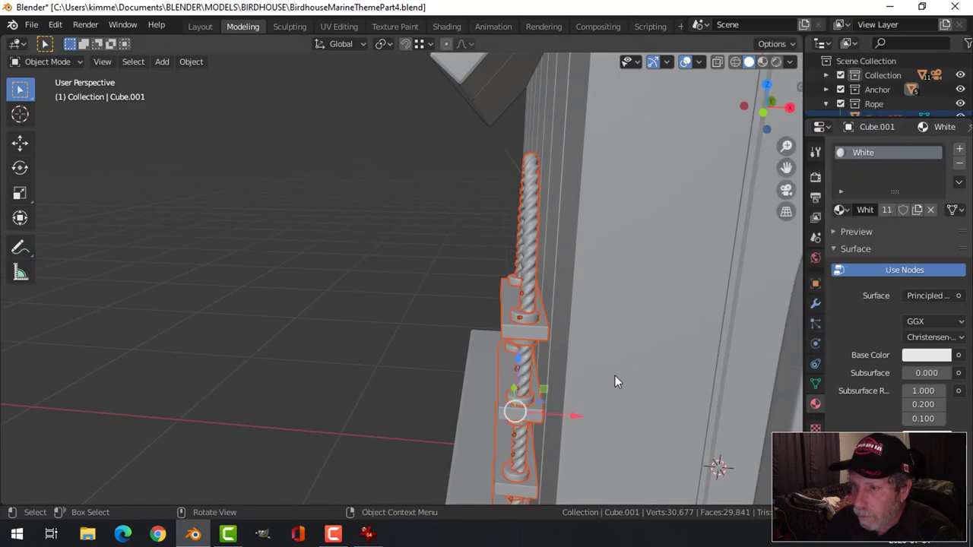
{"action": "mouse_move", "coordinate": [575, 423]}
{"action": "left_mouse_down"}
{"action": "mouse_move", "coordinate": [570, 413]}
{"action": "mouse_move", "coordinate": [557, 418]}
{"action": "left_mouse_up"}
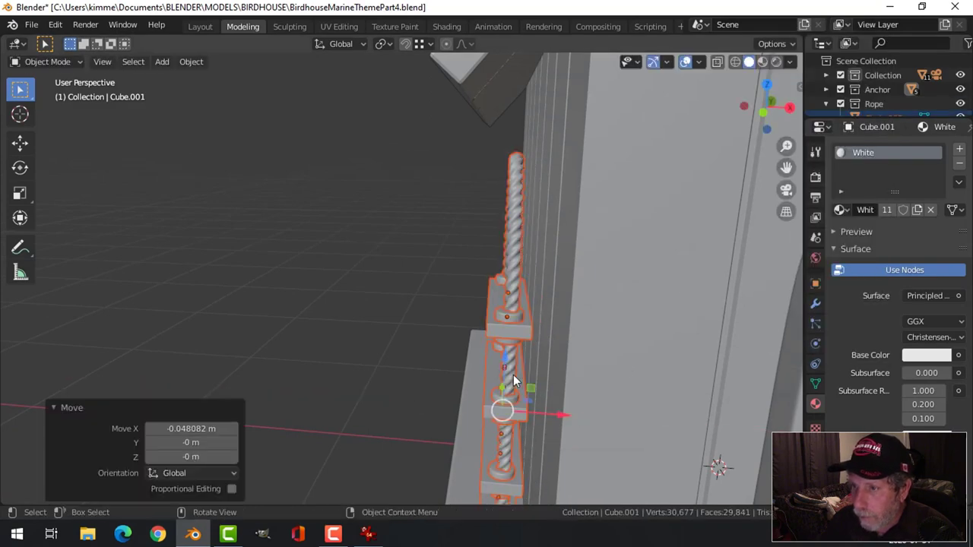
{"action": "key", "text": "alt+a"}
Step: Select the Rope collection's objects and isolate the ladder by hiding everything else
{"action": "scroll", "coordinate": [457, 322], "scroll_direction": "down", "scroll_amount": 5}
{"action": "middle_click_drag", "start_coordinate": [457, 323], "coordinate": [568, 306]}
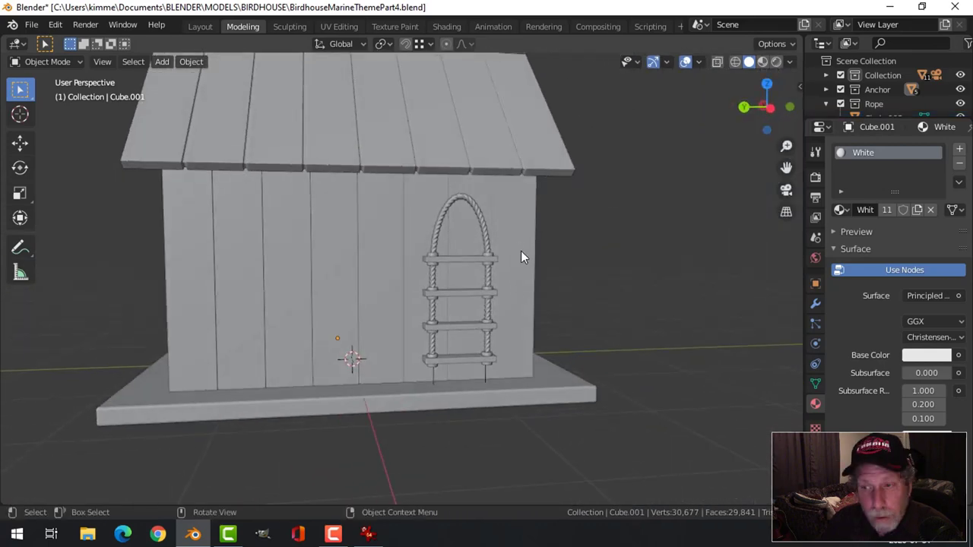
{"action": "middle_click_drag", "start_coordinate": [521, 250], "coordinate": [560, 301]}
{"action": "middle_click_drag", "start_coordinate": [427, 201], "coordinate": [412, 222]}
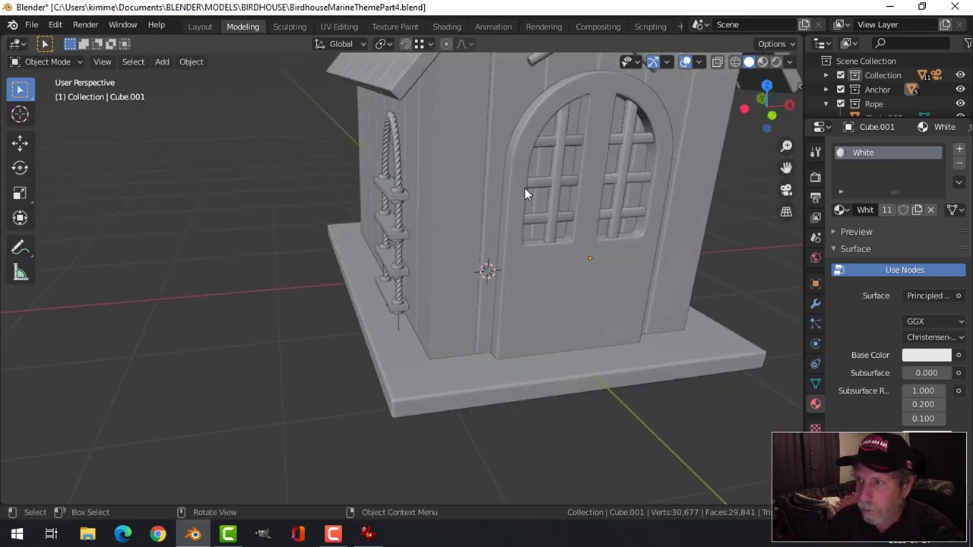
{"action": "left_click", "coordinate": [883, 106]}
{"action": "right_click", "coordinate": [883, 106]}
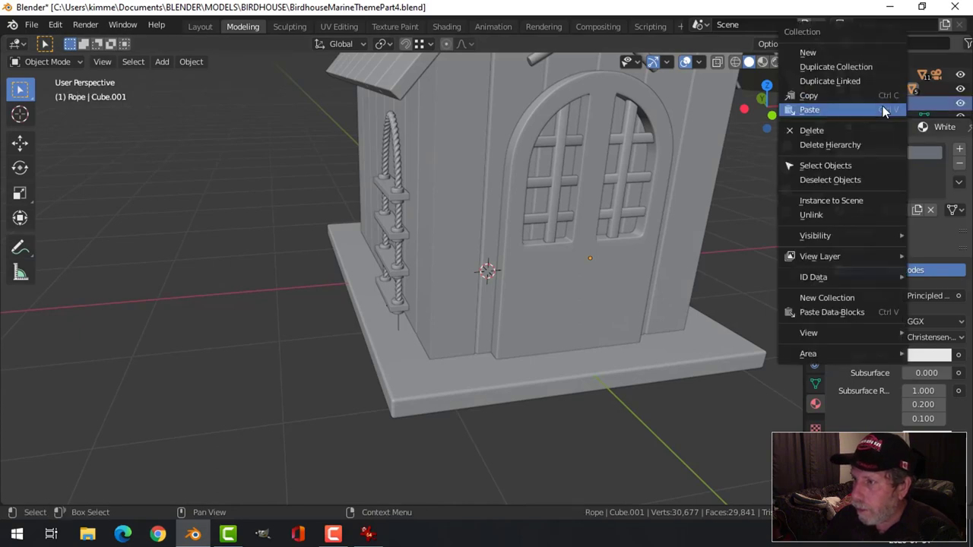
{"action": "left_click", "coordinate": [823, 166]}
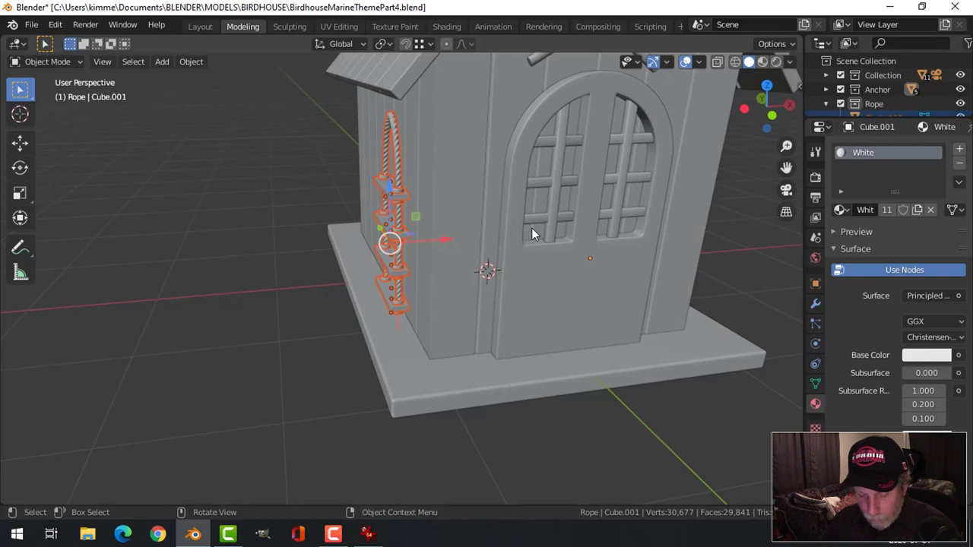
{"action": "key", "text": "shift+h"}
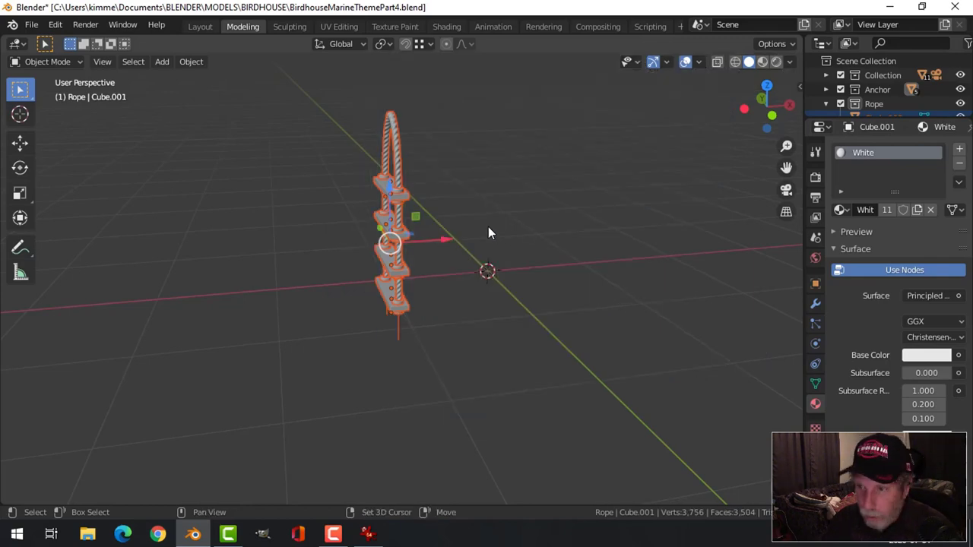
Step: Add a plane, raise it along Z to near the rope arch's height, and scale its mesh to about 0.174
{"action": "key", "text": "shift+a"}
{"action": "left_click", "coordinate": [543, 226]}
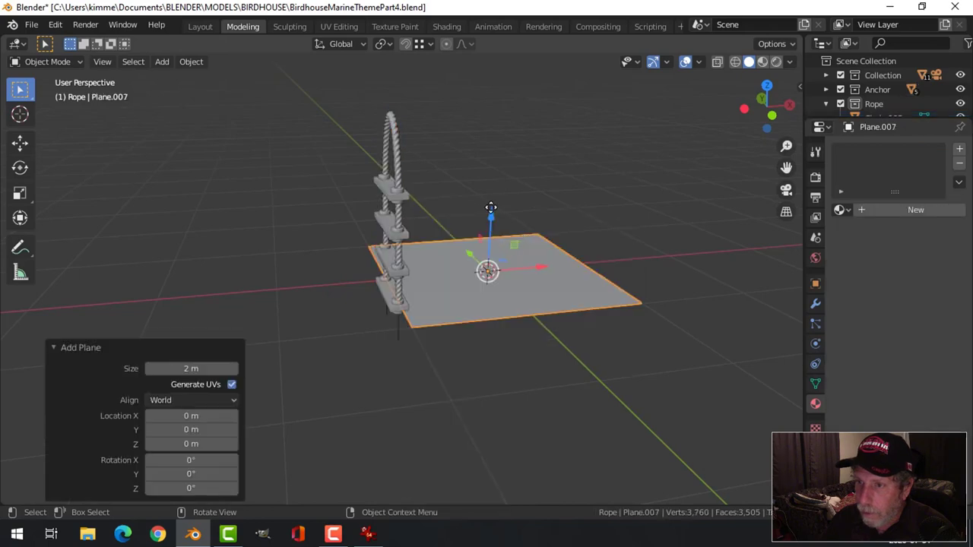
{"action": "key", "text": "g"}
{"action": "key", "text": "z"}
{"action": "left_click", "coordinate": [603, 150]}
{"action": "key", "text": "Tab"}
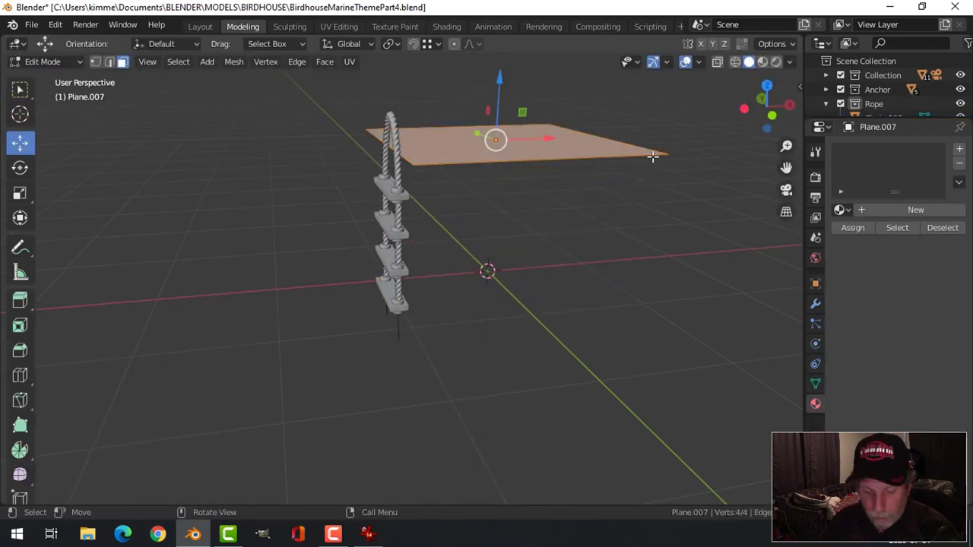
{"action": "key", "text": "s"}
{"action": "left_click", "coordinate": [541, 144]}
Step: Move the plane's mesh about -0.94 m along X and -0.86 m along Y, next to the rope arch
{"action": "key", "text": "g"}
{"action": "key", "text": "x"}
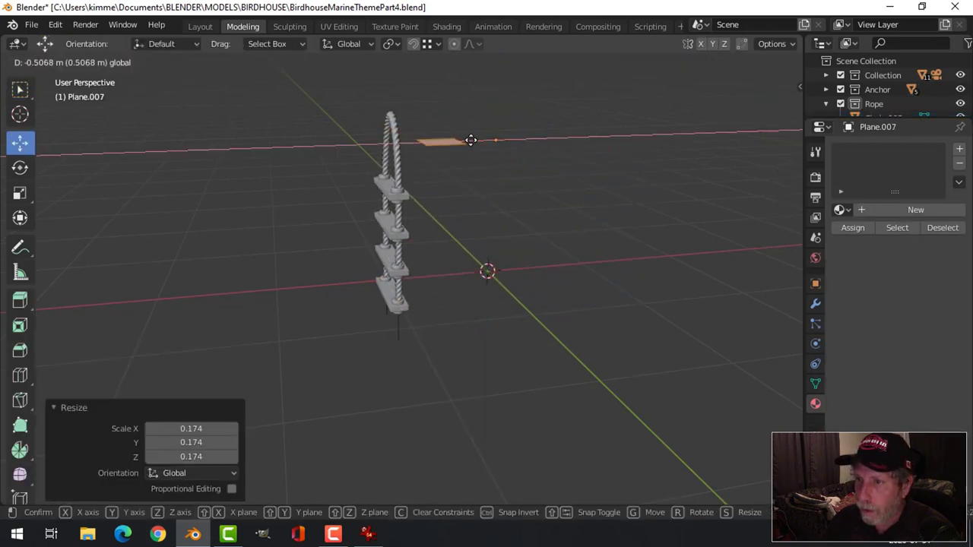
{"action": "left_click", "coordinate": [445, 141]}
{"action": "middle_click_drag", "start_coordinate": [445, 142], "coordinate": [506, 211]}
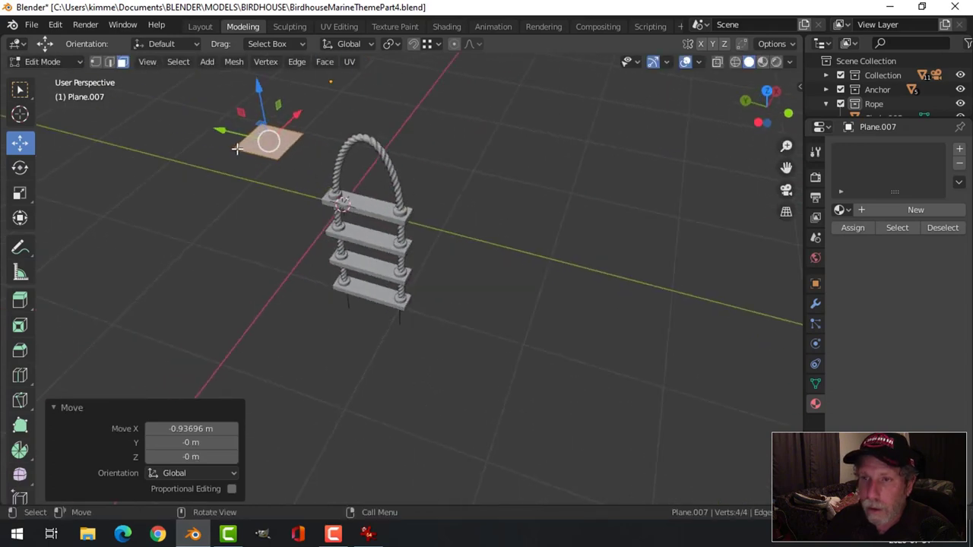
{"action": "key", "text": "g"}
{"action": "key", "text": "y"}
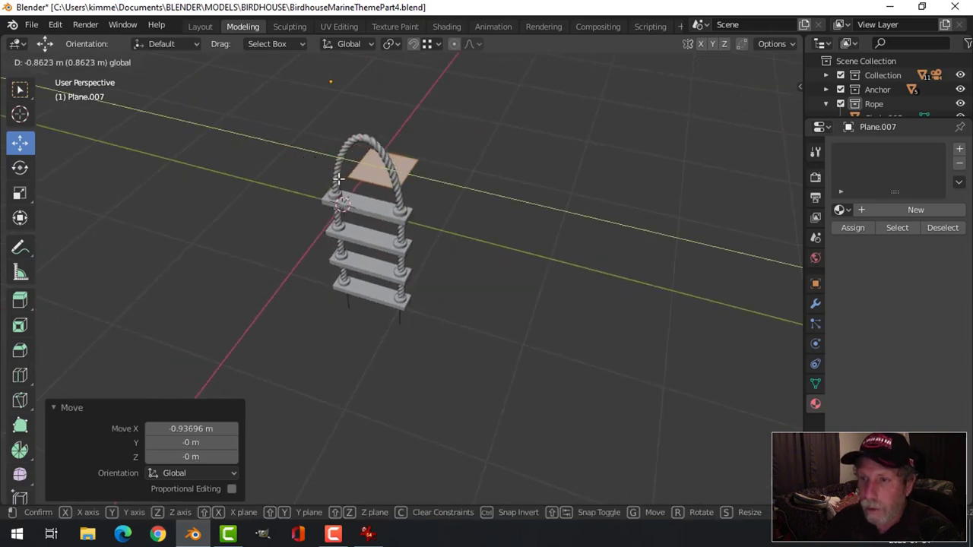
{"action": "left_click", "coordinate": [337, 176]}
Step: From the top view, shift the plane in X across the rope and center it with about 0.04 m along Y
{"action": "key", "text": "KP_7"}
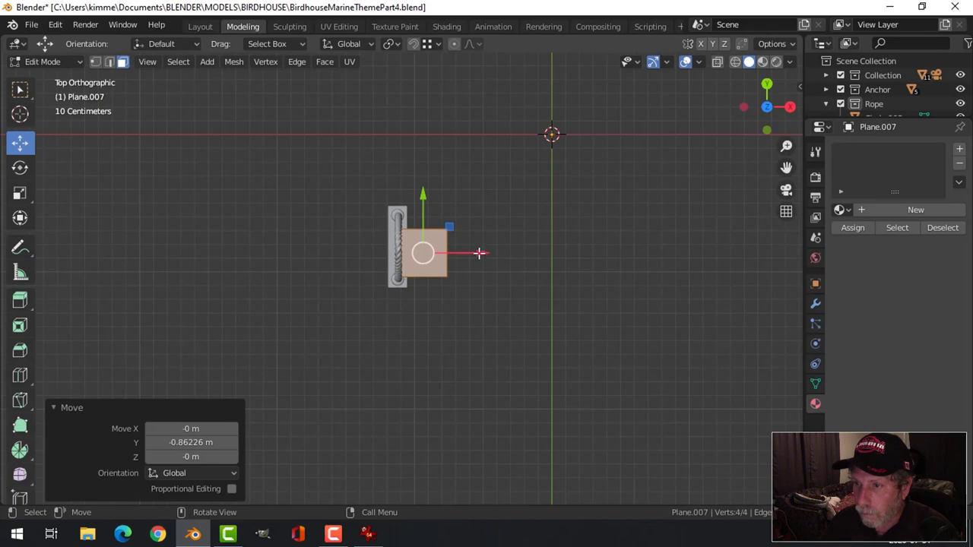
{"action": "left_click_drag", "start_coordinate": [480, 253], "coordinate": [463, 253]}
{"action": "left_click_drag", "start_coordinate": [412, 198], "coordinate": [414, 190]}
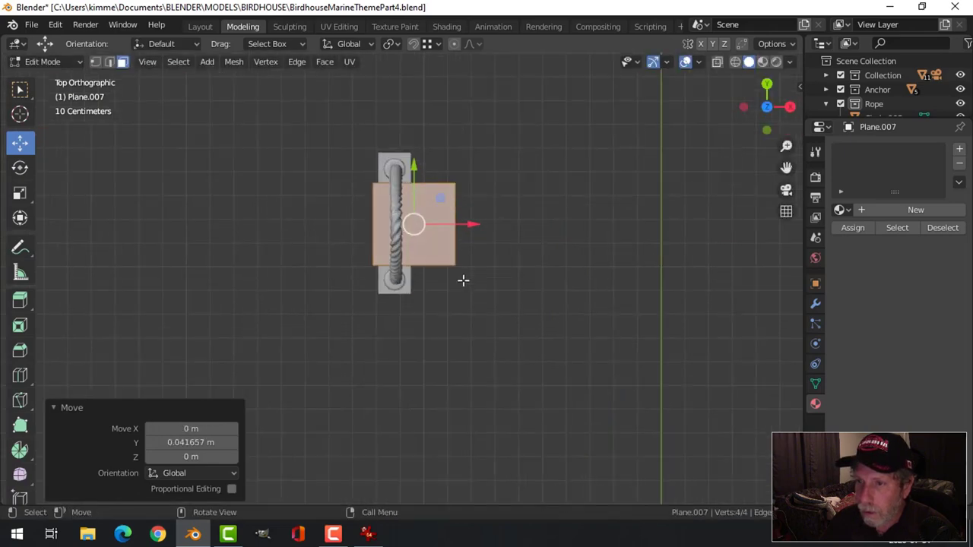
Step: Merge the plane's vertices in pairs at their centers, leaving a single edge that crosses under the rope arch
{"action": "middle_click_drag", "start_coordinate": [463, 279], "coordinate": [482, 192]}
{"action": "key", "text": "1"}
{"action": "key", "text": "alt+a"}
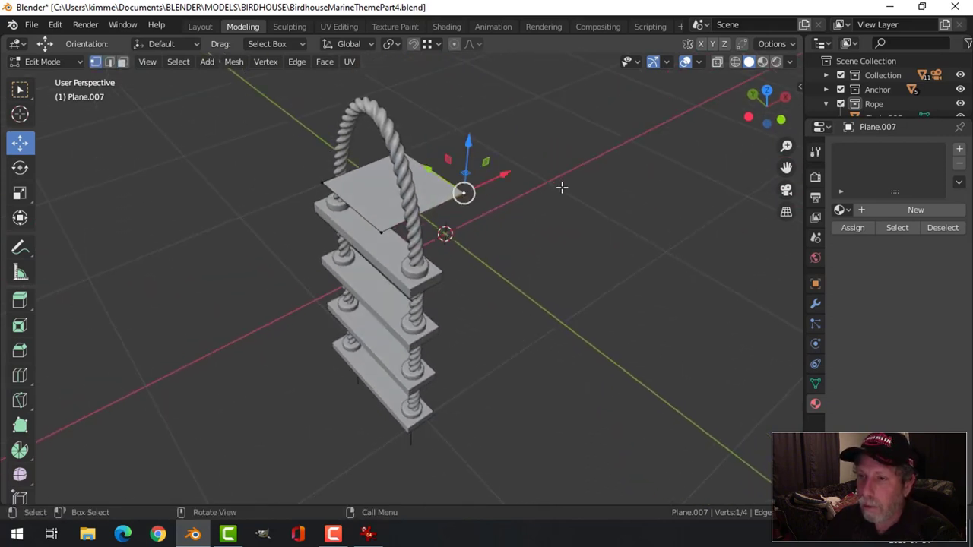
{"action": "middle_click_drag", "start_coordinate": [562, 187], "coordinate": [440, 211]}
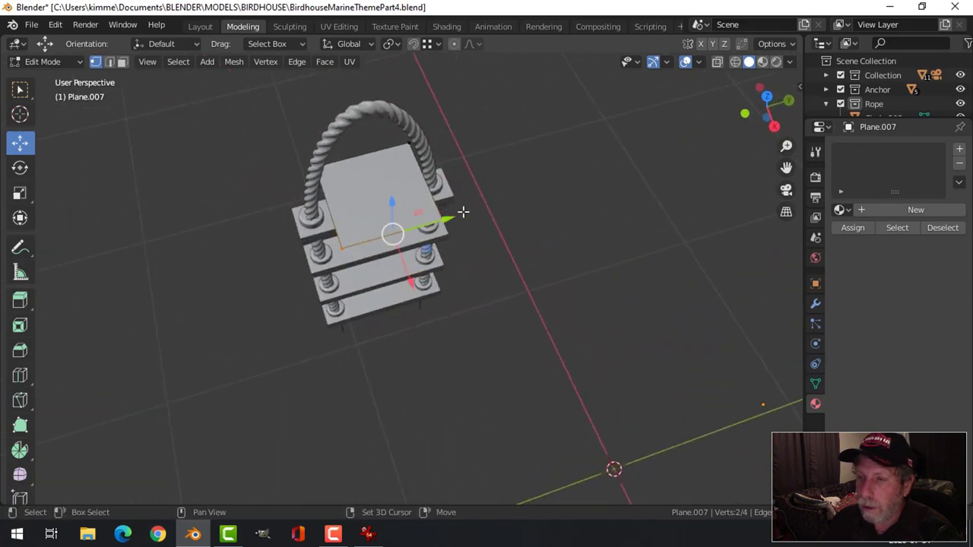
{"action": "key", "text": "m"}
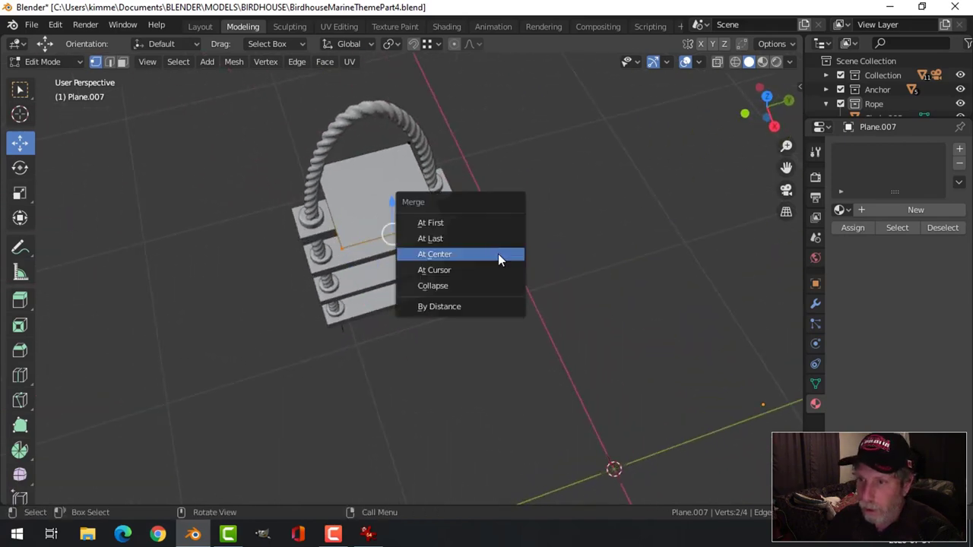
{"action": "left_click", "coordinate": [498, 254]}
{"action": "left_click", "coordinate": [409, 142]}
{"action": "middle_click_drag", "start_coordinate": [312, 165], "coordinate": [448, 204]}
{"action": "key", "text": "m"}
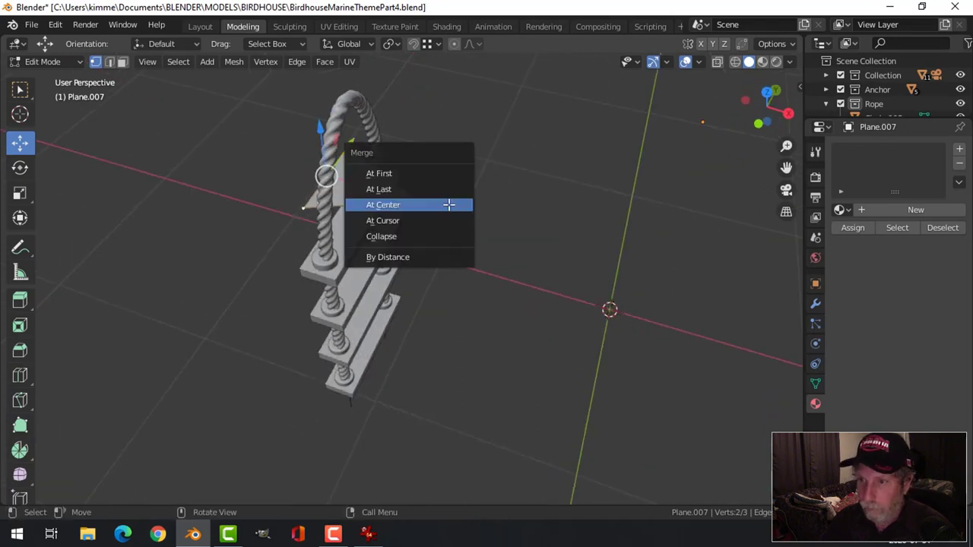
{"action": "left_click", "coordinate": [446, 204]}
Step: From the front view, raise the edge along Z to just below the top of the rope arch
{"action": "middle_click_drag", "start_coordinate": [419, 256], "coordinate": [447, 211]}
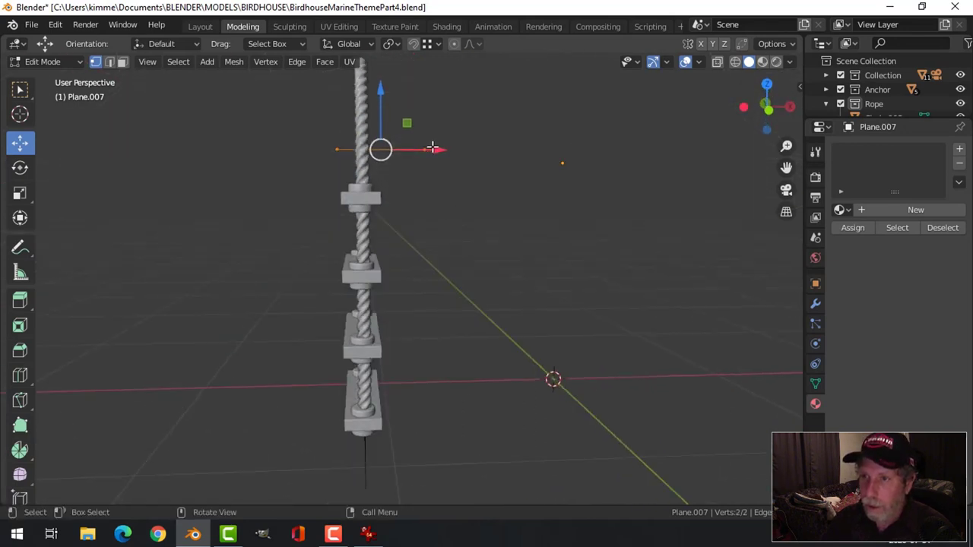
{"action": "scroll", "coordinate": [436, 182], "scroll_direction": "down", "scroll_amount": 2}
{"action": "key", "text": "KP_1"}
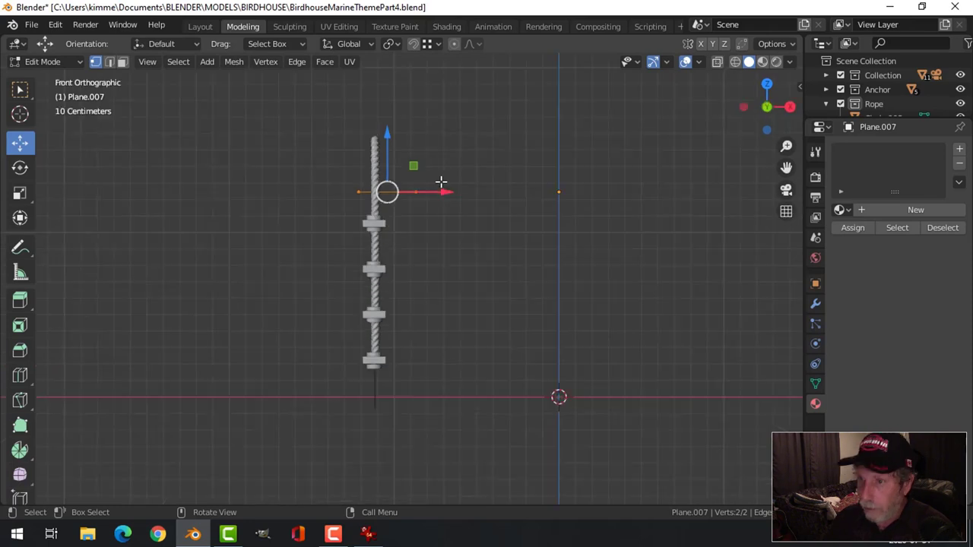
{"action": "left_click_drag", "start_coordinate": [388, 135], "coordinate": [398, 92]}
{"action": "left_click", "coordinate": [350, 134]}
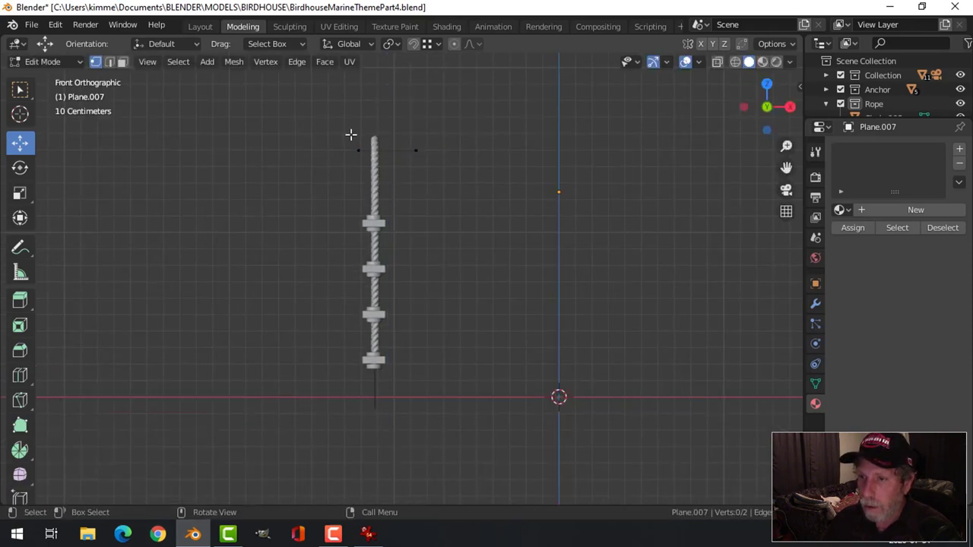
Step: Extrude the edge's house-side end vertex straight up, then shift the resulting upright in X closer to the rope
{"action": "middle_click_drag", "start_coordinate": [512, 182], "coordinate": [493, 243], "text": "shift"}
{"action": "key", "text": "e"}
{"action": "right_click", "coordinate": [485, 238]}
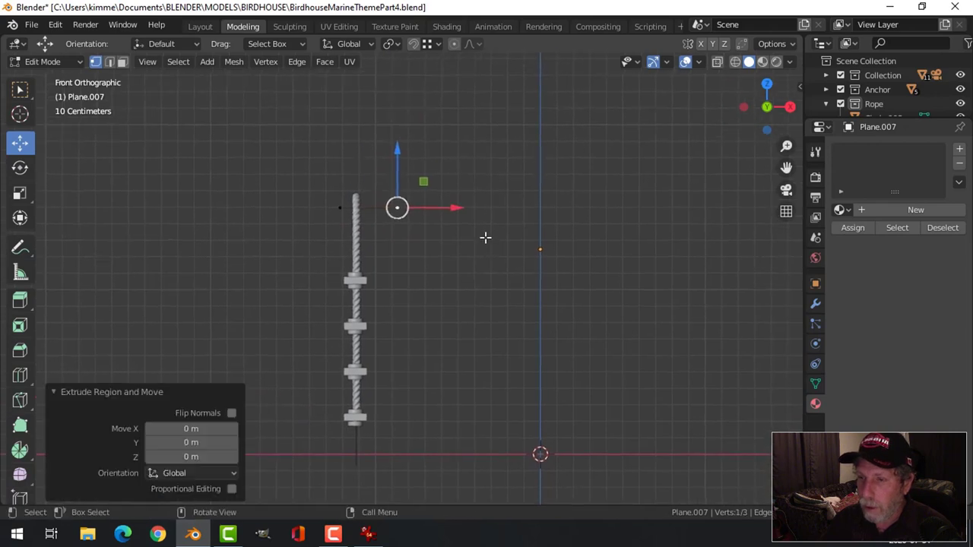
{"action": "left_click_drag", "start_coordinate": [396, 147], "coordinate": [395, 185]}
{"action": "key", "text": "g"}
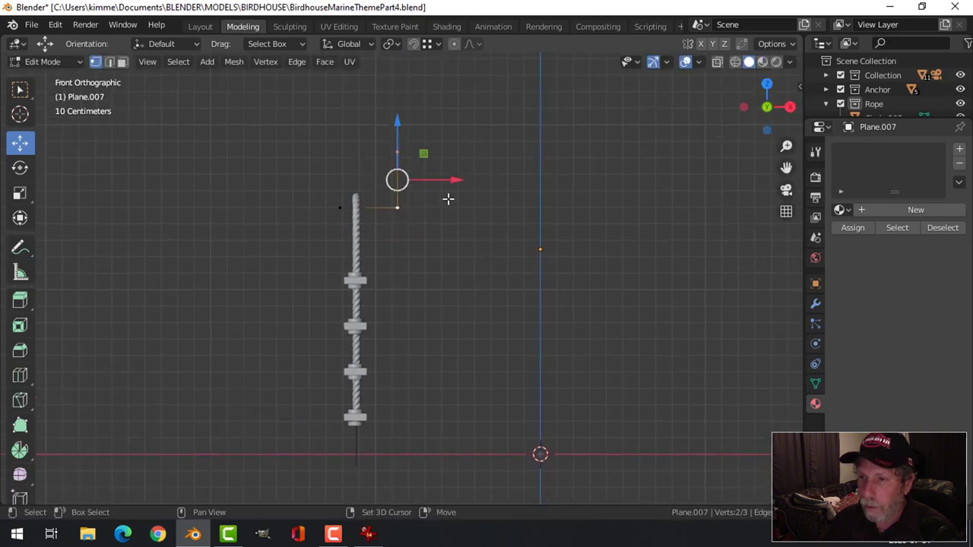
{"action": "left_click", "coordinate": [400, 164]}
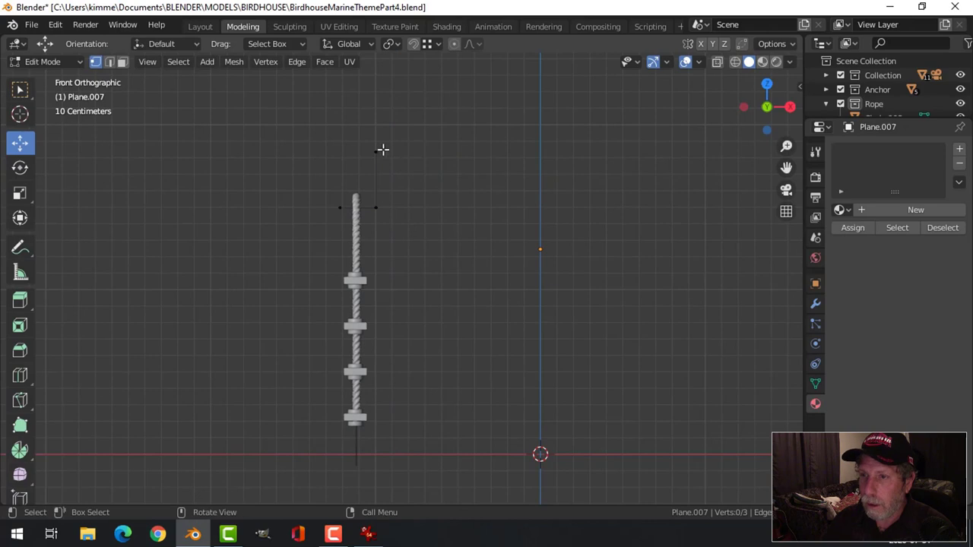
Step: Extrude the upright's top vertex about 0.49 m along X toward the birdhouse
{"action": "key", "text": "e"}
{"action": "right_click", "coordinate": [443, 156]}
{"action": "left_click_drag", "start_coordinate": [438, 152], "coordinate": [475, 149]}
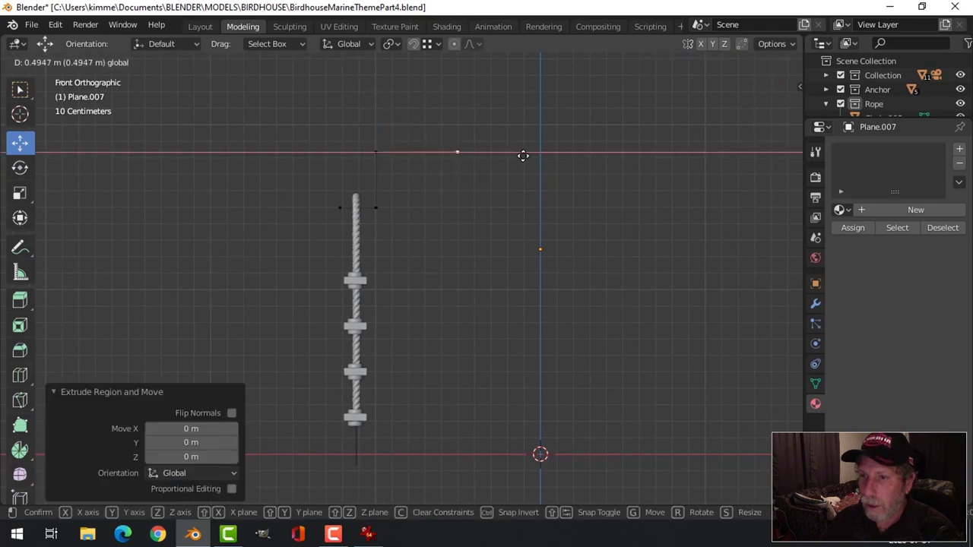
{"action": "left_click", "coordinate": [523, 156]}
Step: Extrude the profile's outer end vertex a short distance up along Z to form the hook's lip
{"action": "left_click", "coordinate": [338, 200]}
{"action": "key", "text": "e"}
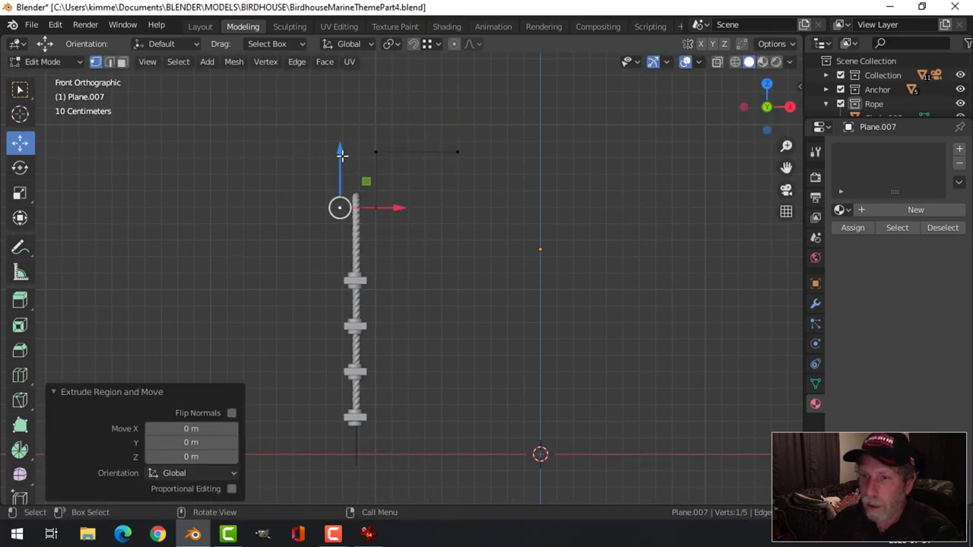
{"action": "key", "text": "z"}
{"action": "left_click", "coordinate": [342, 132]}
Step: Bevel the hook profile's three corner vertices with 2 segments and a width of about 0.044 m, then return to Object Mode
{"action": "middle_click_drag", "start_coordinate": [437, 206], "coordinate": [483, 271]}
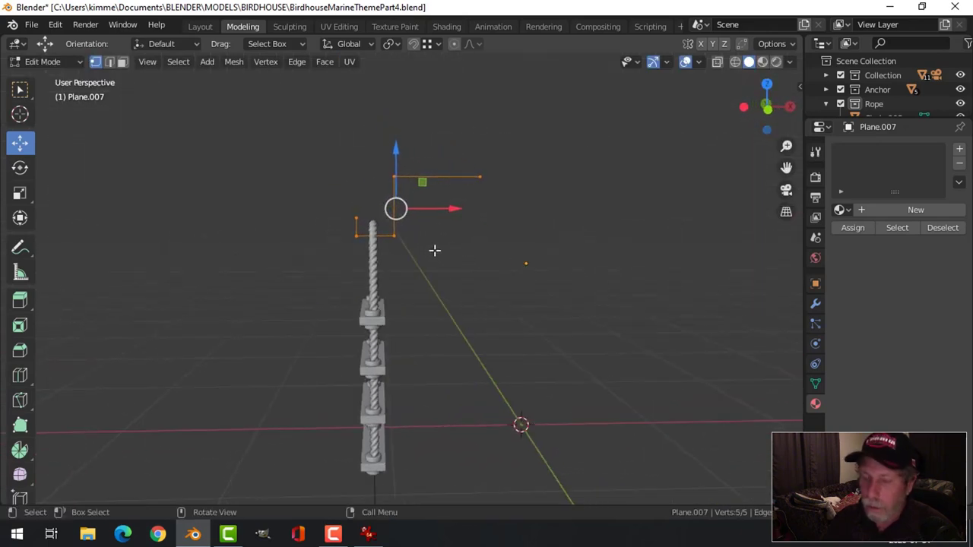
{"action": "key", "text": "alt+a"}
{"action": "left_click", "coordinate": [411, 236], "text": "shift"}
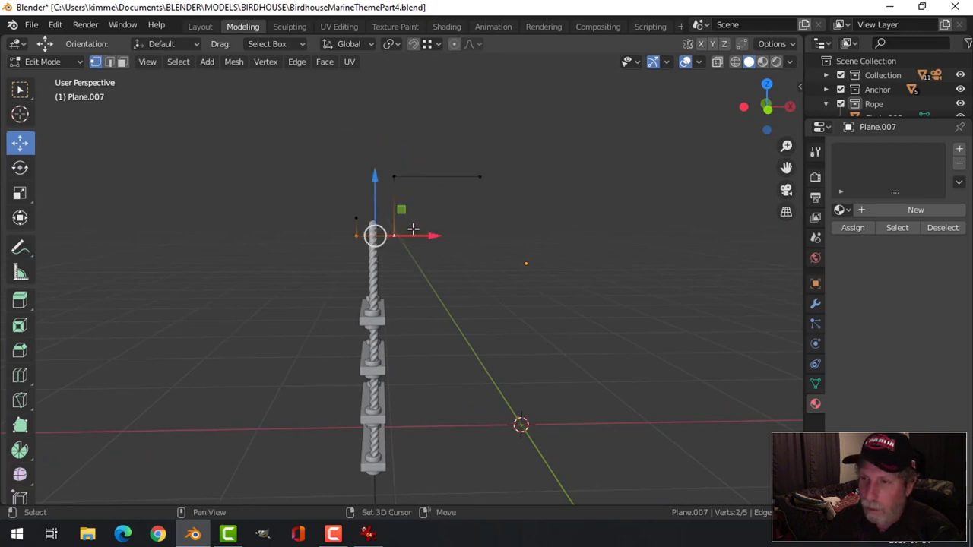
{"action": "left_click", "coordinate": [394, 173], "text": "shift"}
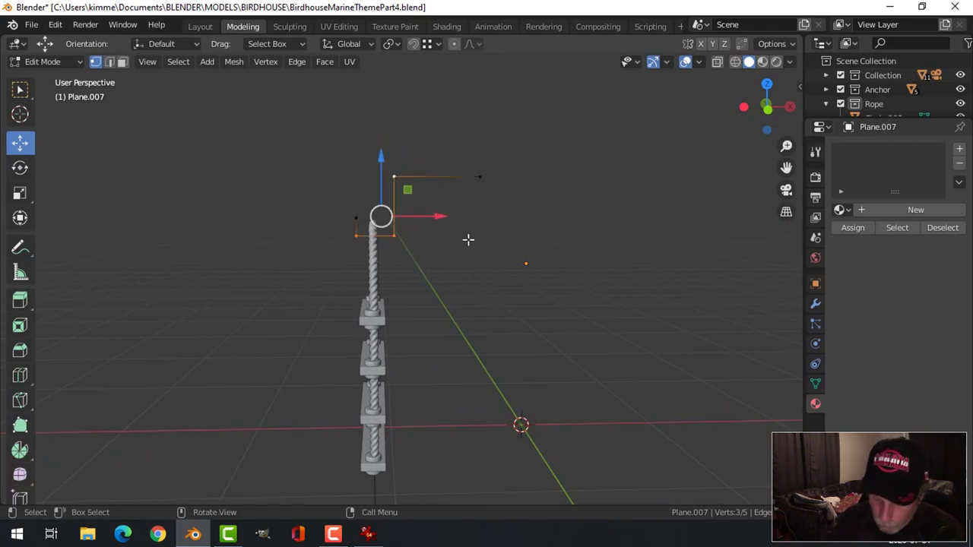
{"action": "key", "text": "ctrl+shift+b"}
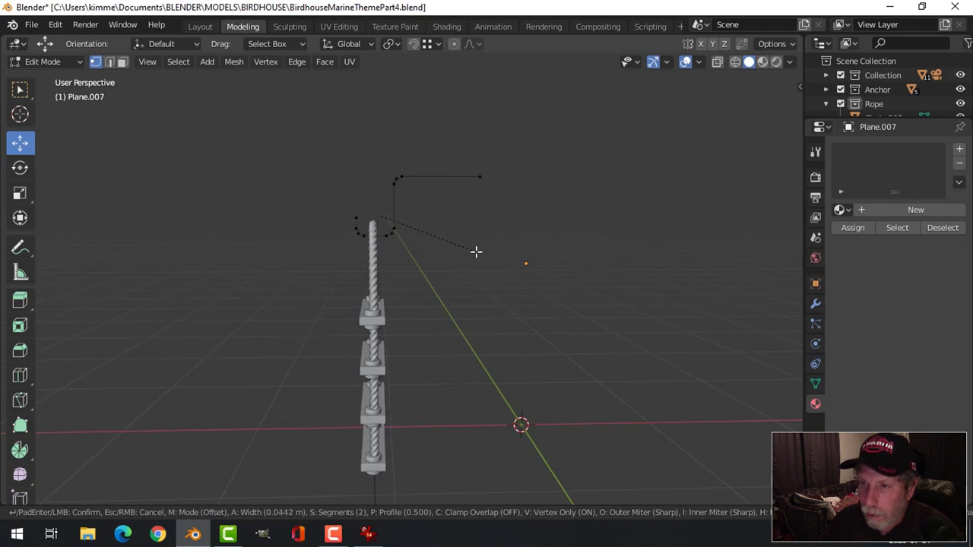
{"action": "left_click", "coordinate": [476, 252]}
{"action": "key", "text": "Tab"}
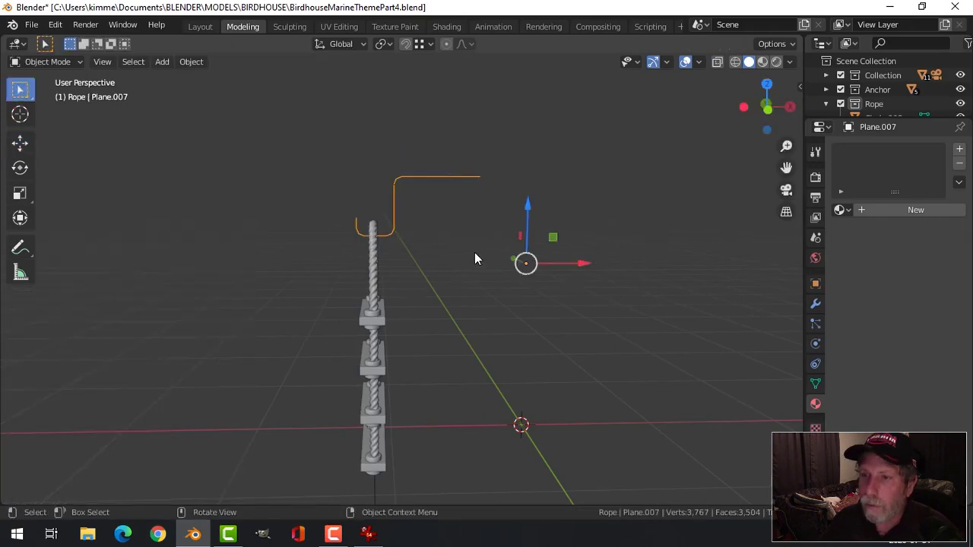
Step: Convert the hook profile mesh to a curve
{"action": "middle_click_drag", "start_coordinate": [423, 249], "coordinate": [274, 180]}
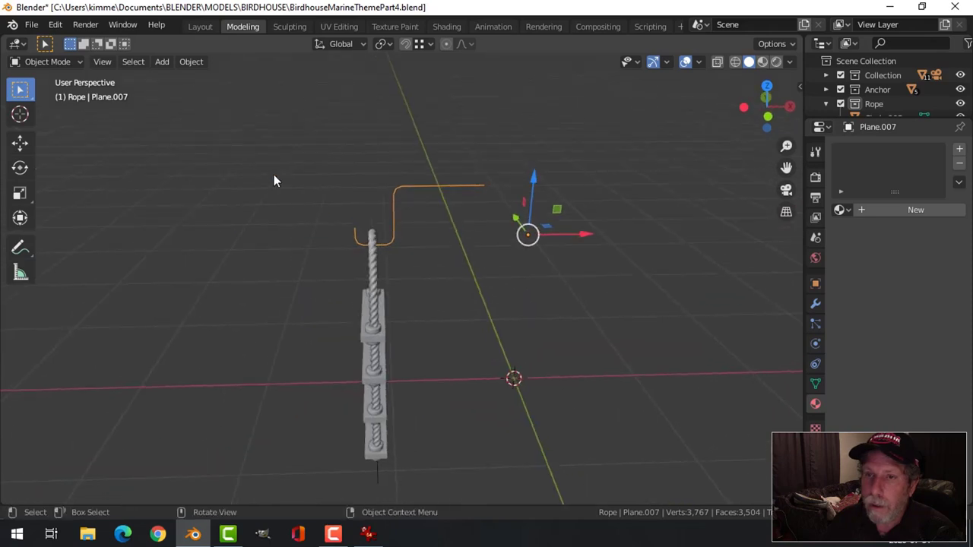
{"action": "left_click", "coordinate": [190, 64]}
{"action": "mouse_move", "coordinate": [228, 437]}
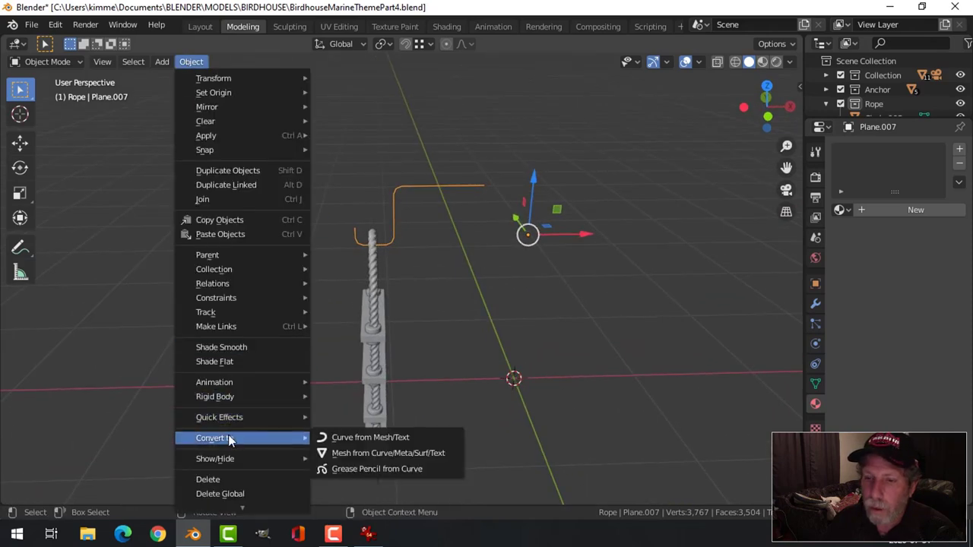
{"action": "left_click", "coordinate": [357, 432]}
Step: Give the hook curve a bevel depth of 0.04 m to make it a round rod, then deselect it
{"action": "left_click", "coordinate": [816, 365]}
{"action": "scroll", "coordinate": [886, 314], "scroll_direction": "down", "scroll_amount": 2}
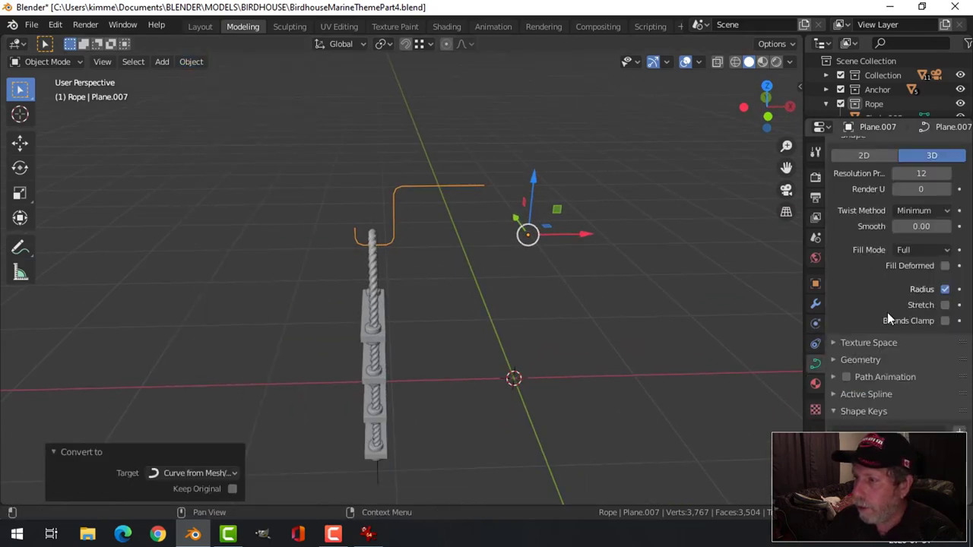
{"action": "left_click", "coordinate": [839, 361]}
{"action": "scroll", "coordinate": [860, 363], "scroll_direction": "down", "scroll_amount": 3}
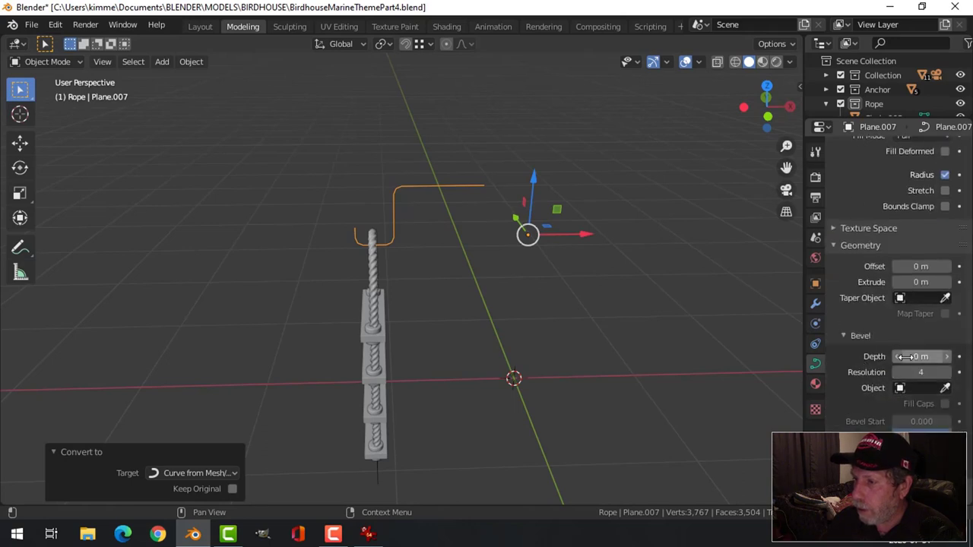
{"action": "left_click_drag", "start_coordinate": [905, 357], "coordinate": [929, 356]}
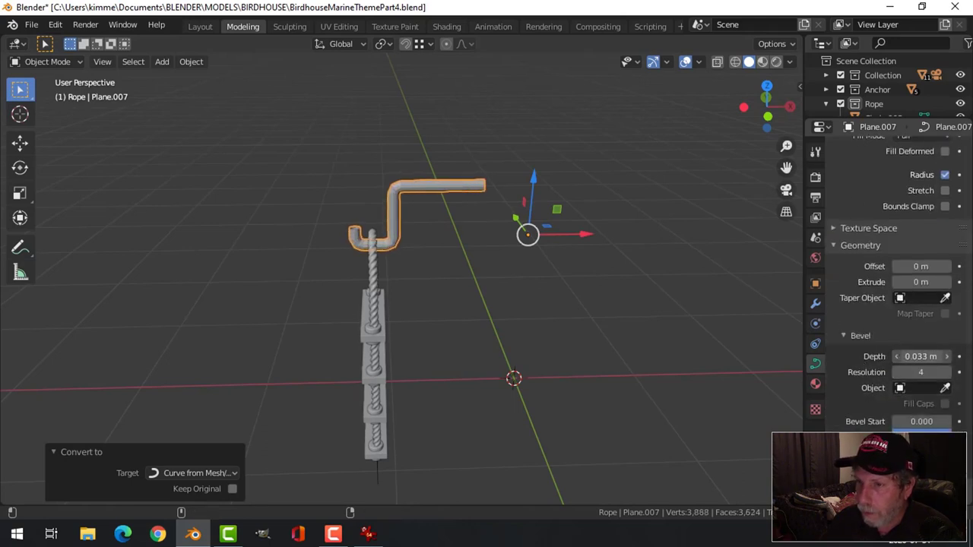
{"action": "right_click", "coordinate": [448, 185]}
{"action": "key", "text": "Escape"}
{"action": "left_click", "coordinate": [413, 87]}
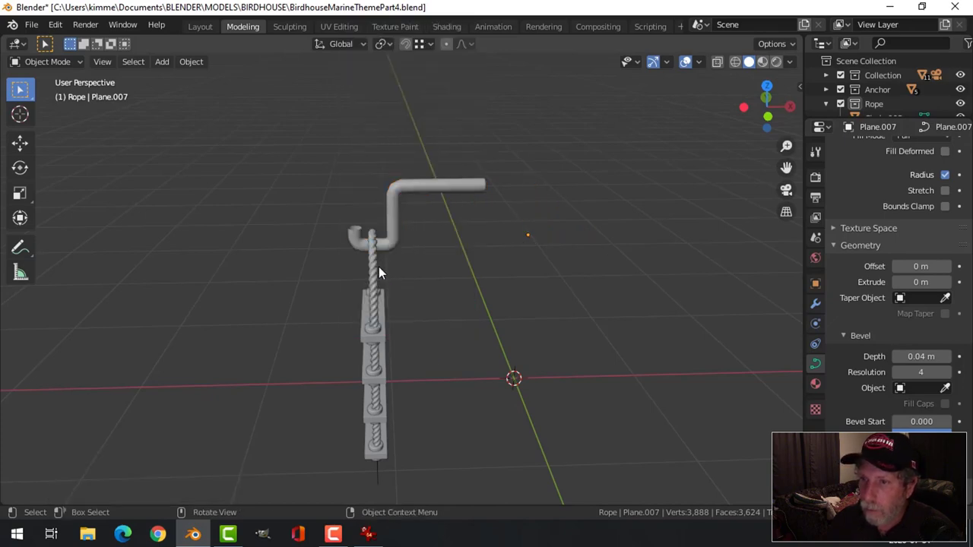
Step: Leave the isolated view to show the whole birdhouse and move the hook into the Rope collection
{"action": "middle_click_drag", "start_coordinate": [378, 267], "coordinate": [422, 228]}
{"action": "key", "text": "KP_Divide"}
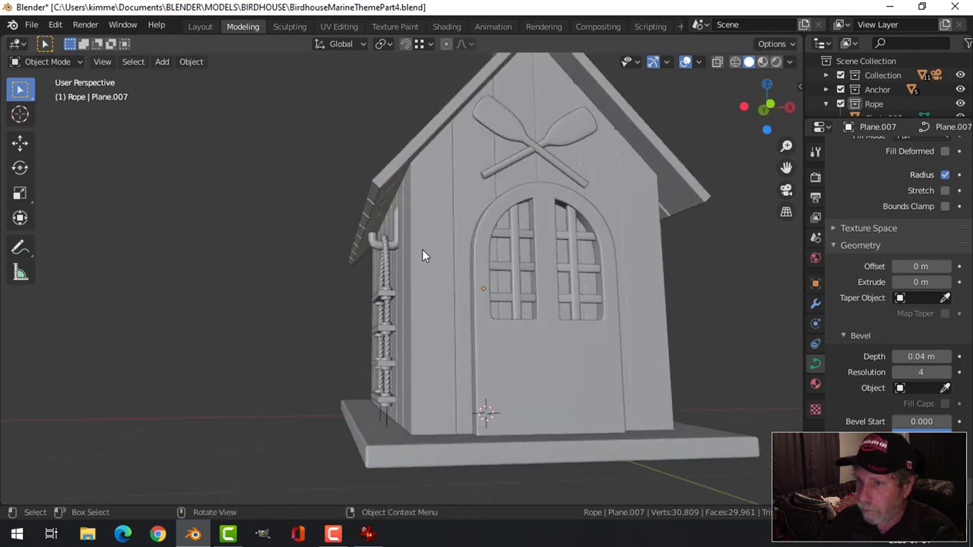
{"action": "left_click", "coordinate": [390, 246]}
{"action": "left_click", "coordinate": [370, 241]}
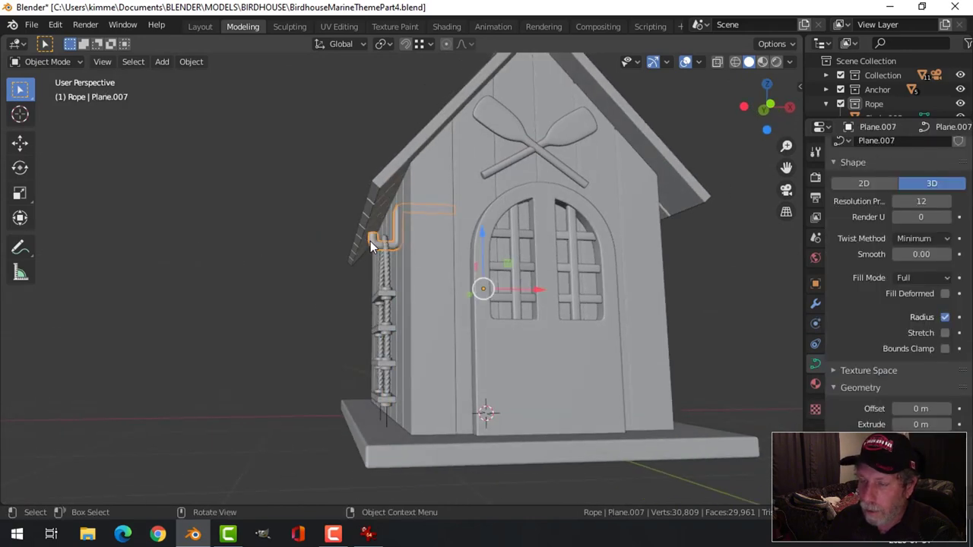
{"action": "right_click", "coordinate": [370, 241]}
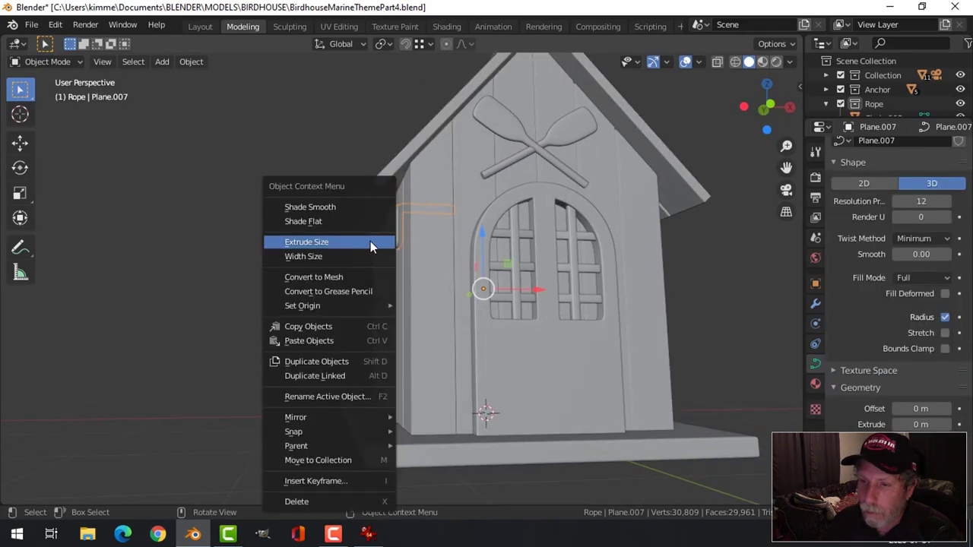
{"action": "left_click", "coordinate": [343, 462]}
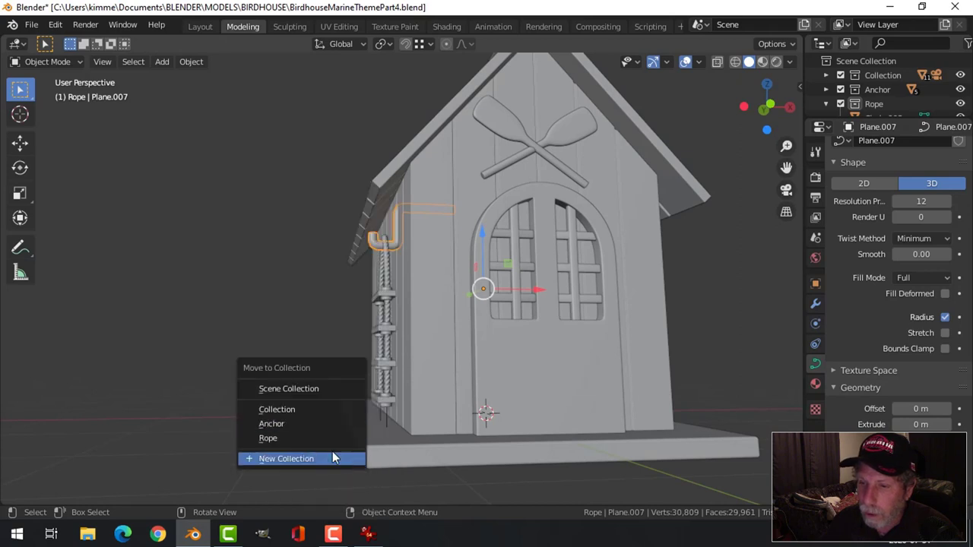
{"action": "left_click", "coordinate": [295, 440]}
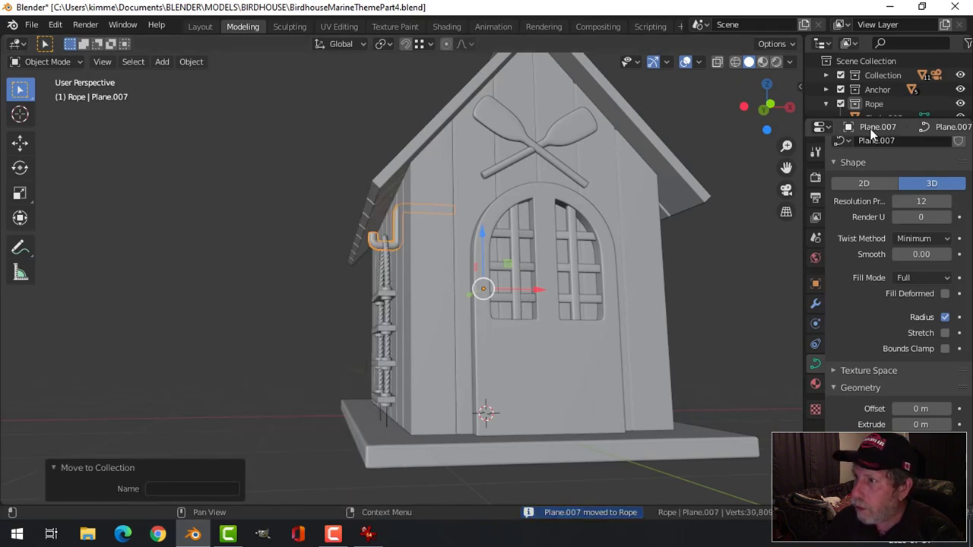
Step: Select all objects in the Rope collection and move them along X, clear of the birdhouse's side wall
{"action": "left_click", "coordinate": [826, 104]}
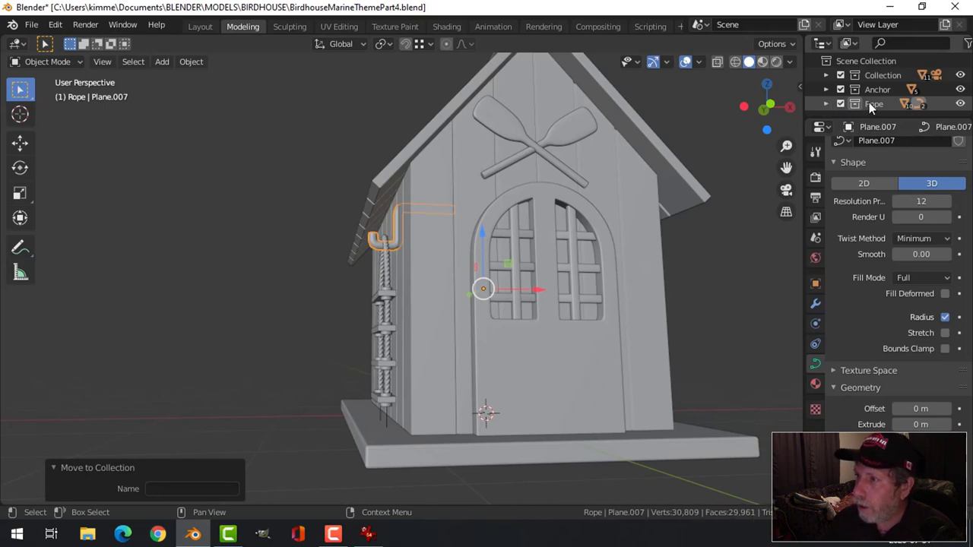
{"action": "left_click", "coordinate": [869, 102]}
{"action": "right_click", "coordinate": [869, 102]}
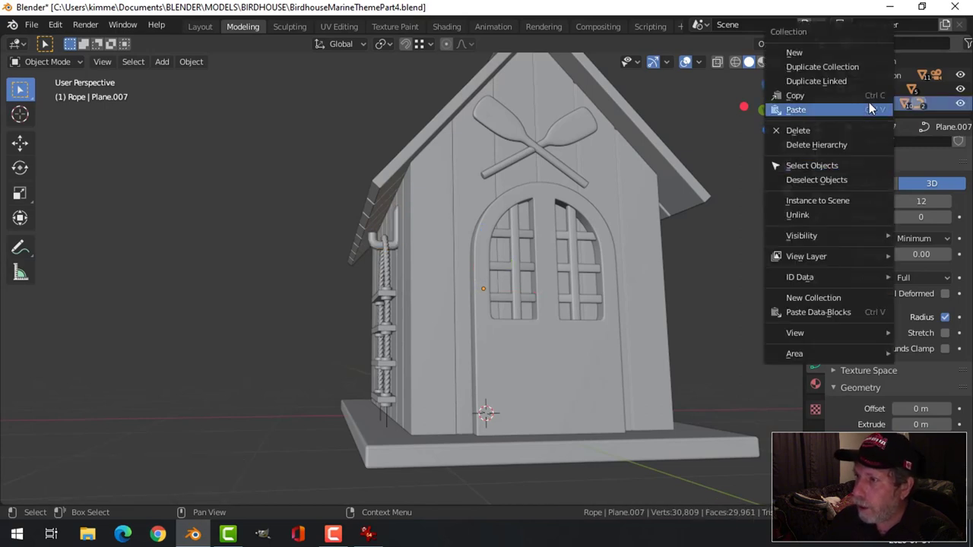
{"action": "left_click", "coordinate": [813, 165]}
{"action": "middle_click_drag", "start_coordinate": [384, 351], "coordinate": [429, 373]}
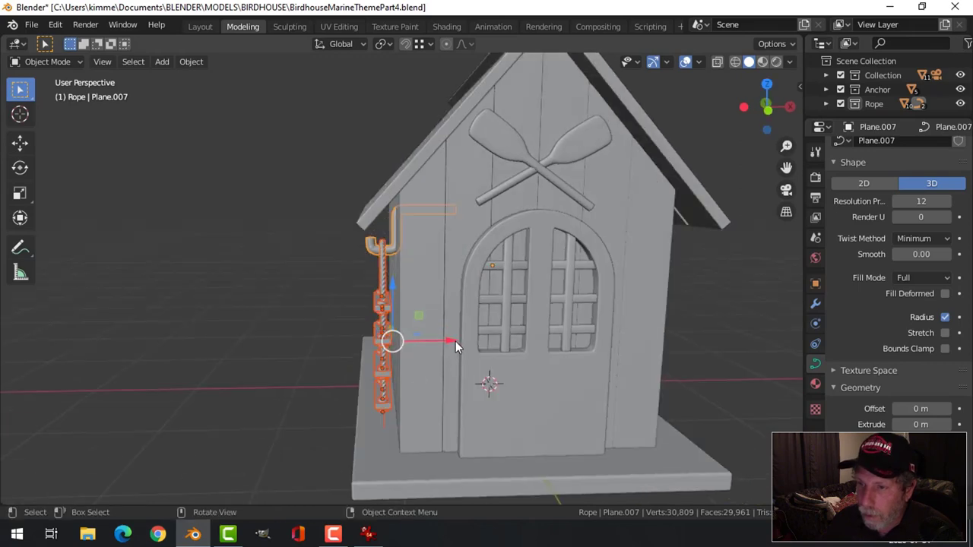
{"action": "left_click_drag", "start_coordinate": [455, 342], "coordinate": [331, 225]}
Step: Shorten the hook's horizontal arm by moving its end point about -0.32 m along X, and check it from the front
{"action": "left_click", "coordinate": [303, 216]}
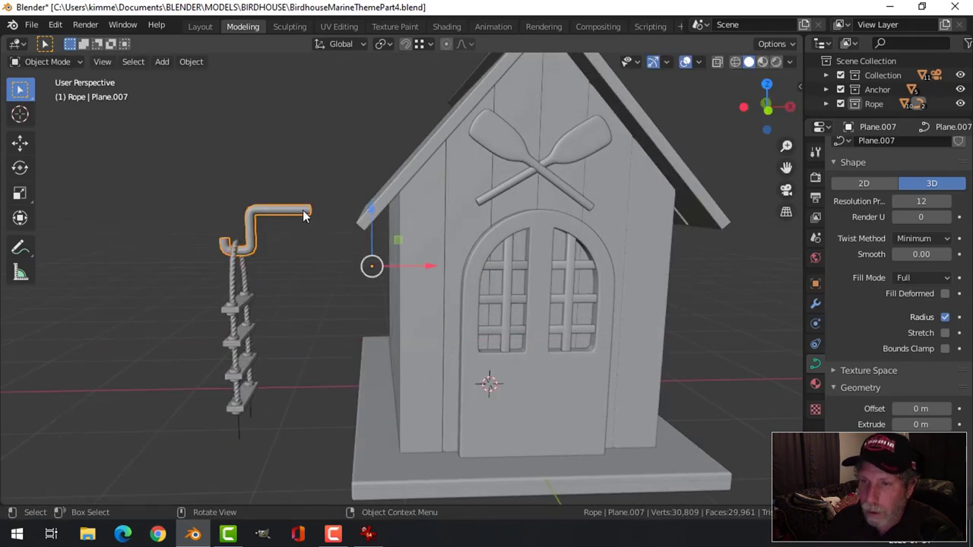
{"action": "key", "text": "Tab"}
{"action": "left_click", "coordinate": [312, 211]}
{"action": "middle_click_drag", "start_coordinate": [291, 269], "coordinate": [349, 297]}
{"action": "scroll", "coordinate": [437, 230], "scroll_direction": "up", "scroll_amount": 2}
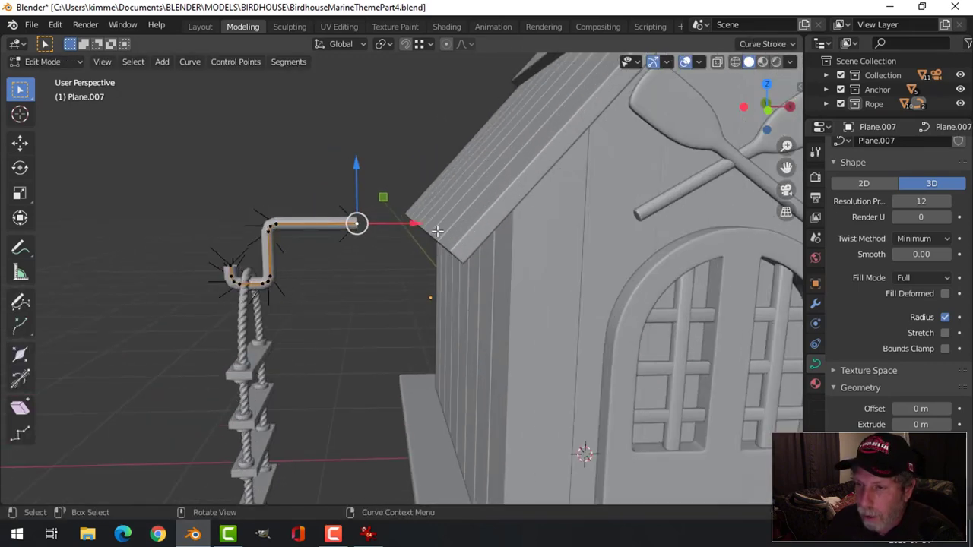
{"action": "left_click_drag", "start_coordinate": [417, 225], "coordinate": [358, 233]}
{"action": "middle_click_drag", "start_coordinate": [312, 288], "coordinate": [339, 291]}
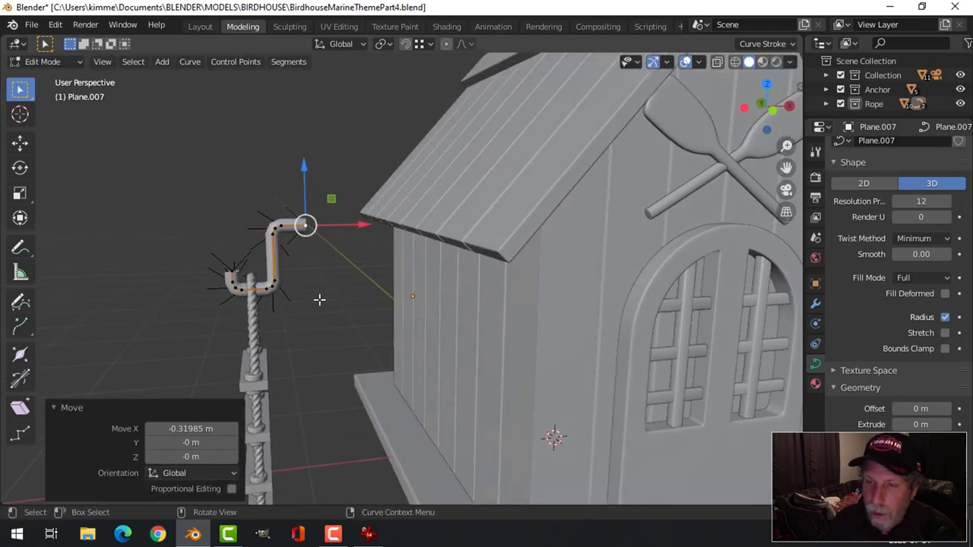
{"action": "key", "text": "KP_1"}
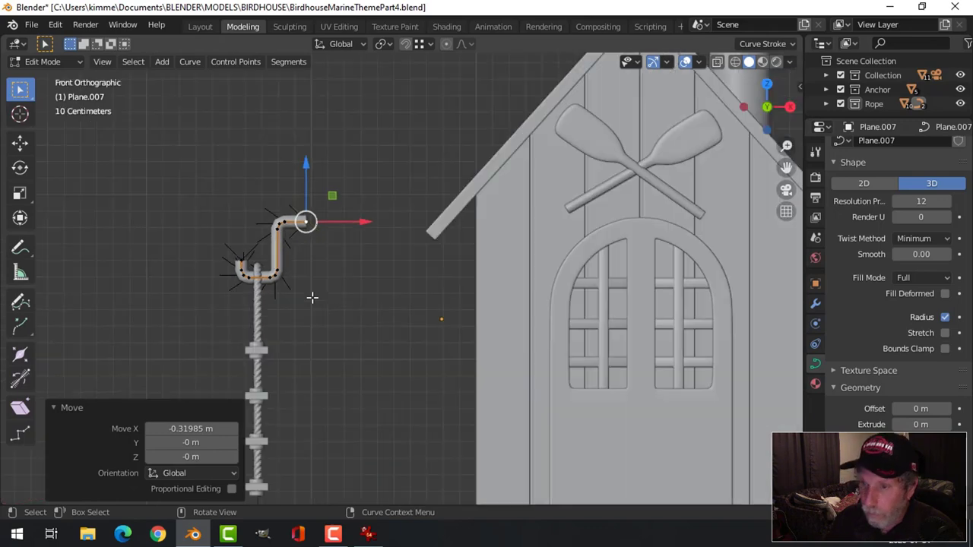
Step: Narrow the hook by moving its tip points about 0.03 m along X, and slightly reduce the rod's bevel depth
{"action": "left_click", "coordinate": [311, 297]}
{"action": "scroll", "coordinate": [336, 294], "scroll_direction": "up", "scroll_amount": 2}
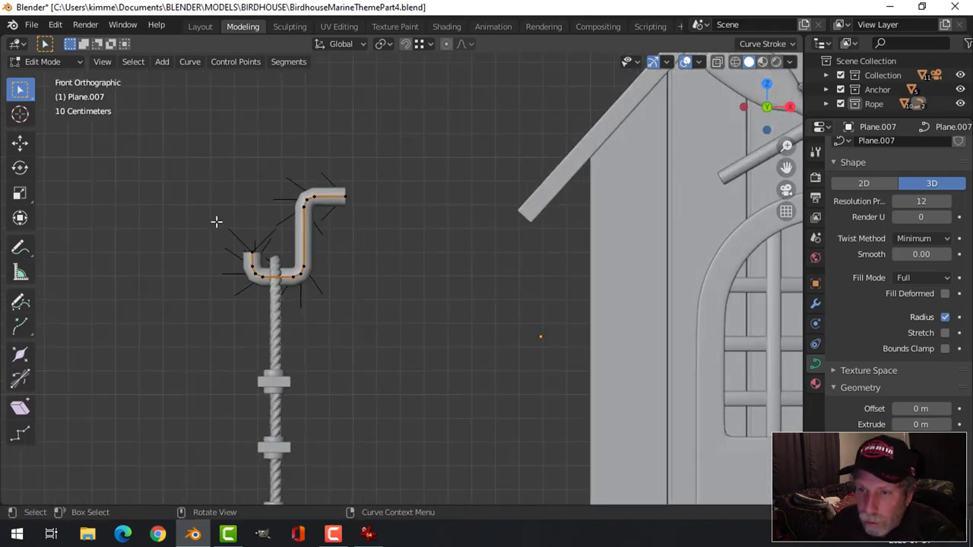
{"action": "left_click_drag", "start_coordinate": [212, 217], "coordinate": [268, 315]}
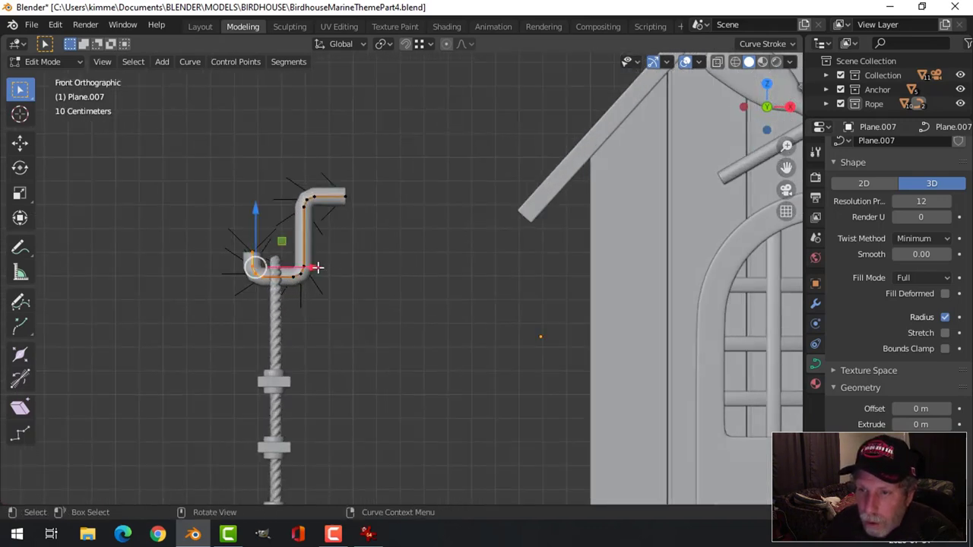
{"action": "key", "text": "g"}
{"action": "key", "text": "x"}
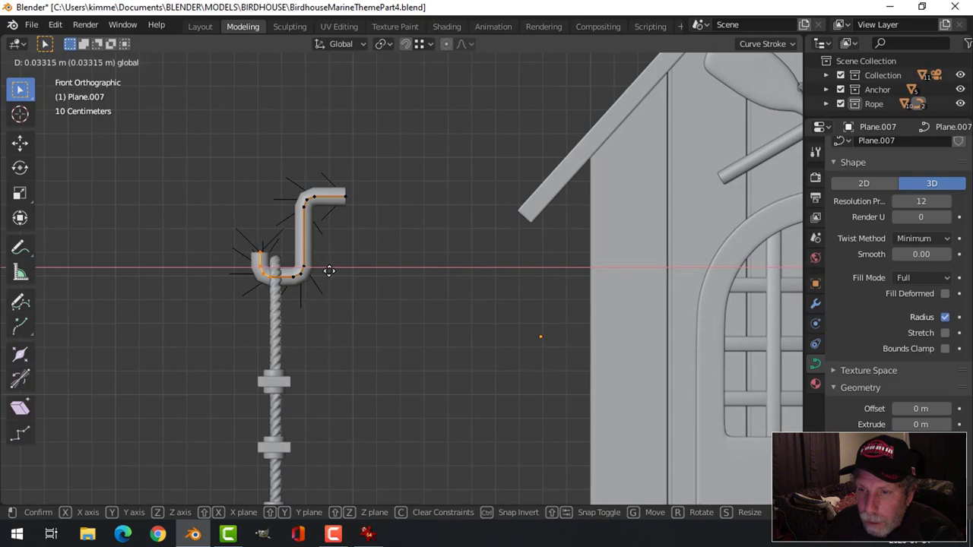
{"action": "left_click", "coordinate": [330, 271]}
{"action": "left_click", "coordinate": [344, 272]}
{"action": "key", "text": "Tab"}
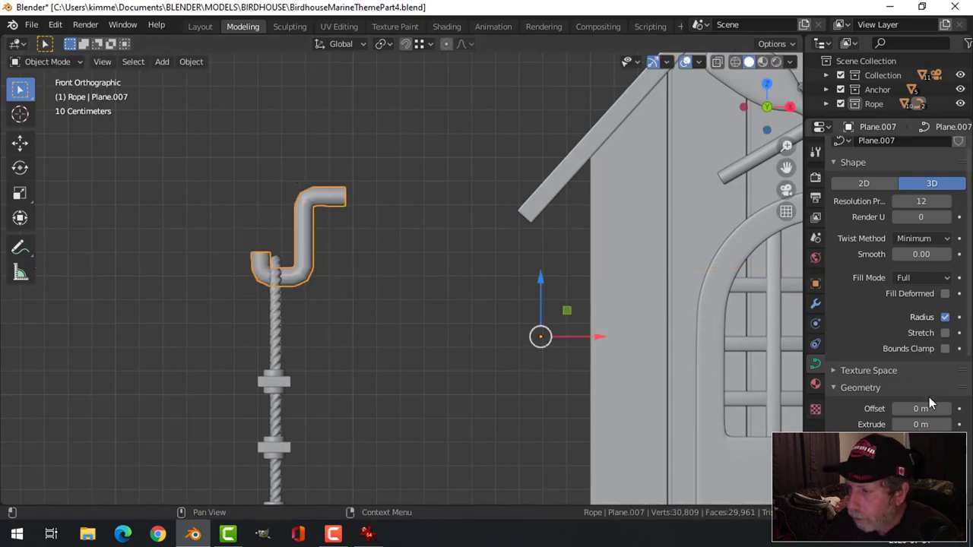
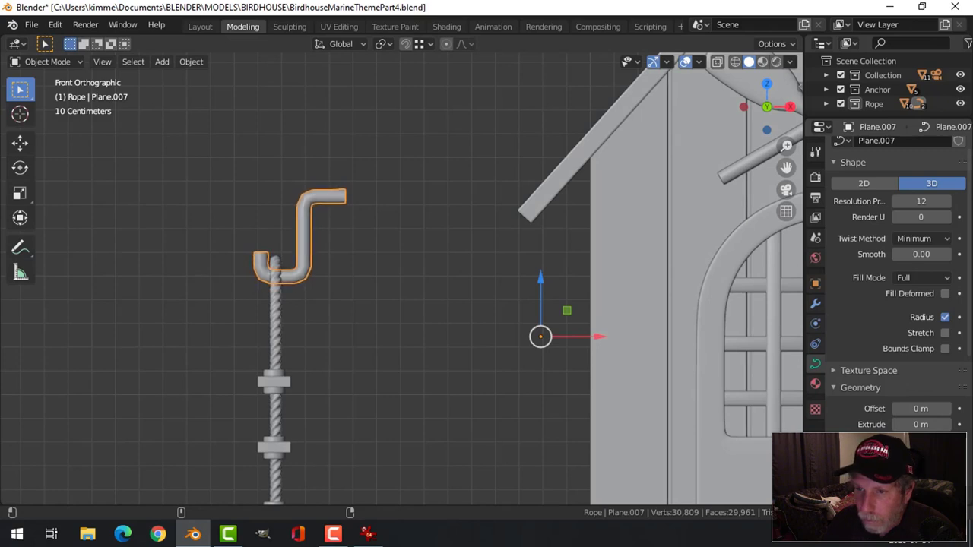
{"action": "left_click", "coordinate": [283, 195]}
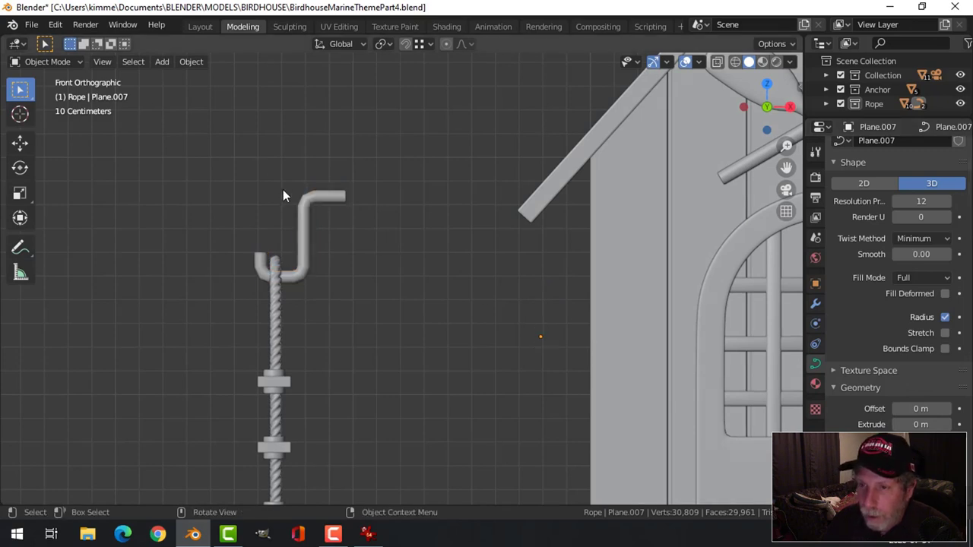
Step: Lower the hook's horizontal arm by moving its points about -0.09 m along Z
{"action": "left_click", "coordinate": [314, 194]}
{"action": "key", "text": "Tab"}
{"action": "key", "text": "b"}
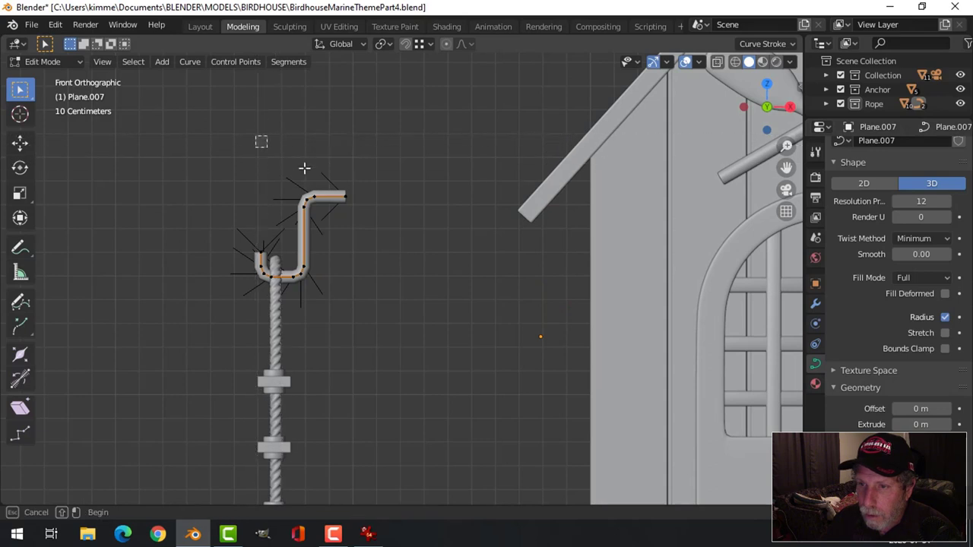
{"action": "left_click_drag", "start_coordinate": [255, 137], "coordinate": [390, 223]}
{"action": "key", "text": "g"}
{"action": "key", "text": "z"}
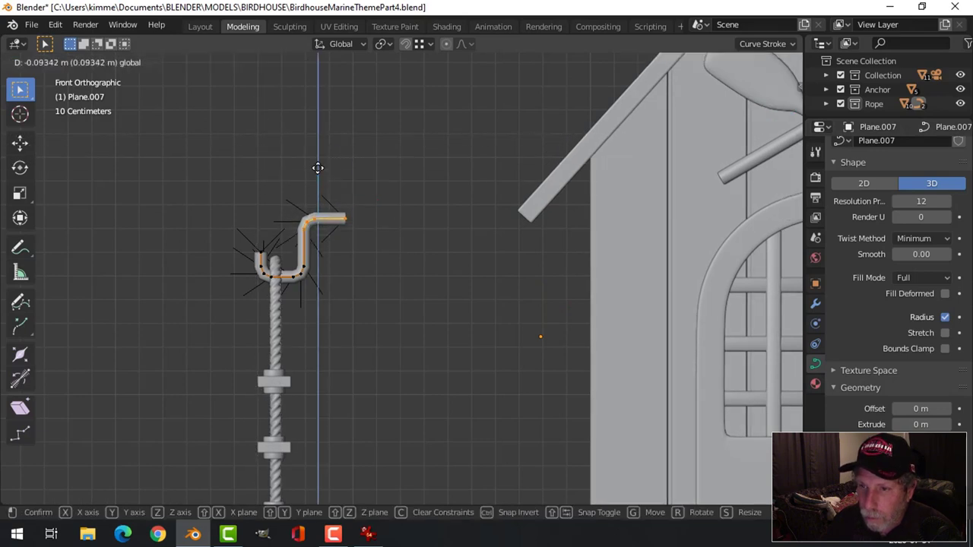
{"action": "left_click", "coordinate": [316, 166]}
{"action": "left_click", "coordinate": [395, 252]}
{"action": "key", "text": "Tab"}
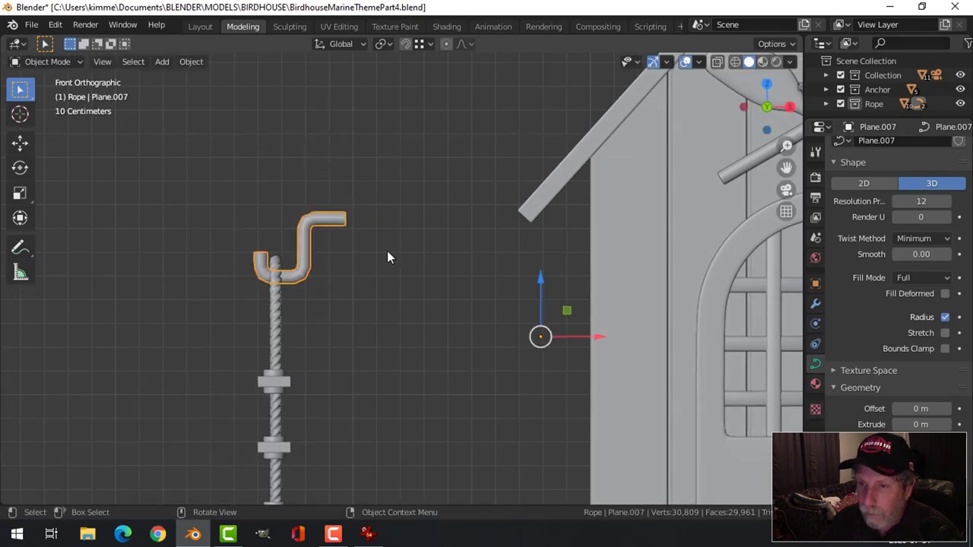
Step: Move the points of the hook's vertical shank and horizontal arm slightly along negative X to tighten the U-bend
{"action": "left_click", "coordinate": [341, 259]}
{"action": "key", "text": "Tab"}
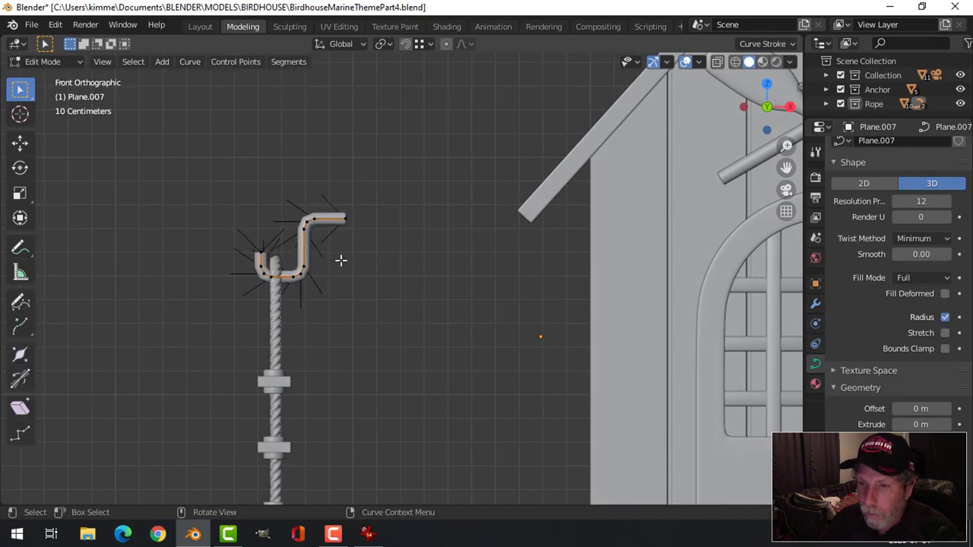
{"action": "key", "text": "b"}
{"action": "left_click_drag", "start_coordinate": [270, 185], "coordinate": [372, 291]}
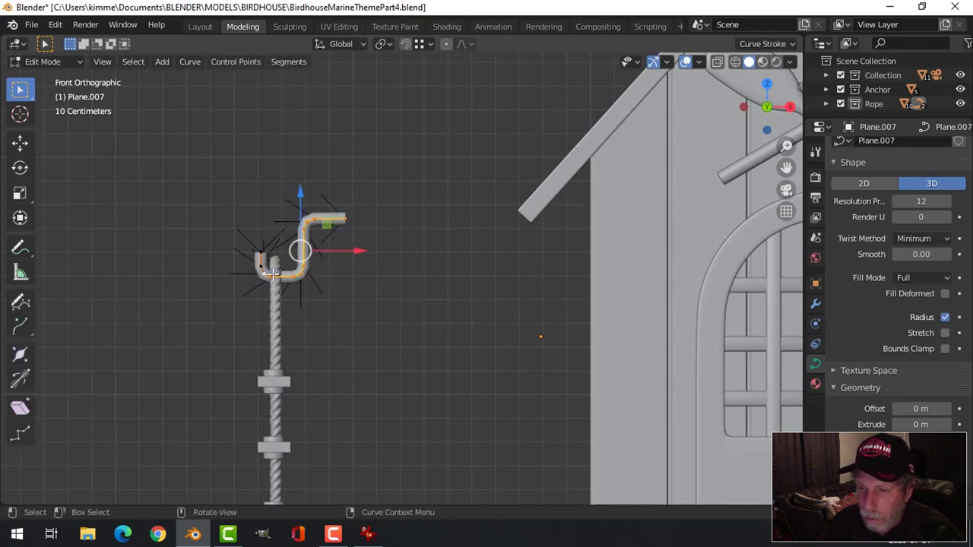
{"action": "left_click_drag", "start_coordinate": [415, 335], "coordinate": [288, 173]}
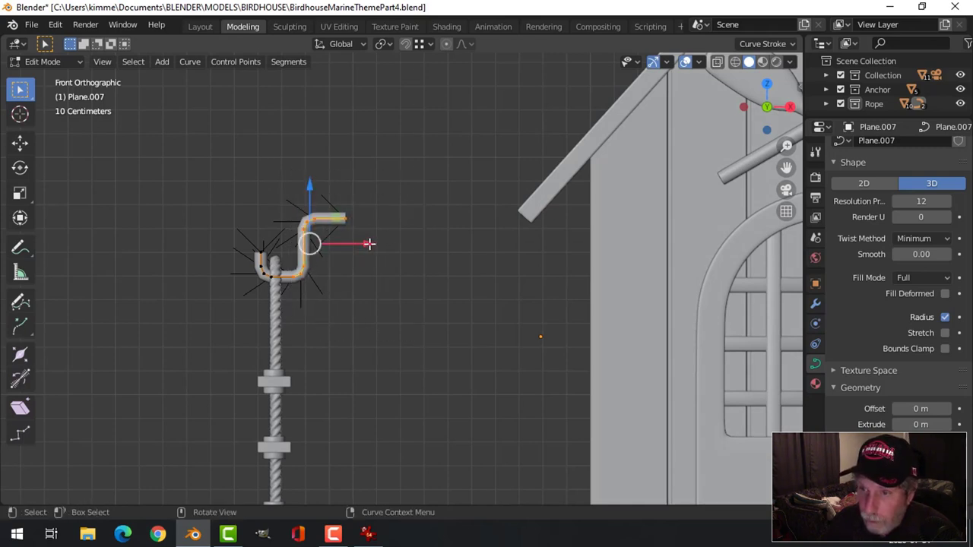
{"action": "left_click_drag", "start_coordinate": [369, 243], "coordinate": [357, 243]}
{"action": "key", "text": "alt+a"}
{"action": "key", "text": "Tab"}
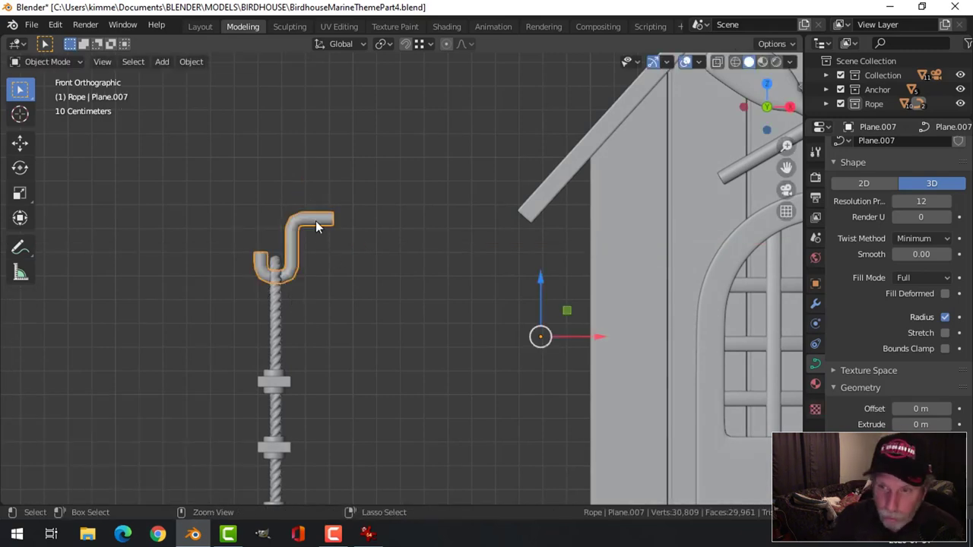
Step: Add a level 1 Subdivision Surface modifier to the hook and check it beside the birdhouse
{"action": "key", "text": "ctrl+1"}
{"action": "middle_click_drag", "start_coordinate": [311, 230], "coordinate": [552, 284]}
{"action": "scroll", "coordinate": [551, 285], "scroll_direction": "down", "scroll_amount": 3}
{"action": "middle_click_drag", "start_coordinate": [489, 305], "coordinate": [373, 296]}
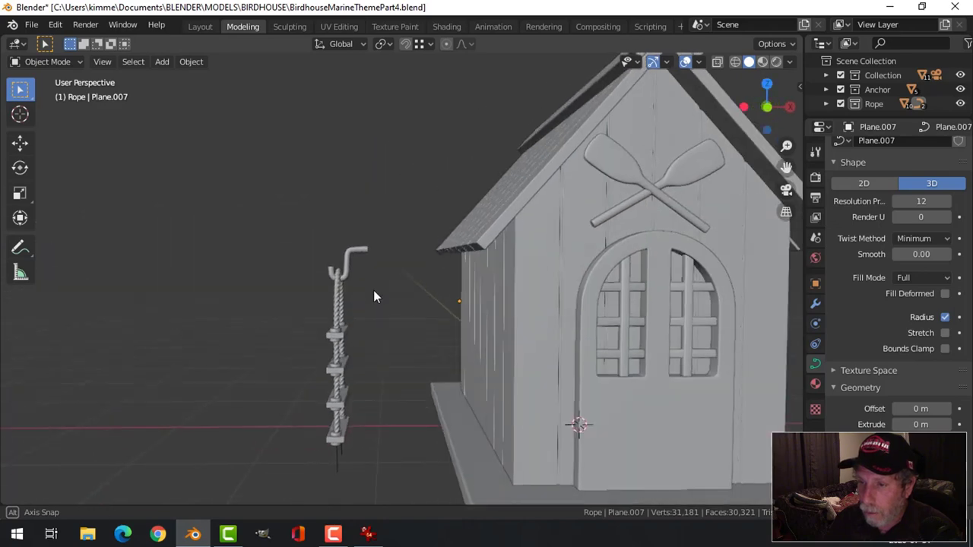
Step: Select all objects in the Rope collection and move them about 1.11 m along X against the birdhouse's side wall
{"action": "right_click", "coordinate": [870, 106]}
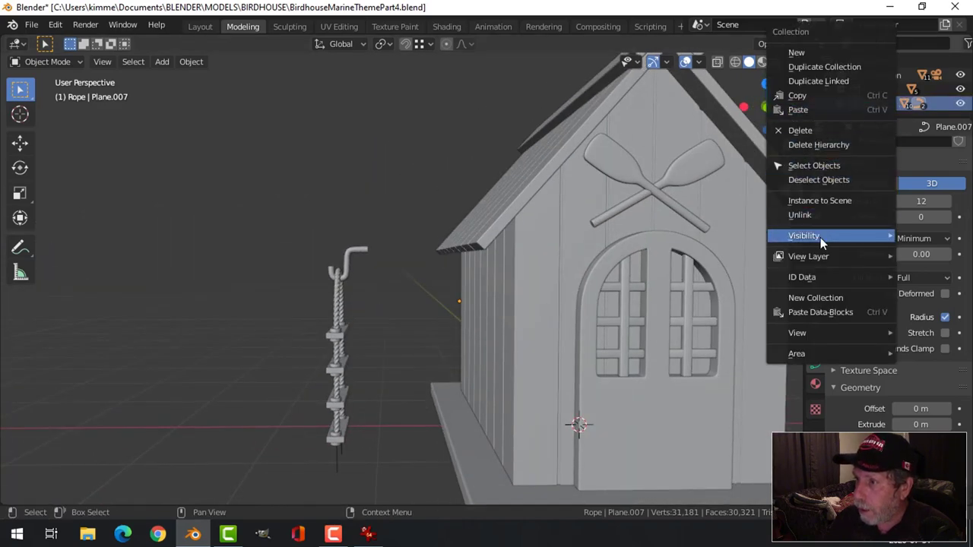
{"action": "left_click", "coordinate": [811, 165]}
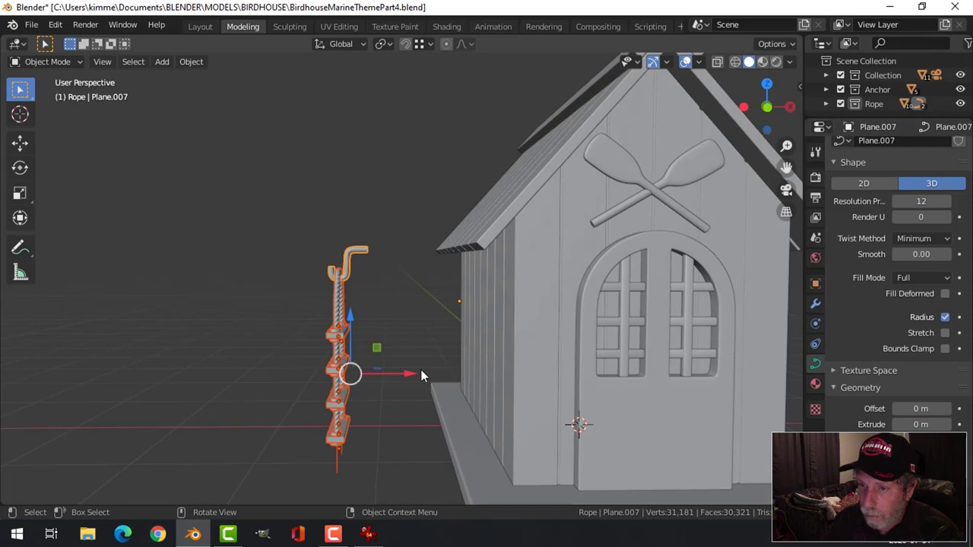
{"action": "left_click_drag", "start_coordinate": [422, 375], "coordinate": [528, 378]}
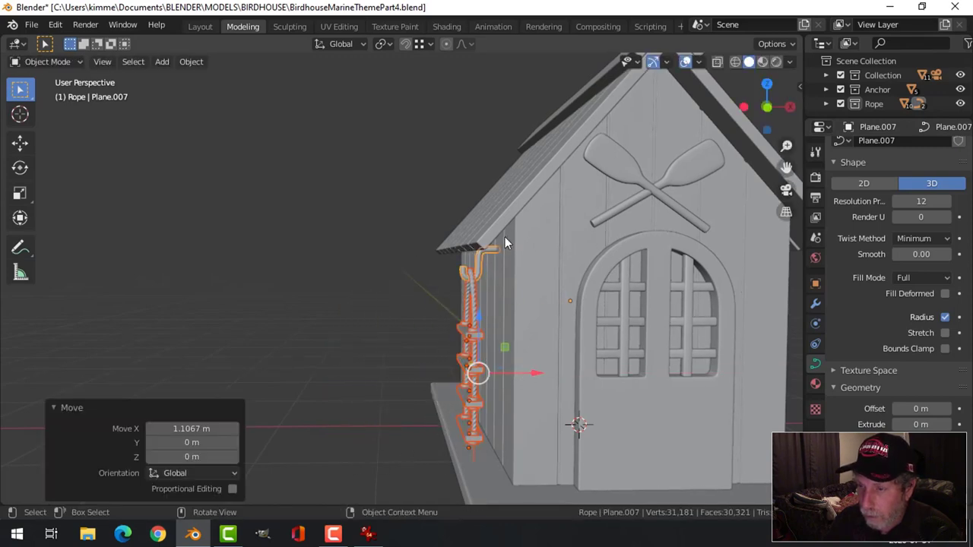
{"action": "left_click", "coordinate": [342, 332]}
{"action": "middle_click_drag", "start_coordinate": [343, 332], "coordinate": [430, 291]}
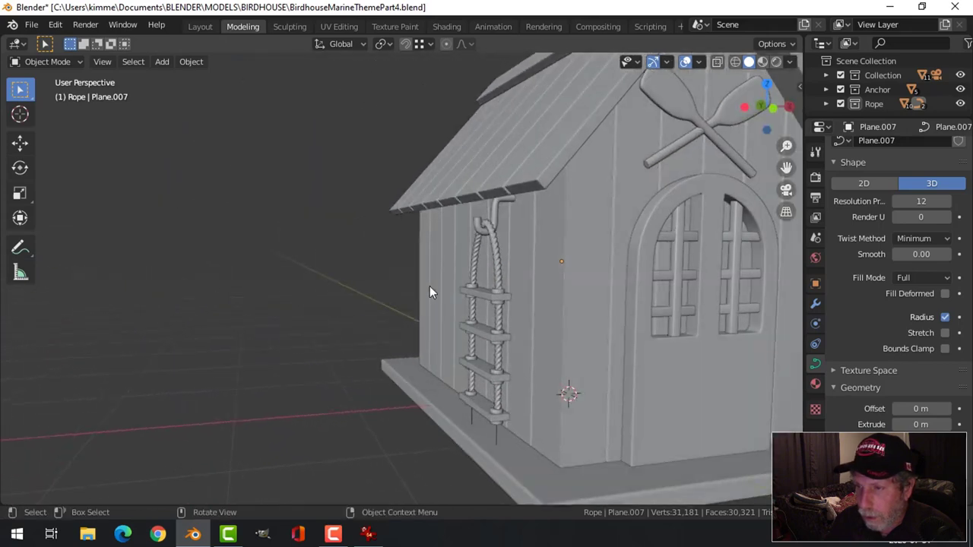
{"action": "scroll", "coordinate": [560, 303], "scroll_direction": "down", "scroll_amount": 3}
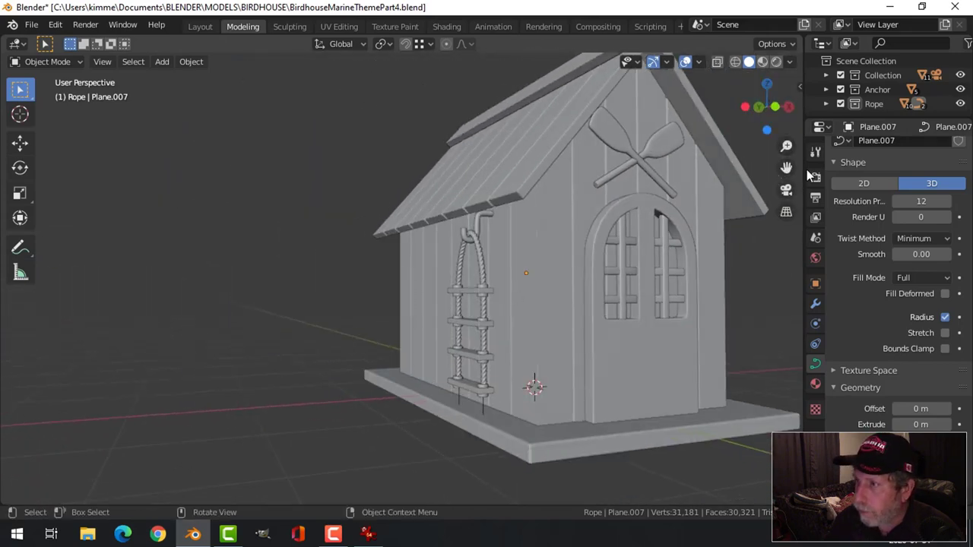
Step: Select all objects in the Rope collection and scale them down to about 0.902
{"action": "right_click", "coordinate": [872, 108]}
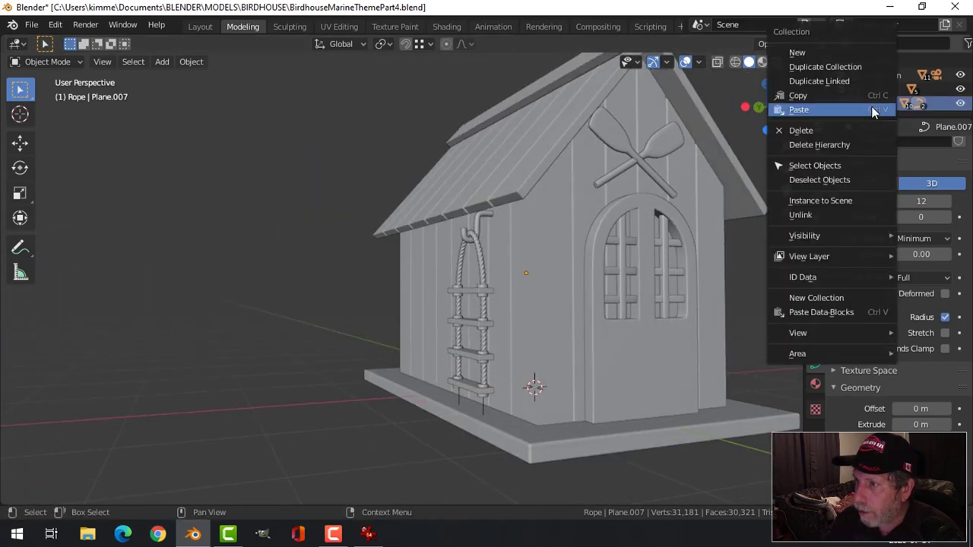
{"action": "left_click", "coordinate": [825, 162]}
{"action": "key", "text": "s"}
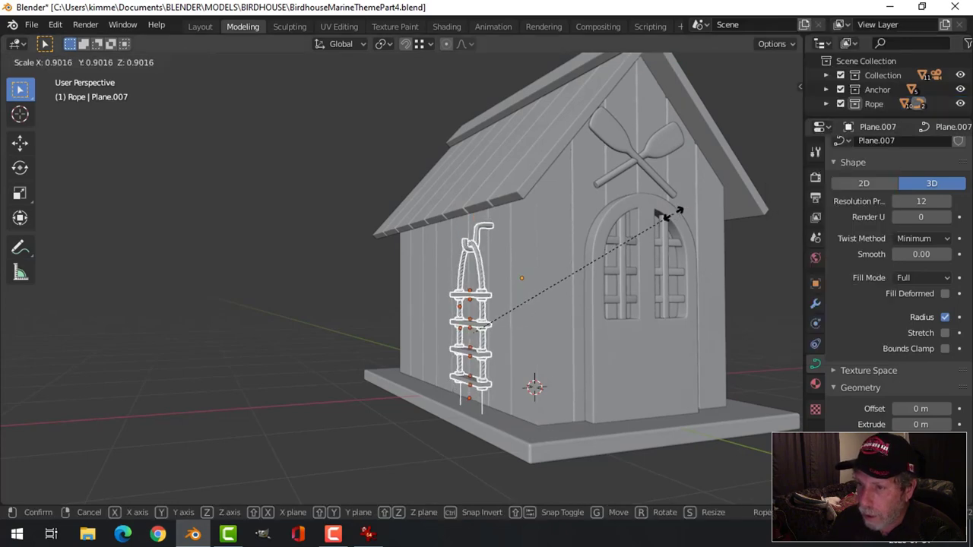
{"action": "left_click", "coordinate": [669, 216]}
Step: Move the scaled ladder and hook along negative X, clear of the birdhouse's side wall
{"action": "middle_click_drag", "start_coordinate": [643, 257], "coordinate": [589, 306]}
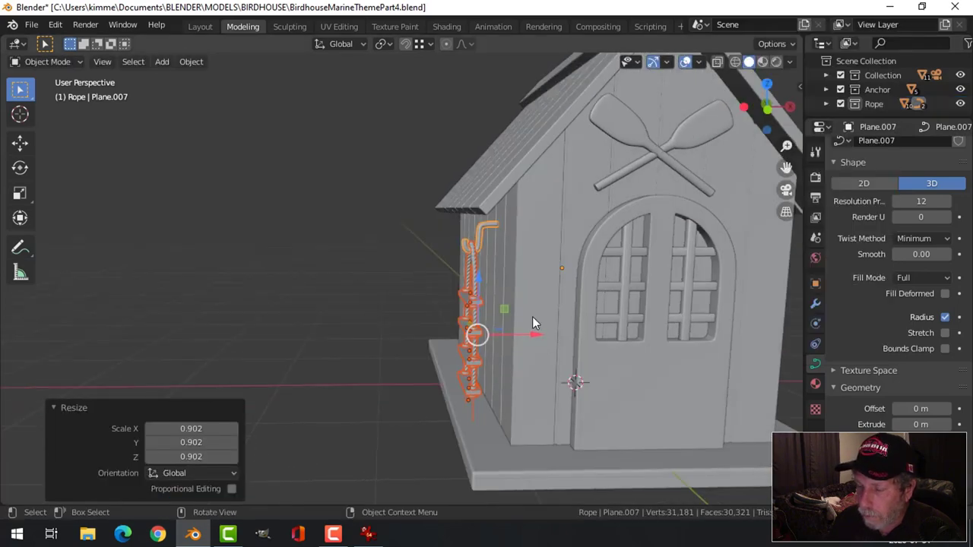
{"action": "key", "text": "g"}
{"action": "key", "text": "x"}
{"action": "left_click", "coordinate": [420, 327]}
Step: Set the hook curve's preview resolution to 3 and convert the hook to a mesh
{"action": "middle_click_drag", "start_coordinate": [415, 232], "coordinate": [376, 230]}
{"action": "left_click", "coordinate": [376, 230]}
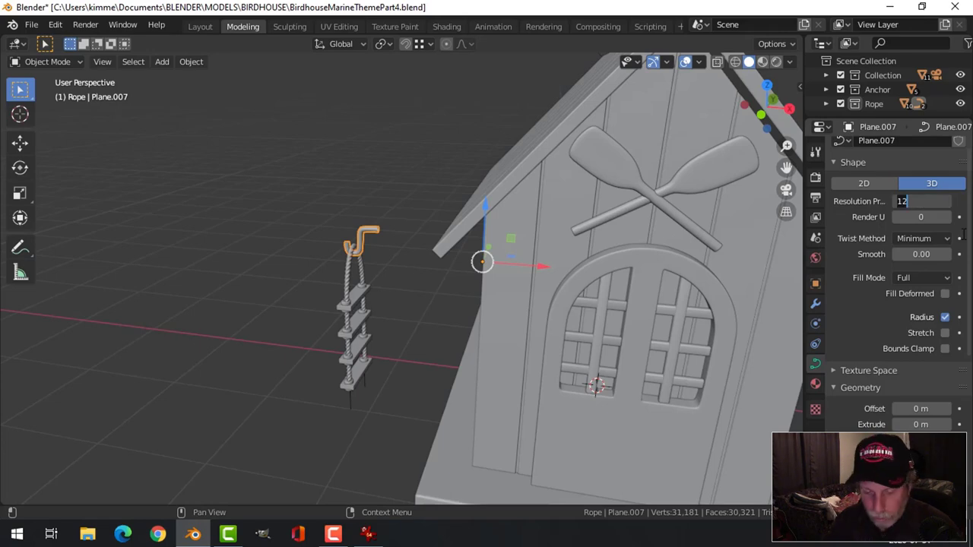
{"action": "key", "text": "Return"}
{"action": "left_click", "coordinate": [191, 62]}
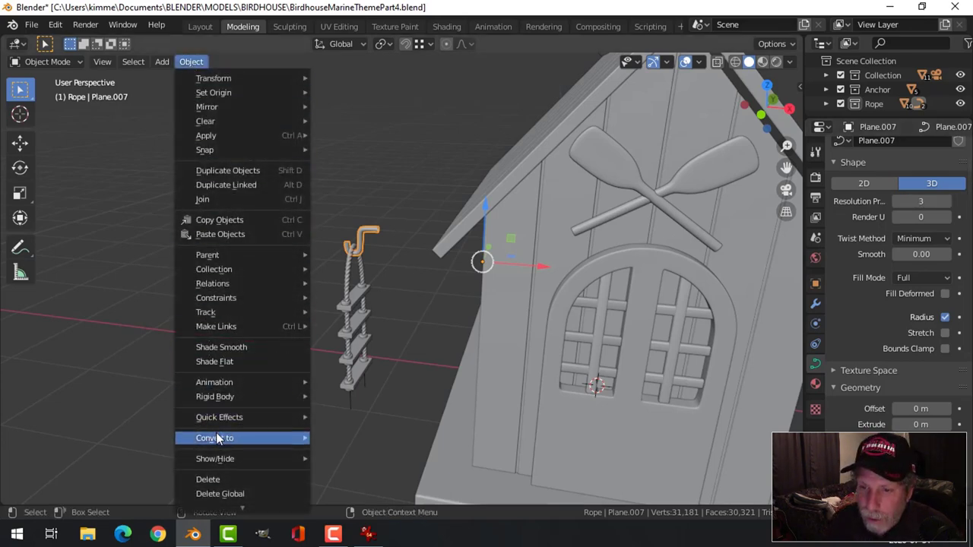
{"action": "mouse_move", "coordinate": [221, 439]}
{"action": "left_click", "coordinate": [384, 453]}
Step: Select the open edge loop at the hook's upturned tip and fill it with a face
{"action": "scroll", "coordinate": [360, 207], "scroll_direction": "up", "scroll_amount": 3}
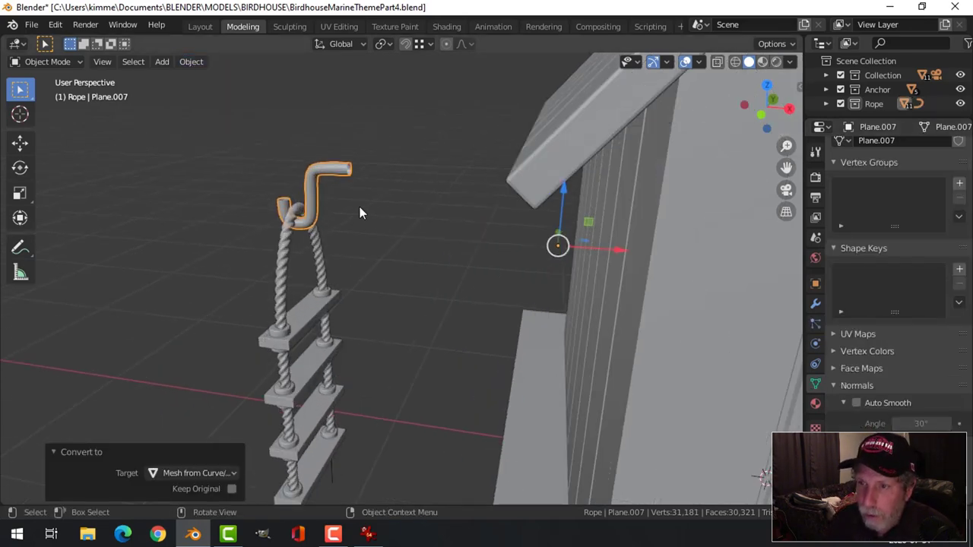
{"action": "scroll", "coordinate": [373, 202], "scroll_direction": "up", "scroll_amount": 2}
{"action": "key", "text": "Tab"}
{"action": "middle_click_drag", "start_coordinate": [374, 201], "coordinate": [306, 213]}
{"action": "scroll", "coordinate": [326, 235], "scroll_direction": "up", "scroll_amount": 2}
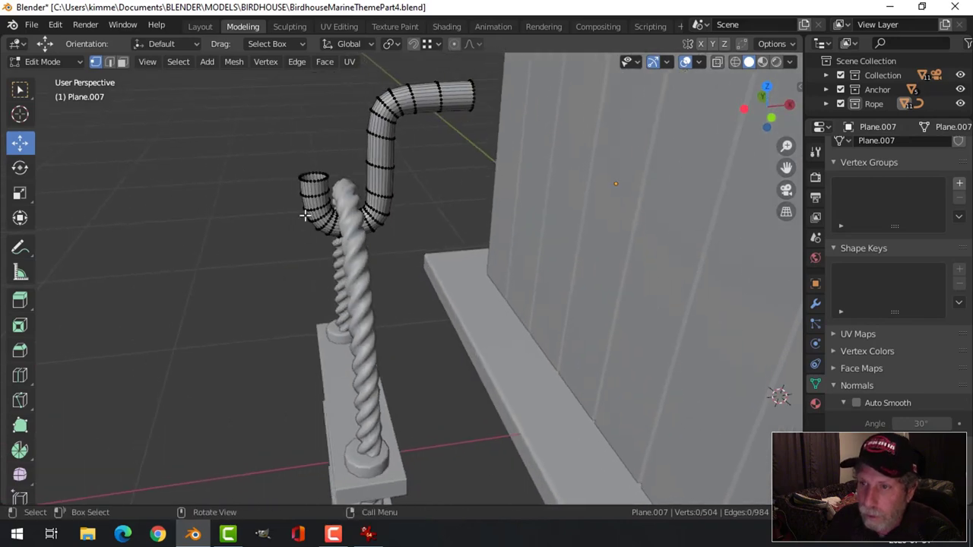
{"action": "scroll", "coordinate": [371, 223], "scroll_direction": "up", "scroll_amount": 2}
{"action": "scroll", "coordinate": [372, 223], "scroll_direction": "up", "scroll_amount": 2}
{"action": "key", "text": "2"}
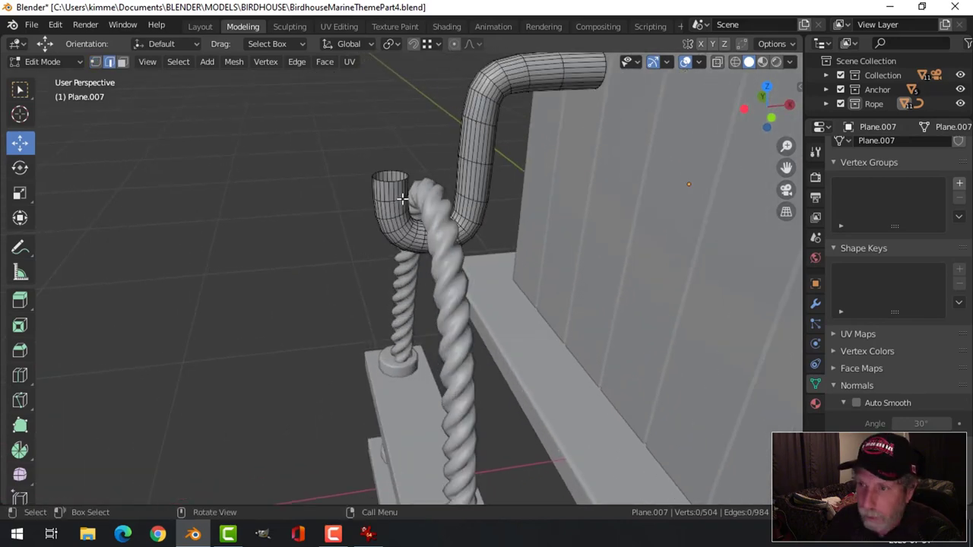
{"action": "left_click", "coordinate": [390, 181], "text": "alt"}
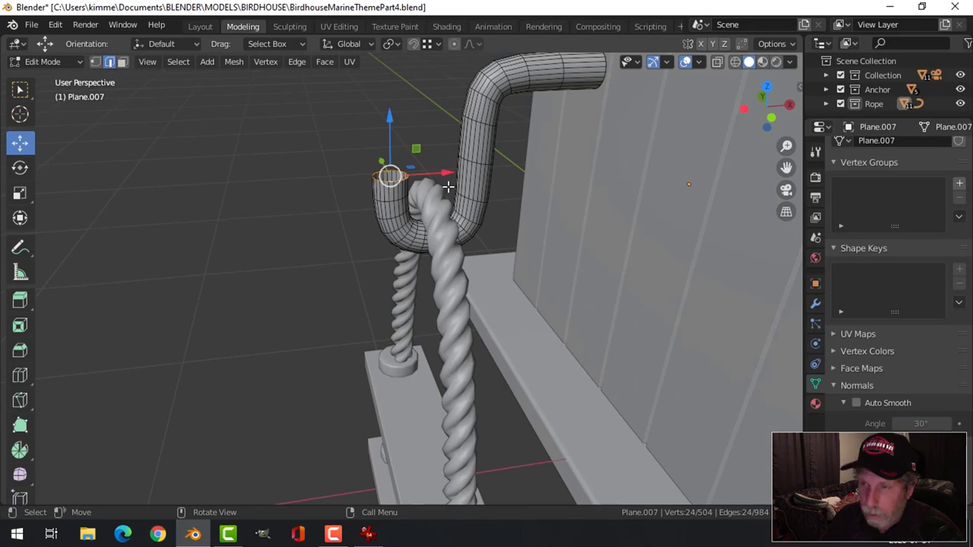
{"action": "scroll", "coordinate": [446, 195], "scroll_direction": "up", "scroll_amount": 2}
{"action": "middle_click_drag", "start_coordinate": [446, 195], "coordinate": [393, 250], "text": "shift"}
{"action": "left_click", "coordinate": [393, 249]}
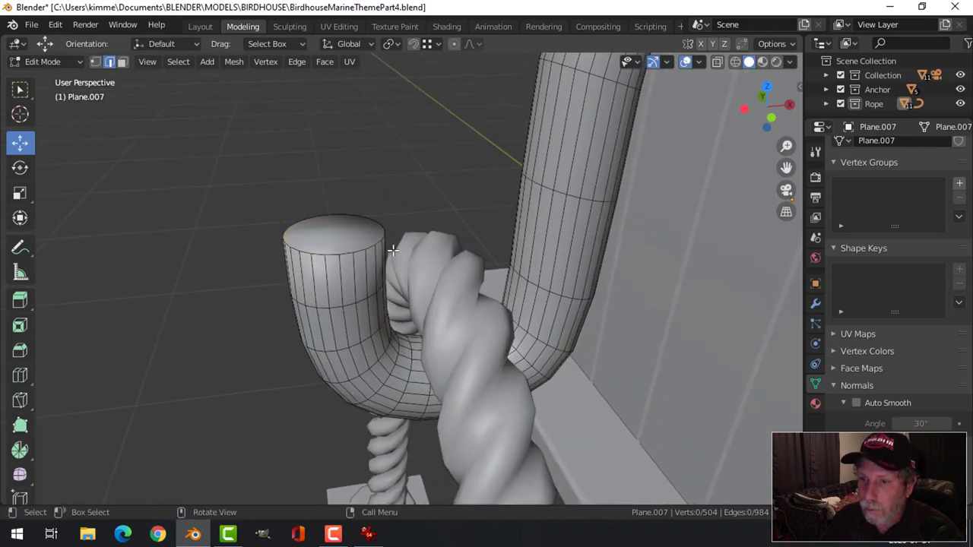
Step: Bevel the rim of the hook's capped tip slightly with 2 segments
{"action": "left_click", "coordinate": [381, 240], "text": "alt"}
{"action": "key", "text": "ctrl+b"}
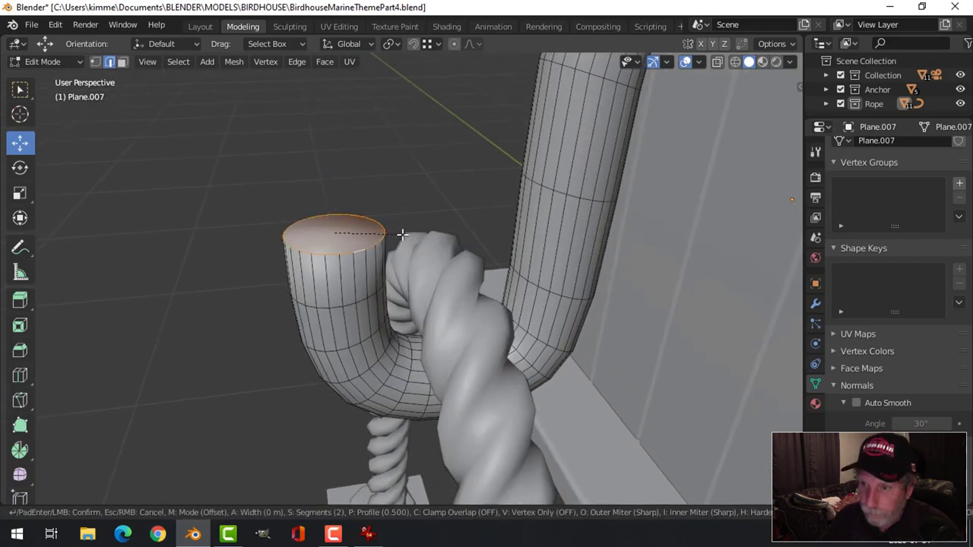
{"action": "left_click", "coordinate": [409, 251]}
{"action": "left_click", "coordinate": [421, 246]}
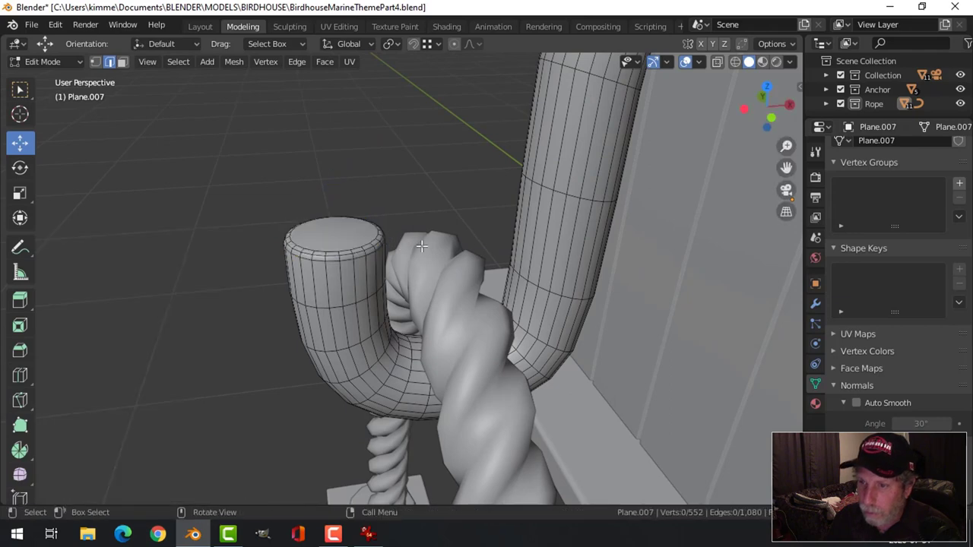
Step: Extrude the open edge loop at the hook's wall end in place and scale it outward by about 3.58 as a flange
{"action": "scroll", "coordinate": [578, 244], "scroll_direction": "down", "scroll_amount": 5}
{"action": "scroll", "coordinate": [495, 293], "scroll_direction": "up", "scroll_amount": 5}
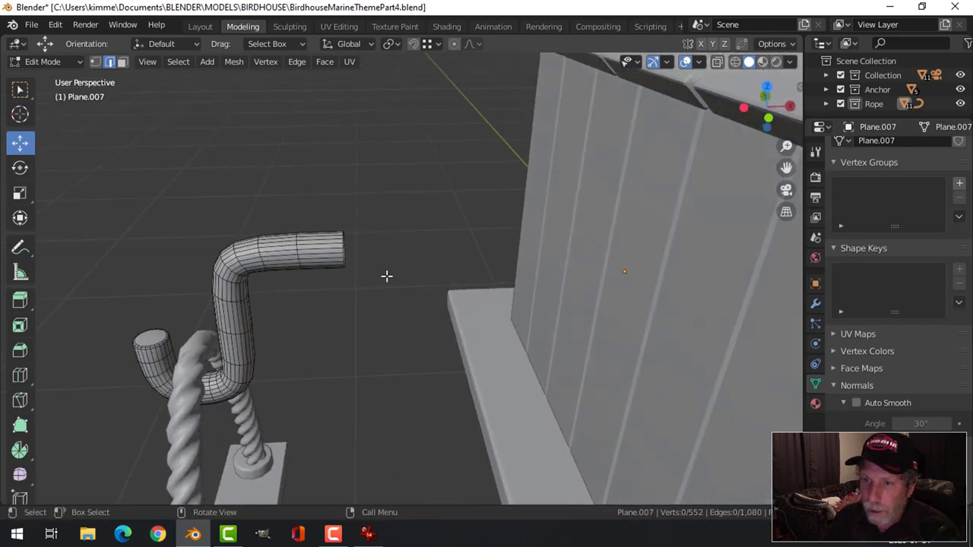
{"action": "left_click", "coordinate": [337, 242], "text": "alt"}
{"action": "left_click", "coordinate": [361, 266]}
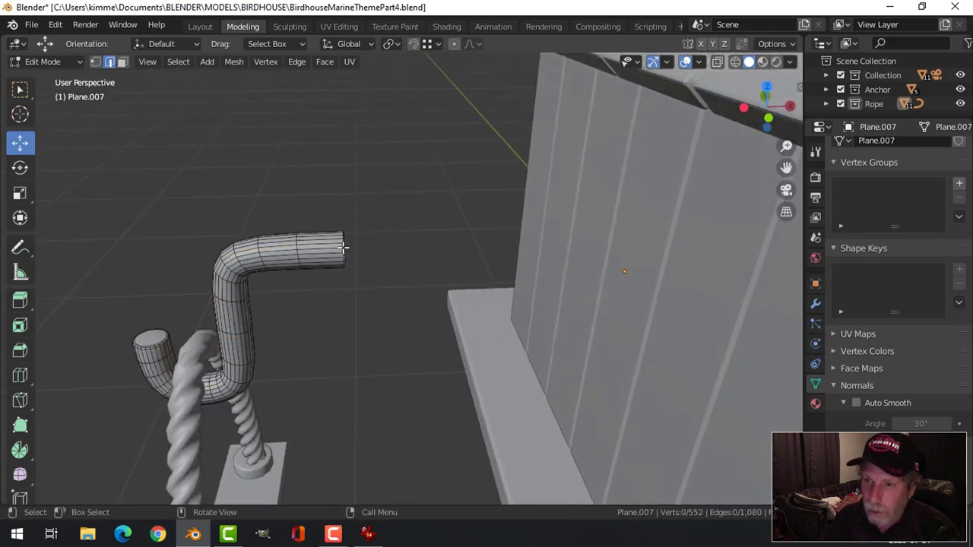
{"action": "left_click", "coordinate": [344, 250], "text": "alt"}
{"action": "middle_click_drag", "start_coordinate": [358, 276], "coordinate": [369, 259]}
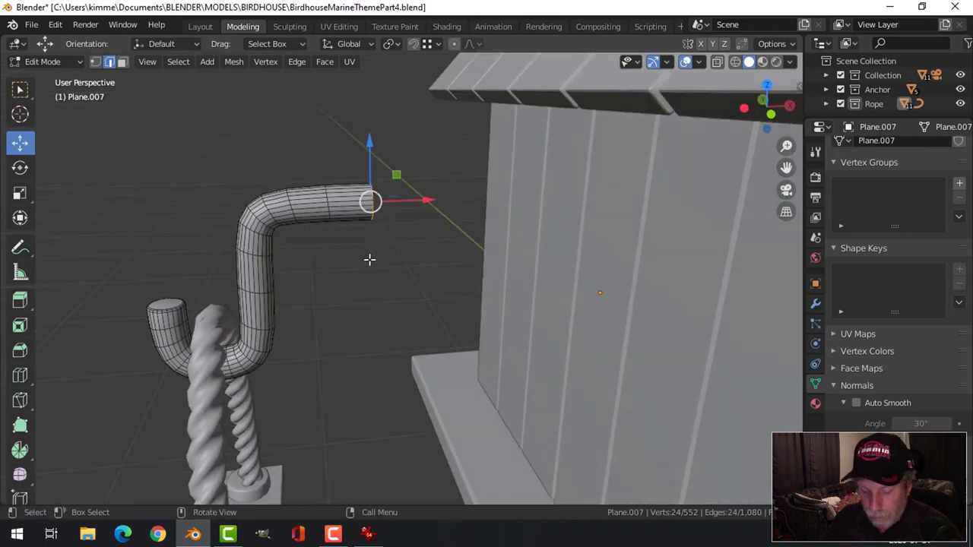
{"action": "key", "text": "e"}
{"action": "right_click", "coordinate": [371, 263]}
{"action": "key", "text": "s"}
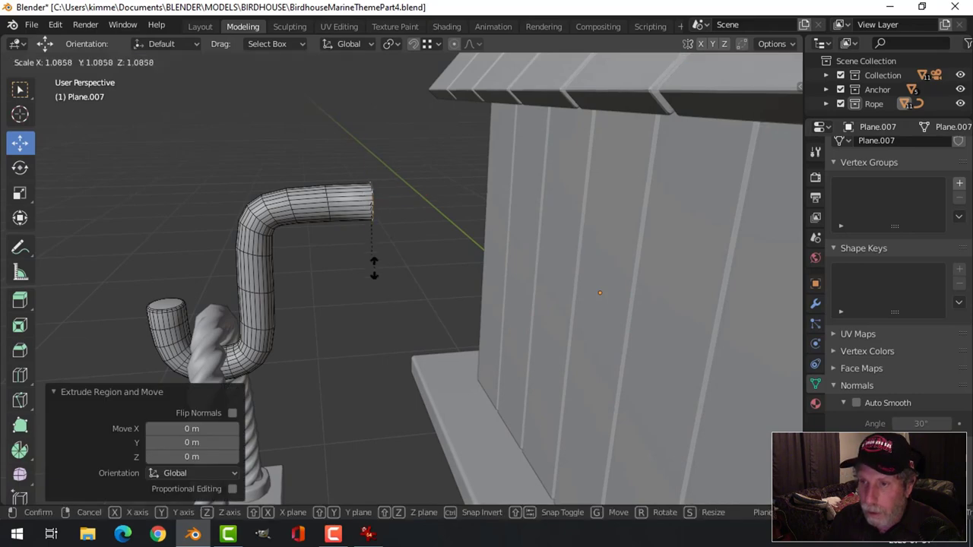
{"action": "left_click", "coordinate": [436, 395]}
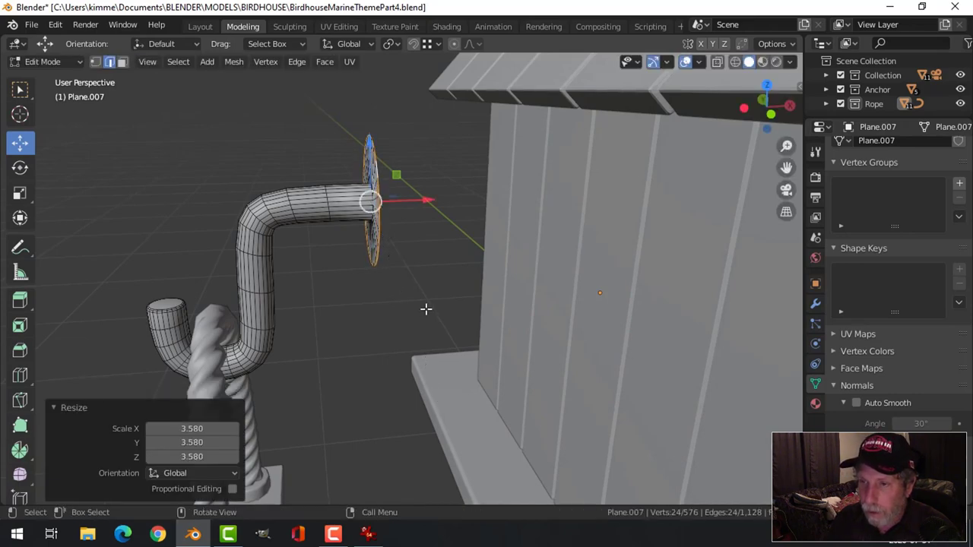
Step: Extrude the flange's outer edge loop about 0.034 m along X toward the wall to give it thickness
{"action": "key", "text": "e"}
{"action": "left_click", "coordinate": [448, 202]}
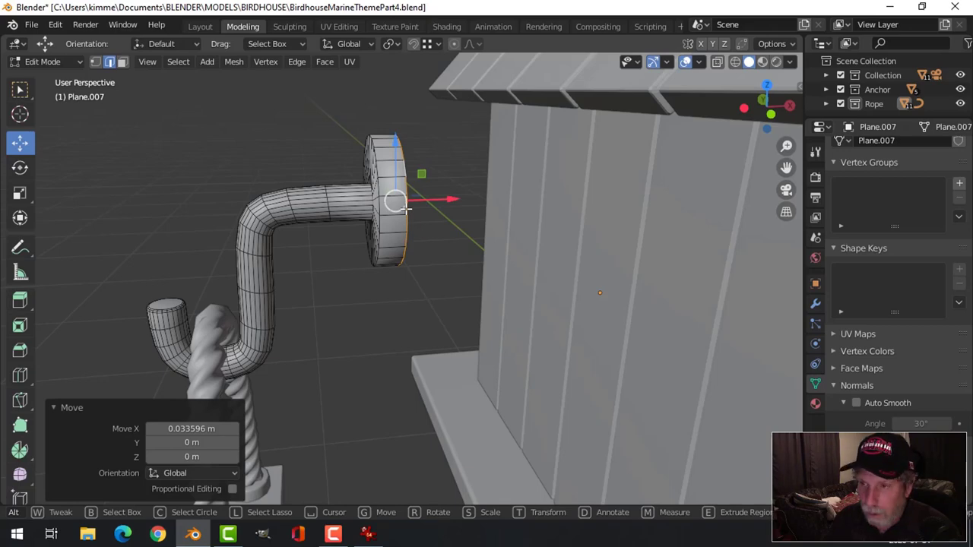
{"action": "middle_click_drag", "start_coordinate": [407, 206], "coordinate": [425, 185]}
Step: Bevel the flange's outer rim on the rod side by about 0.007 m with 2 segments
{"action": "key", "text": "alt+a"}
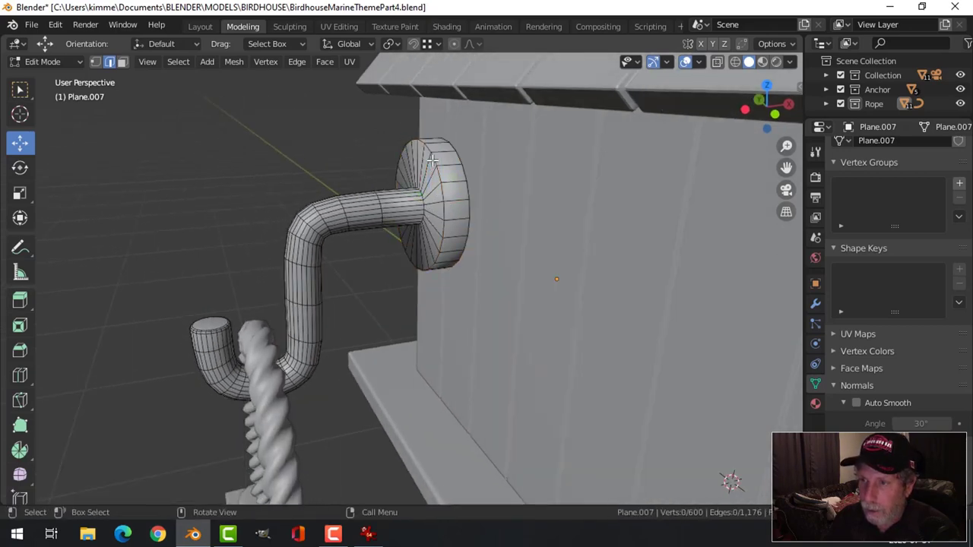
{"action": "left_click", "coordinate": [432, 159], "text": "alt"}
{"action": "key", "text": "ctrl+b"}
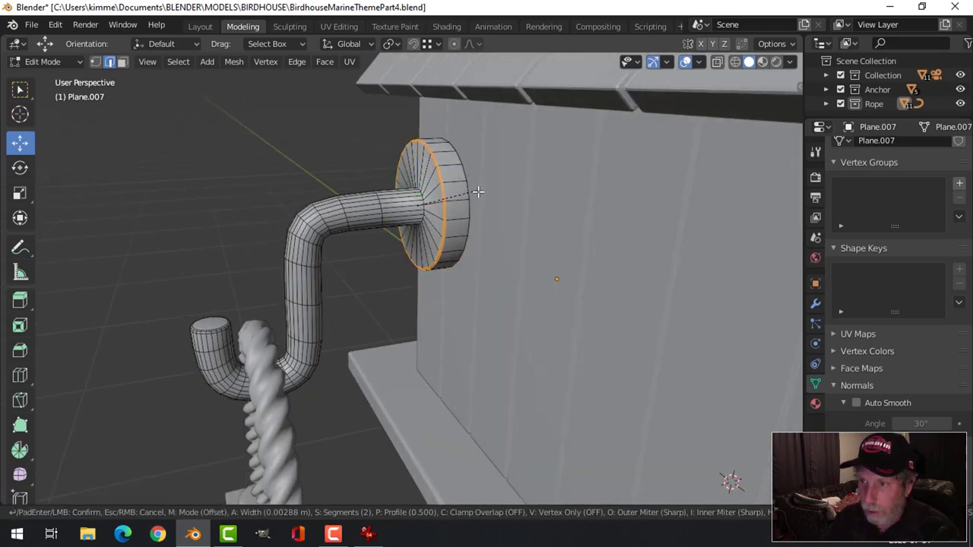
{"action": "left_click", "coordinate": [480, 205]}
Step: Add a centred loop cut on the rod segment next to the flange and another on the flange face close to the rod
{"action": "key", "text": "ctrl+r"}
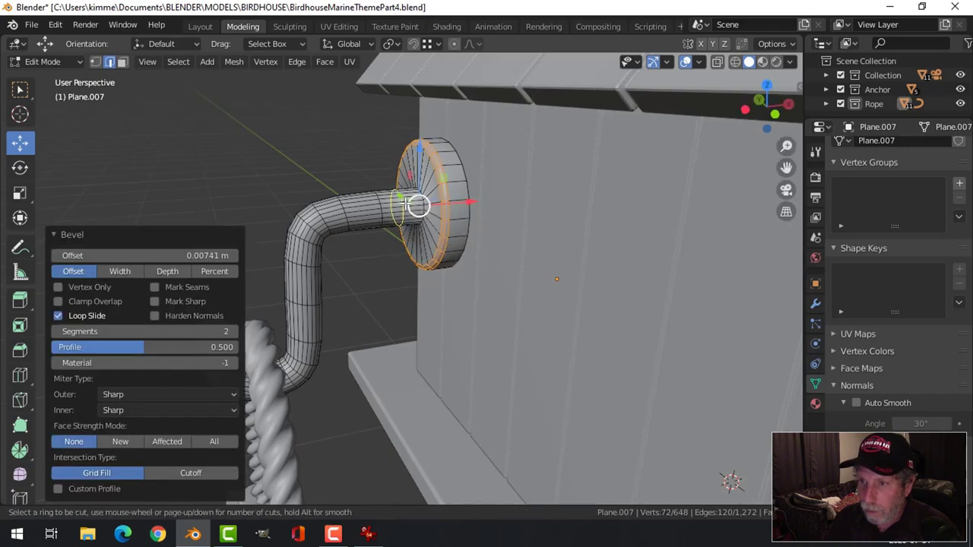
{"action": "left_click", "coordinate": [401, 201]}
{"action": "left_click", "coordinate": [418, 206]}
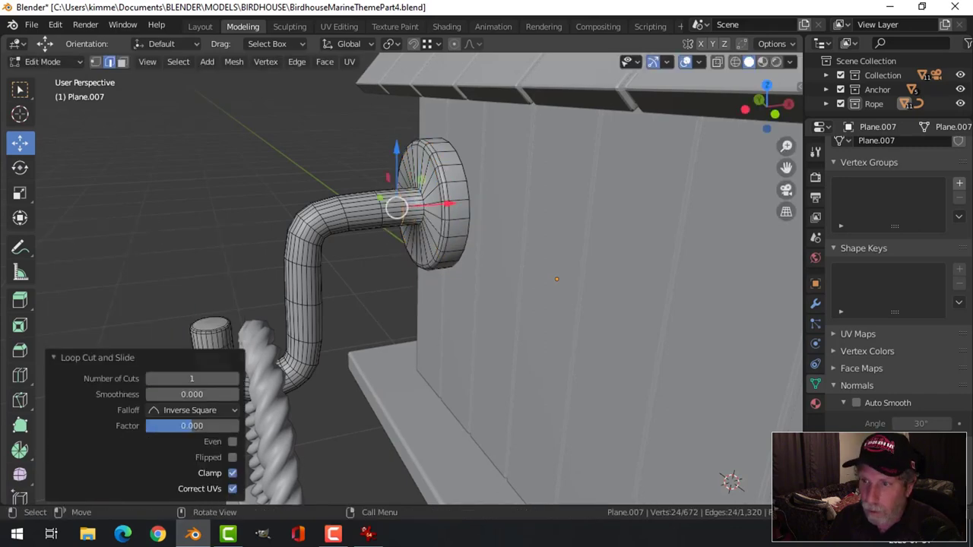
{"action": "left_click", "coordinate": [413, 204], "text": "alt"}
{"action": "left_click", "coordinate": [426, 169], "text": "alt"}
{"action": "key", "text": "ctrl+r"}
{"action": "left_click", "coordinate": [424, 182]}
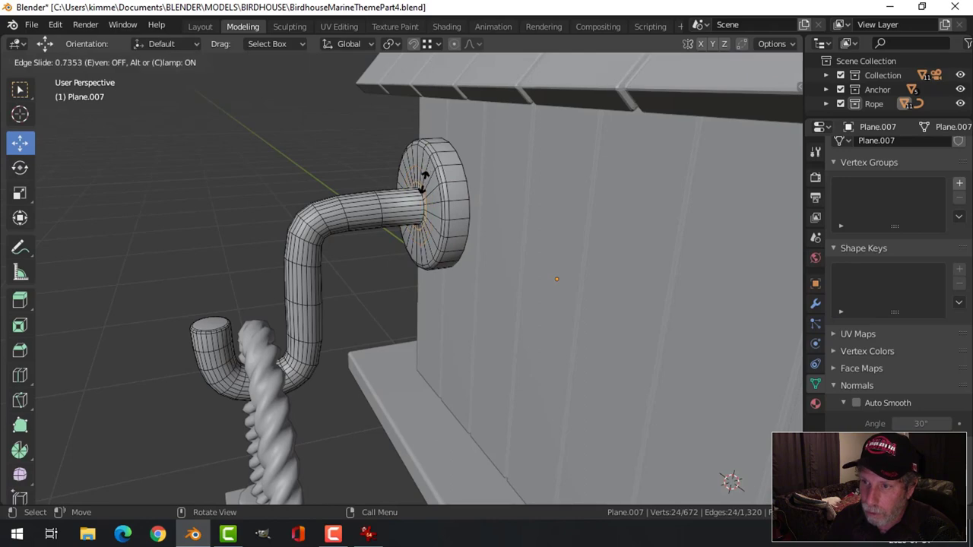
{"action": "left_click", "coordinate": [417, 199]}
{"action": "key", "text": "Tab"}
{"action": "key", "text": "alt+a"}
{"action": "scroll", "coordinate": [434, 228], "scroll_direction": "down", "scroll_amount": 3}
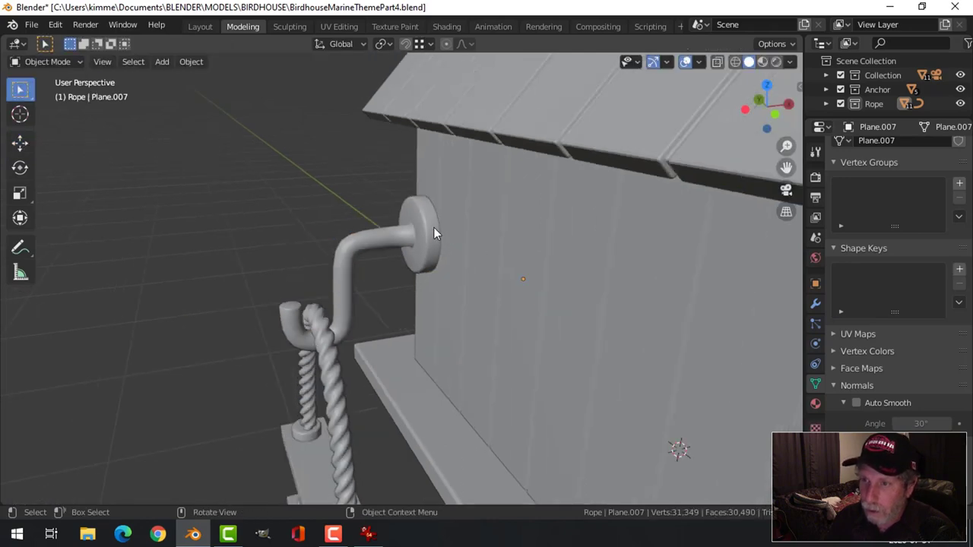
{"action": "left_click", "coordinate": [433, 228]}
{"action": "right_click", "coordinate": [434, 228]}
{"action": "left_click", "coordinate": [388, 66]}
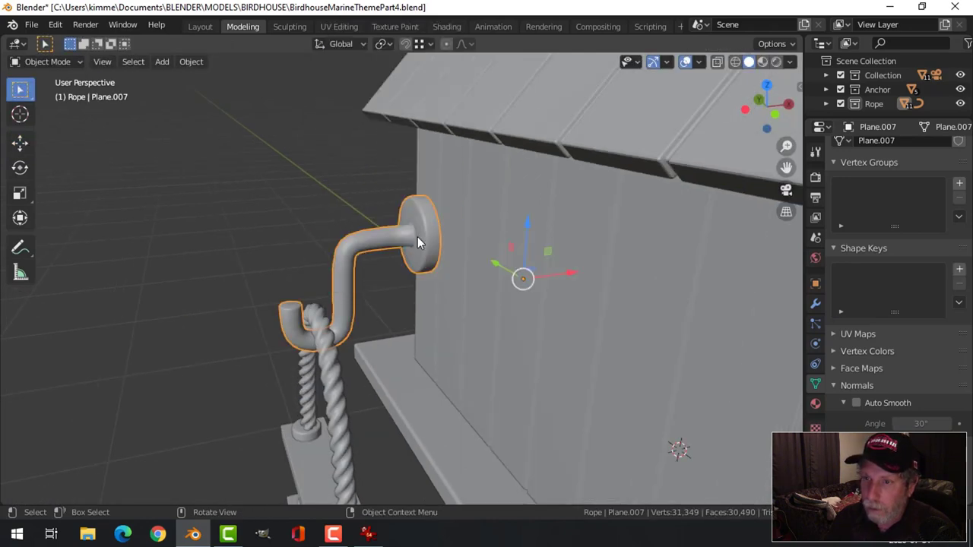
{"action": "middle_click_drag", "start_coordinate": [418, 236], "coordinate": [395, 261]}
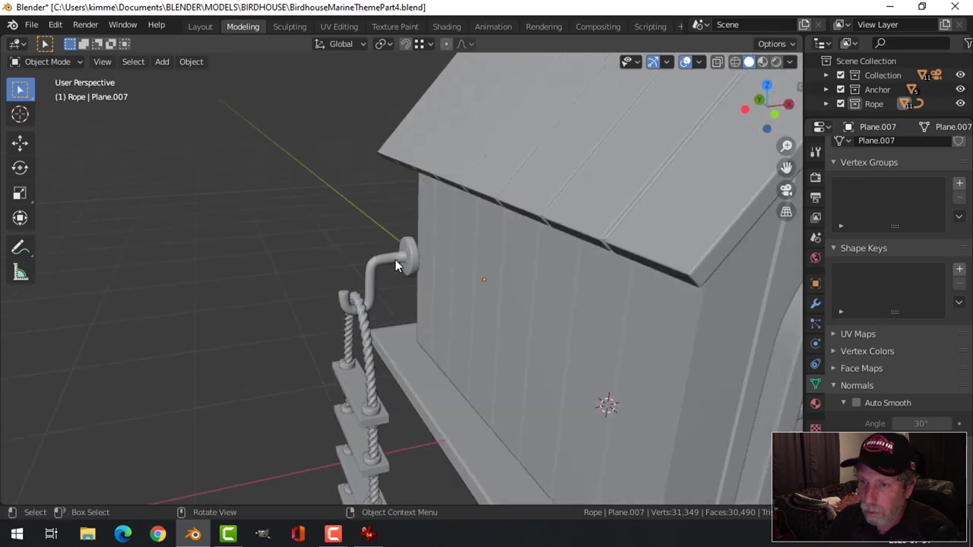
{"action": "scroll", "coordinate": [486, 318], "scroll_direction": "down", "scroll_amount": 3}
Step: Move all objects of the Rope collection about 0.84 m along X and nudge them further until the flange meets the side wall
{"action": "left_click", "coordinate": [876, 106]}
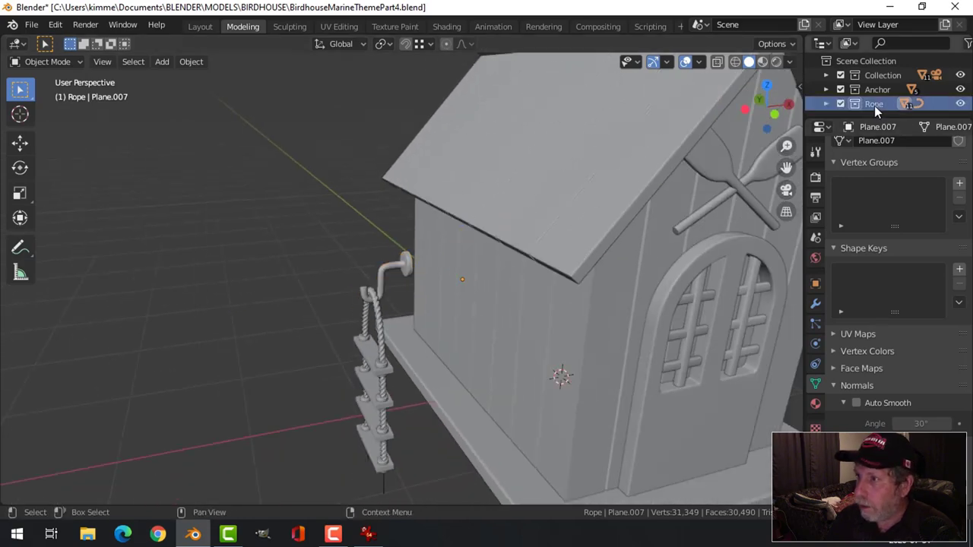
{"action": "right_click", "coordinate": [874, 105]}
{"action": "left_click", "coordinate": [821, 165]}
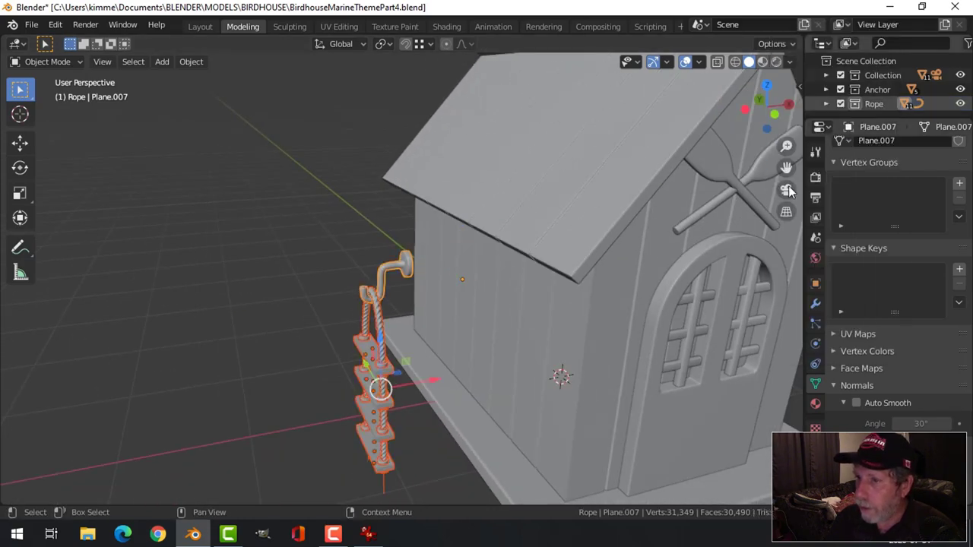
{"action": "scroll", "coordinate": [487, 305], "scroll_direction": "down", "scroll_amount": 2}
{"action": "middle_click_drag", "start_coordinate": [486, 304], "coordinate": [447, 306]}
{"action": "left_click_drag", "start_coordinate": [437, 355], "coordinate": [525, 357]}
{"action": "mouse_move", "coordinate": [524, 358]}
{"action": "middle_mouse_down"}
{"action": "mouse_move", "coordinate": [549, 337]}
{"action": "mouse_move", "coordinate": [530, 352]}
{"action": "middle_mouse_up"}
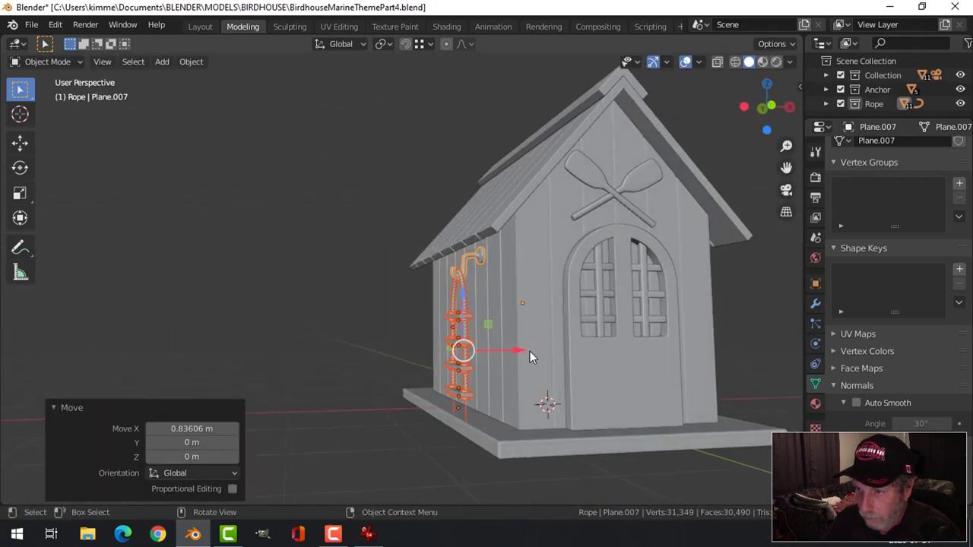
{"action": "left_click_drag", "start_coordinate": [524, 349], "coordinate": [535, 347]}
{"action": "middle_click_drag", "start_coordinate": [532, 330], "coordinate": [659, 134]}
Step: Display the viewport in material preview and assign the existing White material to the ladder's rope
{"action": "left_click", "coordinate": [438, 258]}
{"action": "scroll", "coordinate": [487, 232], "scroll_direction": "up", "scroll_amount": 3}
{"action": "left_click", "coordinate": [762, 62]}
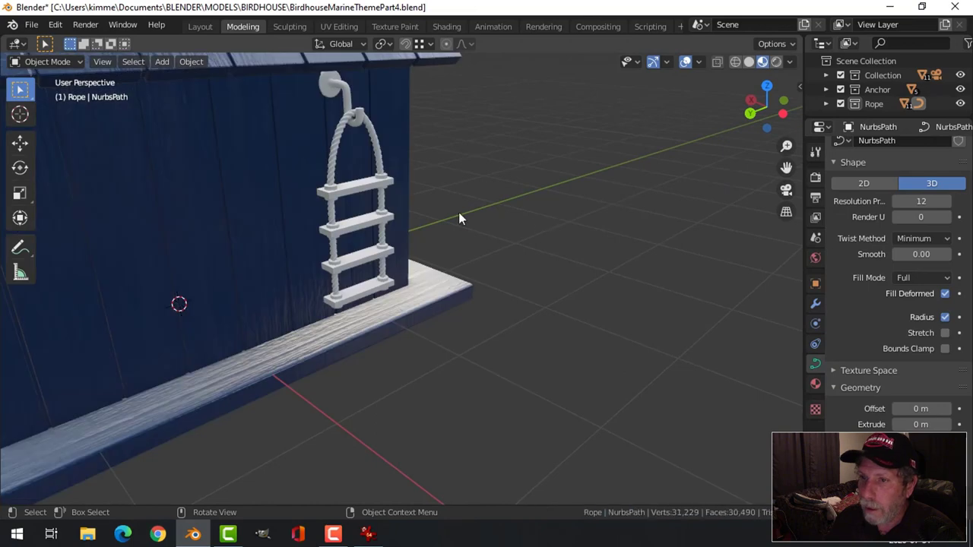
{"action": "left_click", "coordinate": [374, 141]}
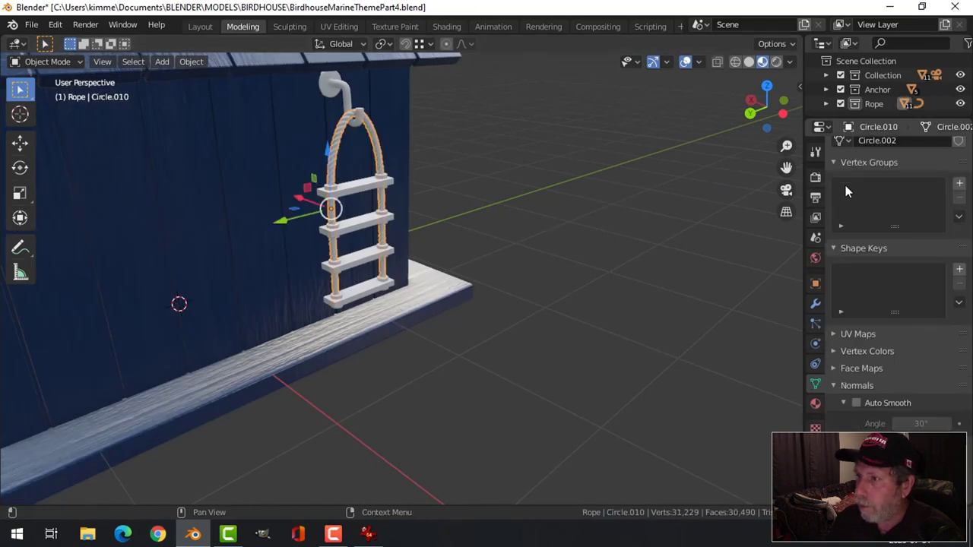
{"action": "left_click", "coordinate": [816, 404]}
{"action": "left_click", "coordinate": [840, 210]}
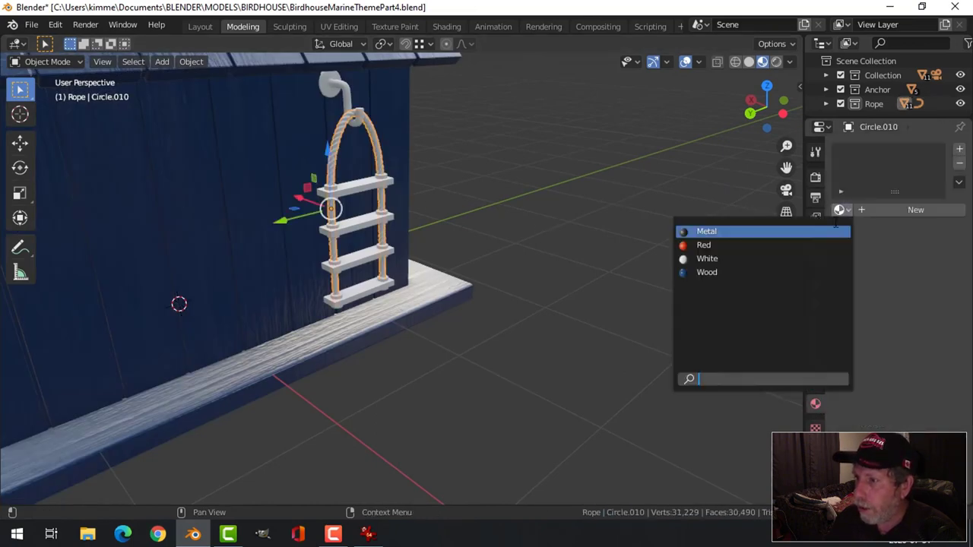
{"action": "left_click", "coordinate": [746, 259]}
{"action": "middle_click_drag", "start_coordinate": [524, 244], "coordinate": [464, 232]}
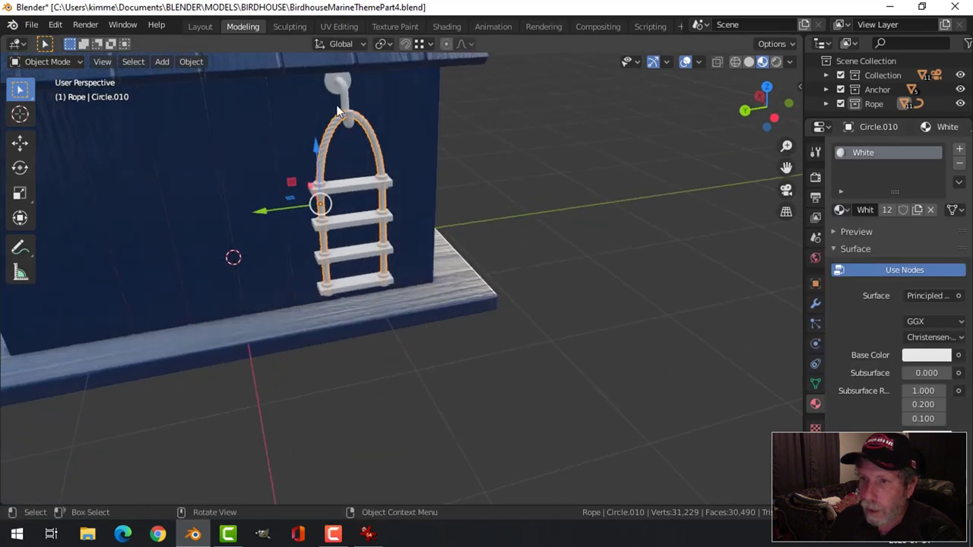
Step: Assign the existing Metal material to the wall hook
{"action": "left_click", "coordinate": [339, 83]}
{"action": "left_click", "coordinate": [847, 213]}
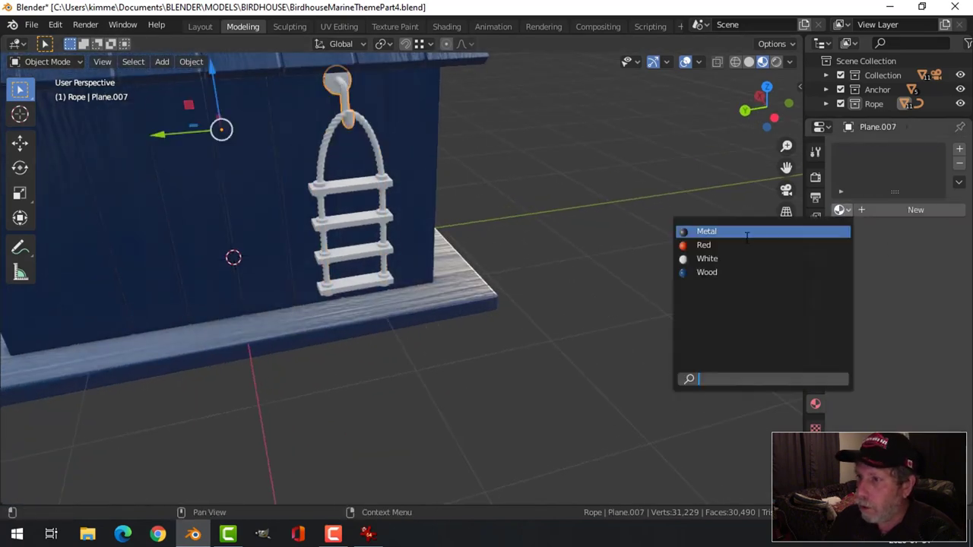
{"action": "left_click", "coordinate": [707, 230]}
Step: Assign the existing Wood material to the ladder's rungs
{"action": "scroll", "coordinate": [419, 231], "scroll_direction": "down", "scroll_amount": 5}
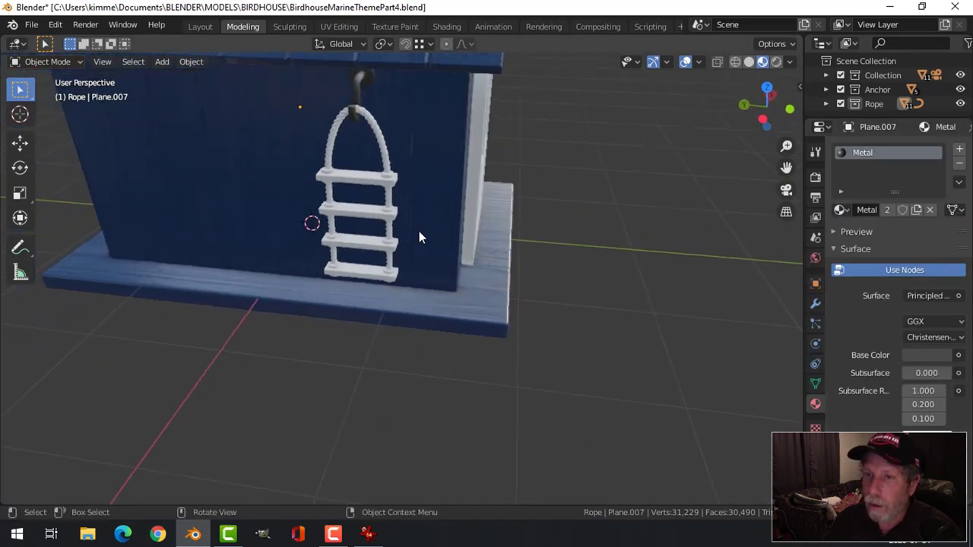
{"action": "middle_click_drag", "start_coordinate": [408, 211], "coordinate": [520, 196]}
{"action": "scroll", "coordinate": [431, 256], "scroll_direction": "up", "scroll_amount": 3}
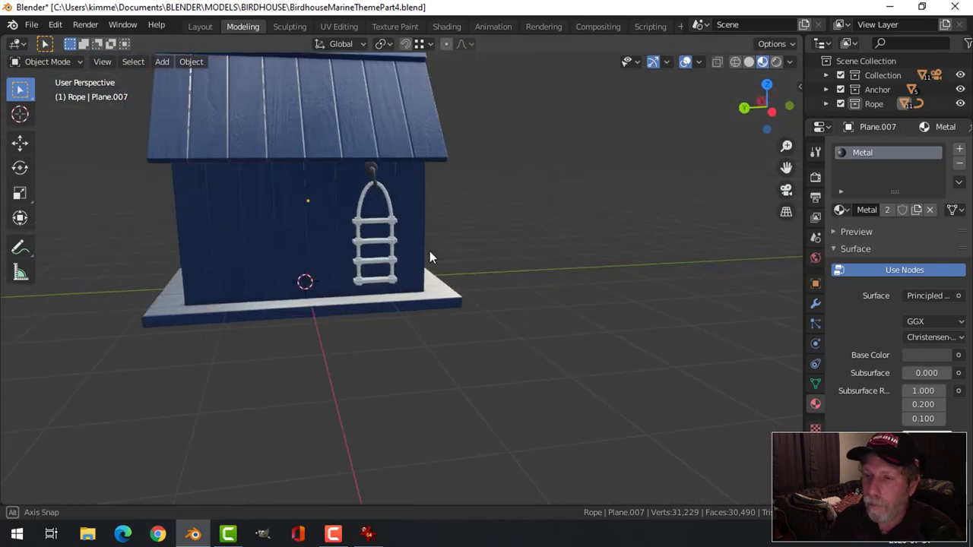
{"action": "middle_click_drag", "start_coordinate": [430, 256], "coordinate": [484, 276]}
{"action": "scroll", "coordinate": [426, 271], "scroll_direction": "up", "scroll_amount": 3}
{"action": "middle_click_drag", "start_coordinate": [426, 272], "coordinate": [480, 264]}
{"action": "scroll", "coordinate": [480, 263], "scroll_direction": "up", "scroll_amount": 2}
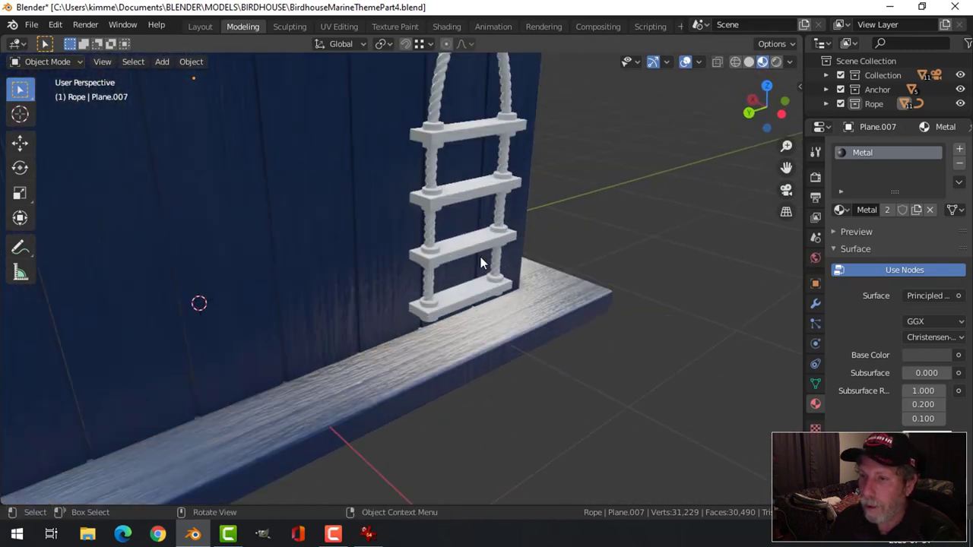
{"action": "left_click", "coordinate": [478, 146]}
{"action": "left_click", "coordinate": [839, 210]}
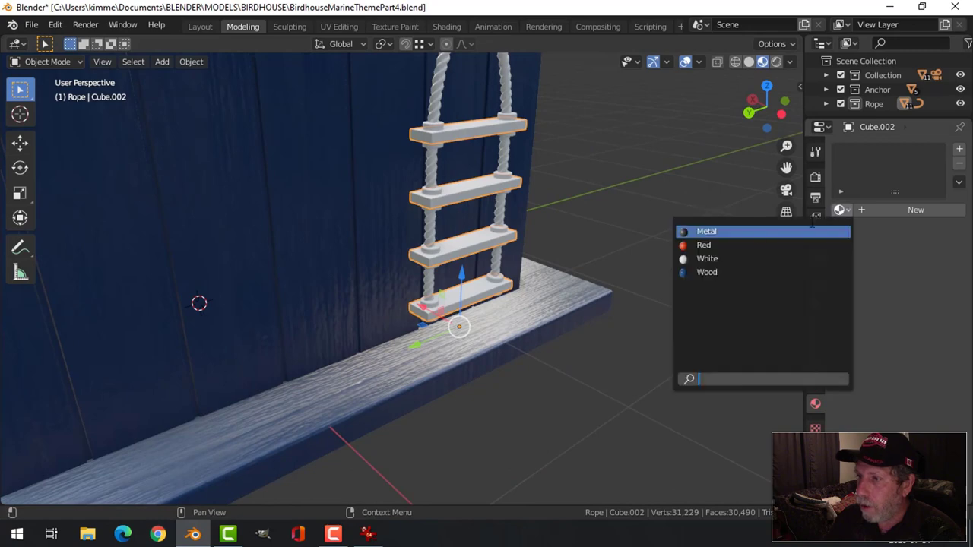
{"action": "left_click", "coordinate": [724, 272]}
Step: Select all the rope collars above and below the ladder's rungs and link the rungs' Wood material to them
{"action": "scroll", "coordinate": [528, 183], "scroll_direction": "up", "scroll_amount": 3}
{"action": "middle_click_drag", "start_coordinate": [528, 182], "coordinate": [523, 210]}
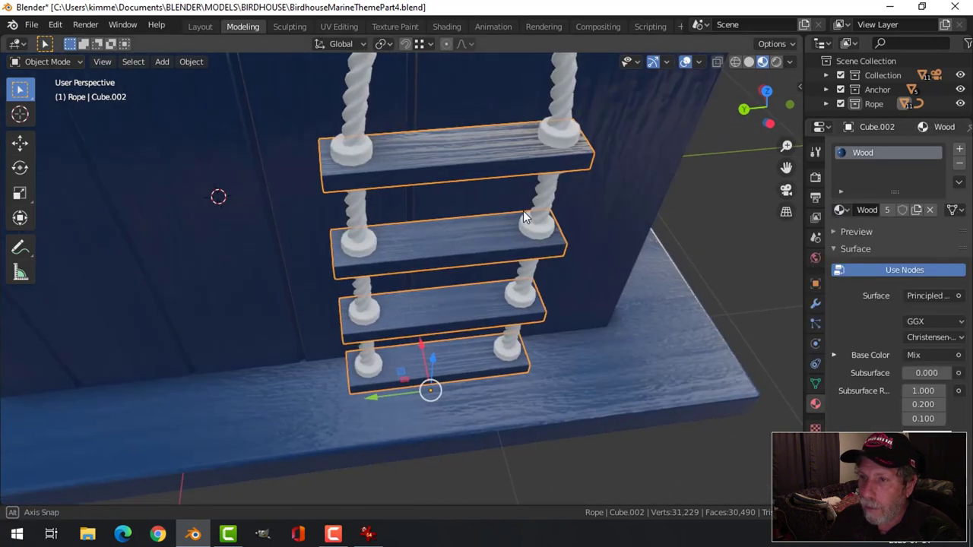
{"action": "left_click", "coordinate": [361, 152]}
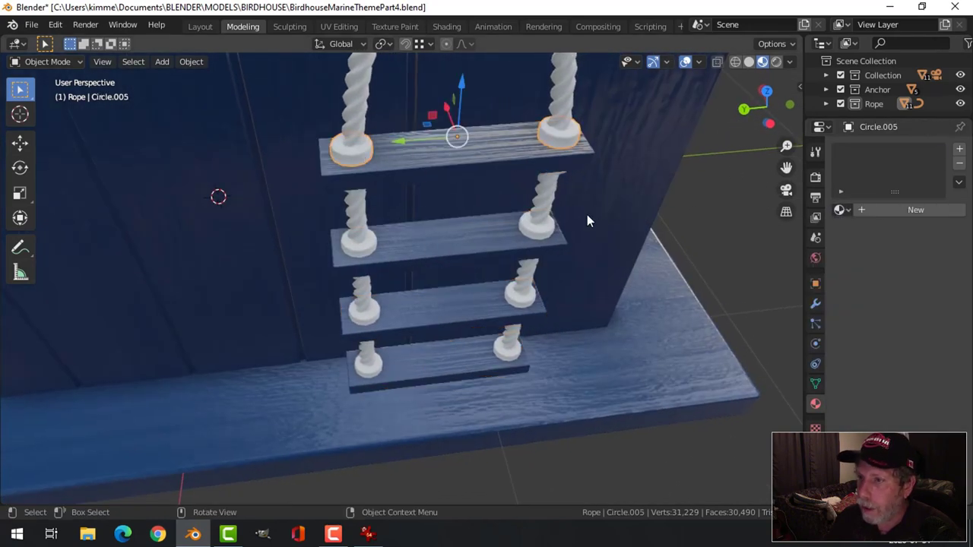
{"action": "scroll", "coordinate": [667, 201], "scroll_direction": "down", "scroll_amount": 3}
{"action": "middle_click_drag", "start_coordinate": [667, 202], "coordinate": [557, 205]}
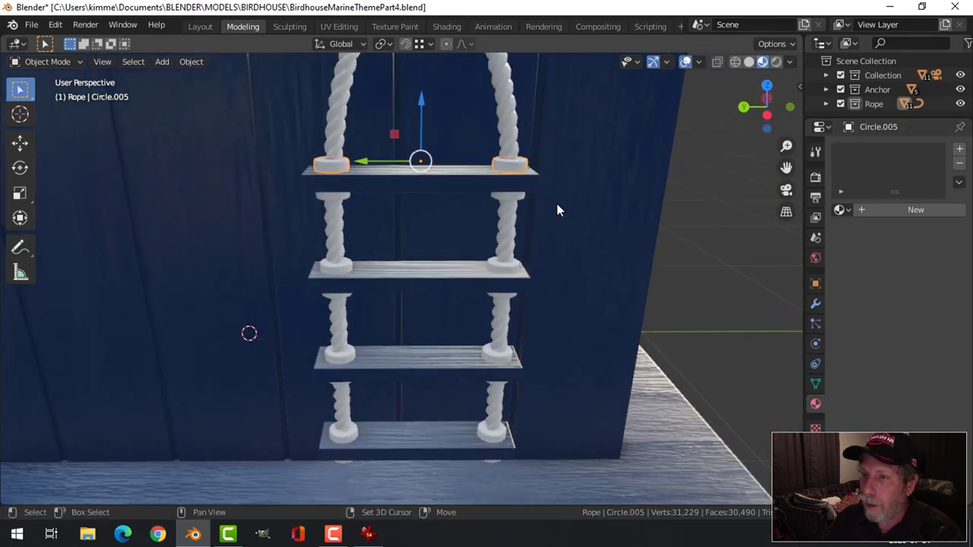
{"action": "left_click", "coordinate": [513, 196], "text": "shift"}
{"action": "middle_click_drag", "start_coordinate": [545, 251], "coordinate": [520, 218]}
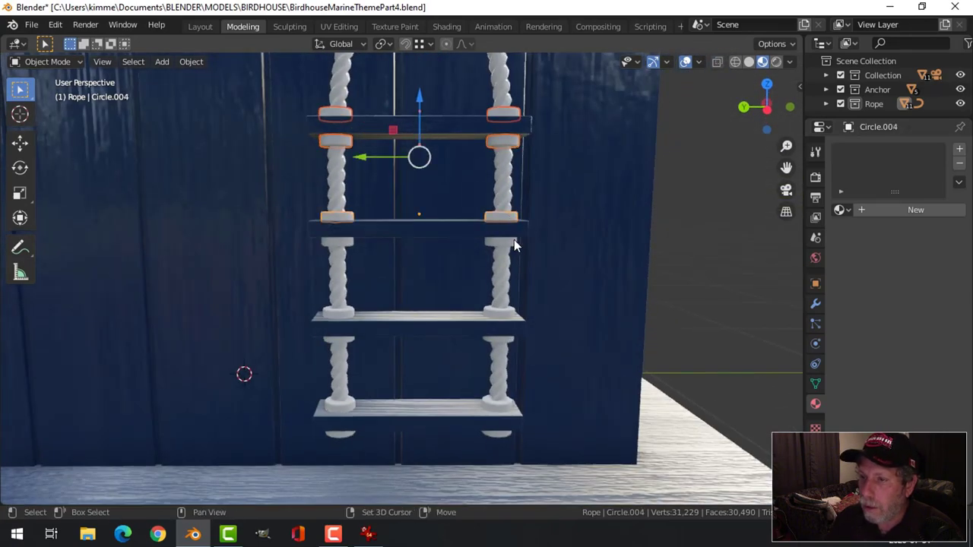
{"action": "left_click", "coordinate": [510, 239], "text": "shift"}
{"action": "left_click", "coordinate": [505, 236], "text": "shift"}
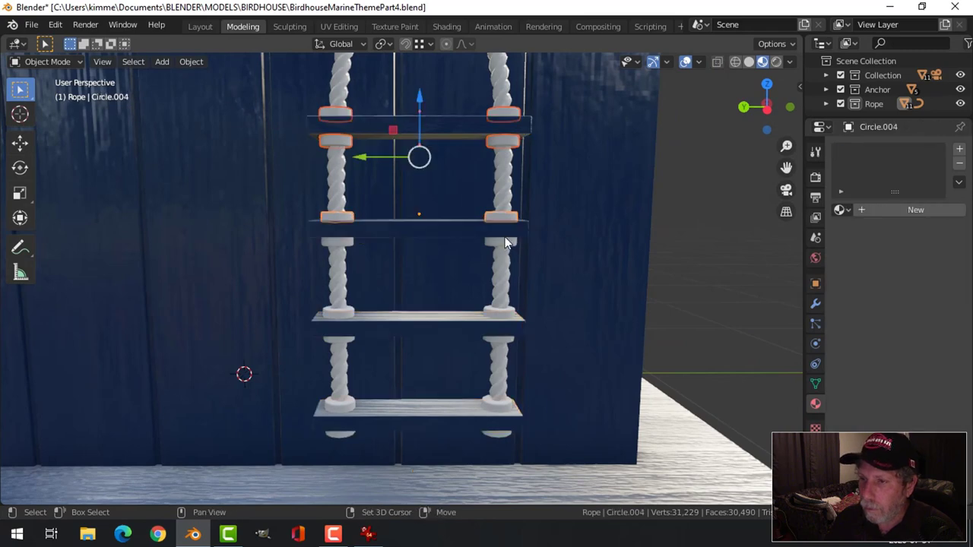
{"action": "left_click", "coordinate": [505, 240], "text": "shift"}
{"action": "left_click", "coordinate": [504, 243], "text": "shift"}
{"action": "left_click", "coordinate": [504, 243], "text": "shift"}
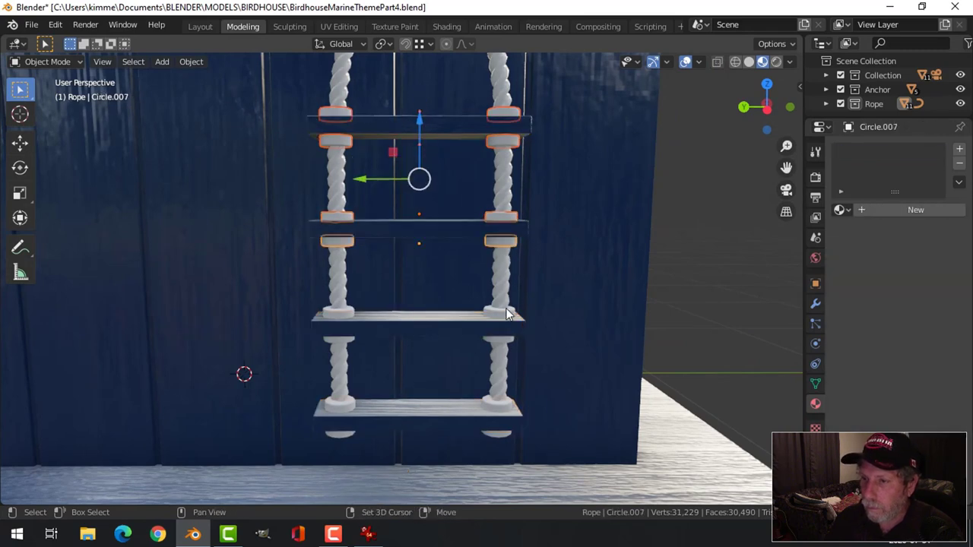
{"action": "left_click", "coordinate": [509, 344], "text": "shift"}
{"action": "left_click", "coordinate": [506, 343], "text": "shift"}
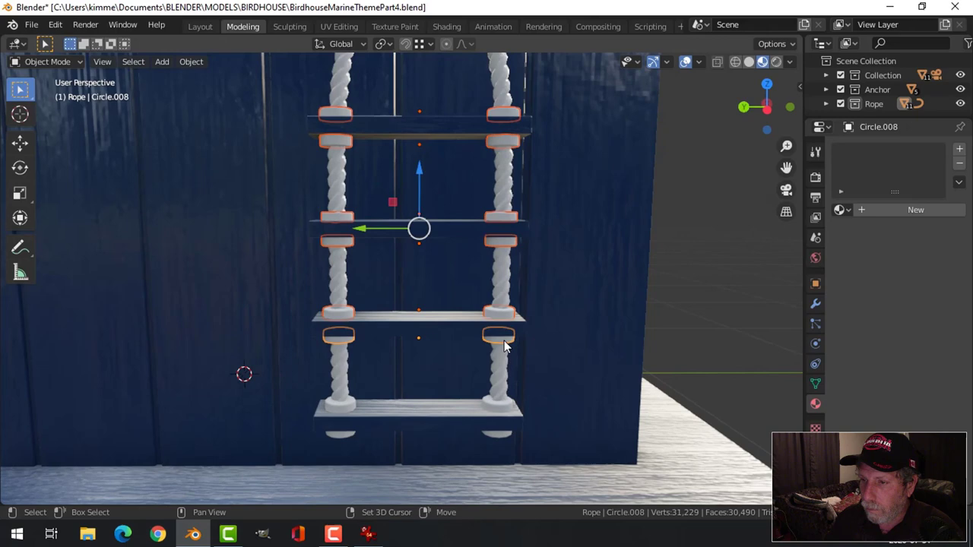
{"action": "left_click", "coordinate": [506, 411], "text": "shift"}
{"action": "middle_click_drag", "start_coordinate": [578, 415], "coordinate": [535, 345]}
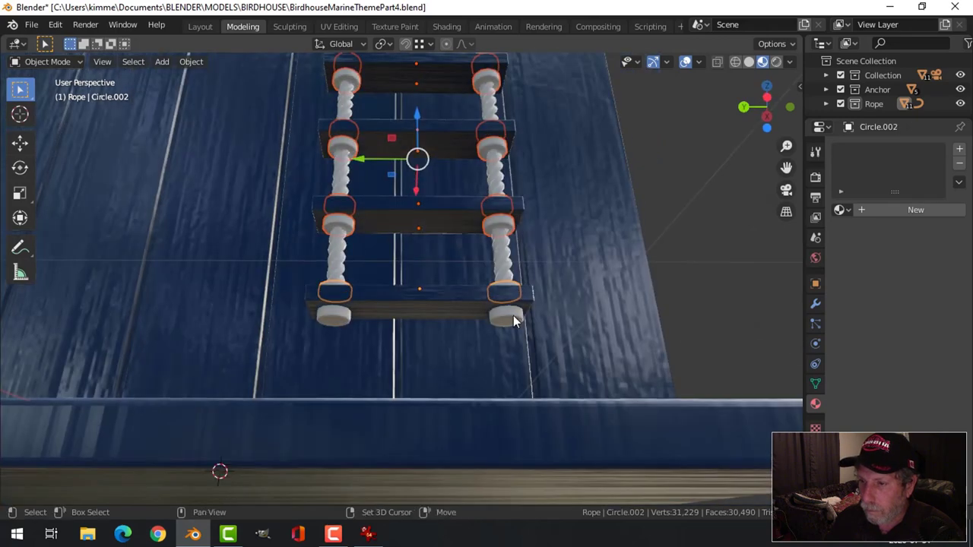
{"action": "left_click", "coordinate": [513, 319], "text": "shift"}
{"action": "left_click", "coordinate": [424, 297], "text": "shift"}
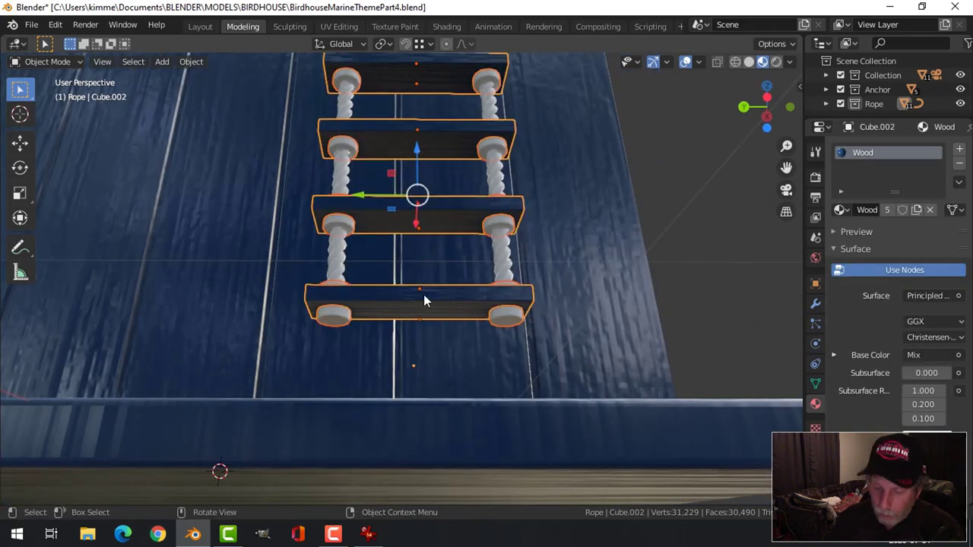
{"action": "key", "text": "ctrl+l"}
{"action": "left_click", "coordinate": [418, 332]}
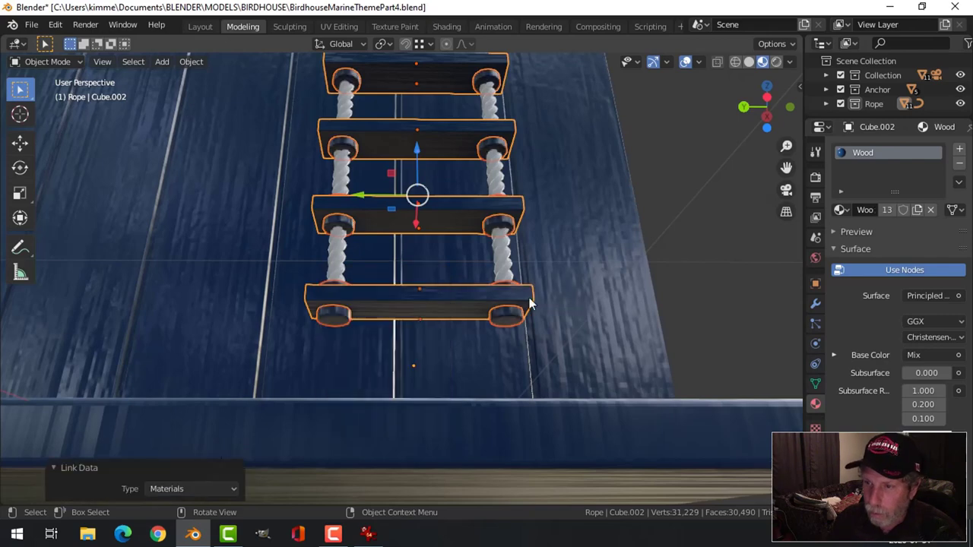
Step: Deselect everything and save the birdhouse file
{"action": "key", "text": "alt+a"}
{"action": "middle_click_drag", "start_coordinate": [535, 238], "coordinate": [564, 299]}
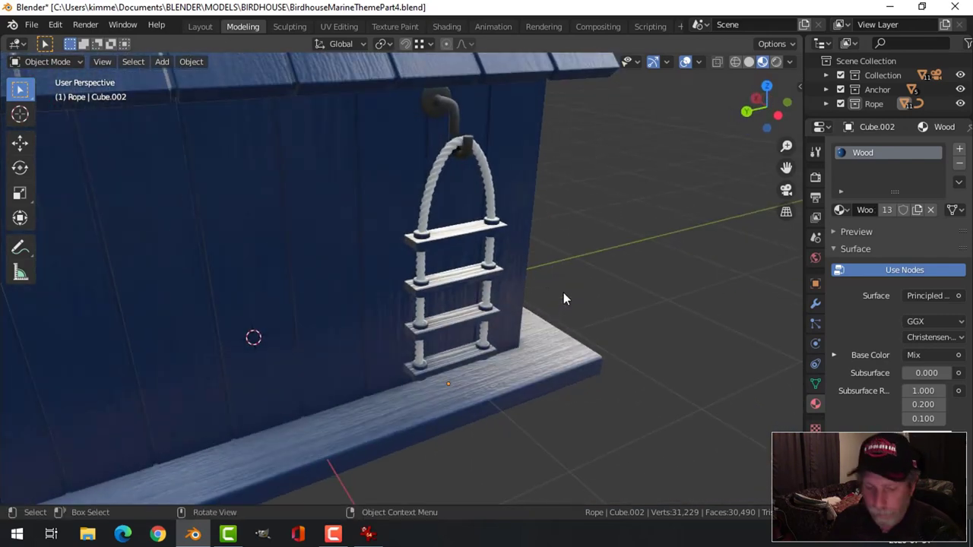
{"action": "key", "text": "ctrl+s"}
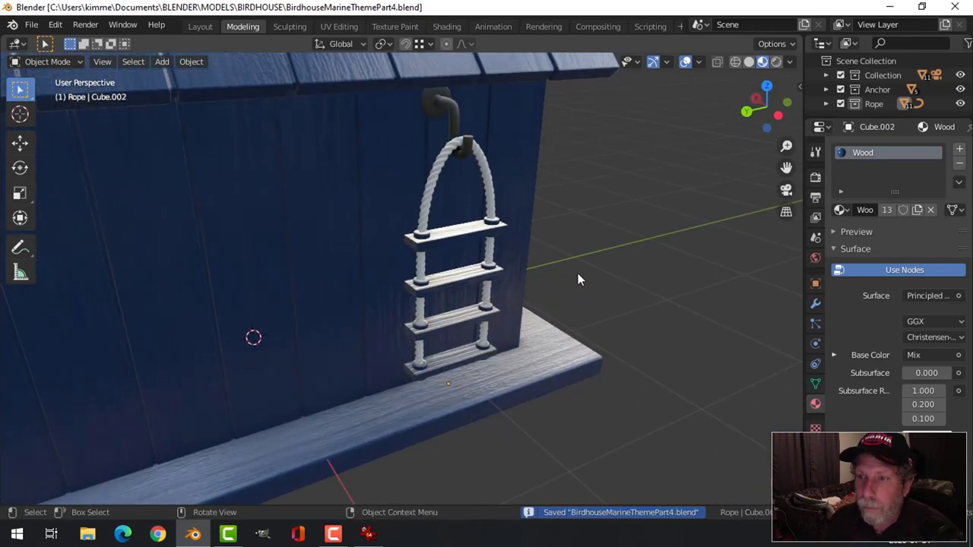
Step: Try an Array count of 5 on the ladder's rungs and return the count to 4
{"action": "scroll", "coordinate": [626, 276], "scroll_direction": "up", "scroll_amount": 2}
{"action": "middle_click_drag", "start_coordinate": [626, 276], "coordinate": [582, 276]}
{"action": "scroll", "coordinate": [475, 271], "scroll_direction": "down", "scroll_amount": 3}
{"action": "scroll", "coordinate": [571, 274], "scroll_direction": "up", "scroll_amount": 1}
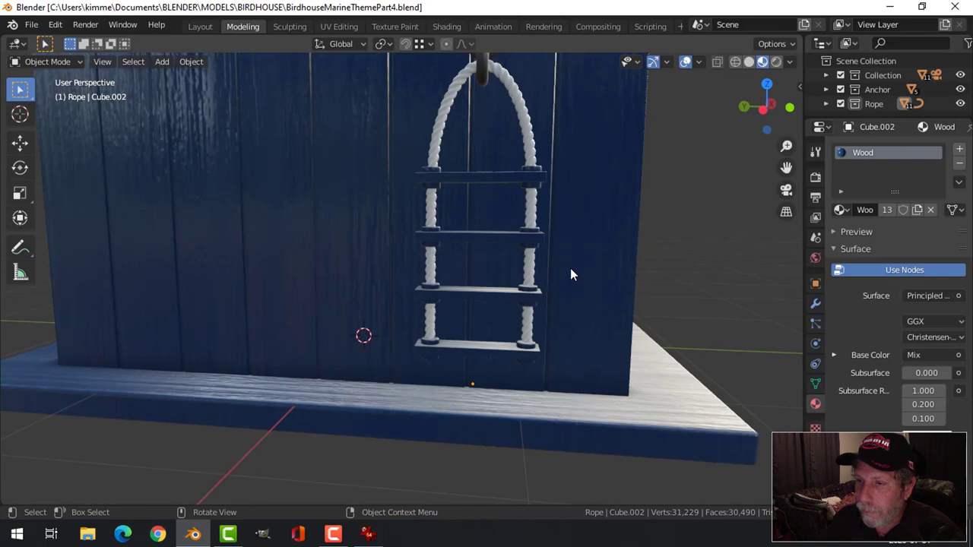
{"action": "scroll", "coordinate": [495, 210], "scroll_direction": "up", "scroll_amount": 2}
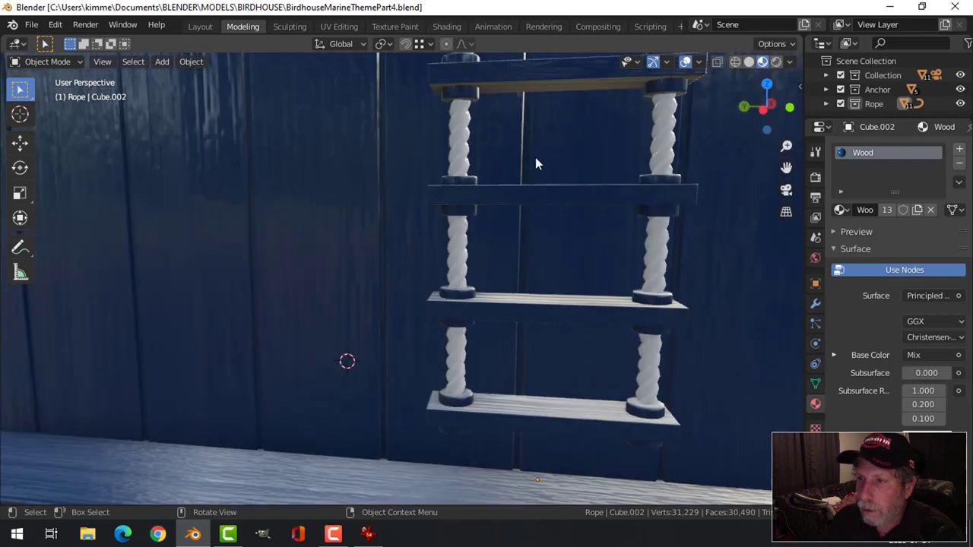
{"action": "left_click", "coordinate": [540, 93]}
{"action": "scroll", "coordinate": [540, 93], "scroll_direction": "down", "scroll_amount": 3}
{"action": "middle_click_drag", "start_coordinate": [540, 93], "coordinate": [608, 274]}
{"action": "left_click", "coordinate": [815, 303]}
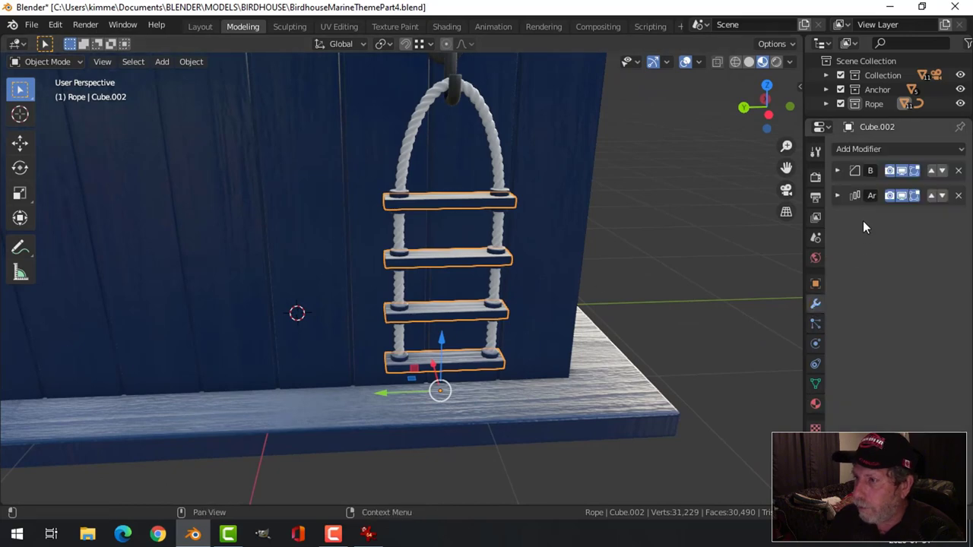
{"action": "left_click", "coordinate": [838, 195]}
{"action": "left_click", "coordinate": [956, 252]}
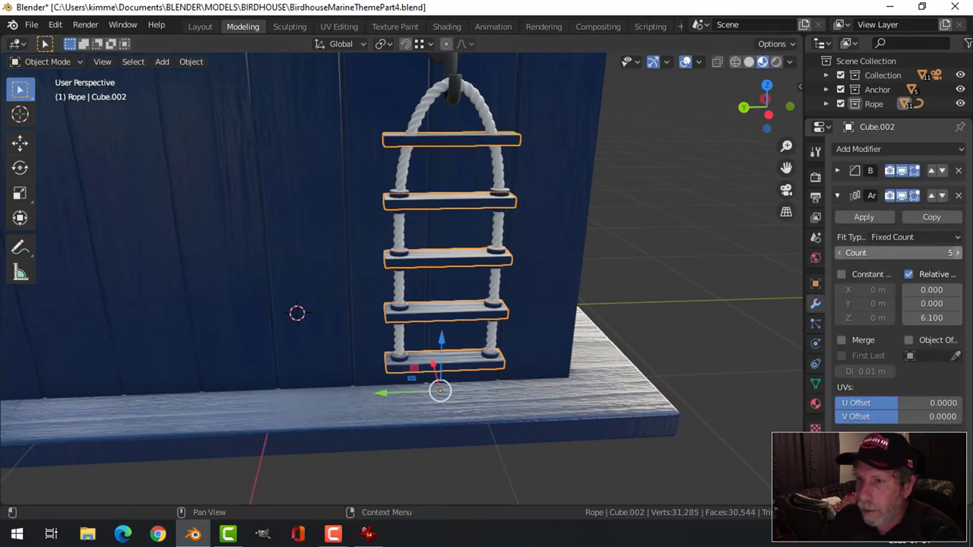
{"action": "middle_click_drag", "start_coordinate": [769, 295], "coordinate": [749, 277]}
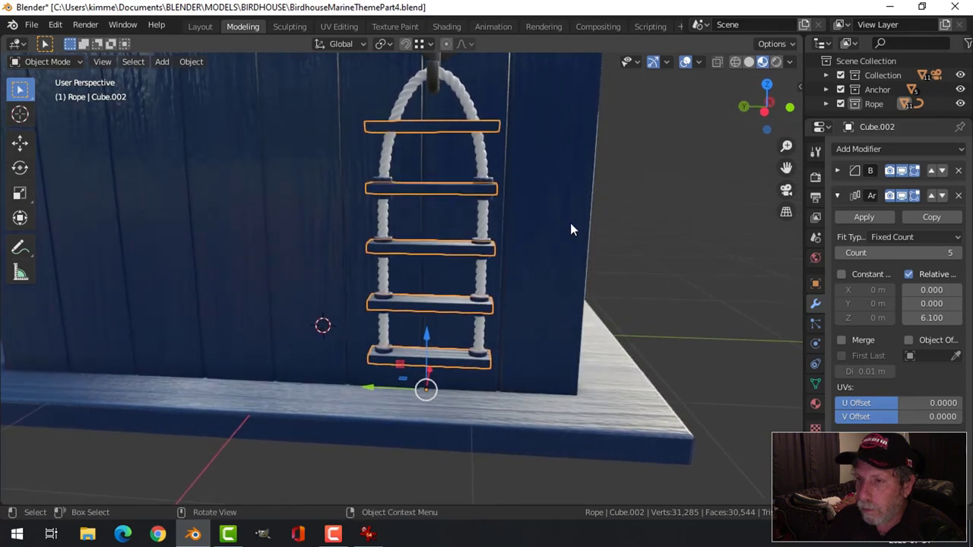
{"action": "key", "text": "alt+a"}
{"action": "middle_click_drag", "start_coordinate": [556, 222], "coordinate": [553, 256]}
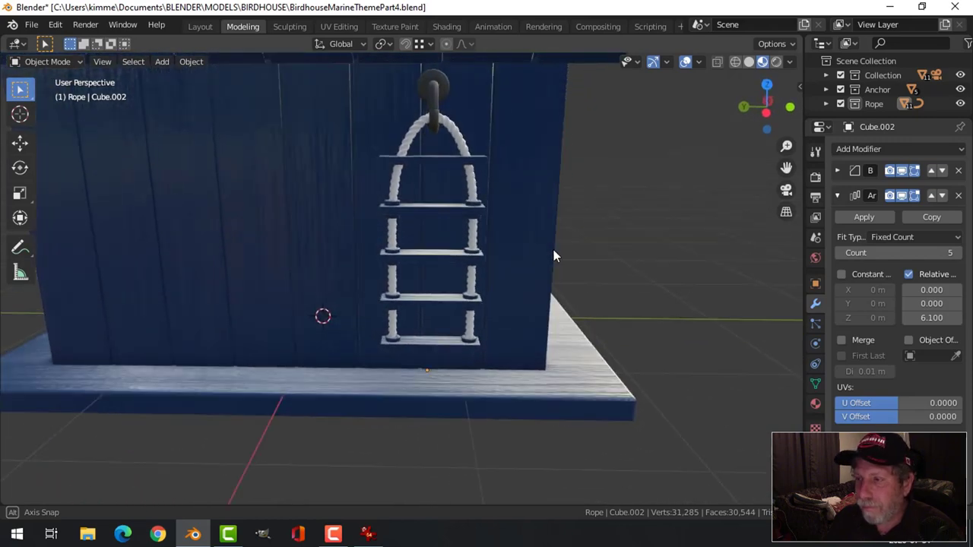
{"action": "left_click", "coordinate": [841, 254]}
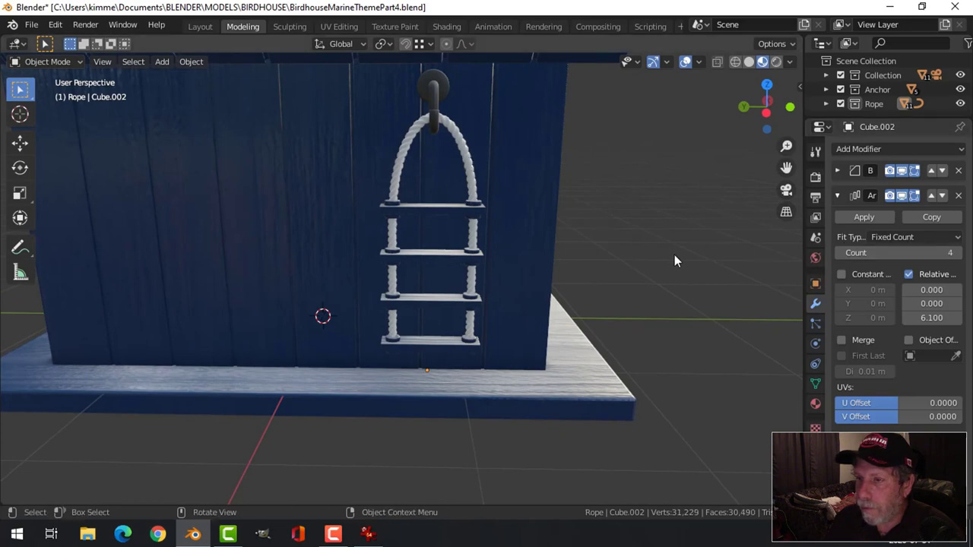
Step: Select the rope's path curve below the lowest rung and save the file
{"action": "middle_click_drag", "start_coordinate": [674, 254], "coordinate": [572, 238]}
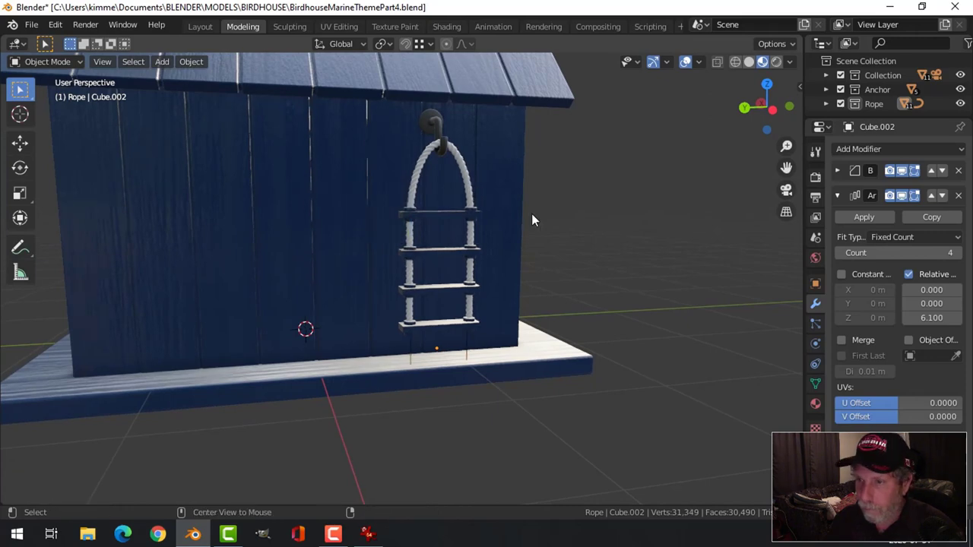
{"action": "left_click", "coordinate": [467, 357]}
{"action": "key", "text": "ctrl+s"}
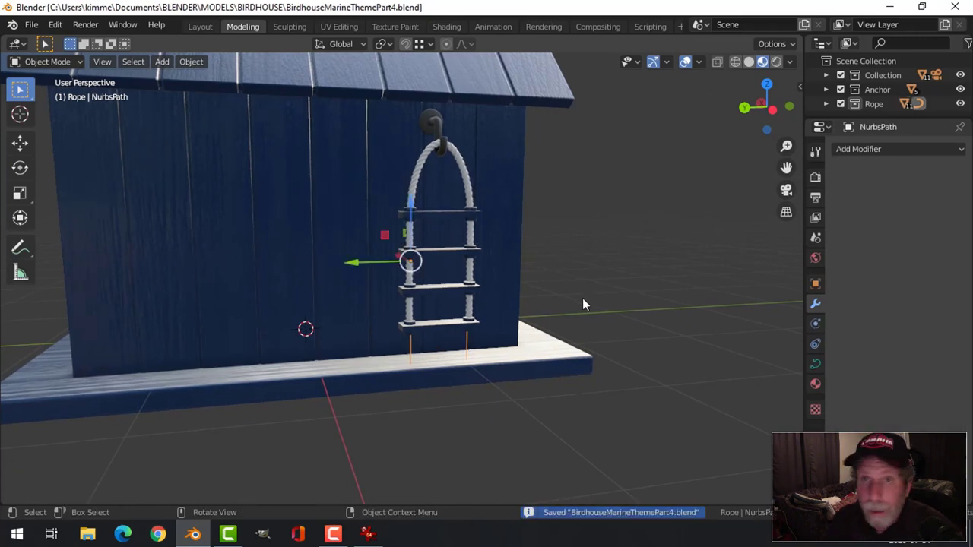
Step: Edit the rope's curve in an orthographic side view and lower its top and two shoulder points about 0.16 m along Z
{"action": "middle_click_drag", "start_coordinate": [580, 291], "coordinate": [483, 328]}
{"action": "left_click", "coordinate": [449, 352]}
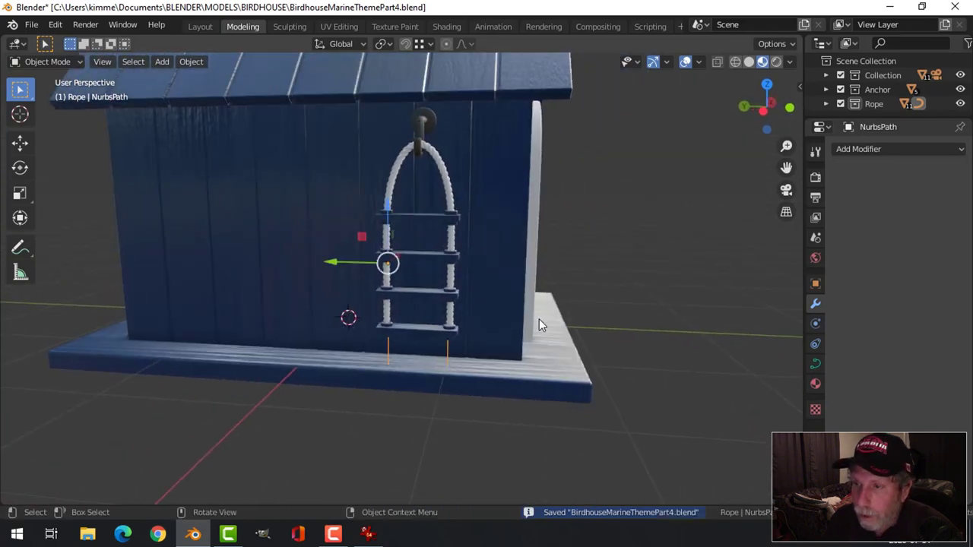
{"action": "key", "text": "Tab"}
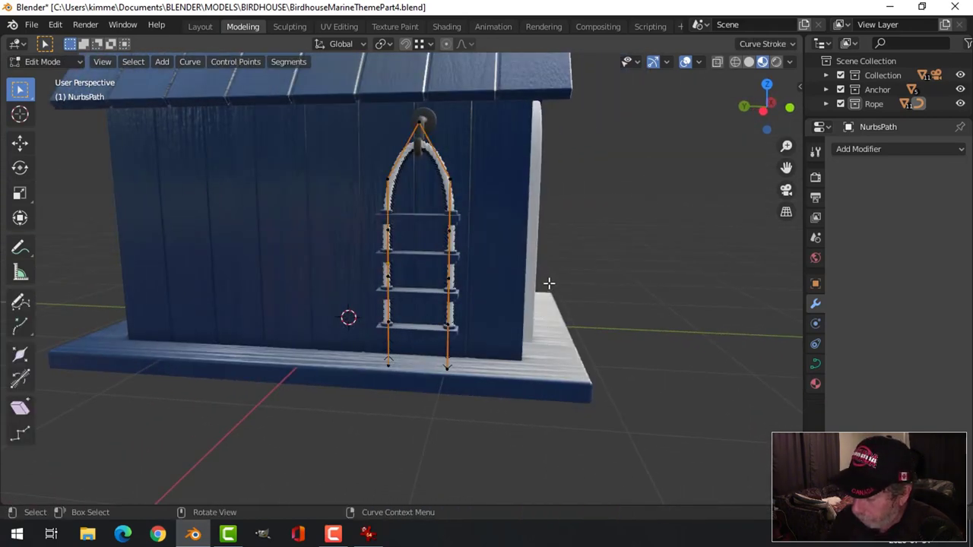
{"action": "key", "text": "ctrl+KP_3"}
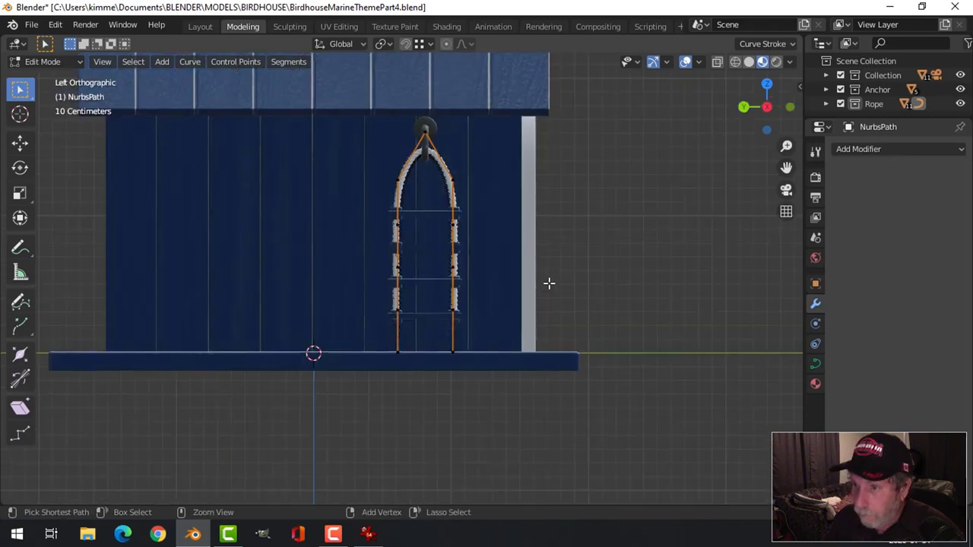
{"action": "scroll", "coordinate": [540, 275], "scroll_direction": "up", "scroll_amount": 2}
{"action": "scroll", "coordinate": [548, 269], "scroll_direction": "down", "scroll_amount": 1}
{"action": "middle_click_drag", "start_coordinate": [550, 268], "coordinate": [508, 308], "text": "shift"}
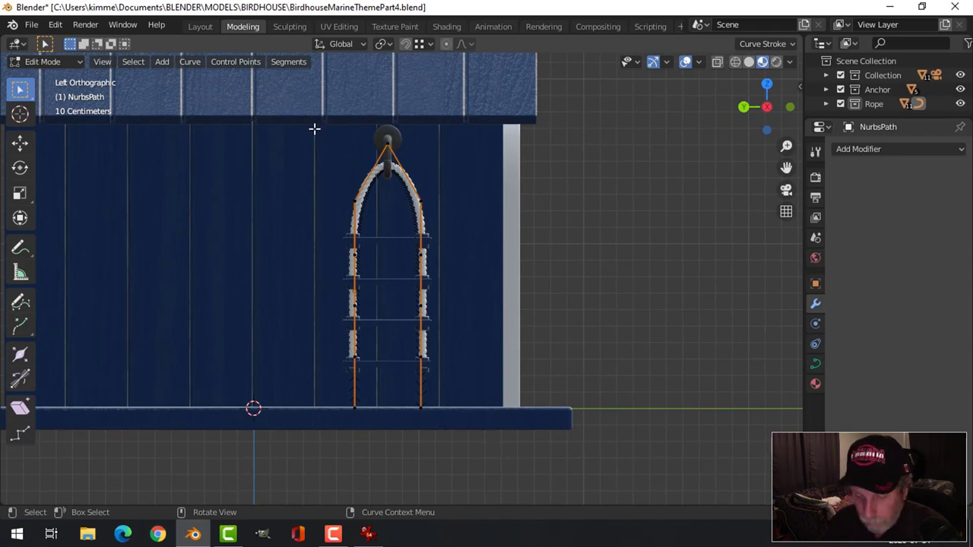
{"action": "left_click_drag", "start_coordinate": [315, 130], "coordinate": [456, 221]}
{"action": "key", "text": "g"}
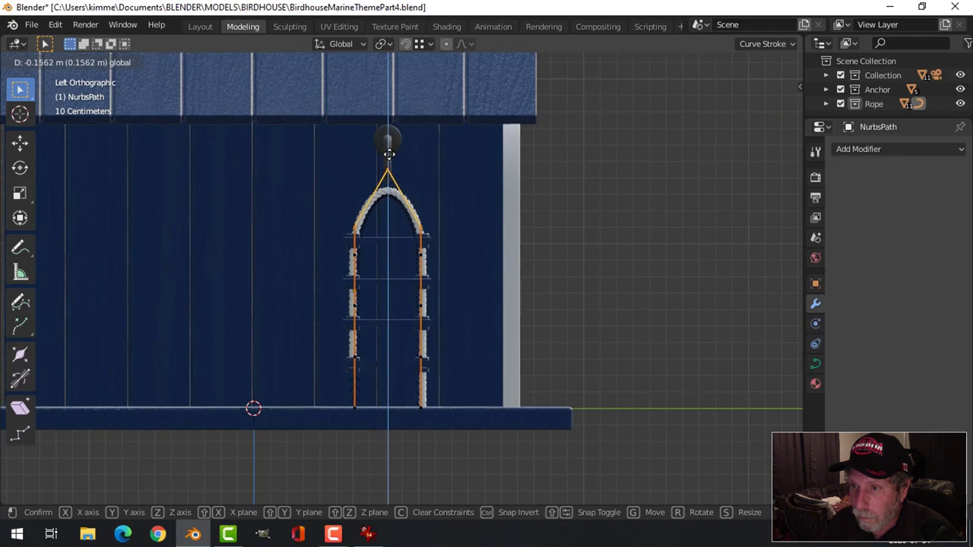
{"action": "left_click", "coordinate": [389, 157]}
{"action": "left_click", "coordinate": [448, 239]}
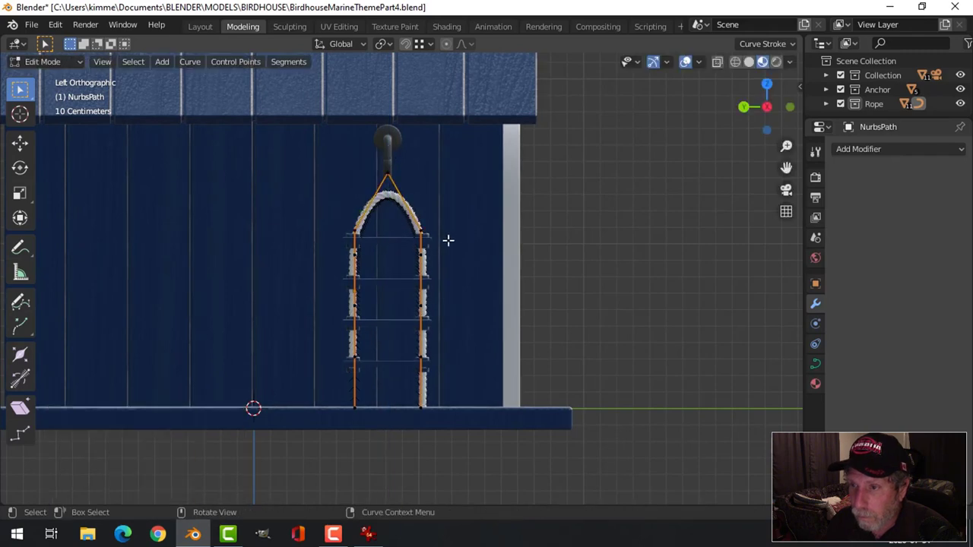
Step: Subdivide the two segments of the rope's curve that join its top point to the shoulder points on either side
{"action": "scroll", "coordinate": [459, 235], "scroll_direction": "up", "scroll_amount": 2}
{"action": "scroll", "coordinate": [459, 234], "scroll_direction": "up", "scroll_amount": 1}
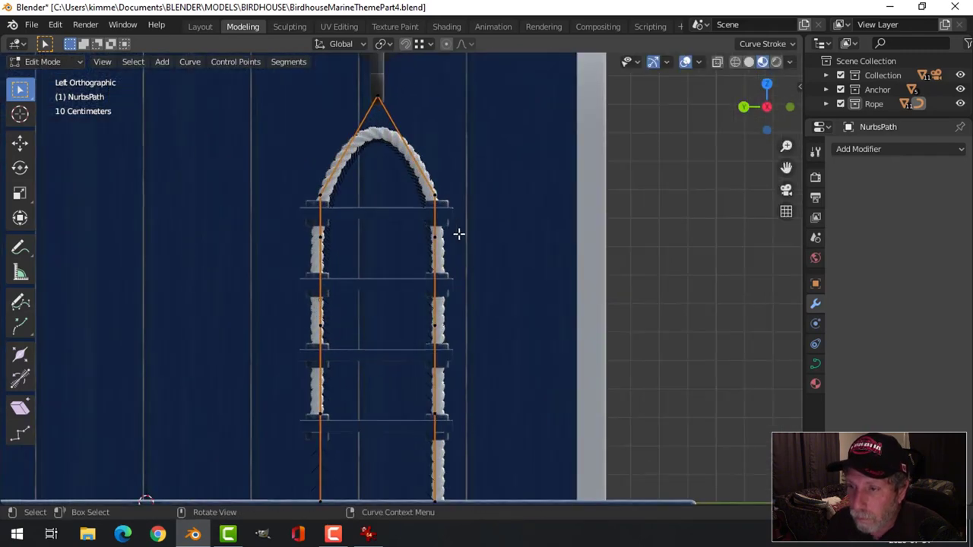
{"action": "middle_click_drag", "start_coordinate": [459, 235], "coordinate": [460, 262]}
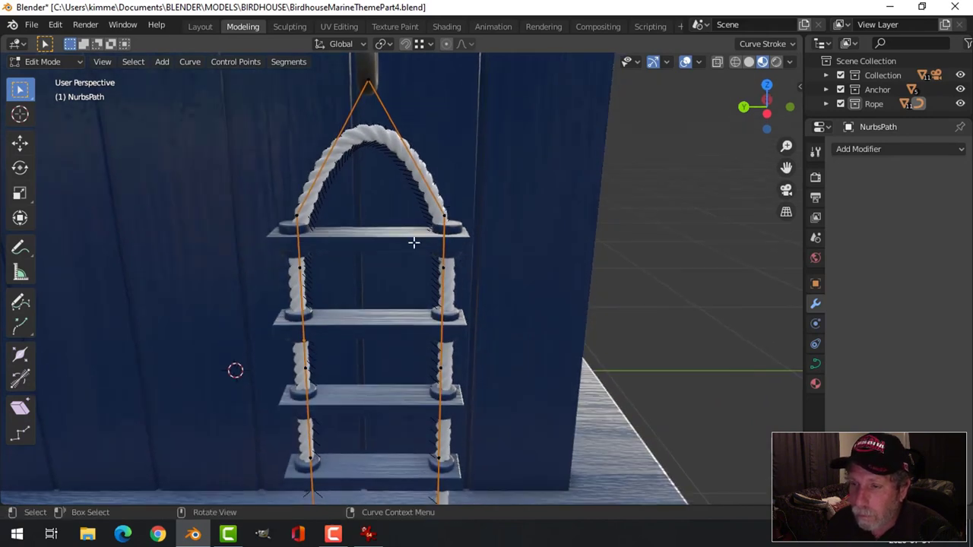
{"action": "scroll", "coordinate": [416, 242], "scroll_direction": "down", "scroll_amount": 1}
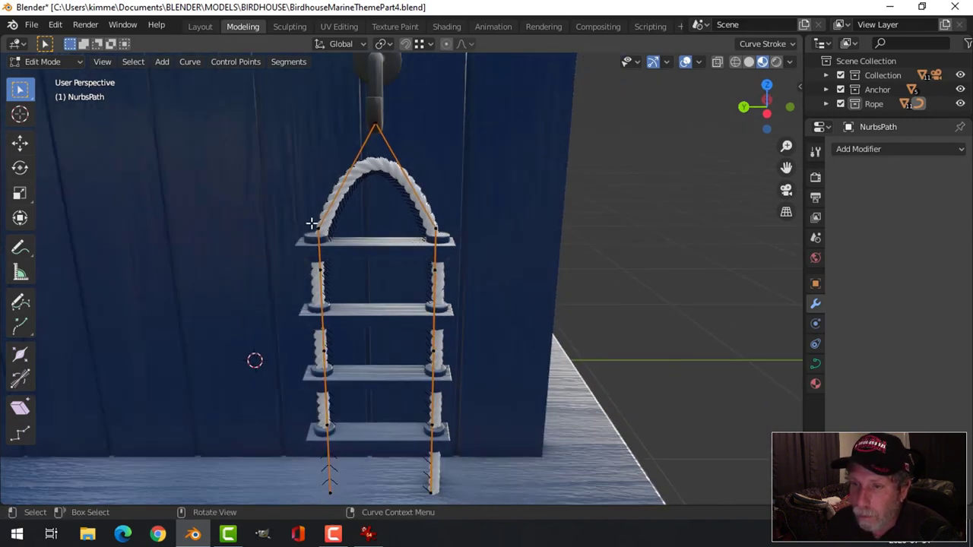
{"action": "left_click", "coordinate": [387, 146]}
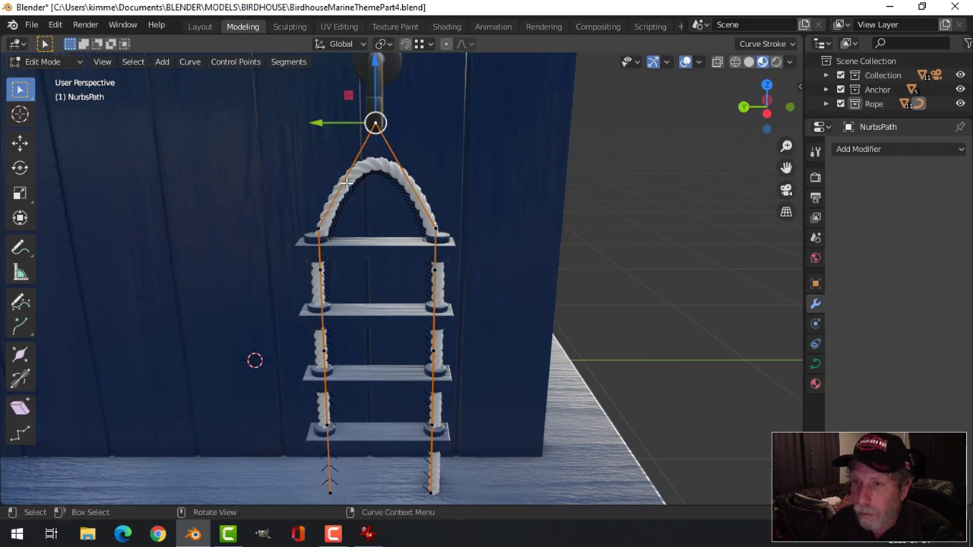
{"action": "left_click", "coordinate": [311, 225], "text": "shift"}
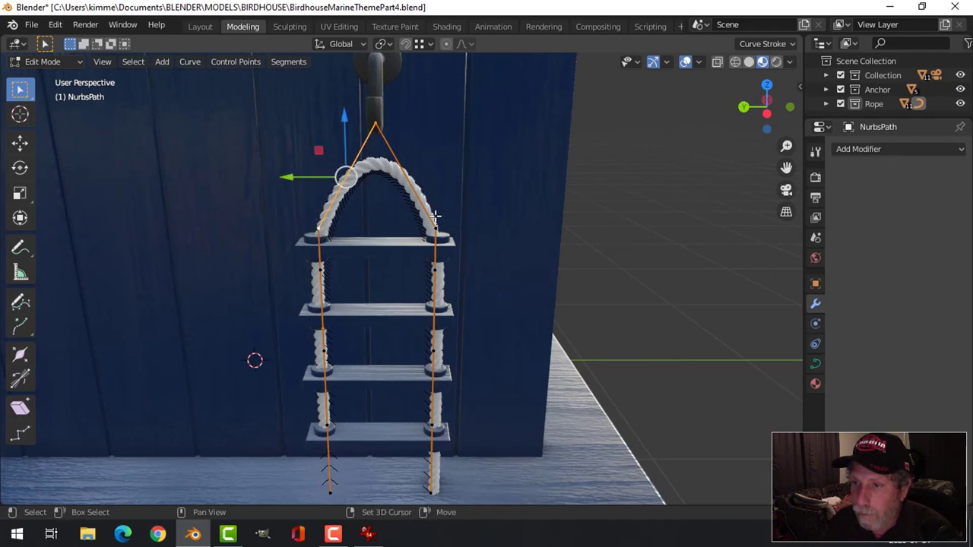
{"action": "right_click", "coordinate": [346, 168]}
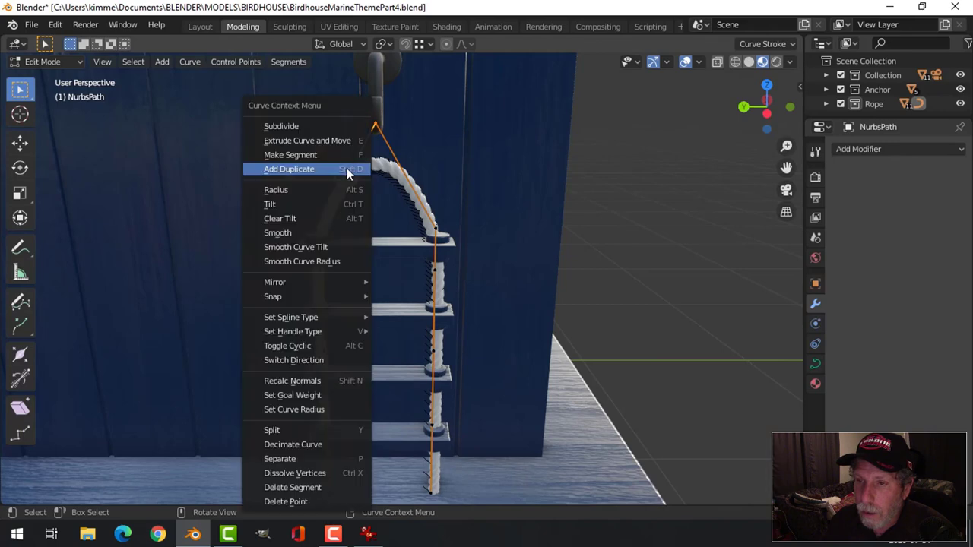
{"action": "left_click", "coordinate": [319, 123]}
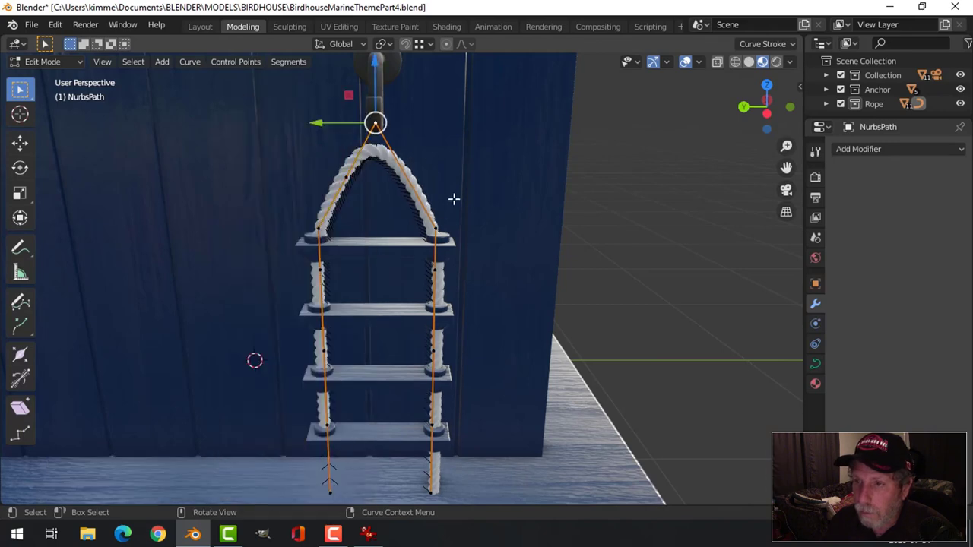
{"action": "left_click", "coordinate": [438, 216]}
{"action": "right_click", "coordinate": [438, 216]}
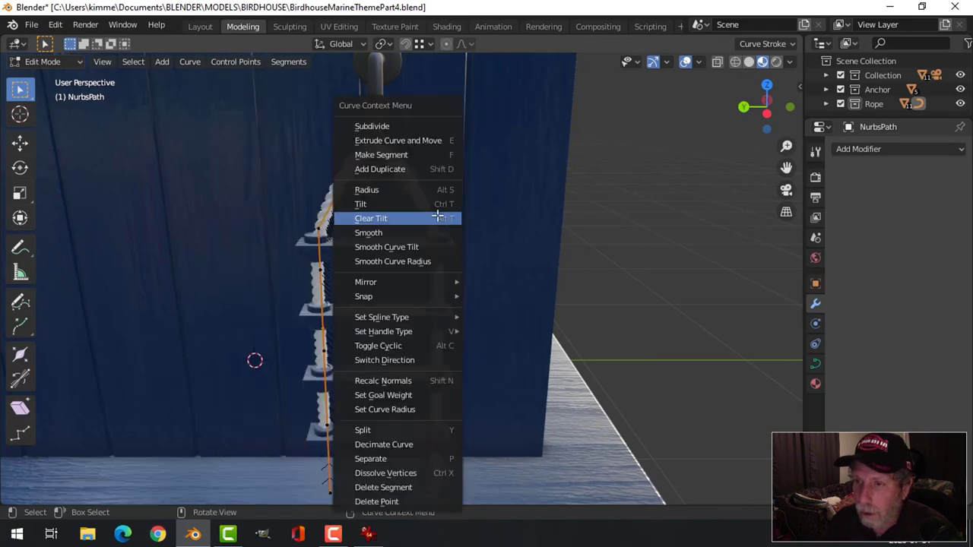
{"action": "left_click", "coordinate": [403, 126]}
Step: Scale the two new midpoints of the rope's upper loop apart by about 1.609 along Y and leave Edit Mode
{"action": "left_click", "coordinate": [331, 191]}
{"action": "left_click", "coordinate": [406, 177], "text": "shift"}
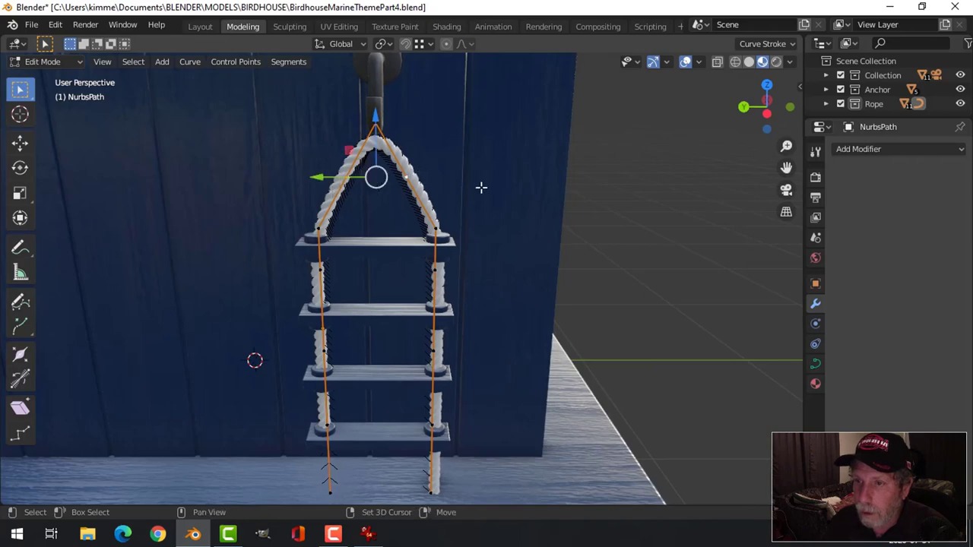
{"action": "key", "text": "s"}
{"action": "key", "text": "y"}
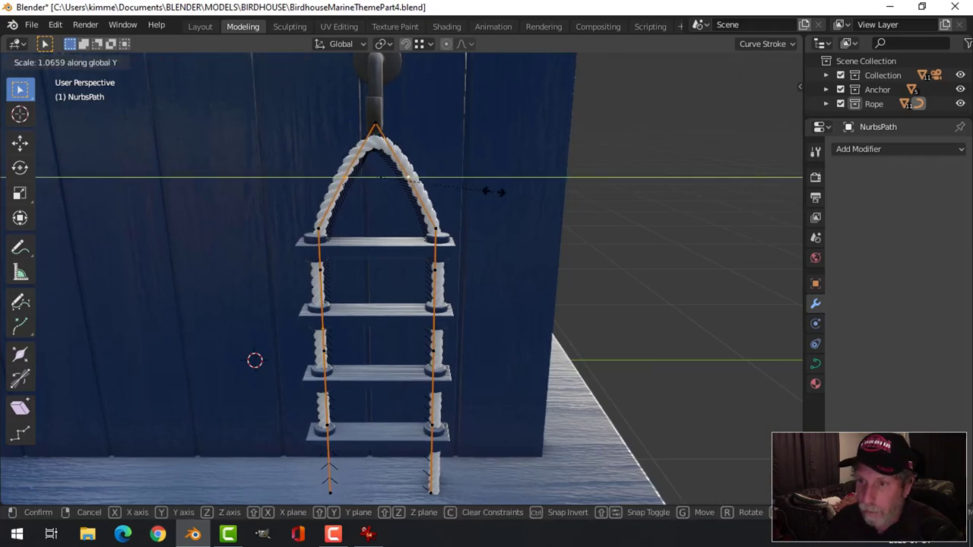
{"action": "left_click", "coordinate": [549, 203]}
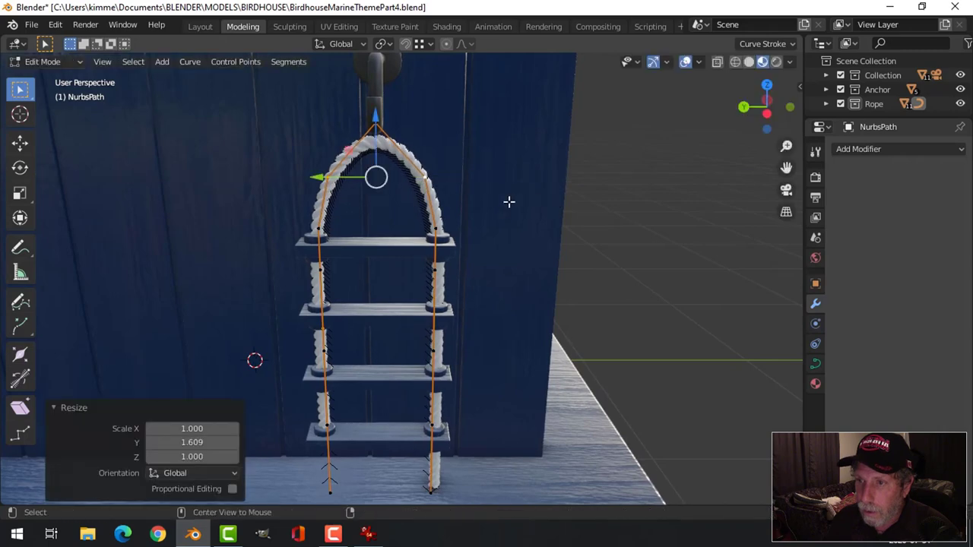
{"action": "key", "text": "Tab"}
Step: Set the rope's Array count to 24 and shift the rope along Z so both ends finish at the lowest rung
{"action": "scroll", "coordinate": [510, 202], "scroll_direction": "down", "scroll_amount": 4}
{"action": "middle_click_drag", "start_coordinate": [495, 224], "coordinate": [460, 224]}
{"action": "left_click", "coordinate": [410, 223]}
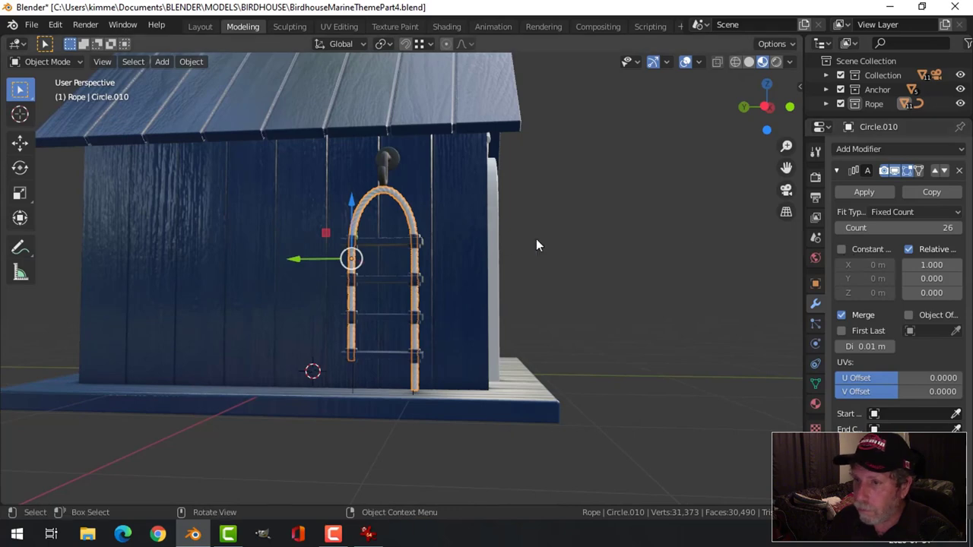
{"action": "left_click_drag", "start_coordinate": [349, 200], "coordinate": [347, 234]}
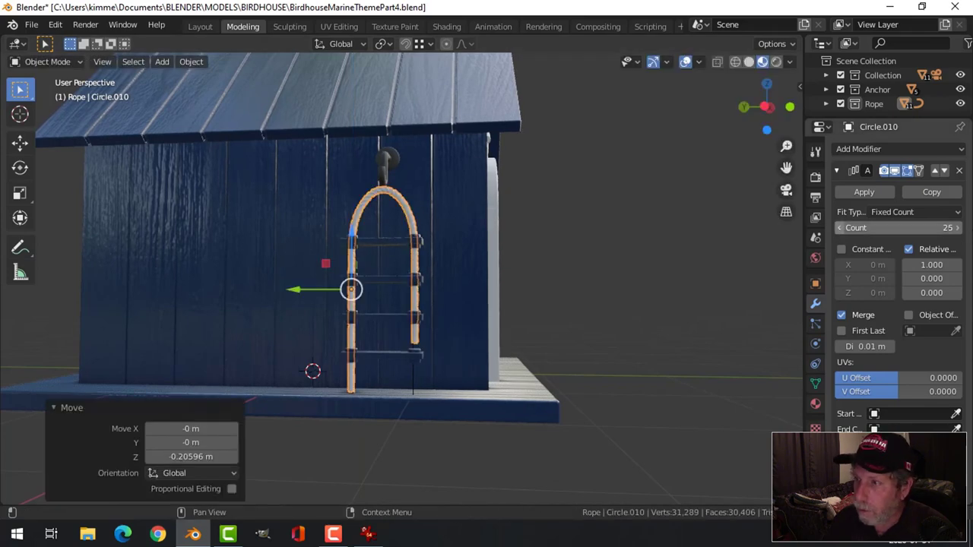
{"action": "left_click", "coordinate": [840, 227]}
{"action": "key", "text": "g"}
{"action": "key", "text": "z"}
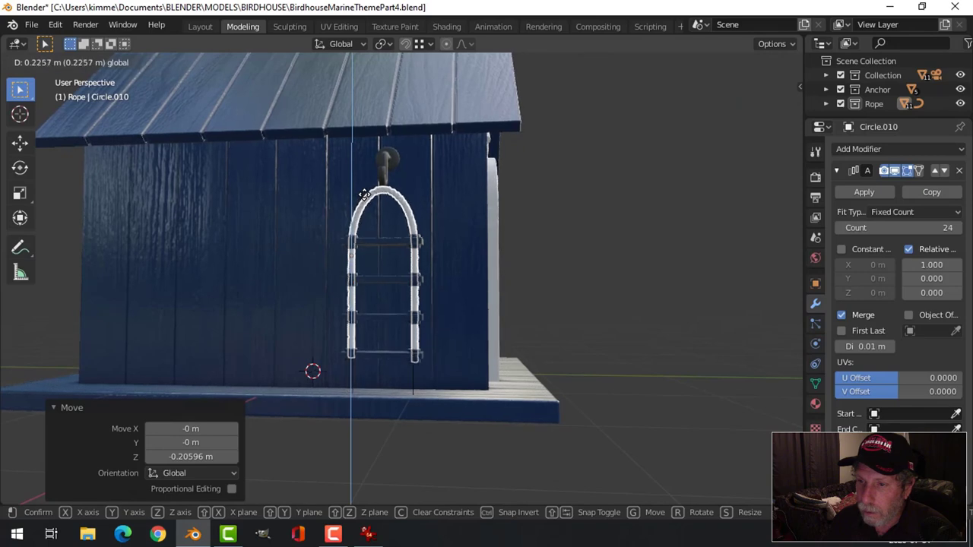
{"action": "left_click", "coordinate": [365, 195]}
{"action": "middle_click_drag", "start_coordinate": [446, 200], "coordinate": [467, 242]}
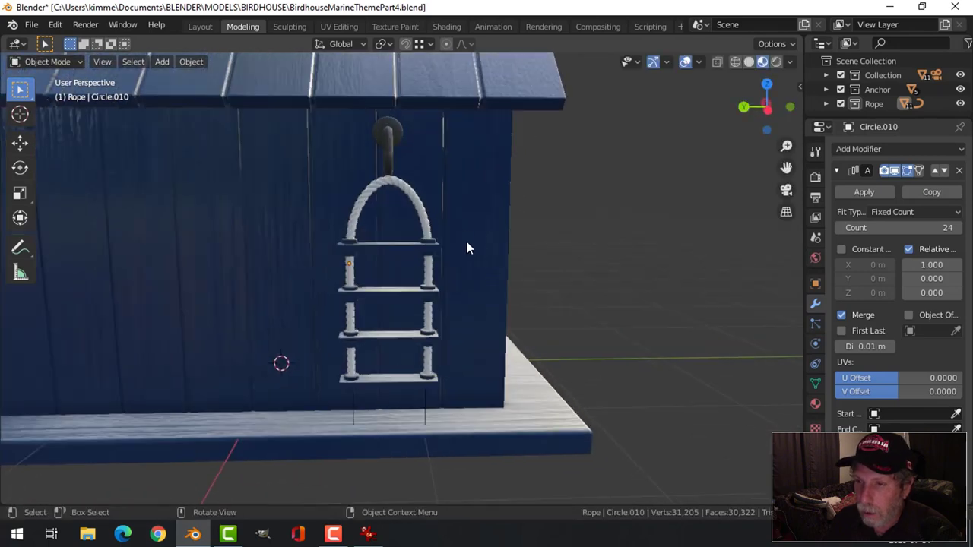
Step: Lower the wall hook about 0.13 m along Z and fine-tune its height so its bend holds the rope's loop
{"action": "left_click", "coordinate": [393, 128]}
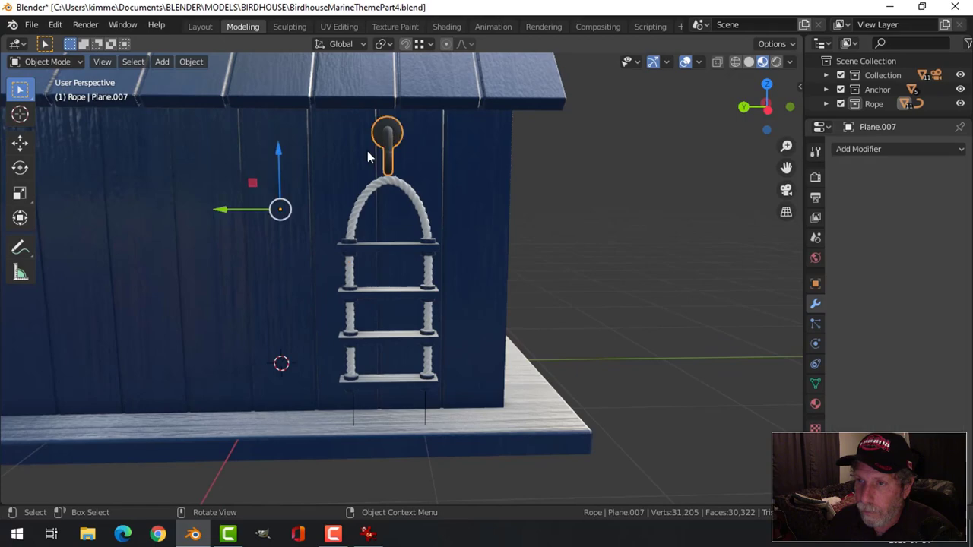
{"action": "left_click_drag", "start_coordinate": [276, 149], "coordinate": [276, 168]}
{"action": "middle_click_drag", "start_coordinate": [473, 202], "coordinate": [354, 215]}
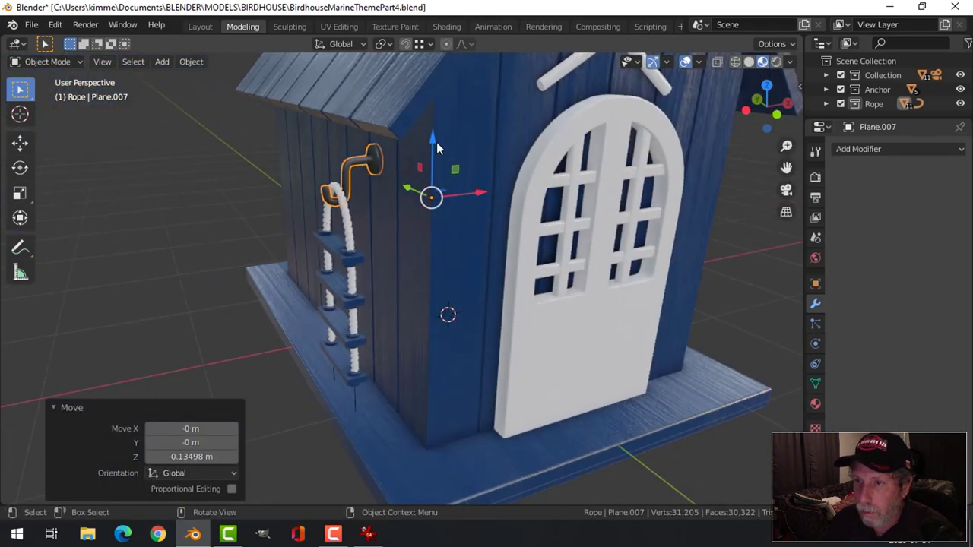
{"action": "left_click_drag", "start_coordinate": [436, 137], "coordinate": [437, 136]}
{"action": "middle_click_drag", "start_coordinate": [436, 137], "coordinate": [512, 238]}
{"action": "scroll", "coordinate": [476, 276], "scroll_direction": "up", "scroll_amount": 2}
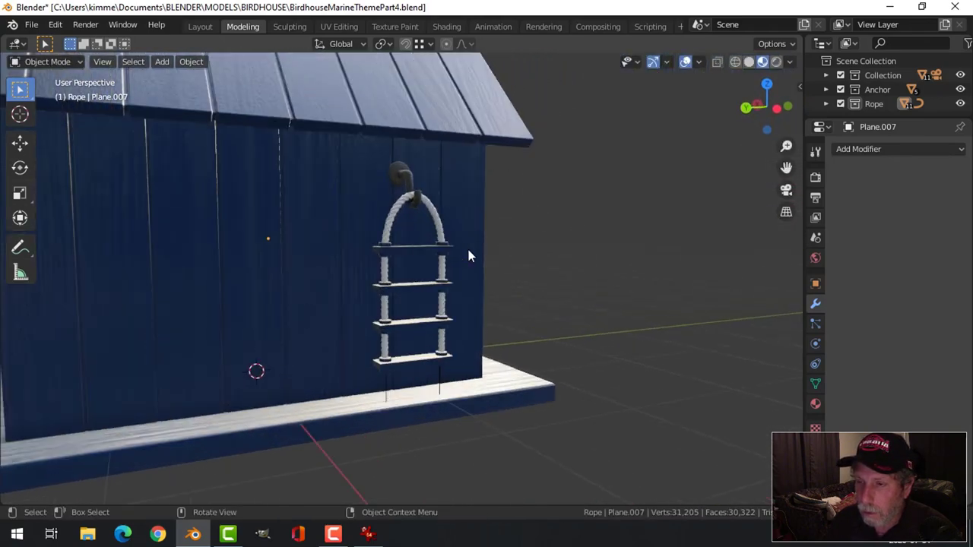
Step: Select all objects in the Rope collection and move the hook and ladder together slightly upward along Z
{"action": "left_click", "coordinate": [403, 169]}
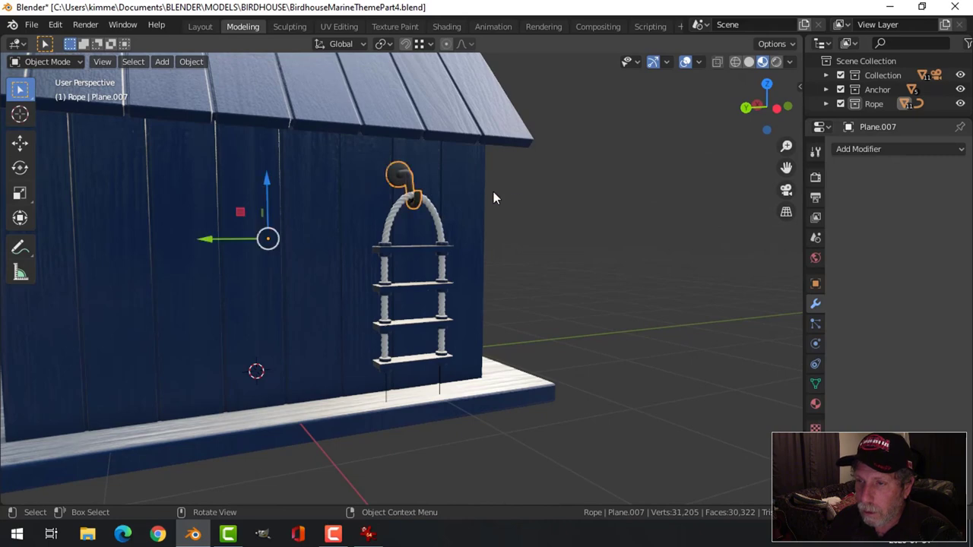
{"action": "right_click", "coordinate": [865, 107]}
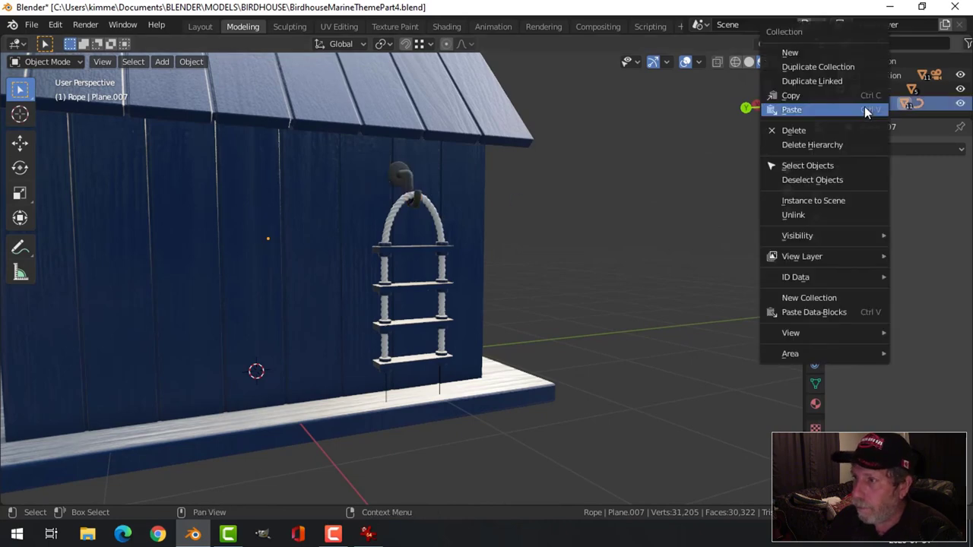
{"action": "left_click", "coordinate": [803, 167]}
{"action": "key", "text": "g"}
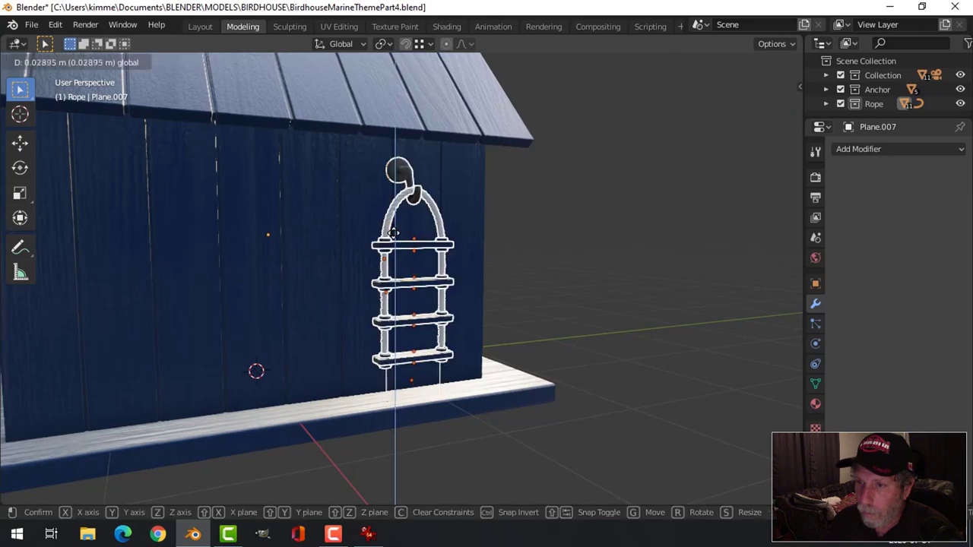
{"action": "left_click", "coordinate": [425, 370]}
Step: Hide the rope's path curve below the lowest rung and save the birdhouse file
{"action": "key", "text": "alt+a"}
{"action": "left_click", "coordinate": [385, 380]}
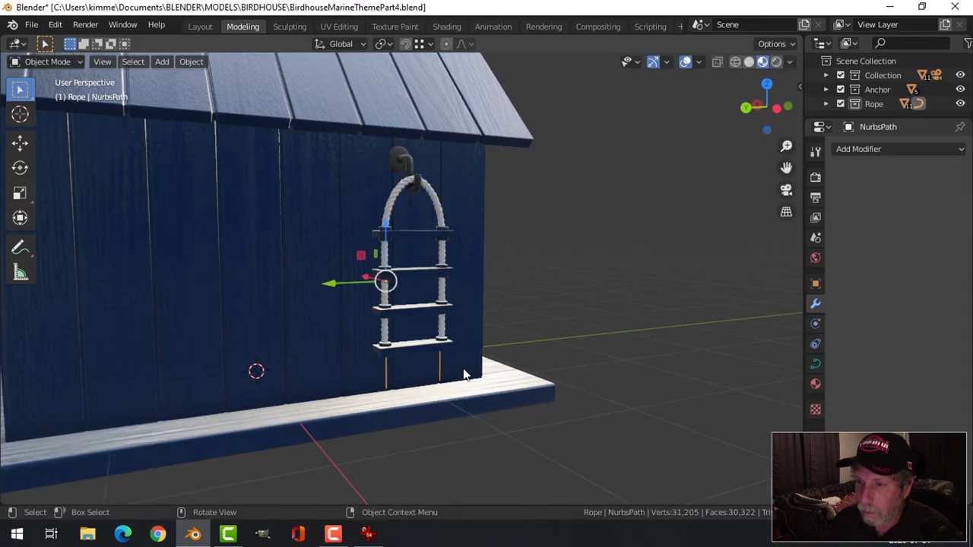
{"action": "key", "text": "alt+a"}
{"action": "middle_click_drag", "start_coordinate": [557, 330], "coordinate": [456, 277]}
{"action": "scroll", "coordinate": [454, 332], "scroll_direction": "up", "scroll_amount": 3}
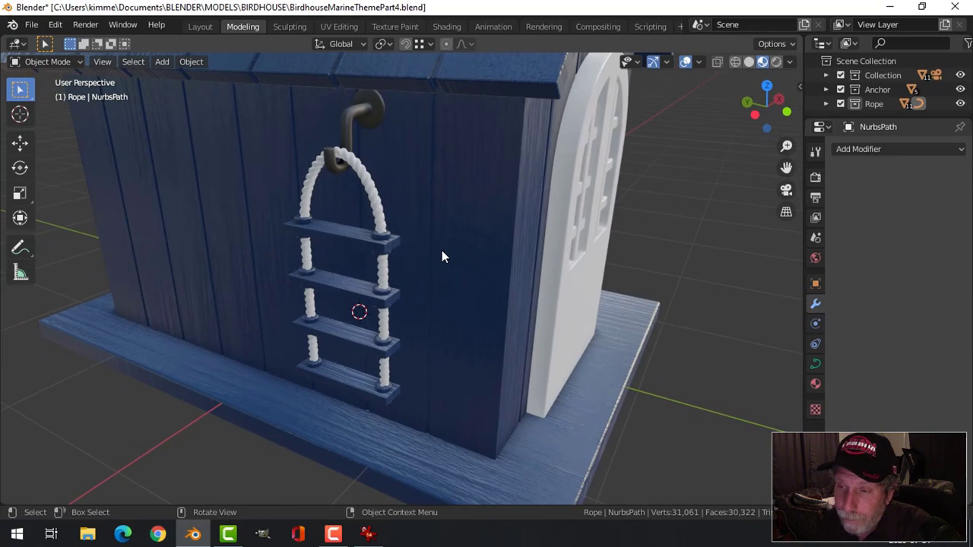
{"action": "key", "text": "ctrl+s"}
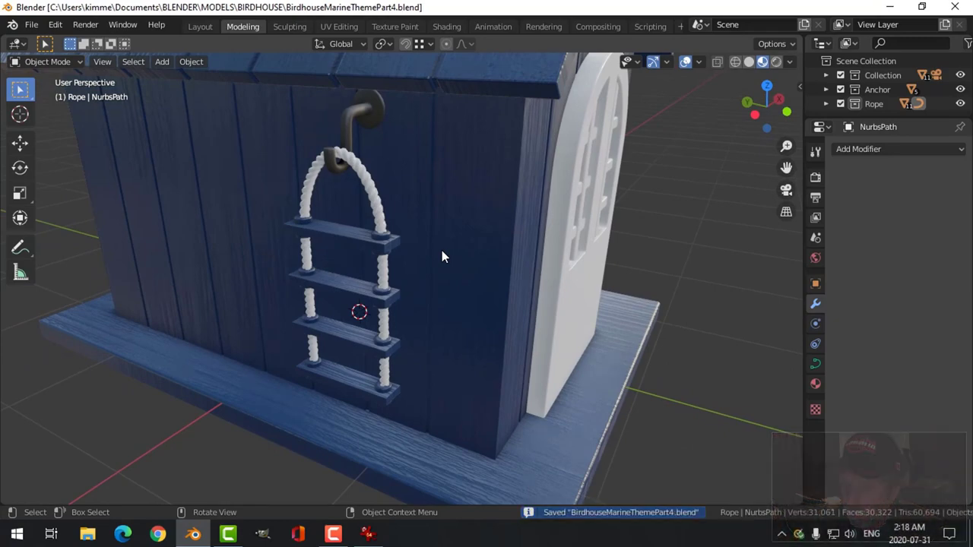